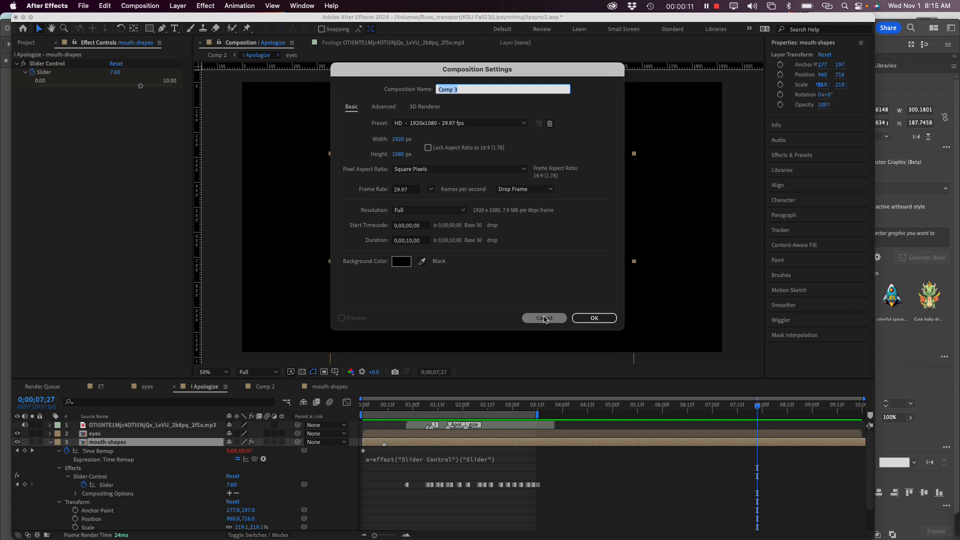
Start a new empty project without saving the changes to lipsync2.aep, and enlarge the application window to fill the screen.
click(84, 5)
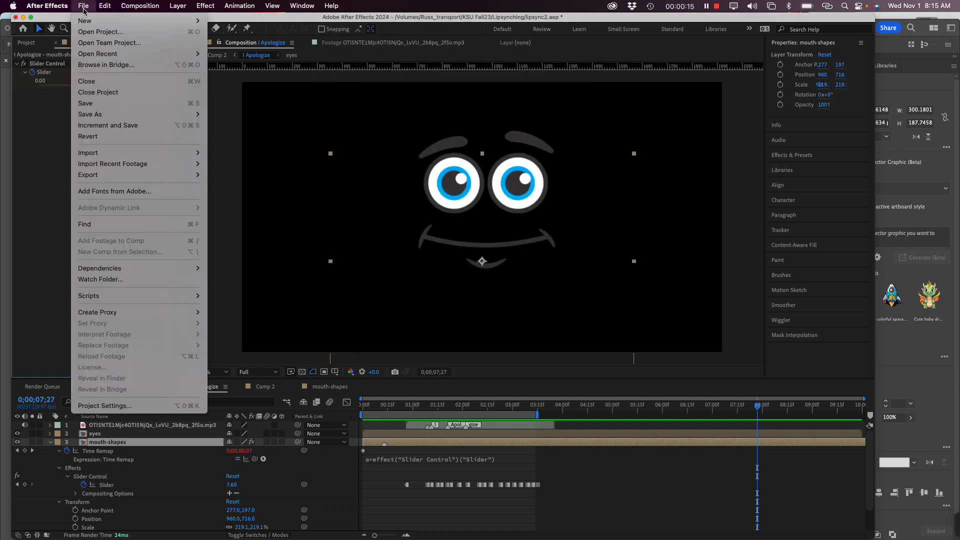
mouse_move(86, 116)
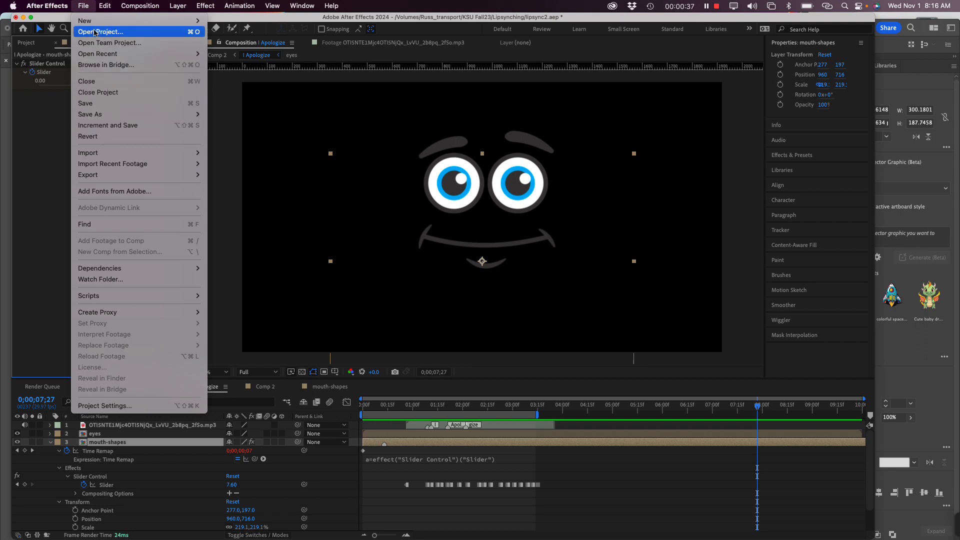
mouse_move(93, 7)
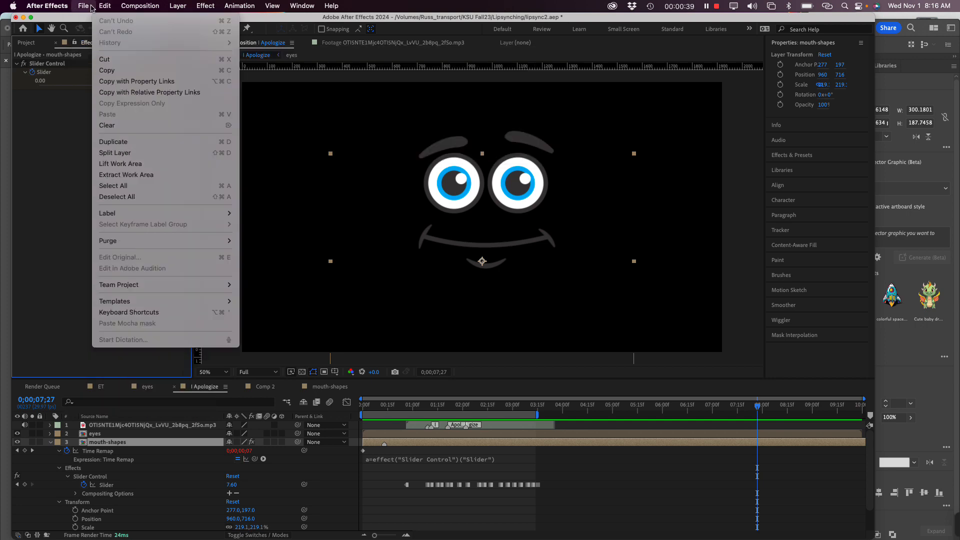
click(230, 21)
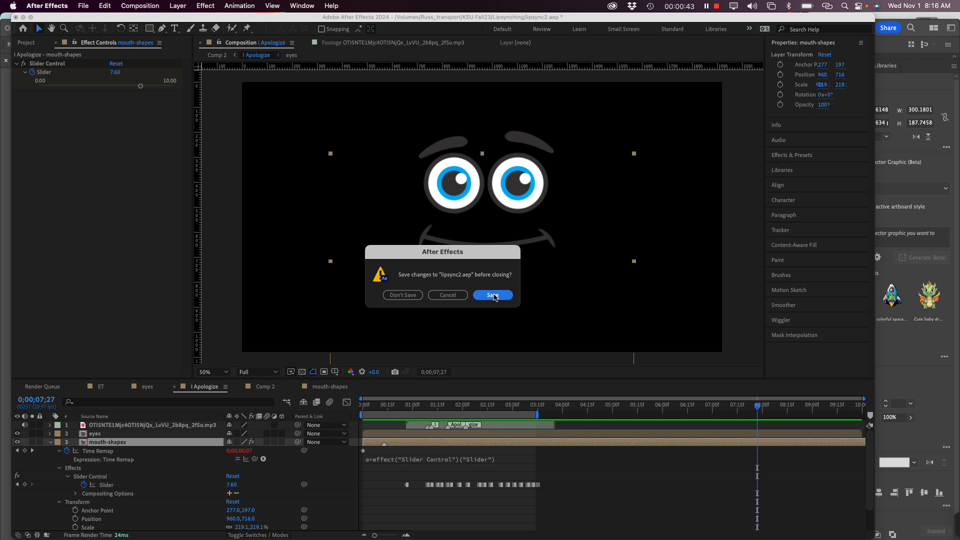
click(400, 296)
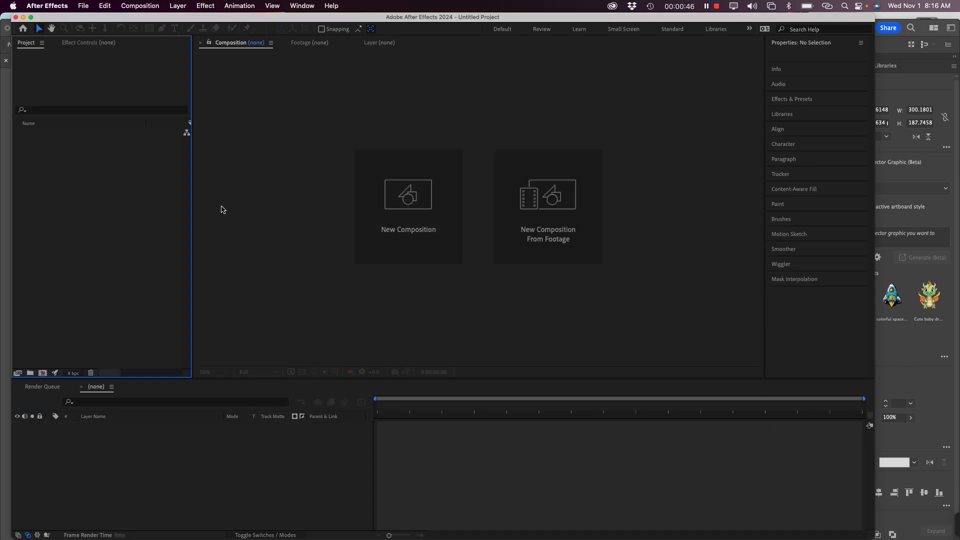
click(31, 17)
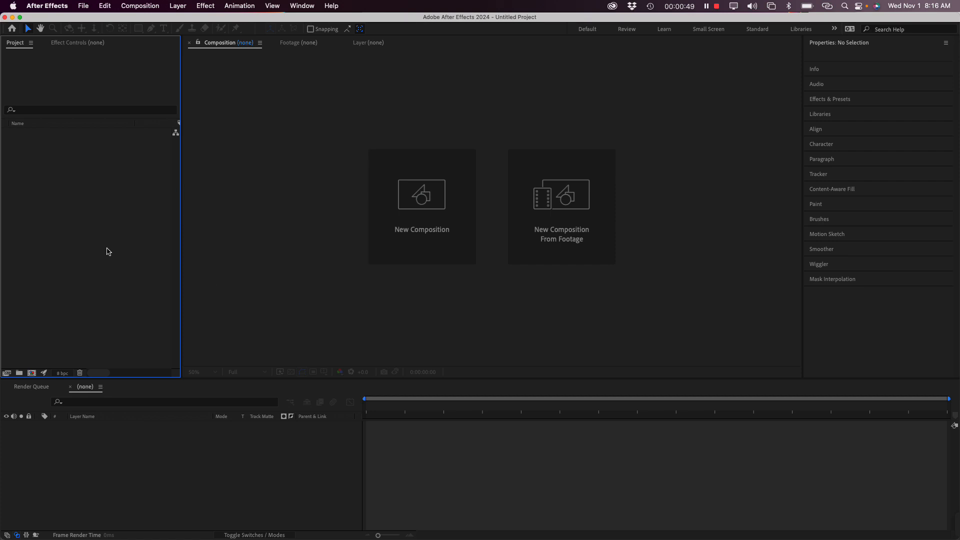
Import mouth-shapes2.ai from the Lipsynching folder as Composition - Retain Layer Sizes.
right_click(78, 184)
mouse_move(105, 236)
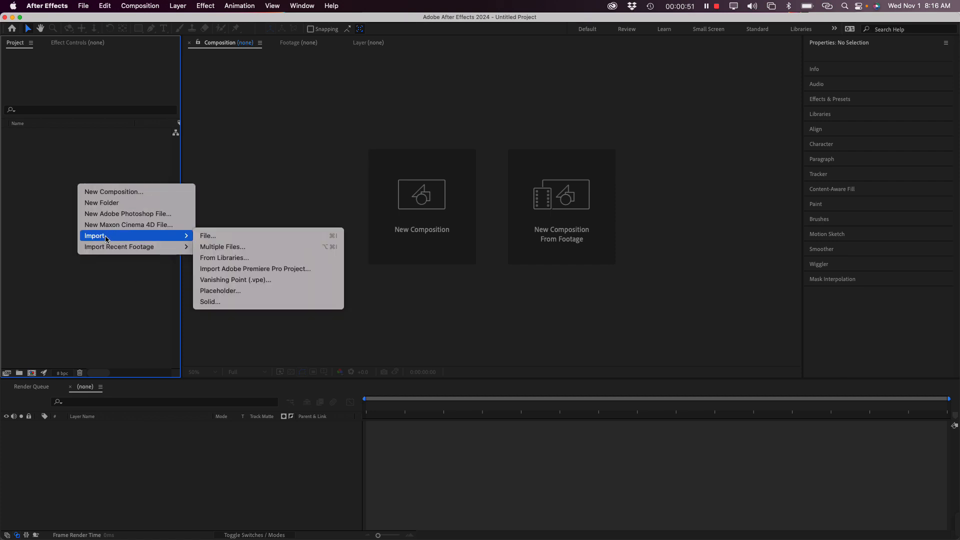
click(241, 236)
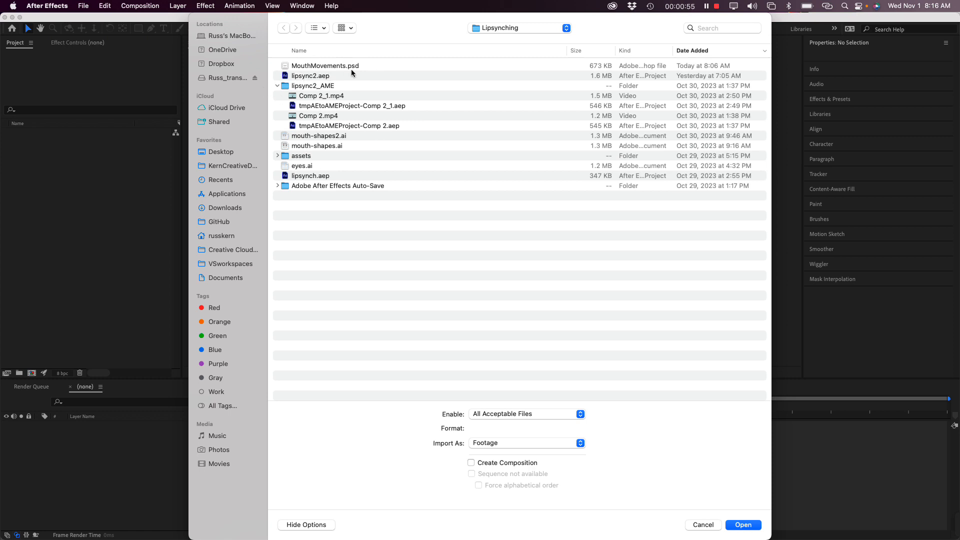
click(336, 145)
click(308, 136)
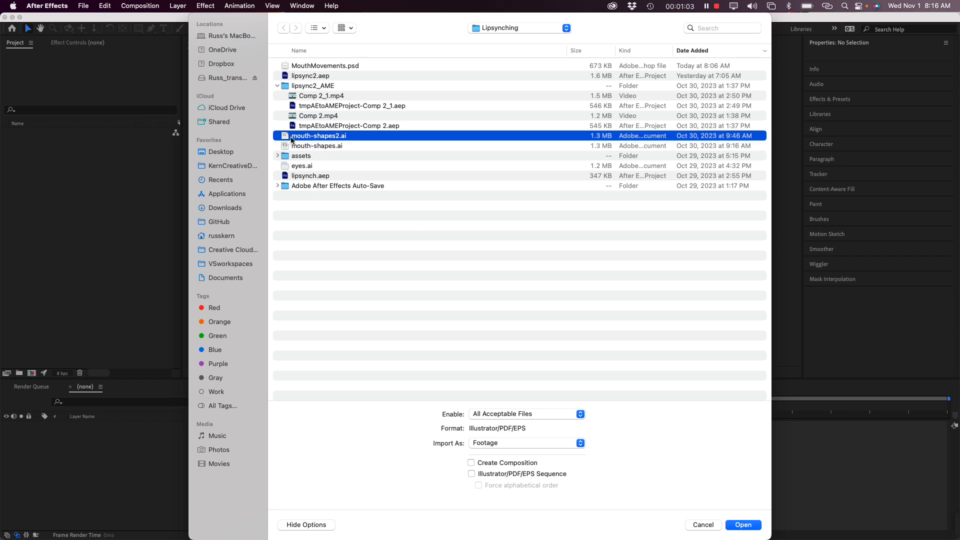
click(521, 415)
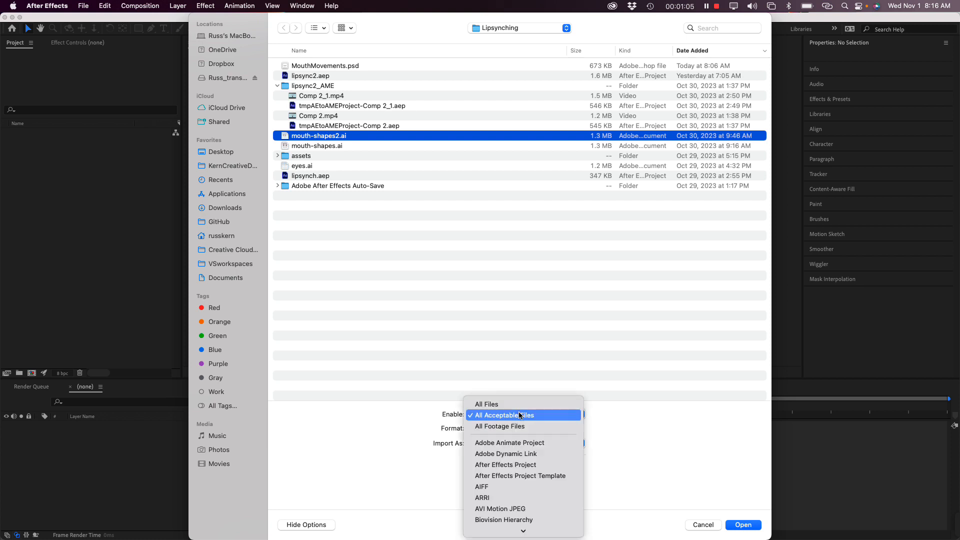
click(518, 378)
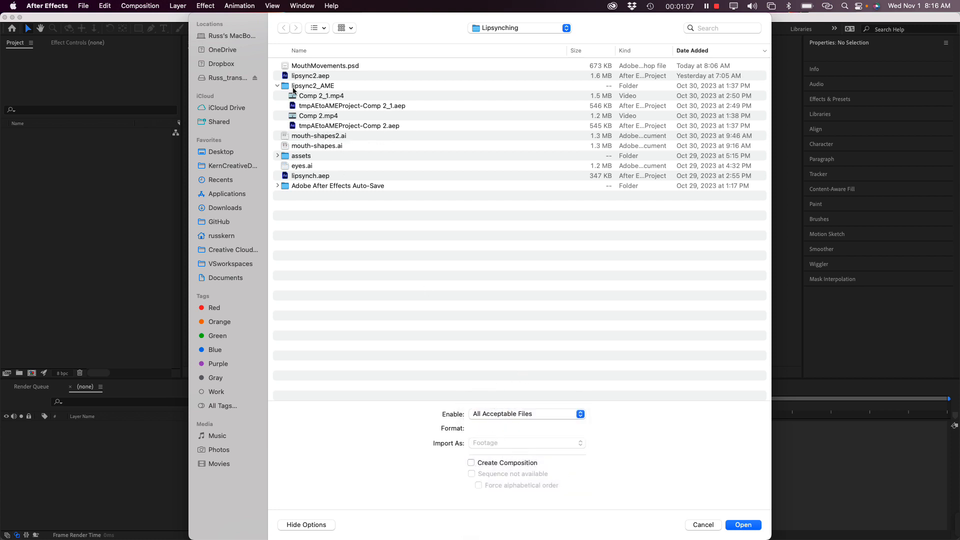
click(313, 138)
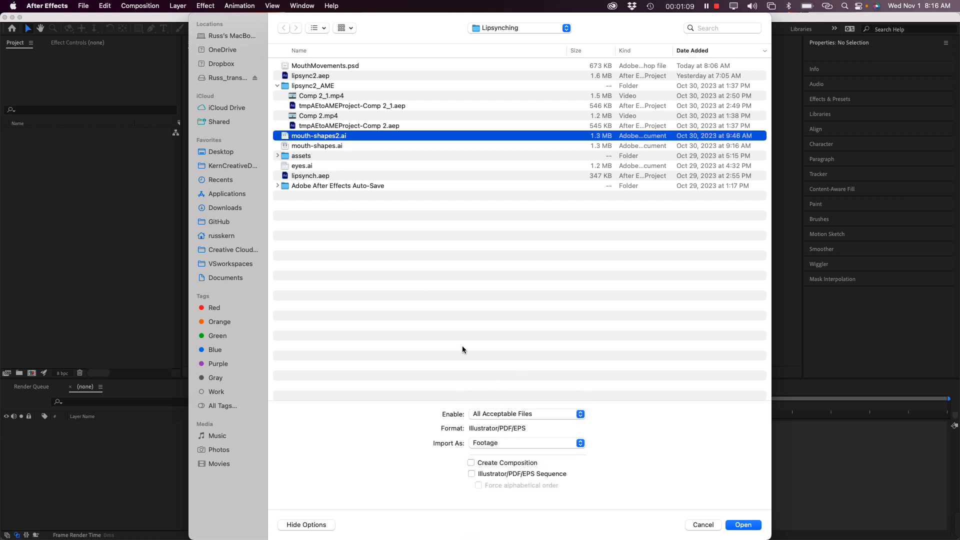
click(494, 443)
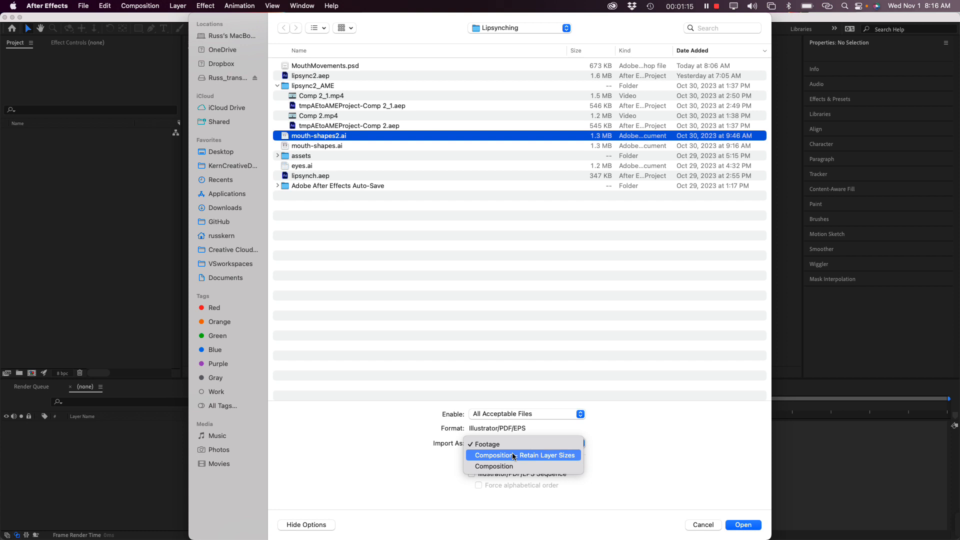
click(512, 454)
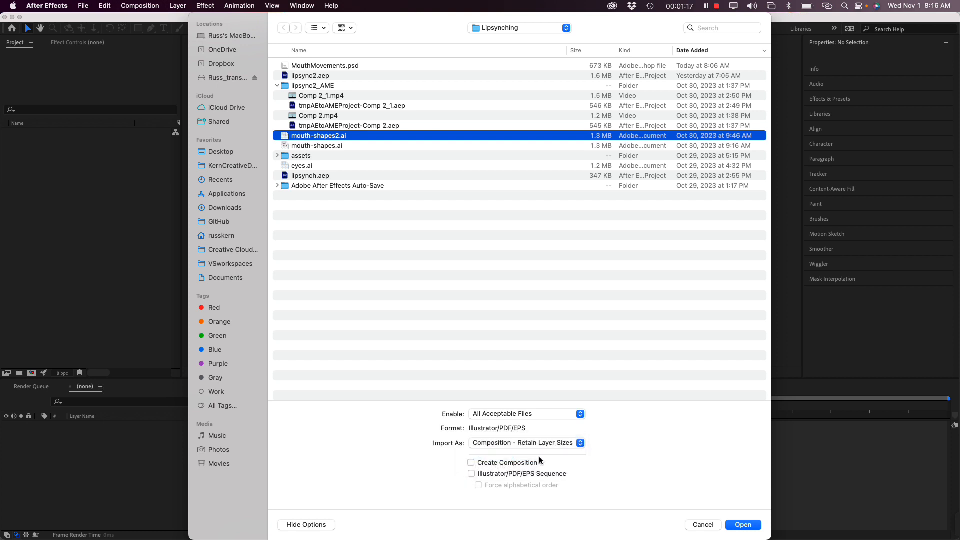
click(751, 529)
Look through the imported mouth-shapes2 Layers folder and open the mouth-shapes2 composition.
click(20, 152)
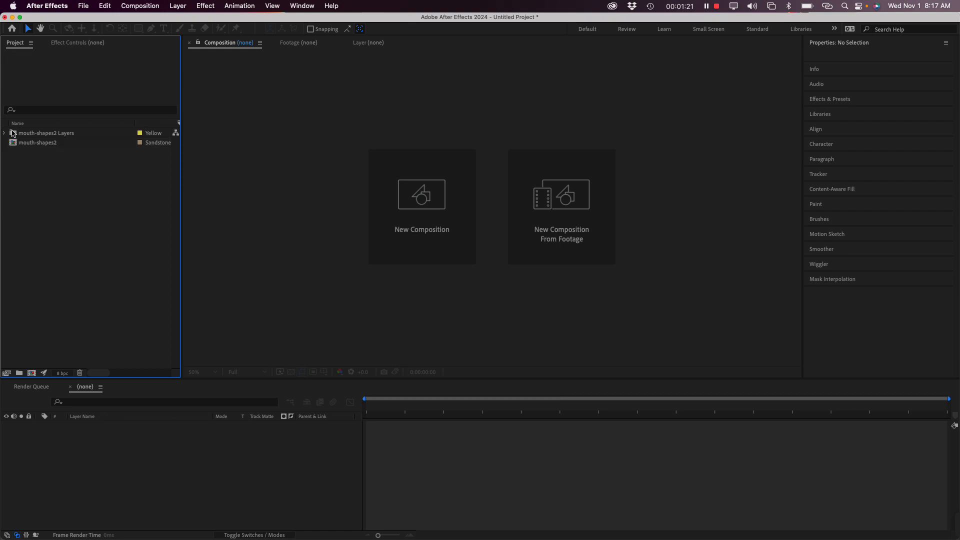
click(5, 133)
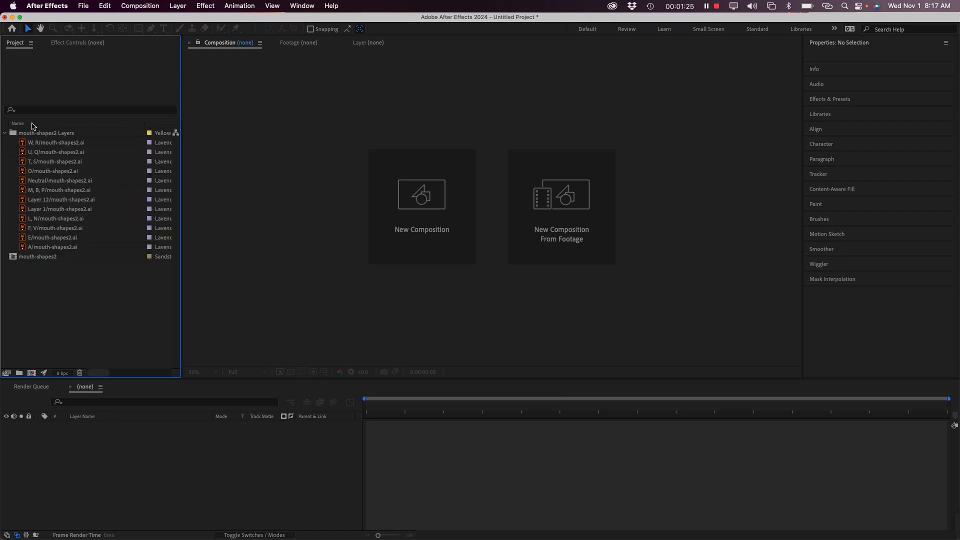
click(5, 133)
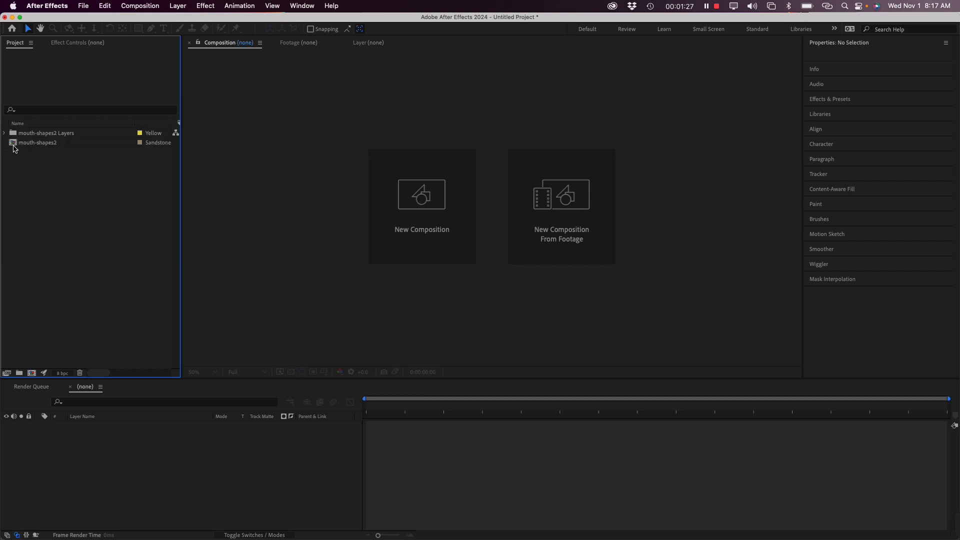
double_click(13, 145)
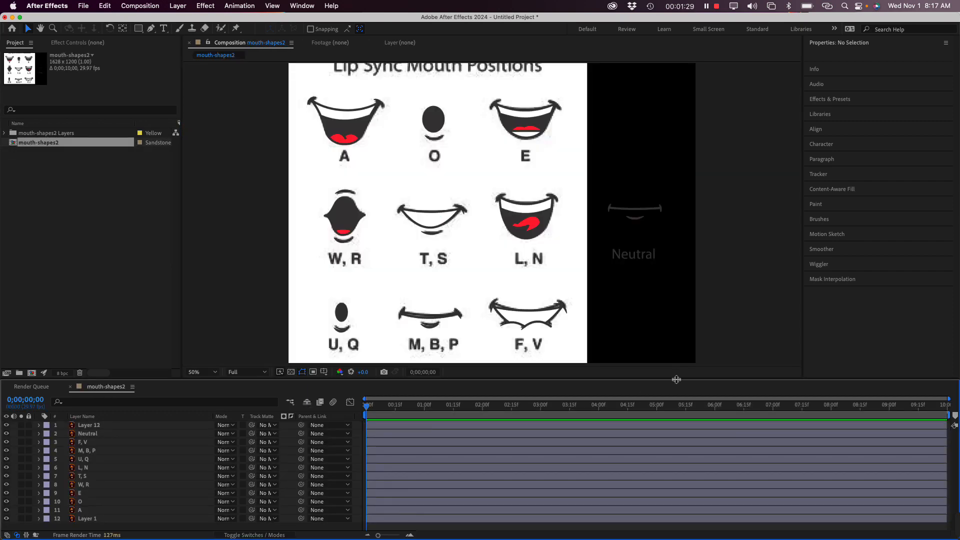
Hide the reference chart on Layer 1 and turn on the transparency grid in the composition view.
drag(677, 380, 676, 468)
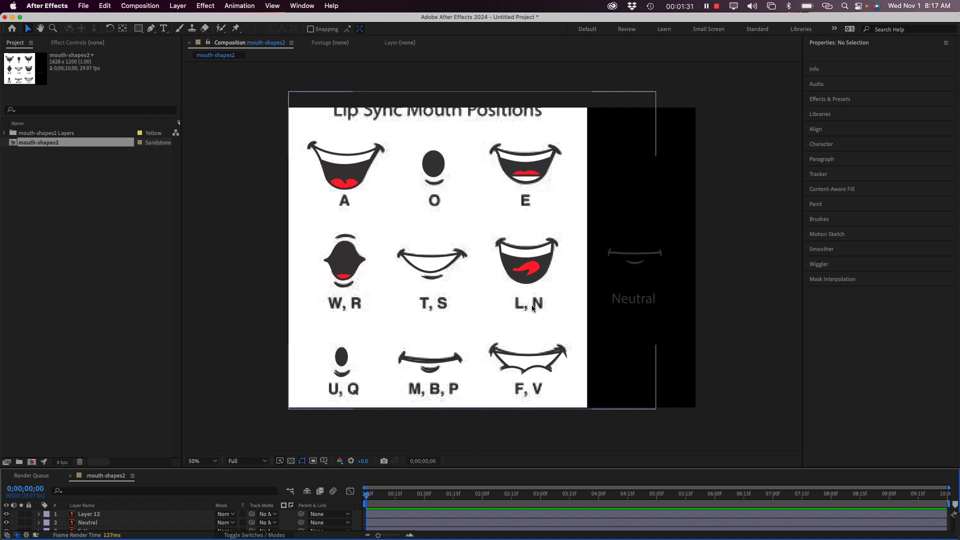
key(space)
drag(404, 278, 482, 249)
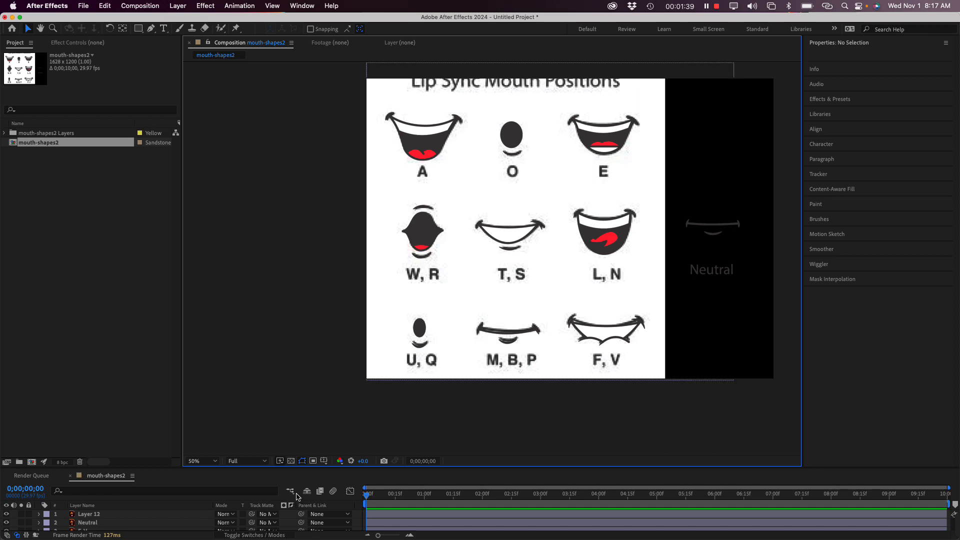
drag(350, 468, 353, 340)
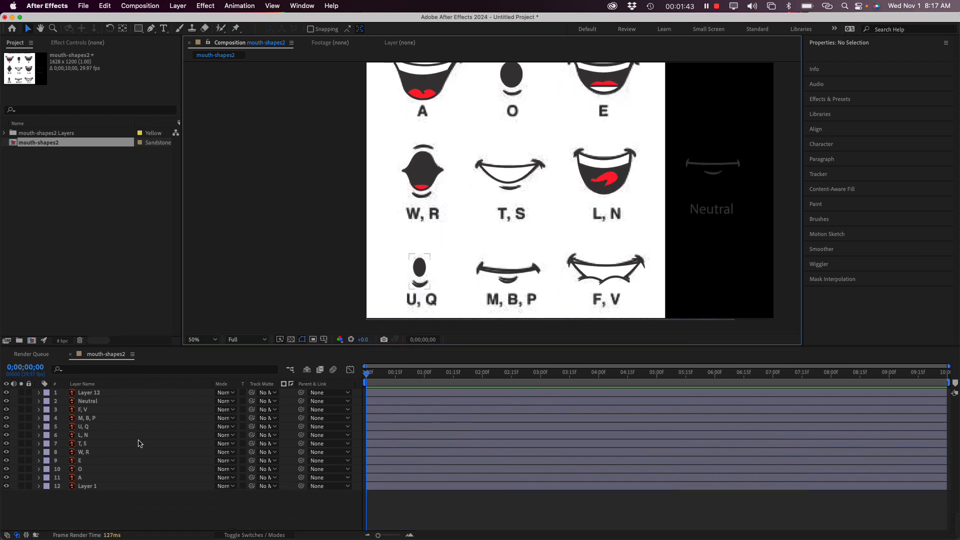
click(6, 486)
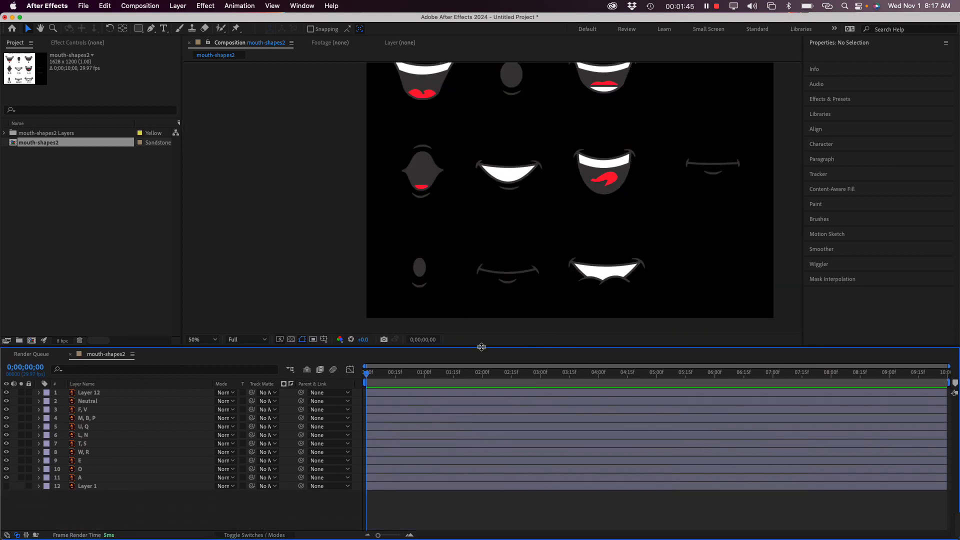
click(290, 340)
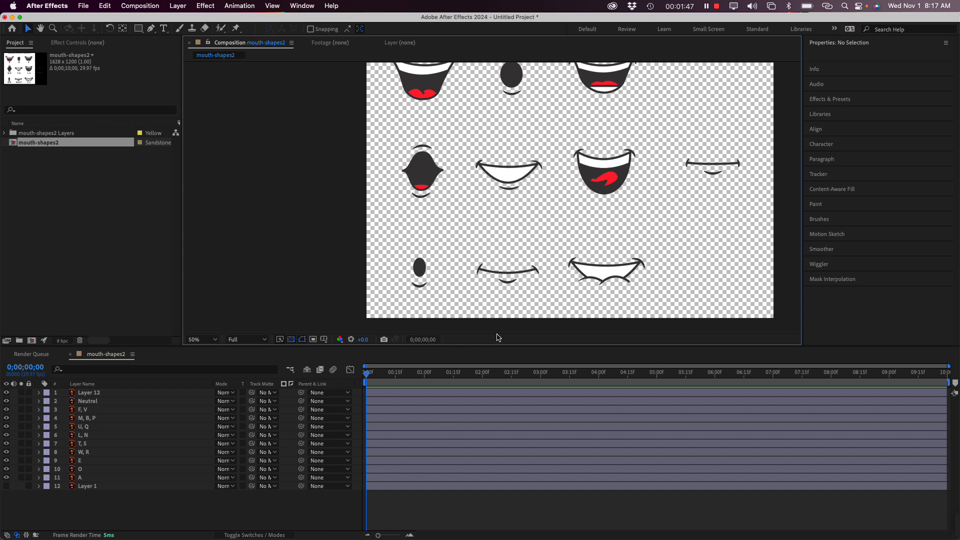
Select all the mouth shapes in the view and centre them horizontally and vertically, aligned to the composition.
drag(499, 347, 495, 410)
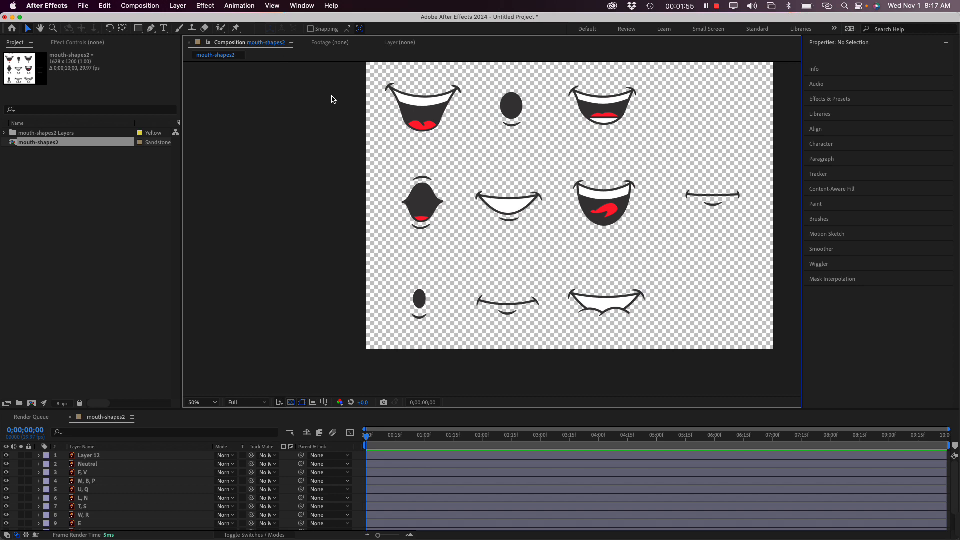
drag(336, 72, 799, 370)
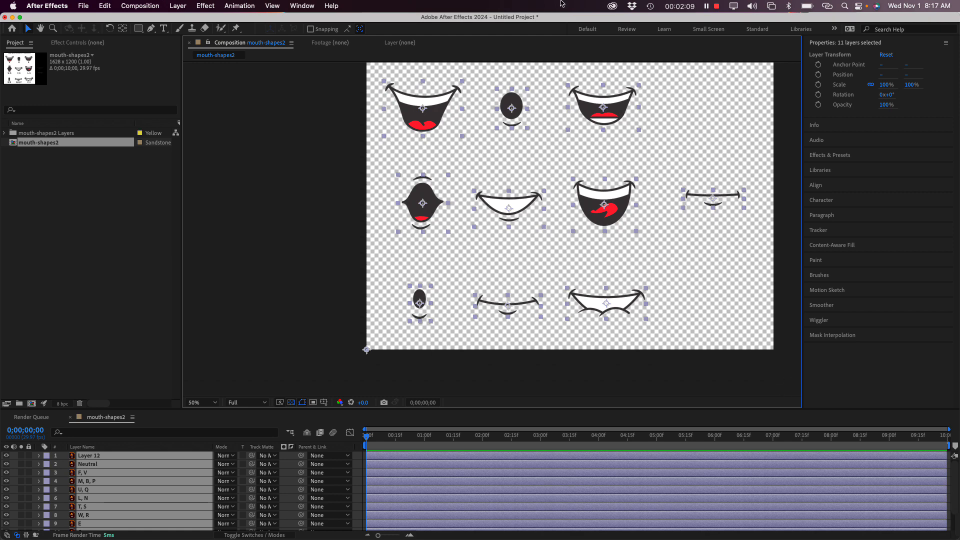
click(828, 188)
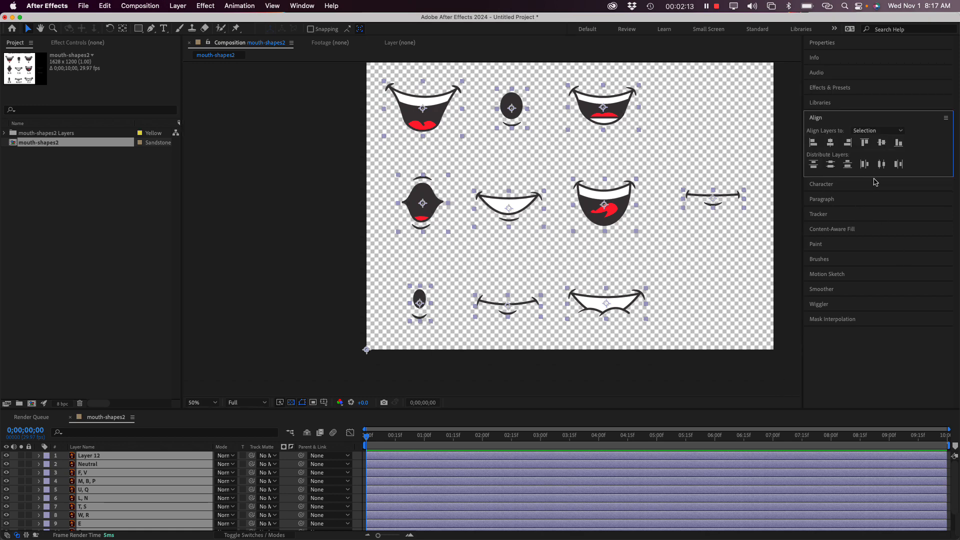
key(F2)
click(893, 130)
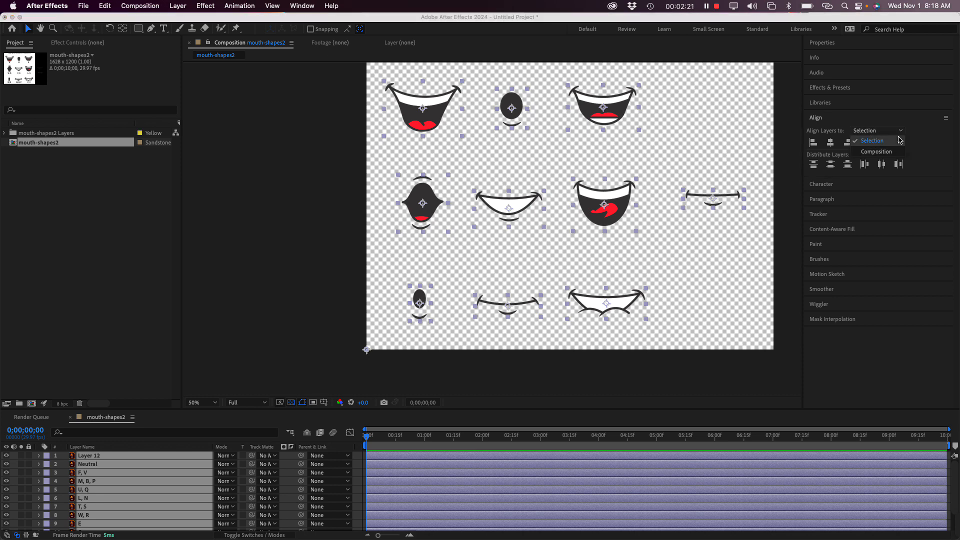
click(876, 152)
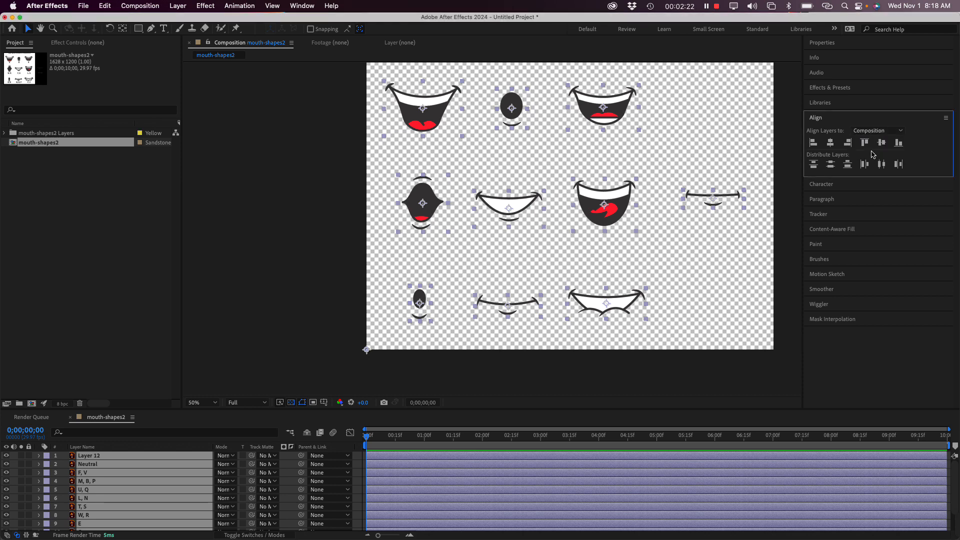
click(831, 143)
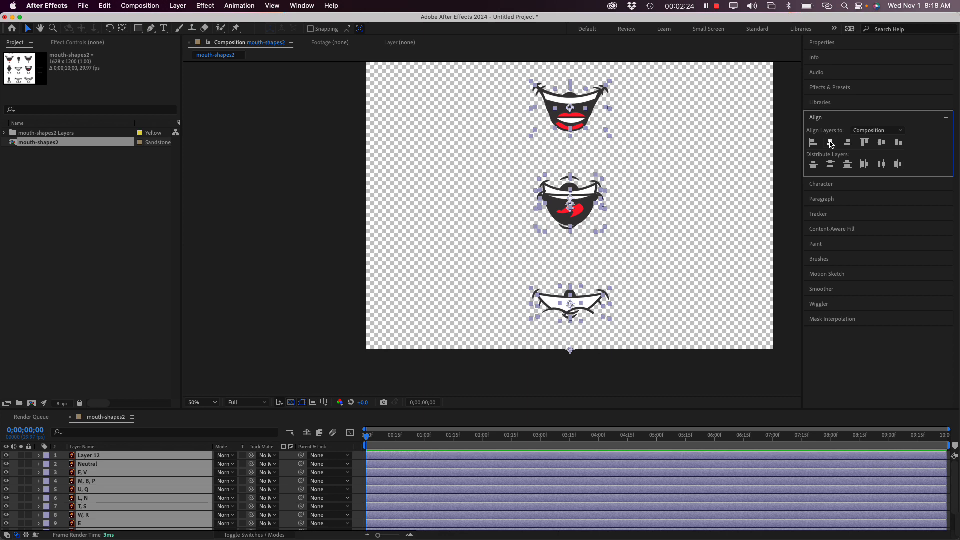
click(882, 142)
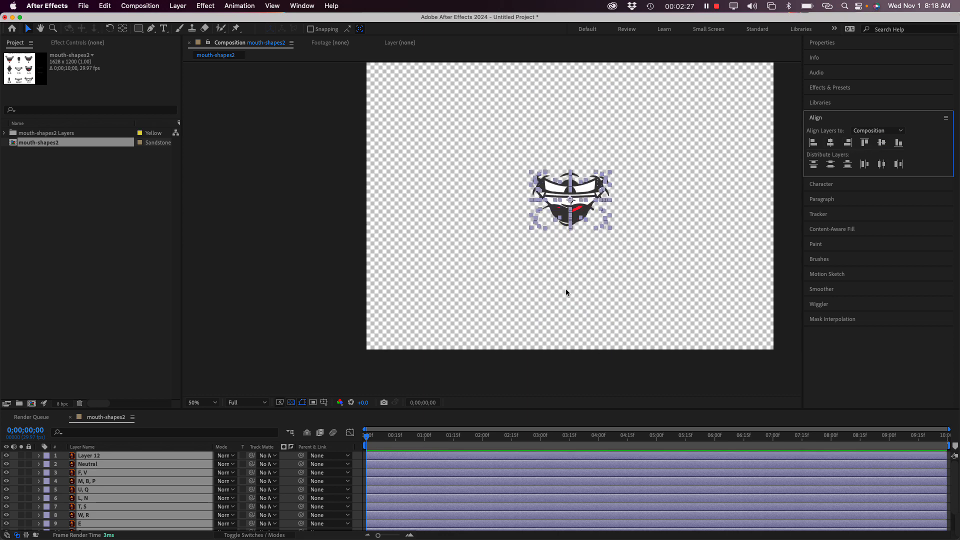
click(603, 298)
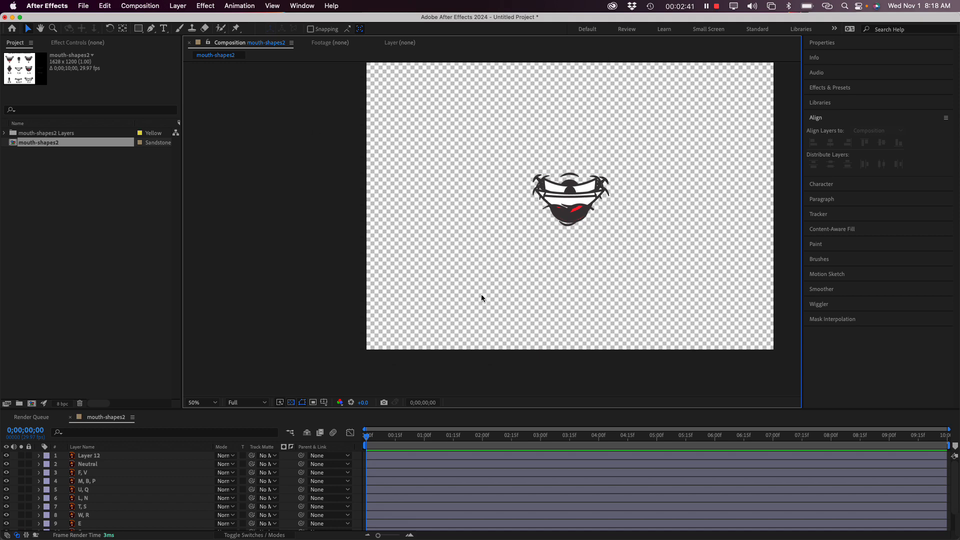
Capture a screenshot of the controls beneath the composition view and enlarge it to examine the transparency grid toggle.
key(super+shift+4)
drag(236, 373, 436, 421)
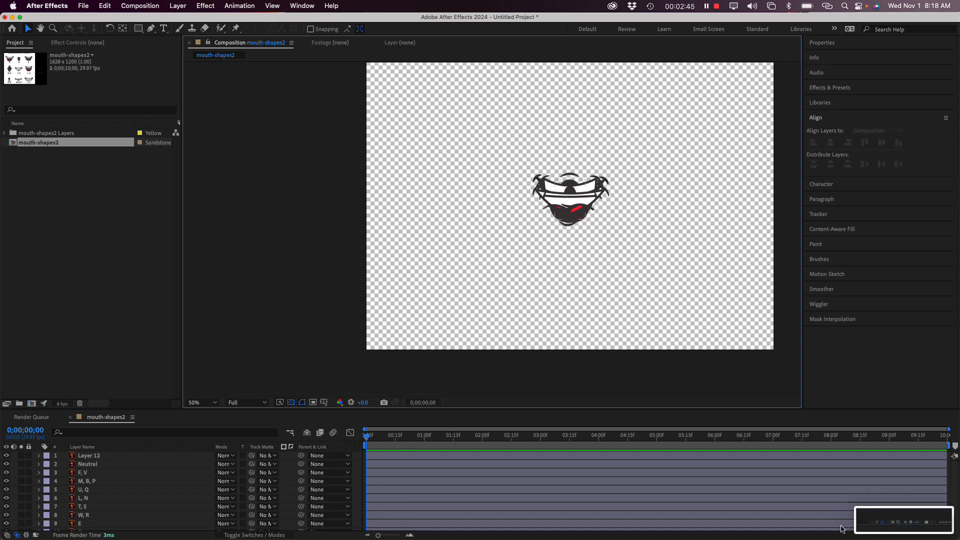
click(916, 524)
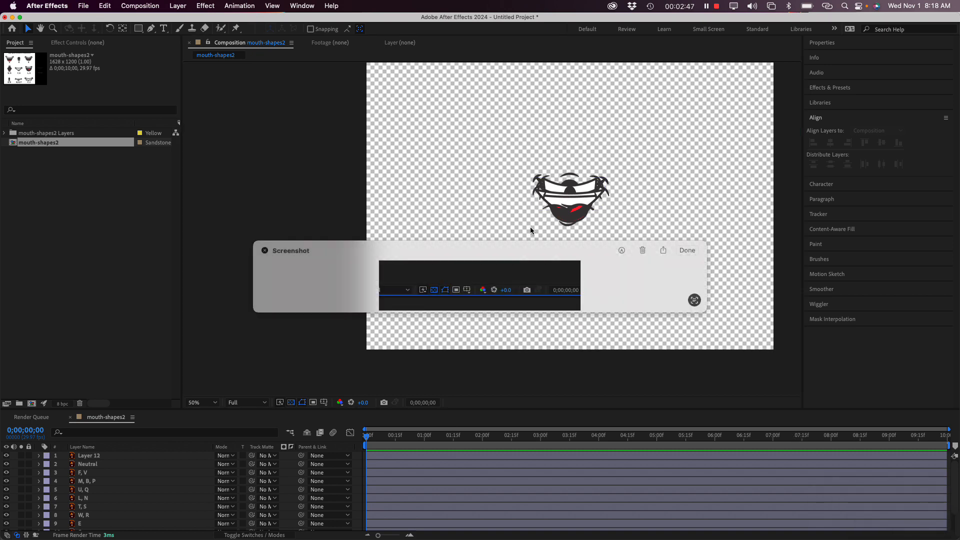
drag(397, 247, 320, 69)
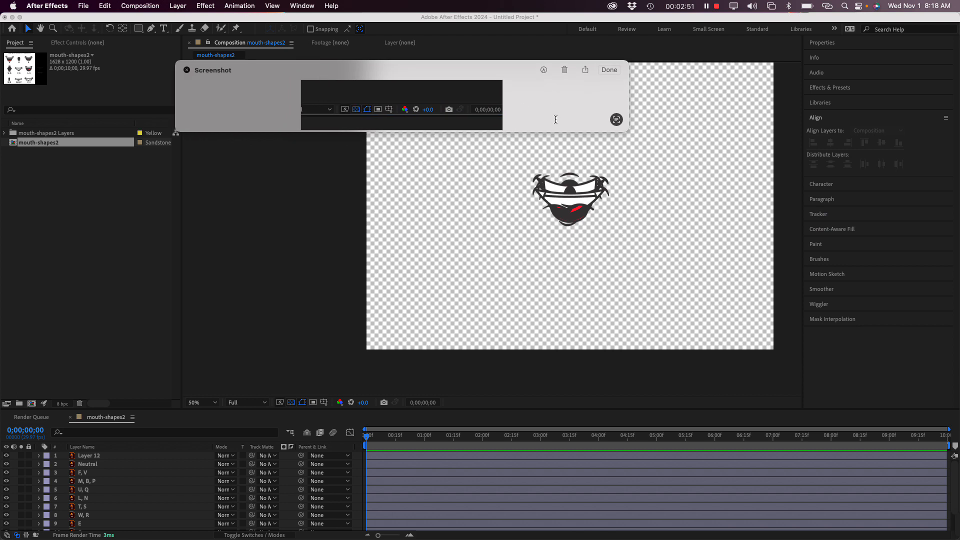
drag(627, 132, 825, 418)
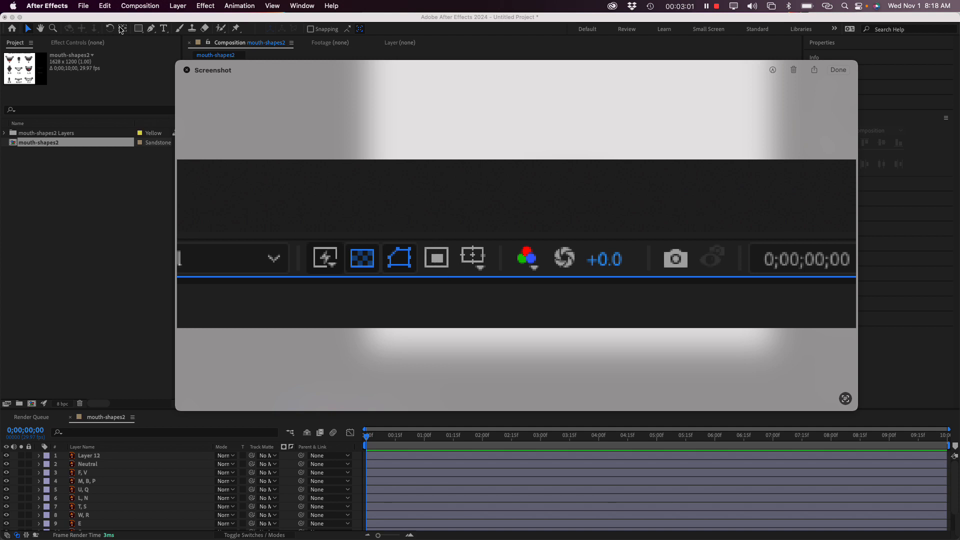
Close the enlarged screenshot and select all the stacked mouth shapes in the composition view.
click(186, 71)
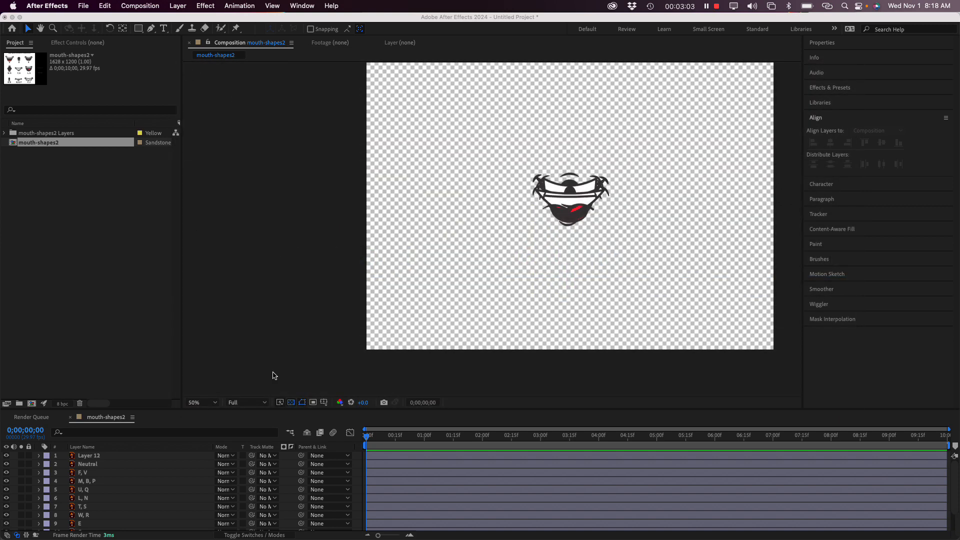
click(313, 405)
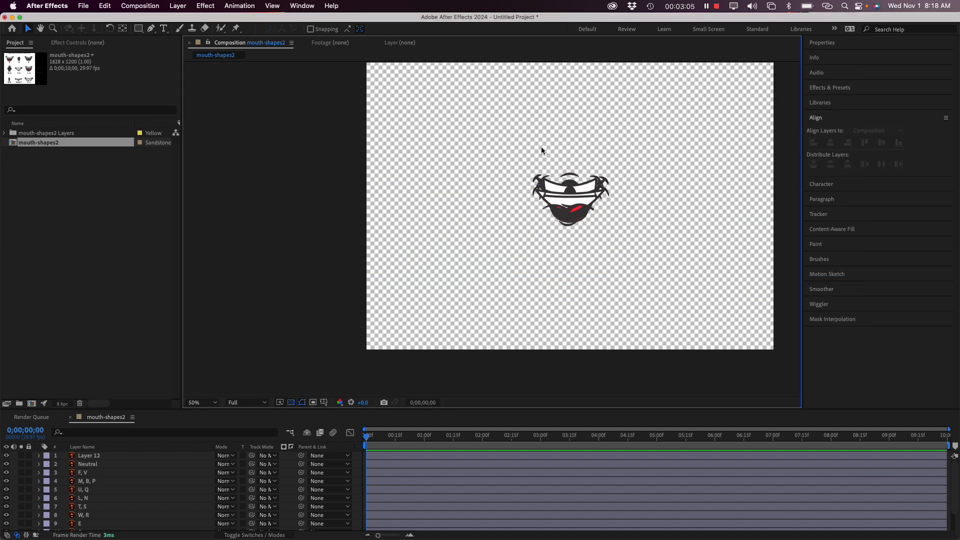
drag(488, 143, 647, 259)
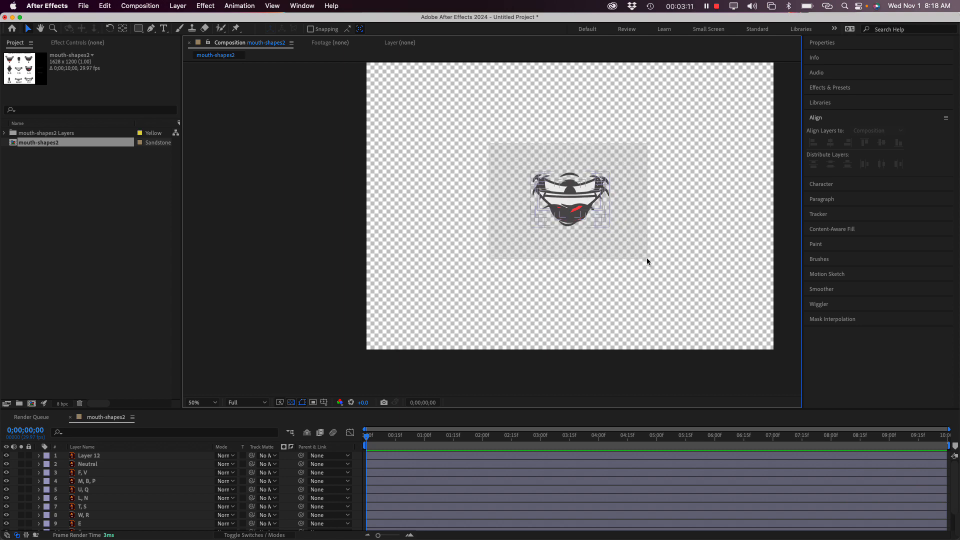
drag(647, 258, 651, 256)
drag(649, 256, 650, 257)
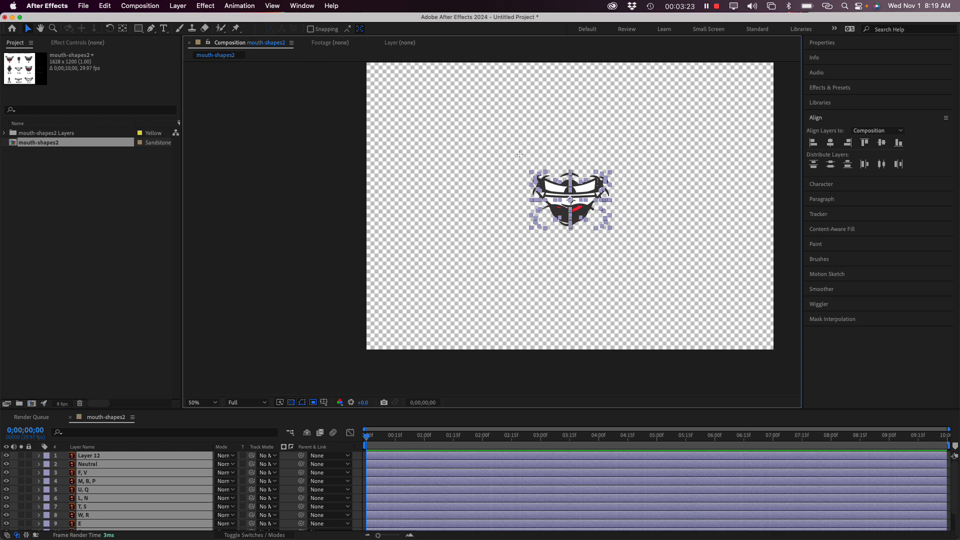
Turn off the transparency grid and crop the composition to a region of interest around the mouths, about 496 x 392 px.
click(291, 403)
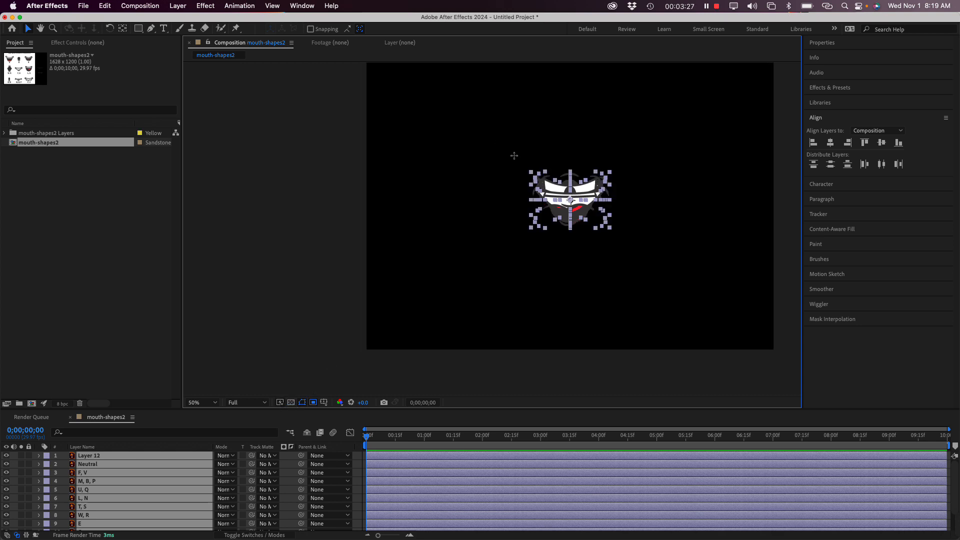
drag(506, 150, 632, 250)
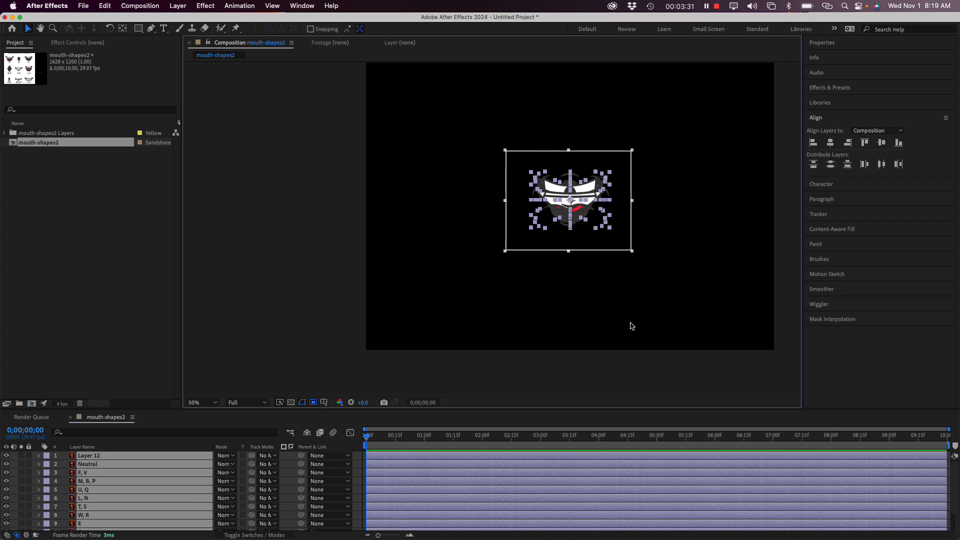
click(144, 6)
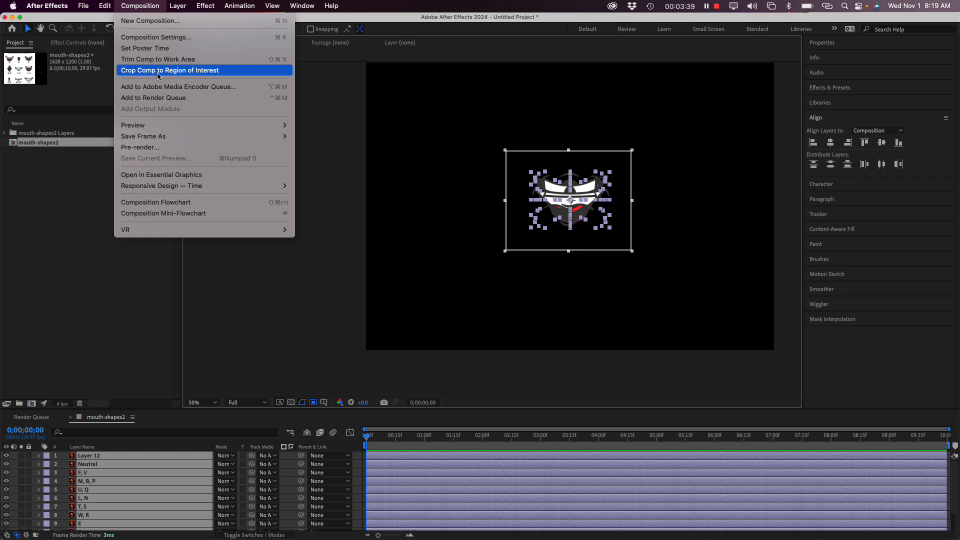
click(194, 74)
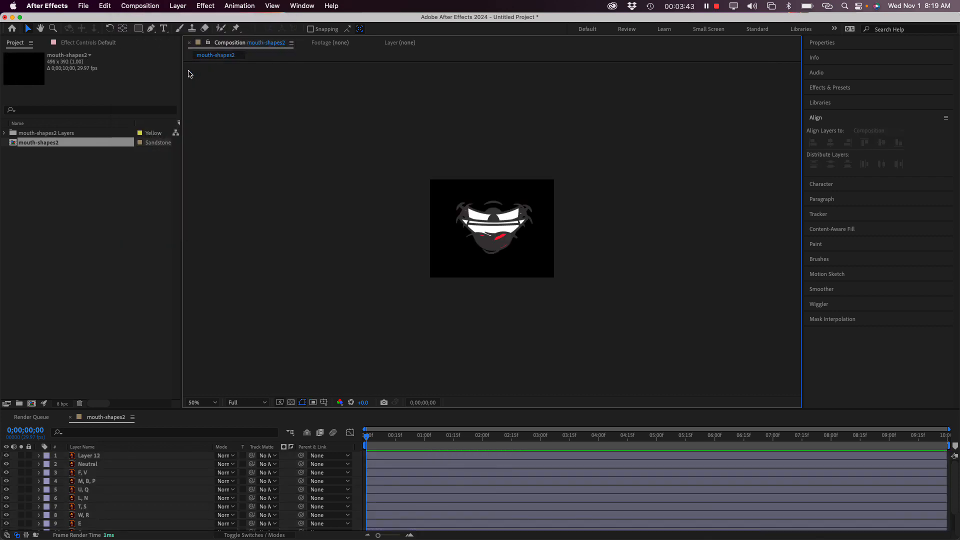
Enlarge the timeline area to show all layers and set the mouth-shapes2 composition's duration to 0;00;01;00.
key(period)
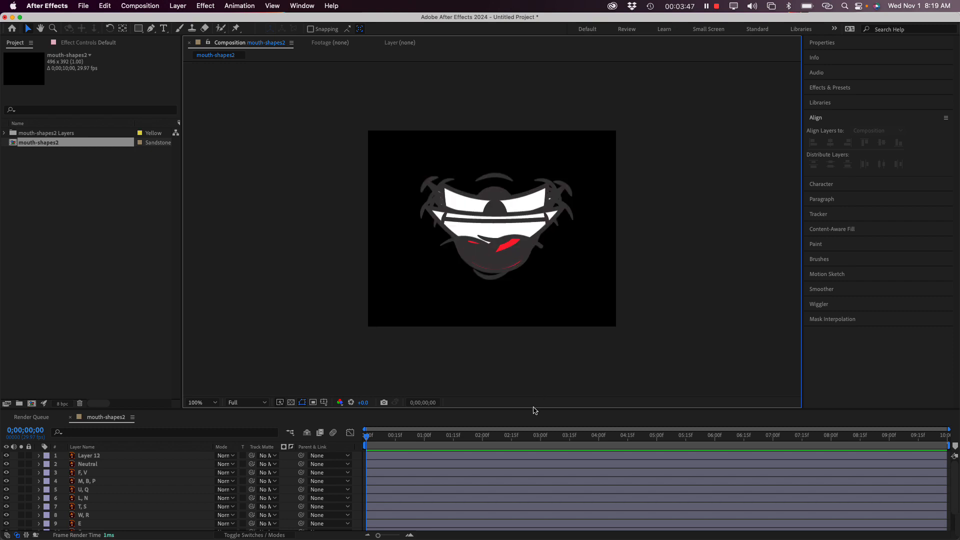
drag(534, 409, 537, 355)
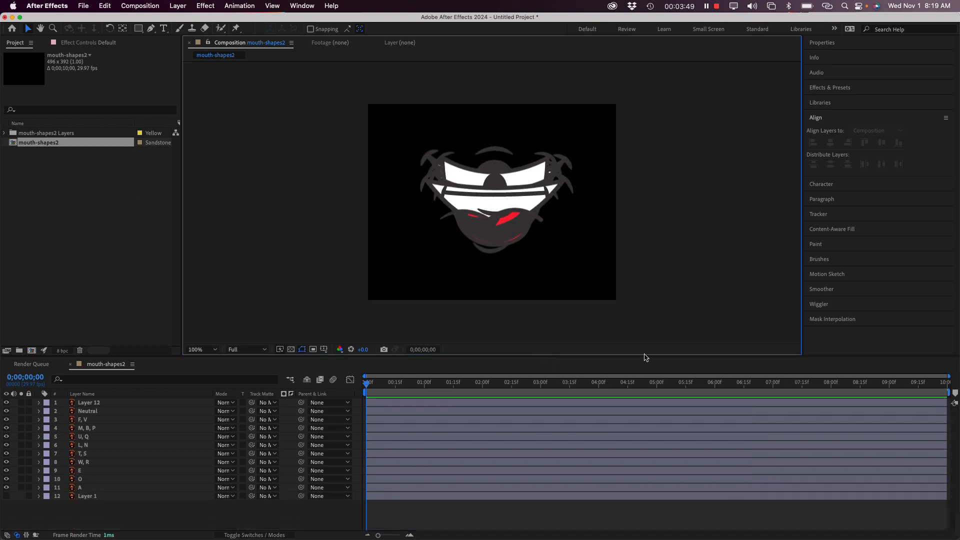
click(14, 147)
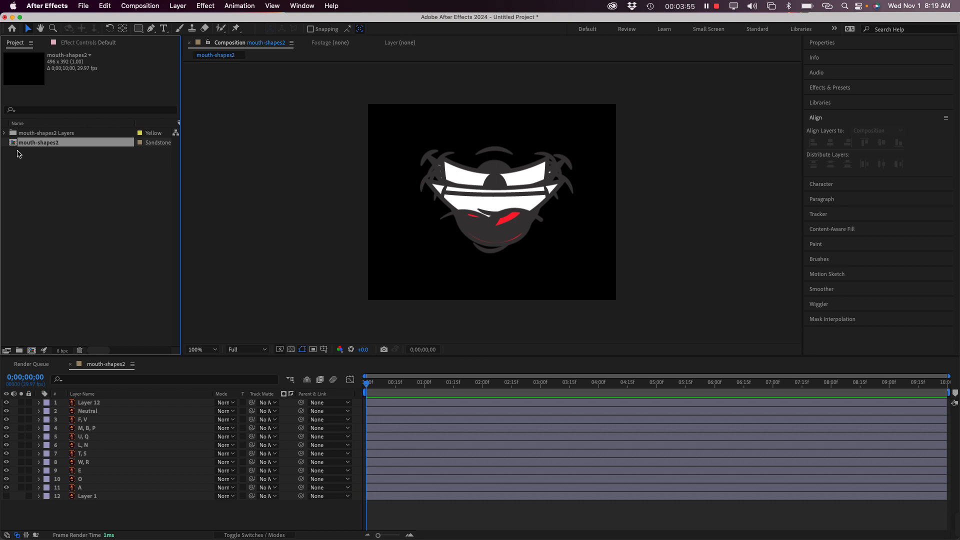
right_click(13, 144)
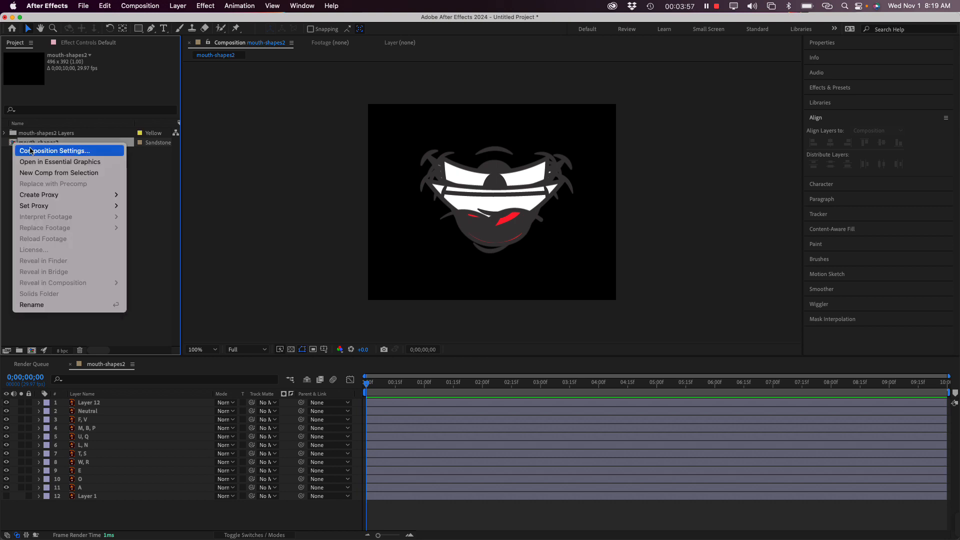
click(30, 151)
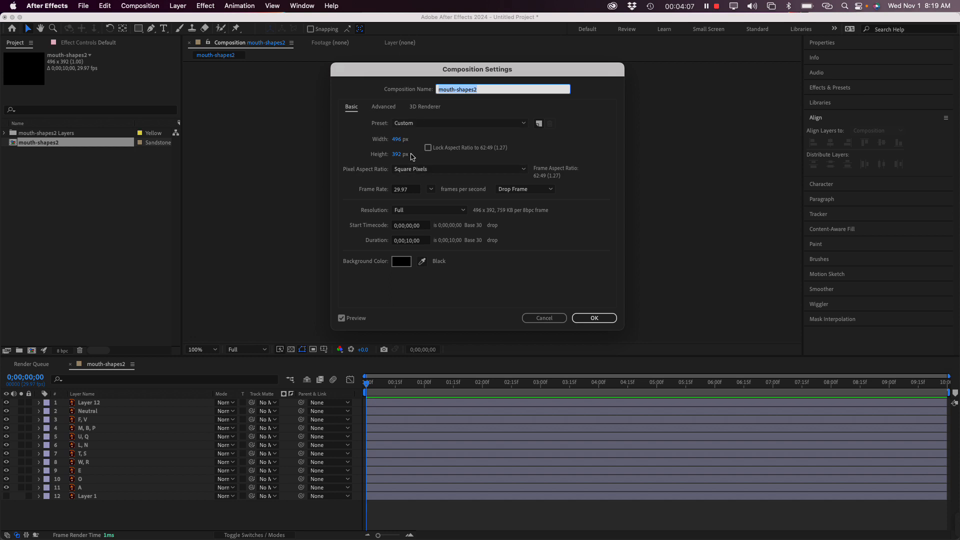
click(411, 240)
click(413, 241)
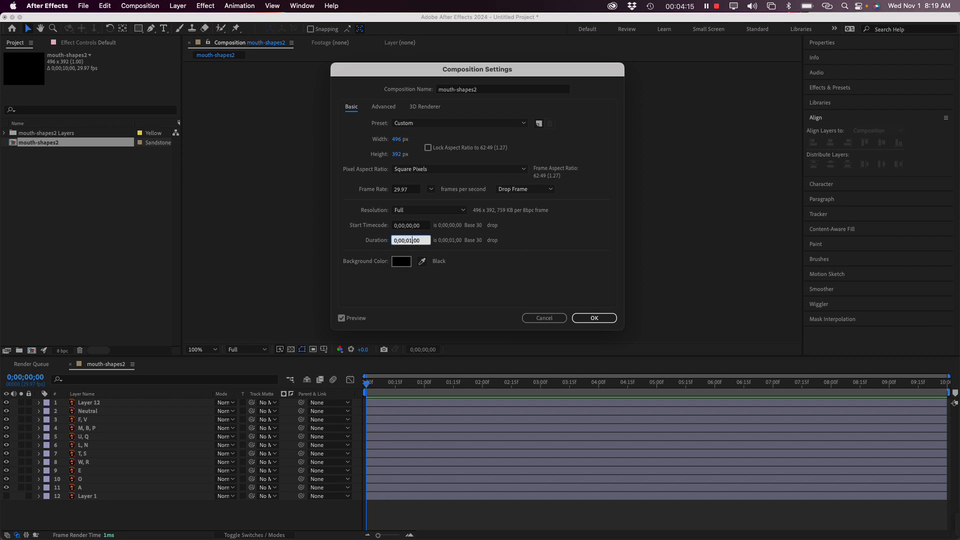
click(593, 319)
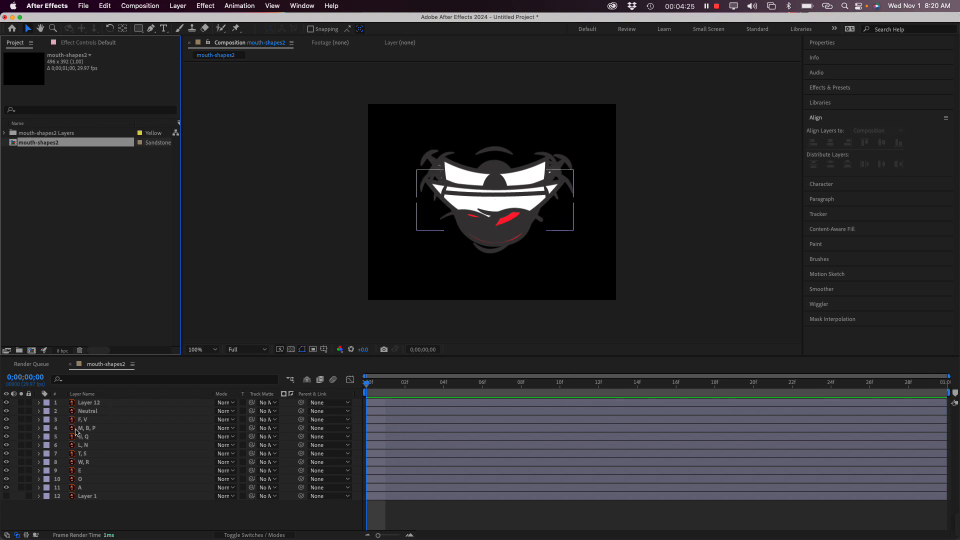
Select the layers from Neutral down to A and trim their ends so each lasts one frame.
click(83, 410)
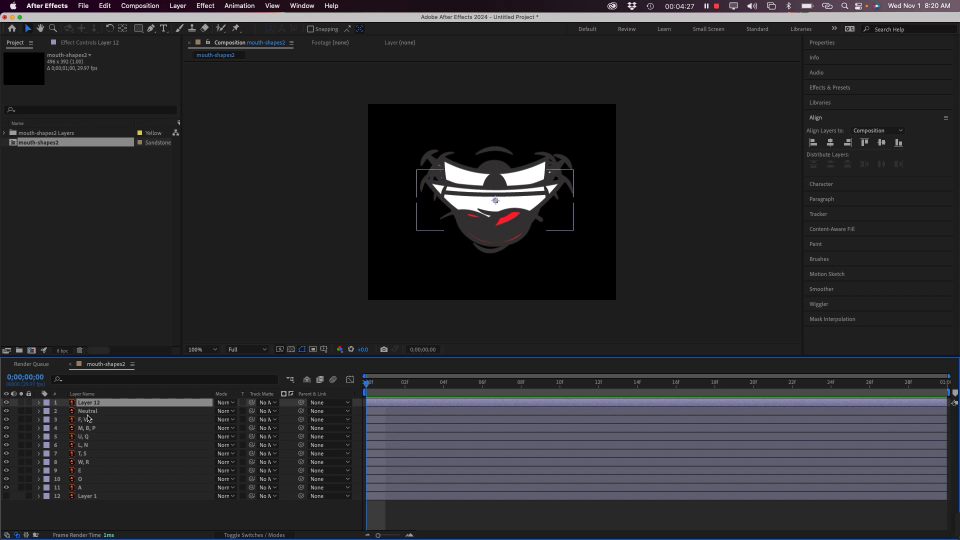
shift+click(86, 488)
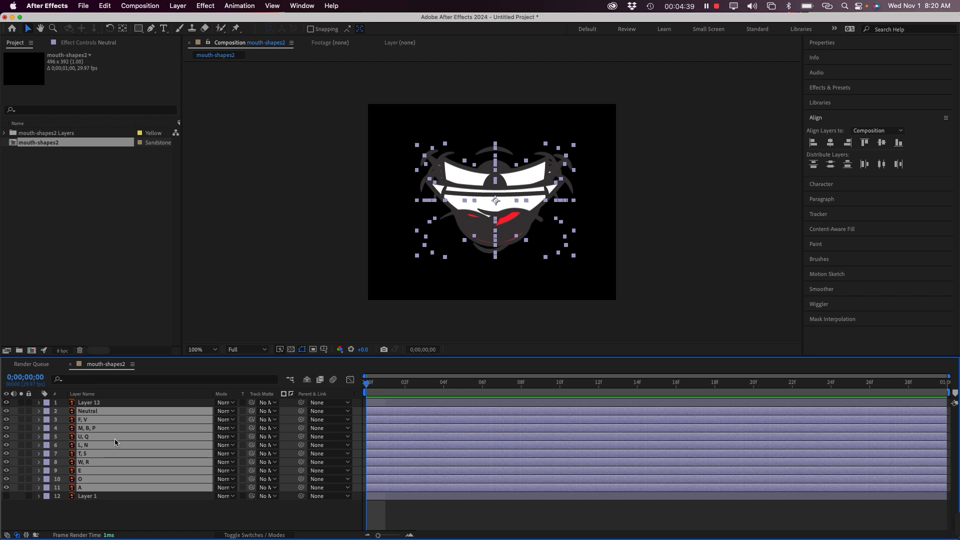
key(alt+bracketright)
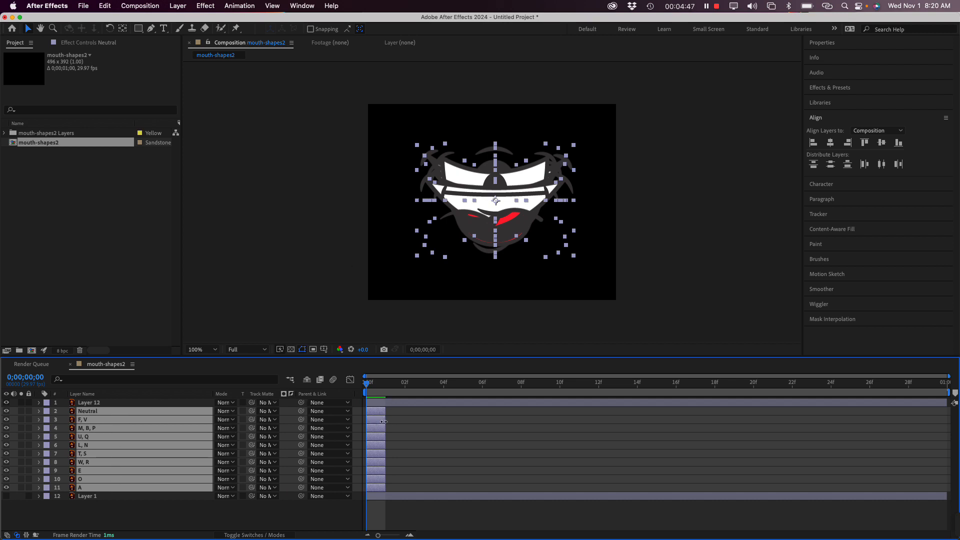
Sequence the selected mouth layers one after another in time, without overlap.
right_click(154, 421)
mouse_move(220, 288)
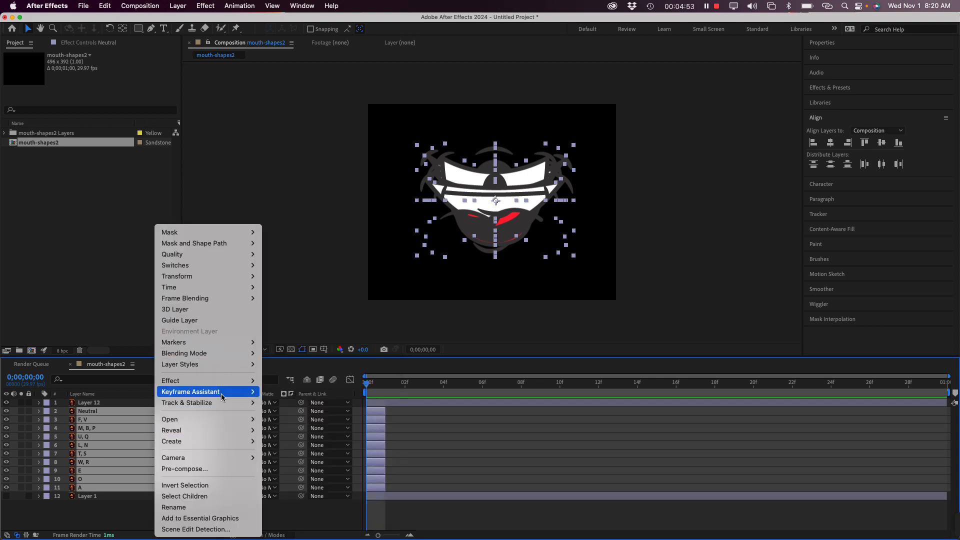
mouse_move(221, 391)
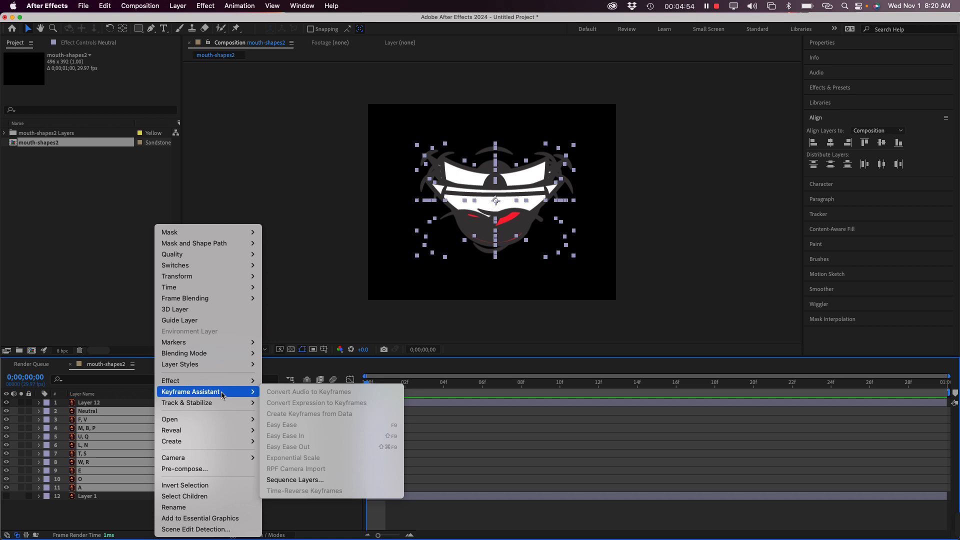
click(282, 482)
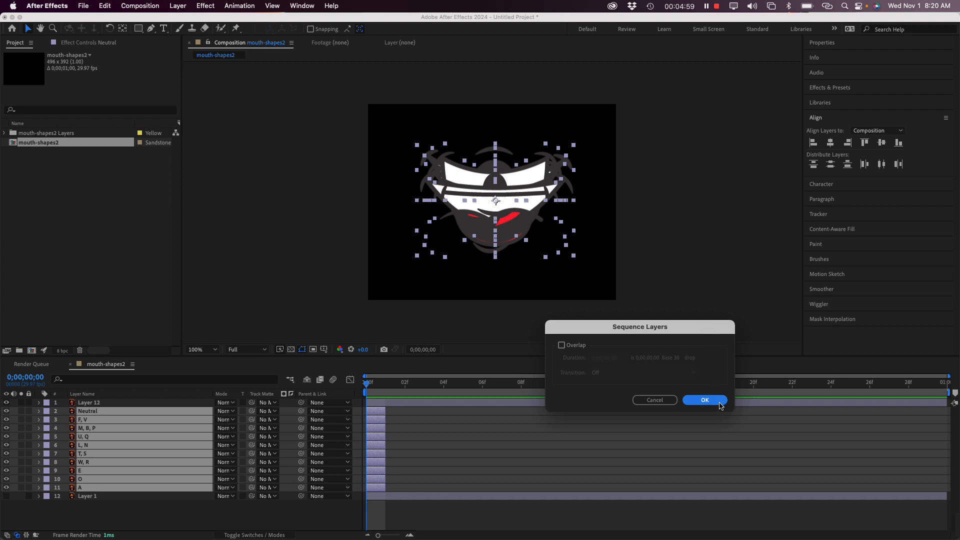
click(705, 400)
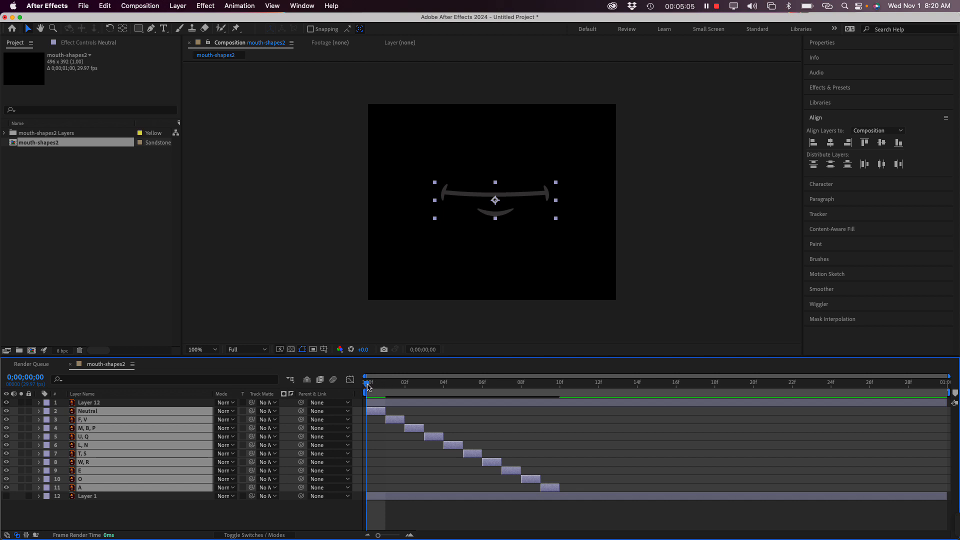
End the work area at 0;00;00;10, where the last mouth layer finishes, and trim the composition to it.
drag(367, 386, 309, 398)
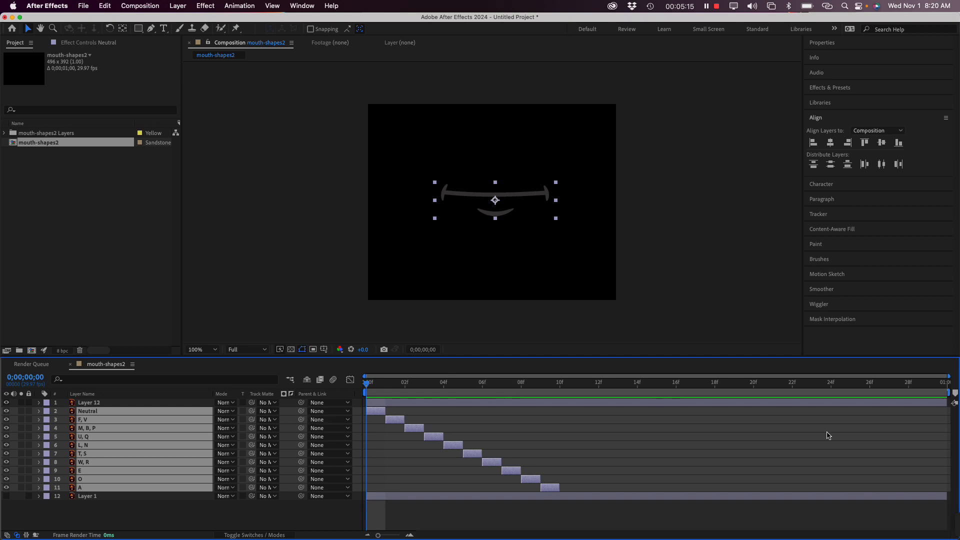
click(552, 384)
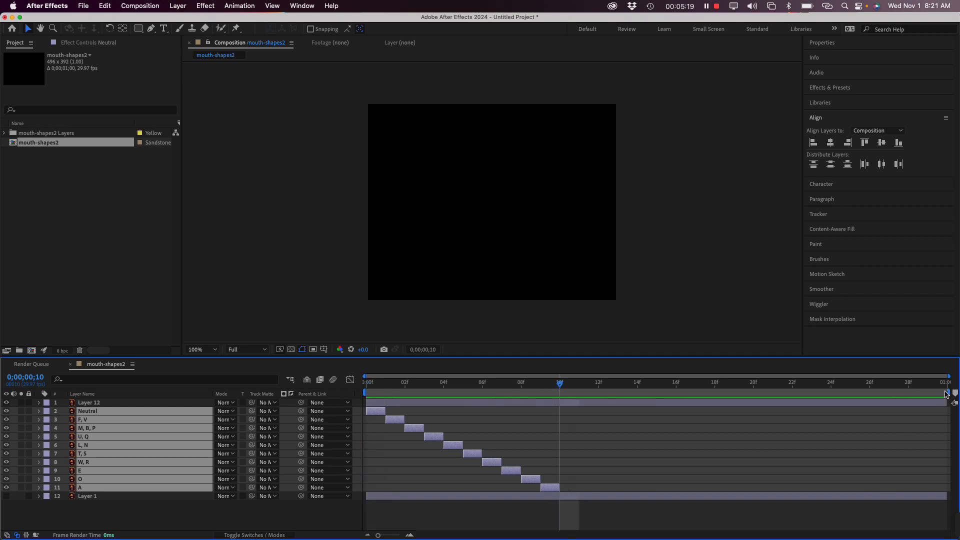
drag(950, 393, 560, 396)
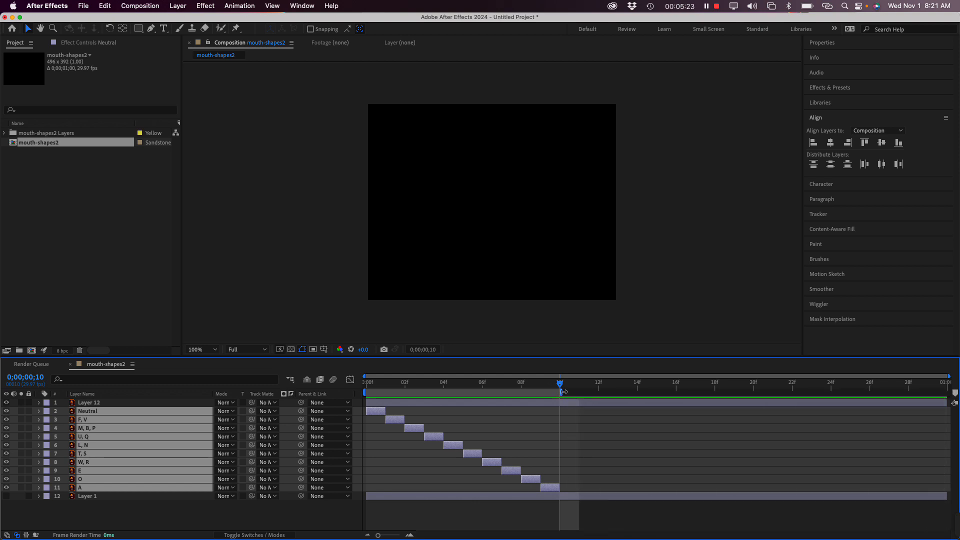
click(135, 5)
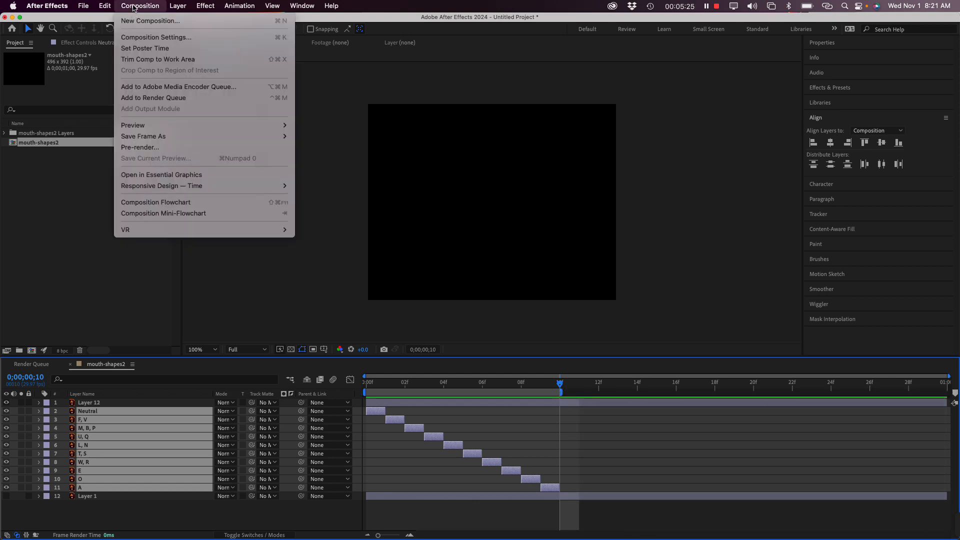
click(136, 60)
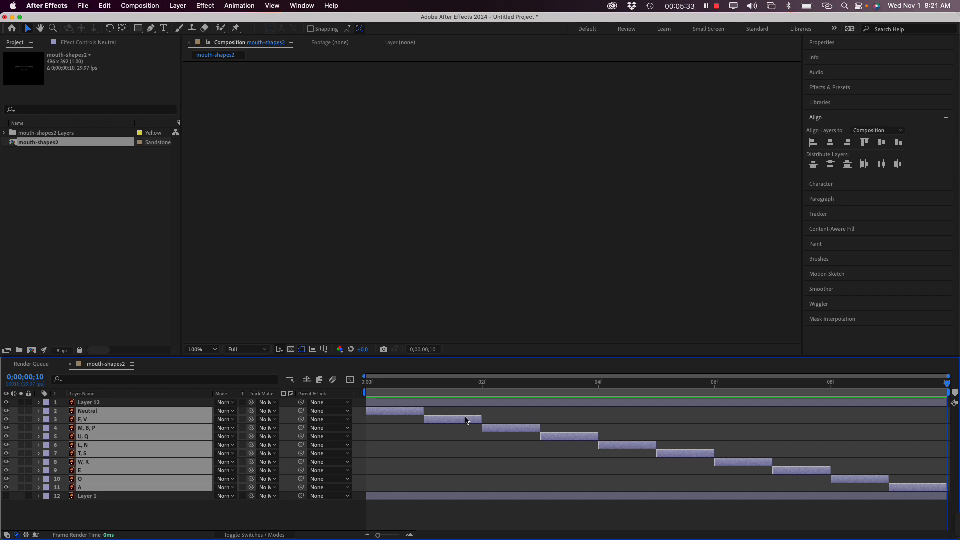
Return to the first frame, show the rulers and place a horizontal guide along the Neutral mouth's lip line.
click(392, 389)
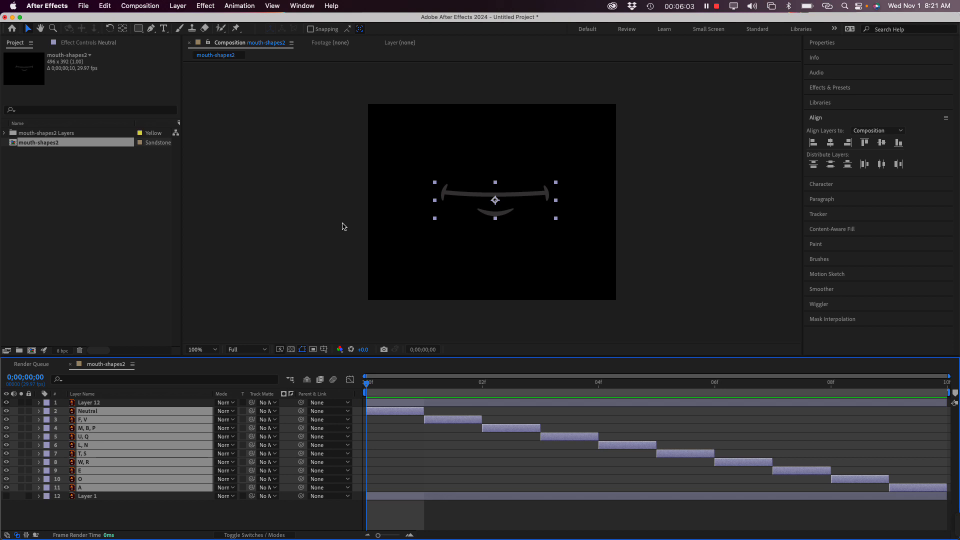
key(super+r)
drag(443, 64, 544, 198)
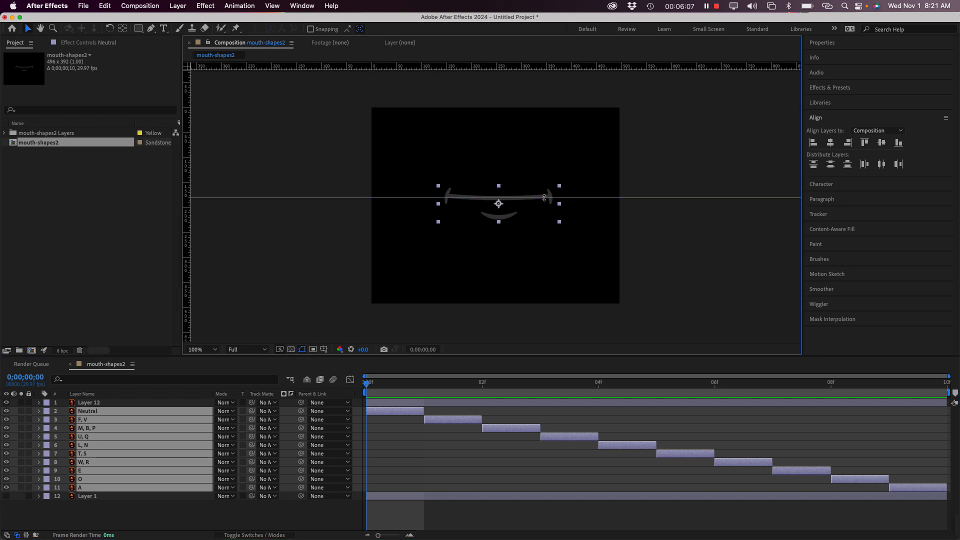
Go to frame 1 and move the selected mouth layers down so the F, V mouth's upper lip meets the guide.
click(459, 384)
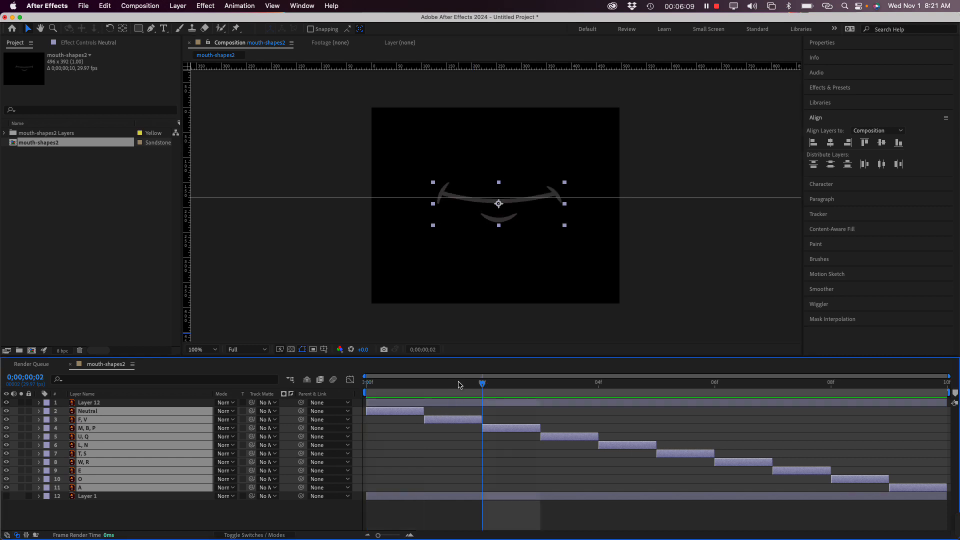
drag(457, 390, 424, 389)
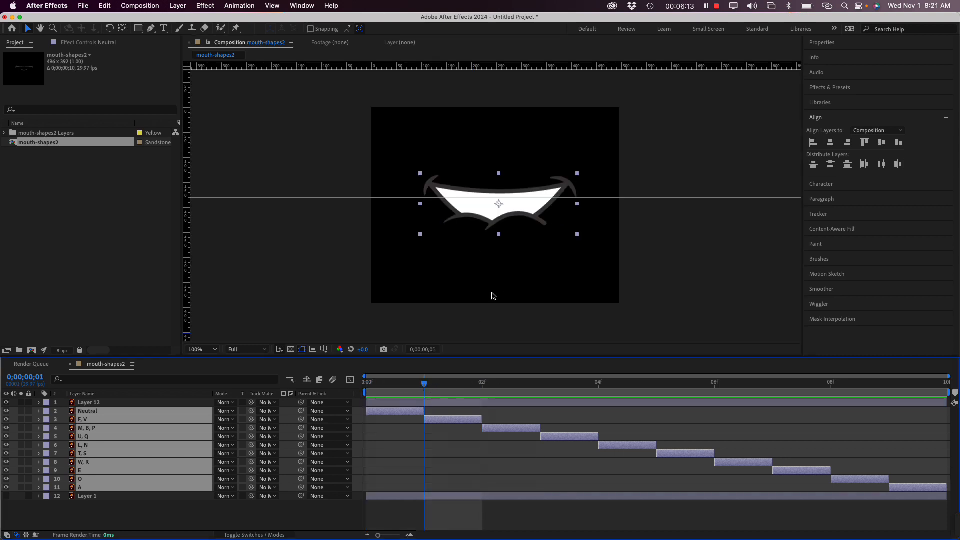
click(510, 220)
drag(510, 220, 513, 227)
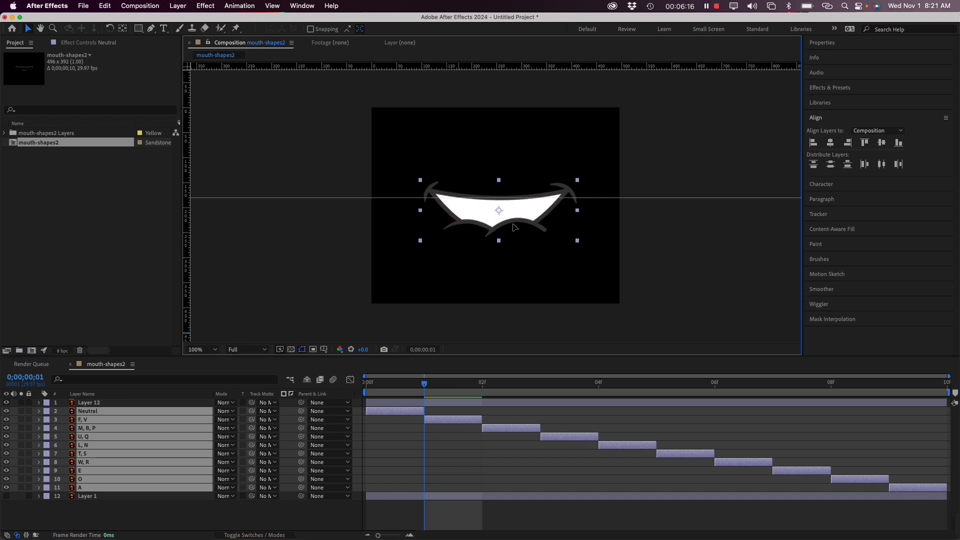
At frame 2, move the selected mouth layers up until the M, B, P lip line meets the guide, and go to frame 3.
click(500, 385)
drag(510, 230, 511, 226)
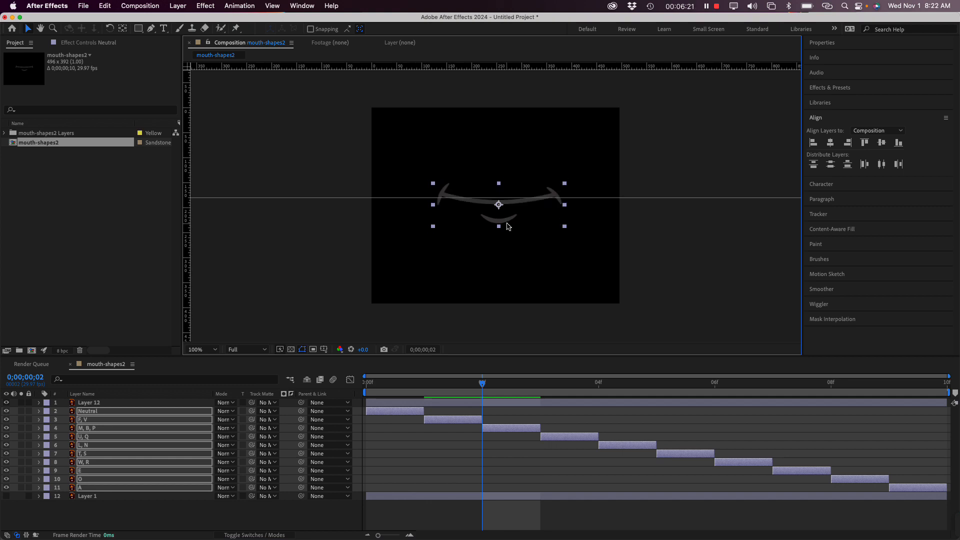
key(Up)
key(Up)
key(Up)
key(Up)
key(Up)
key(Up)
key(Up)
key(Up)
key(Up)
key(Up)
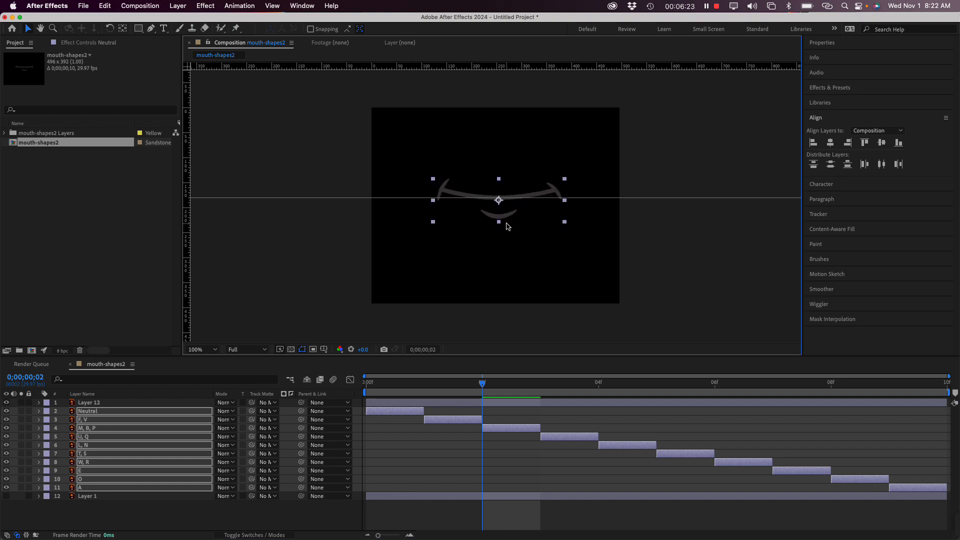
click(557, 386)
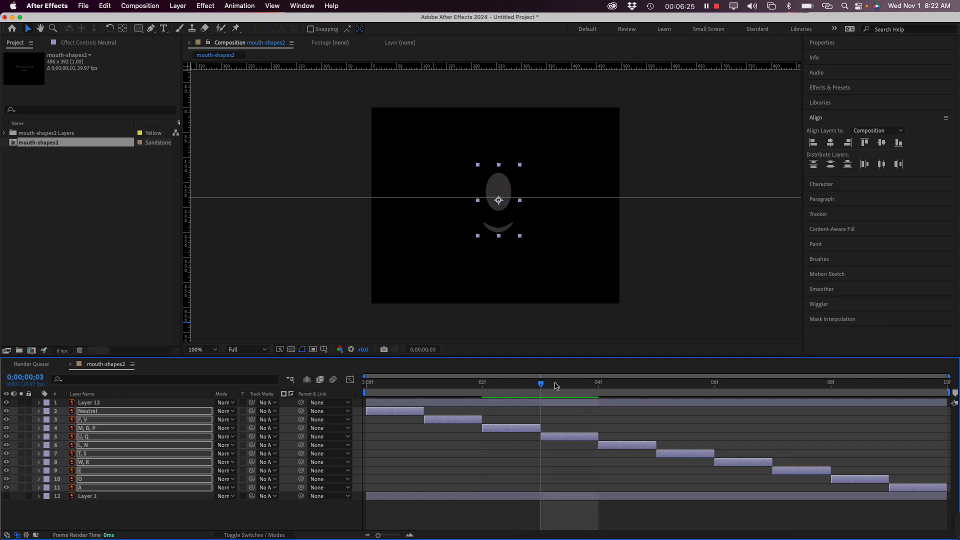
At frames 3 and 4, move the selected mouth layers to line up the U, Q and L, N mouths with the guide, and go to frame 5.
drag(504, 235, 509, 246)
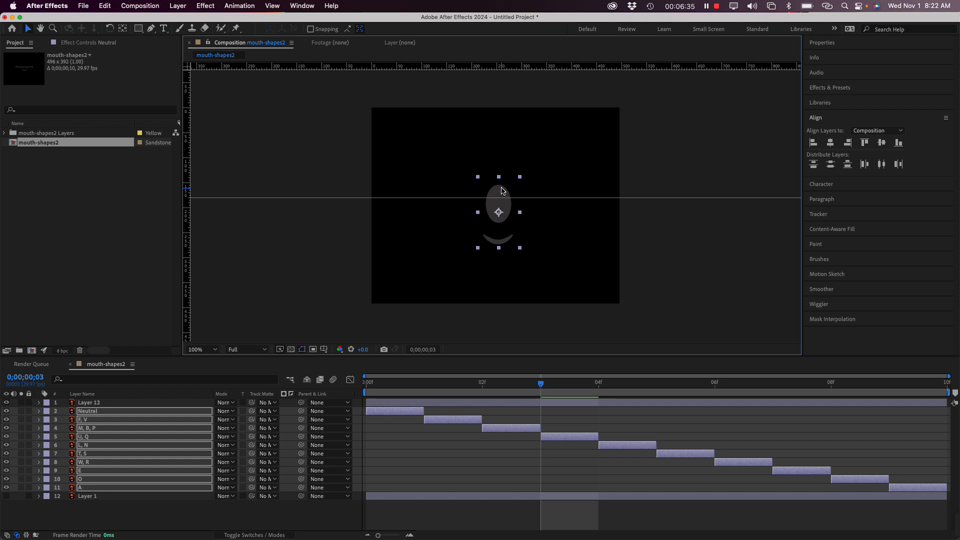
drag(502, 190, 503, 192)
drag(542, 387, 598, 384)
mouse_move(533, 228)
mouse_down()
mouse_move(536, 238)
mouse_move(522, 217)
mouse_up()
click(670, 385)
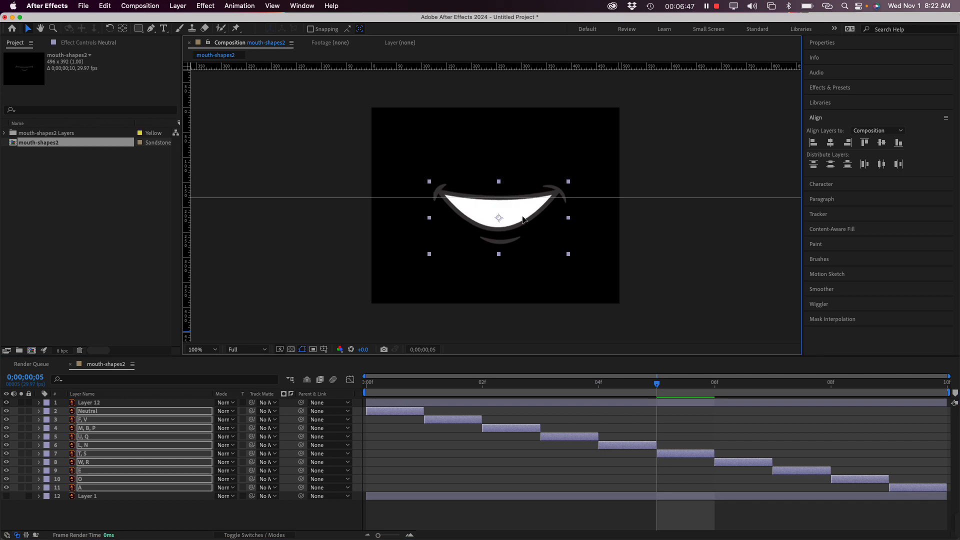
Move the selected mouth layers slightly down at frame 6 for the W, R mouth, and nudge them up at frame 7 for the E mouth.
click(729, 384)
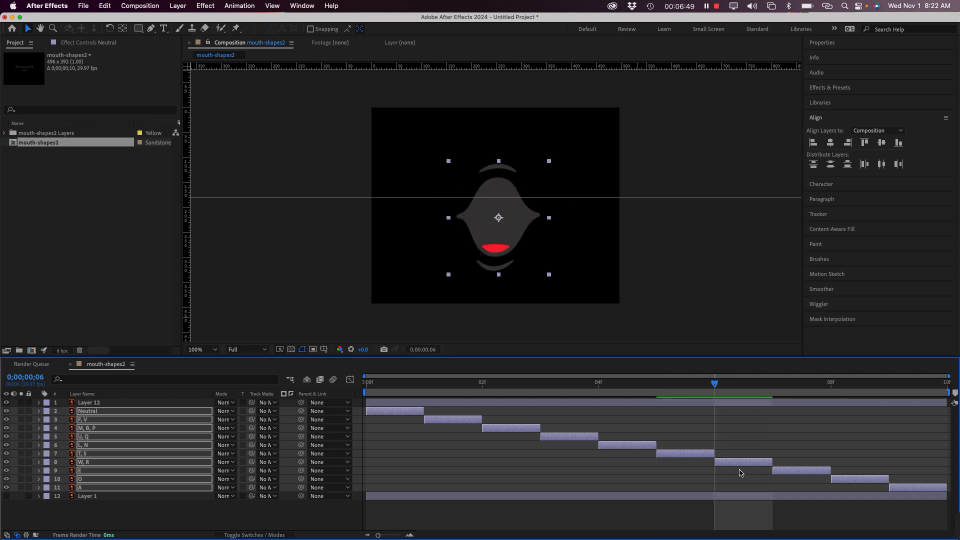
drag(525, 222, 523, 225)
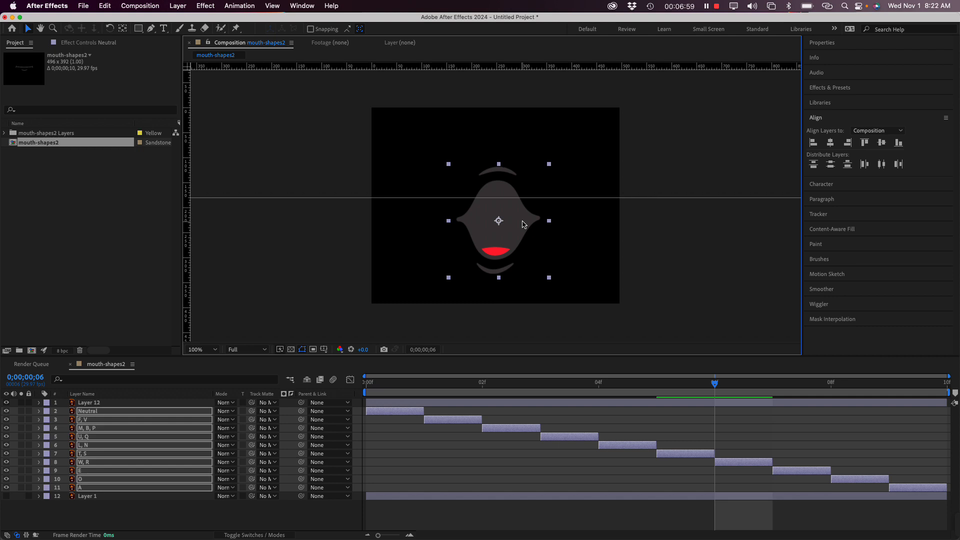
click(772, 386)
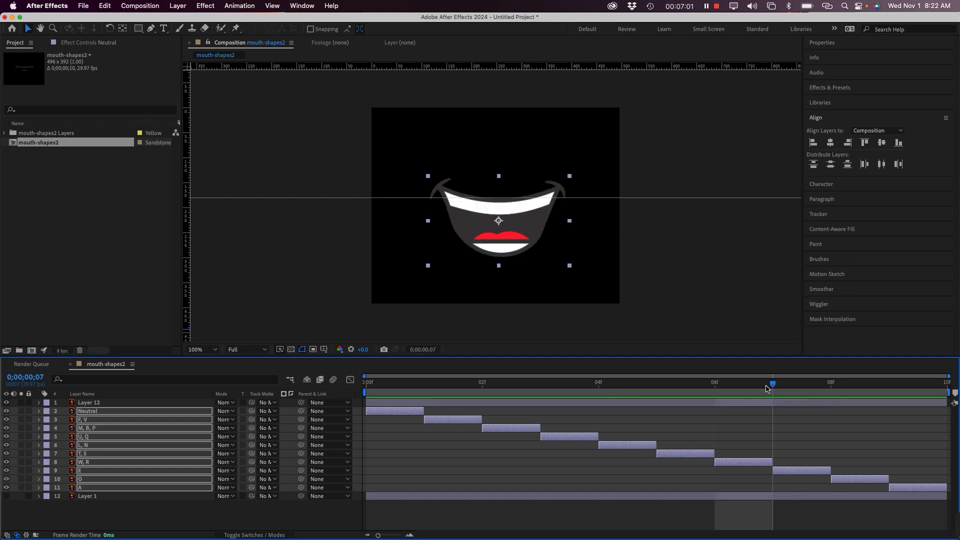
click(538, 223)
key(Up)
key(Up)
key(Up)
key(Up)
key(Up)
key(Up)
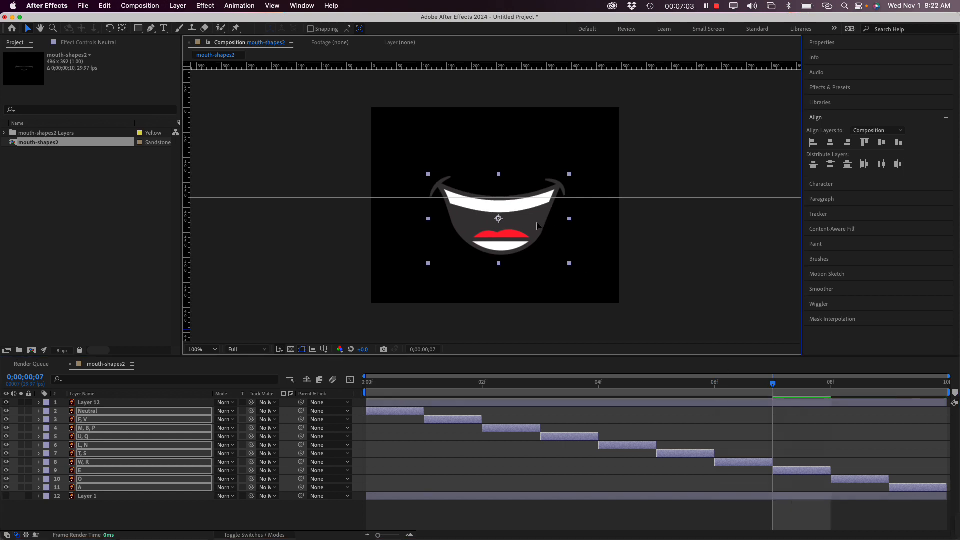
Step through frame 8 to frame 9 and move the selected mouth layers slightly down so the A mouth's upper lip meets the guide.
click(831, 384)
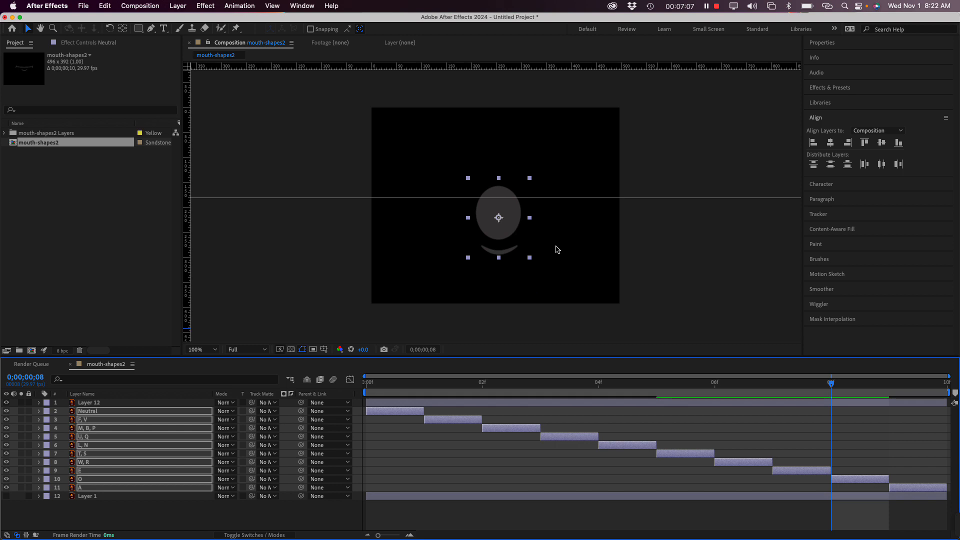
click(889, 385)
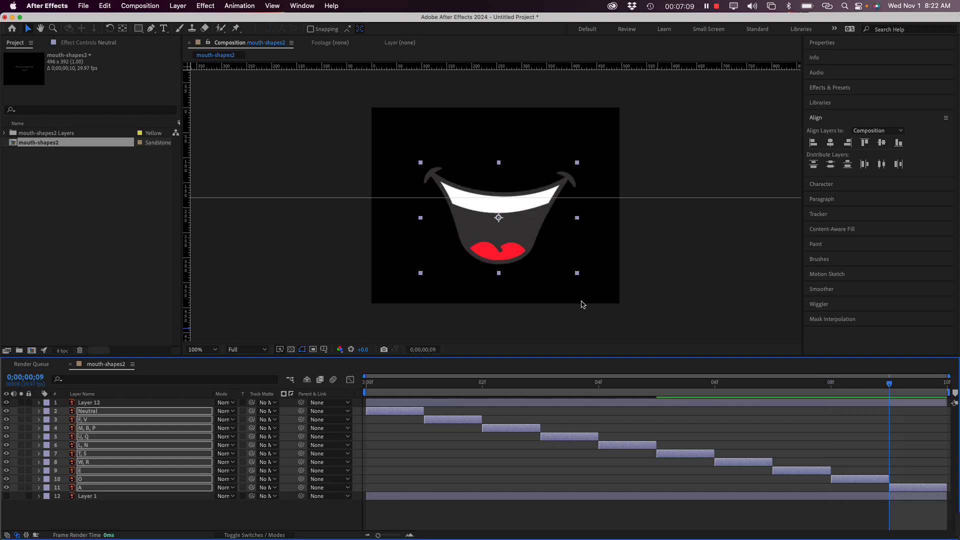
drag(538, 226, 538, 229)
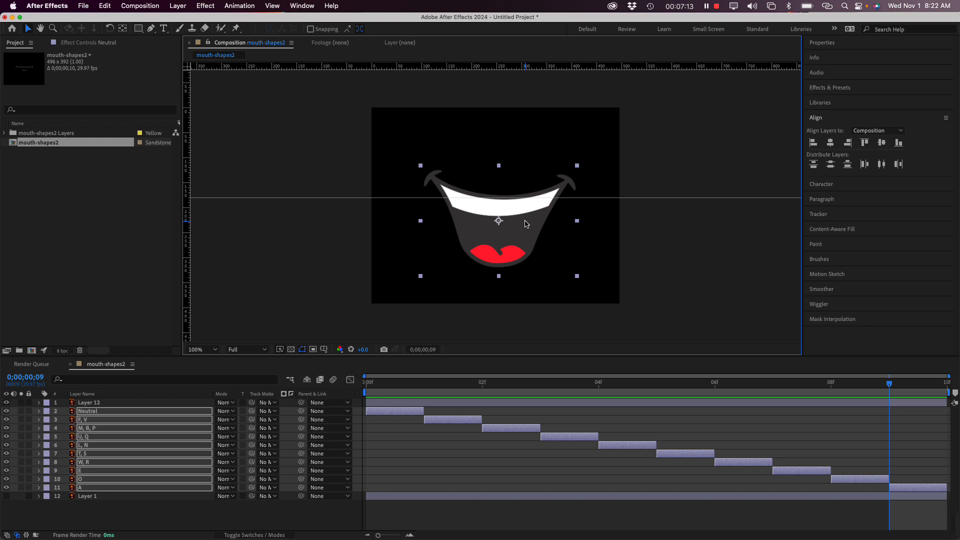
Return to the first frame and replace the multi-layer selection with the A layer alone.
drag(385, 387, 446, 383)
click(395, 385)
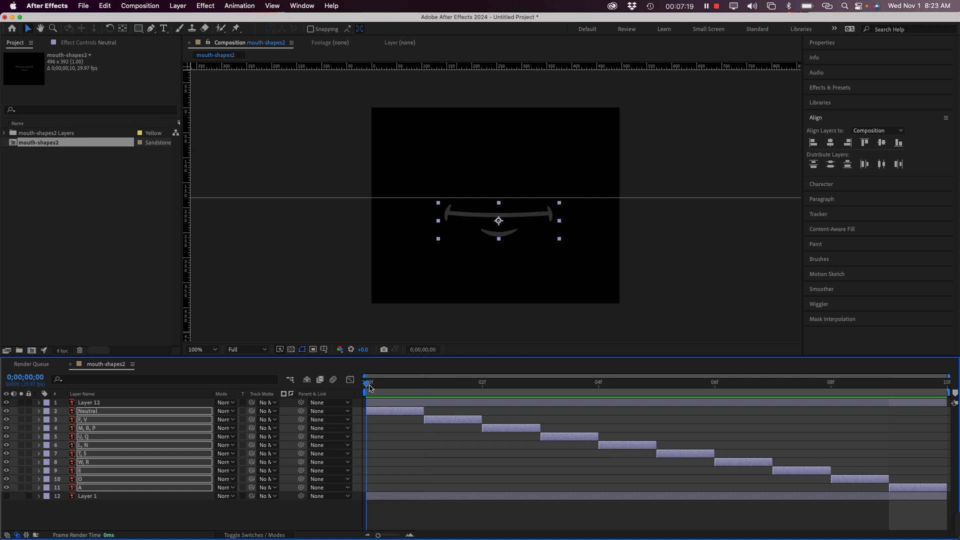
click(117, 516)
click(93, 486)
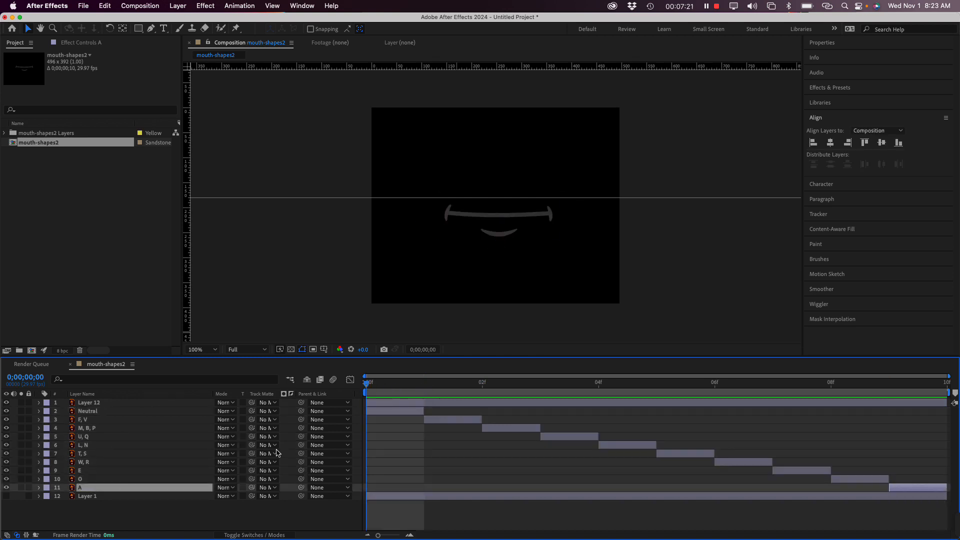
At frame 1, move only the F, V mouth up until its upper lip meets the guide.
click(444, 389)
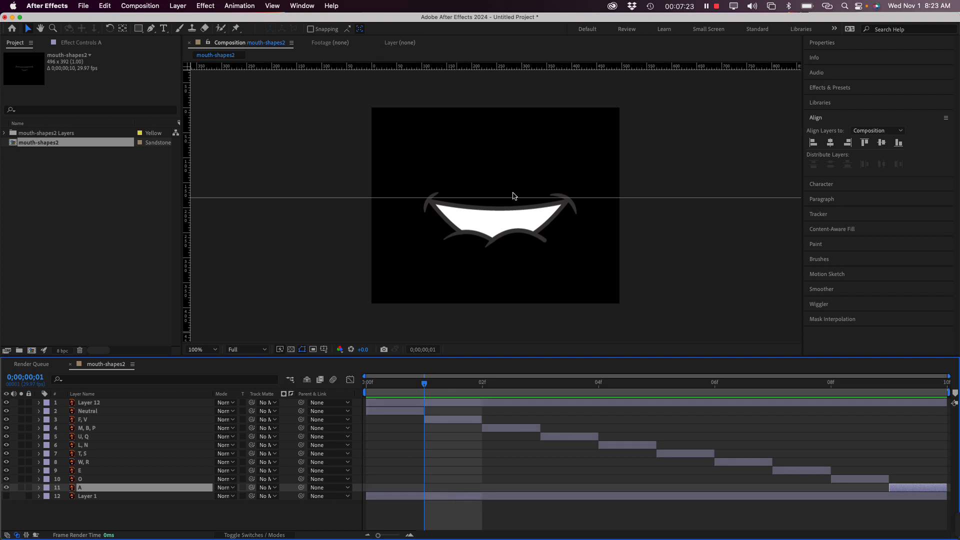
click(519, 216)
key(Return)
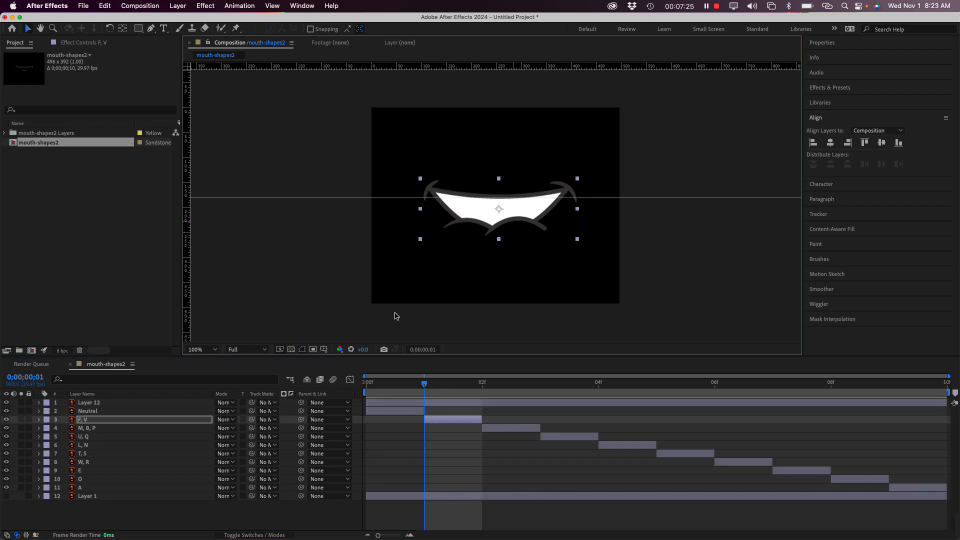
At frame 2, move only the M, B, P mouth up and nudge it back down until its lip line rests on the guide.
click(509, 430)
click(491, 384)
drag(524, 227, 528, 200)
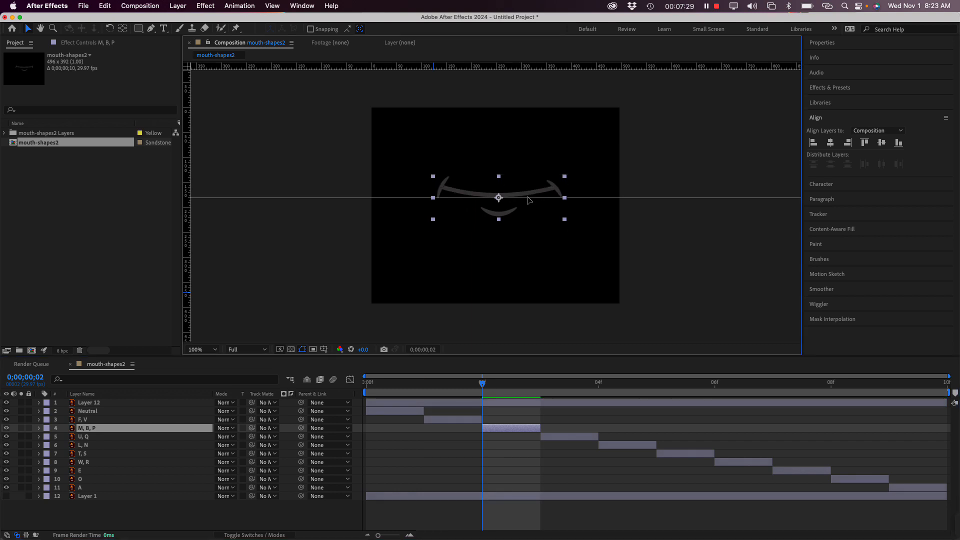
key(Down)
key(Down)
key(Down)
key(Down)
key(Down)
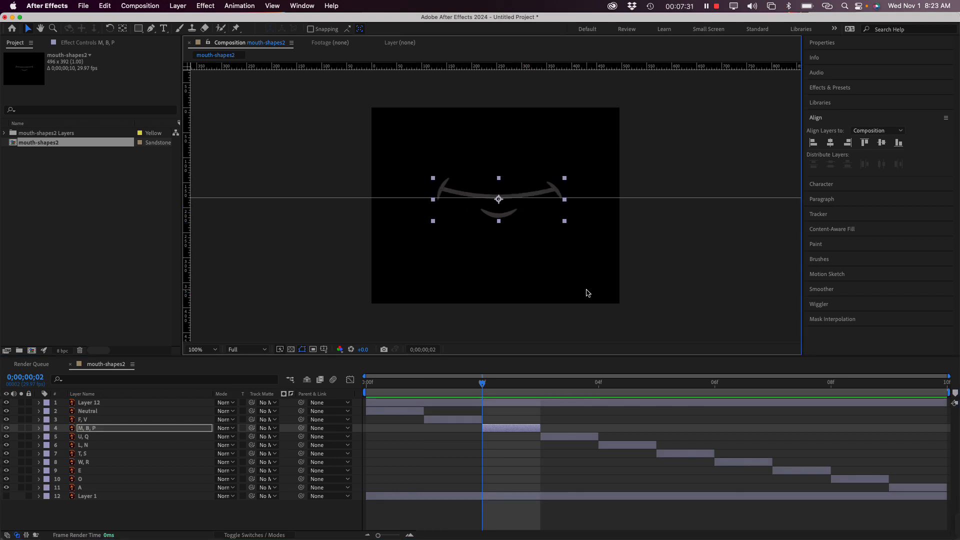
At frame 3, move only the U, Q mouth slightly up so its top sits just above the guide.
click(554, 383)
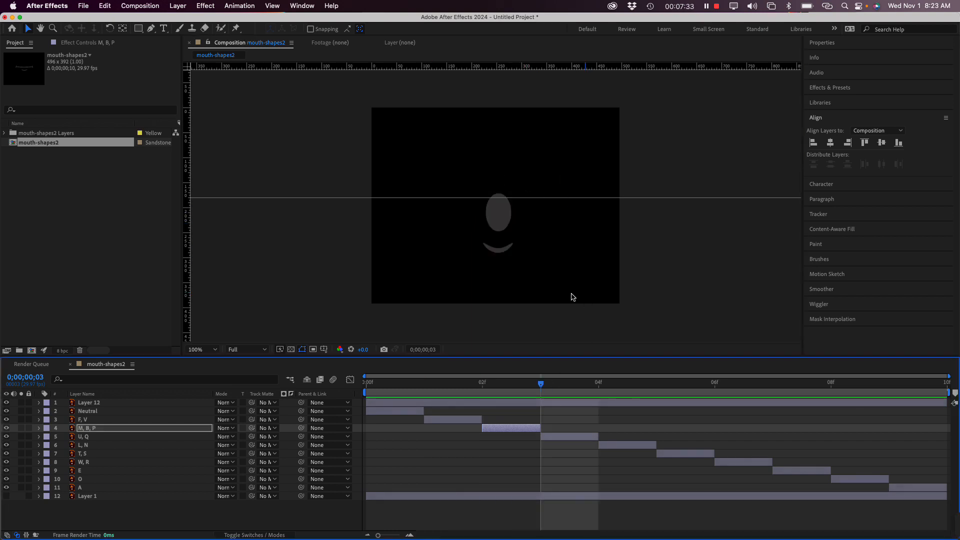
click(507, 240)
drag(508, 240, 508, 239)
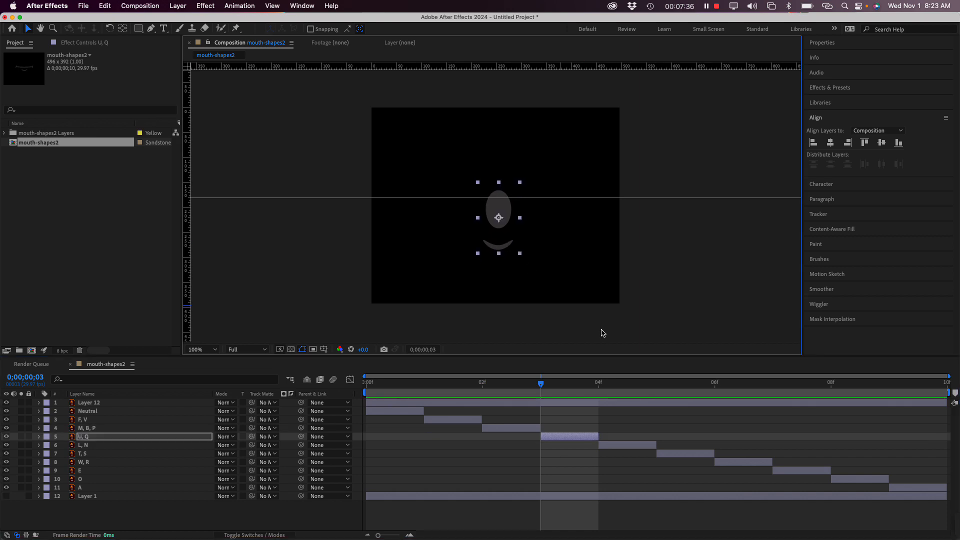
At frame 4, move only the L, N mouth down so its upper lip meets the guide.
click(625, 387)
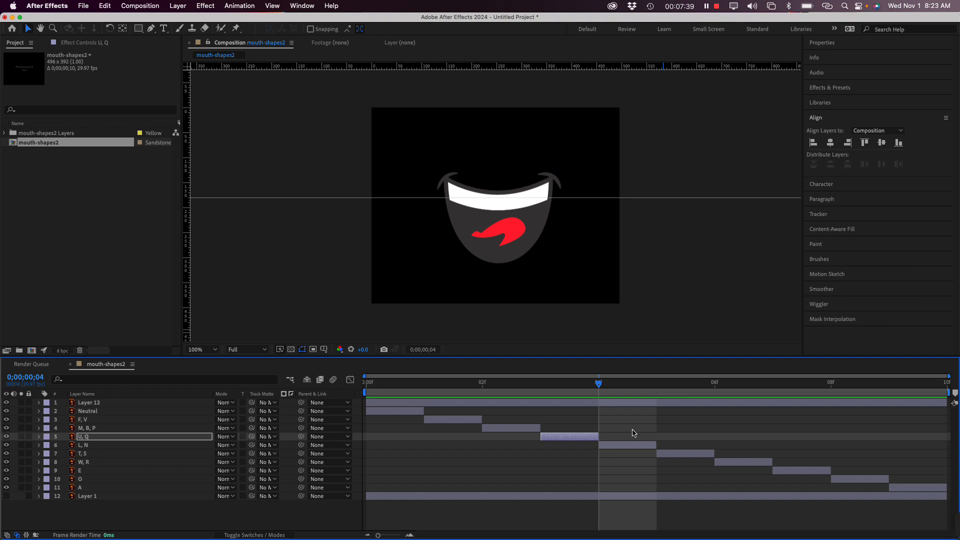
click(628, 446)
drag(527, 239, 528, 245)
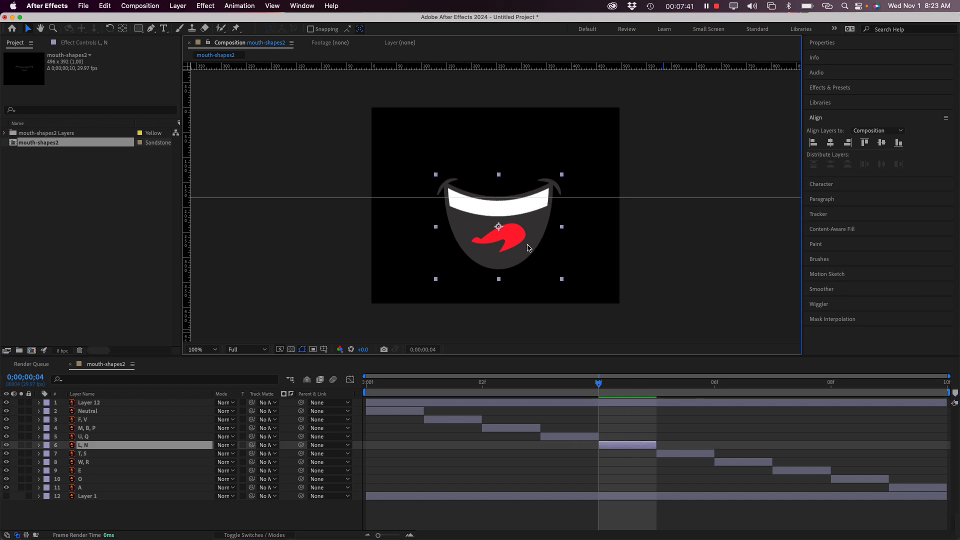
At frame 5, nudge only the T, S mouth up until its upper lip lines up with the guide.
click(687, 389)
click(697, 455)
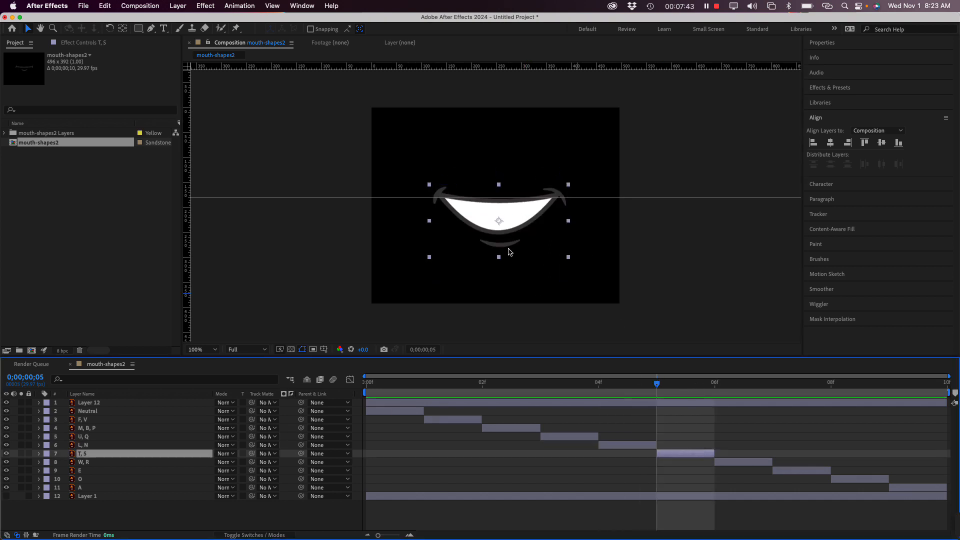
click(516, 229)
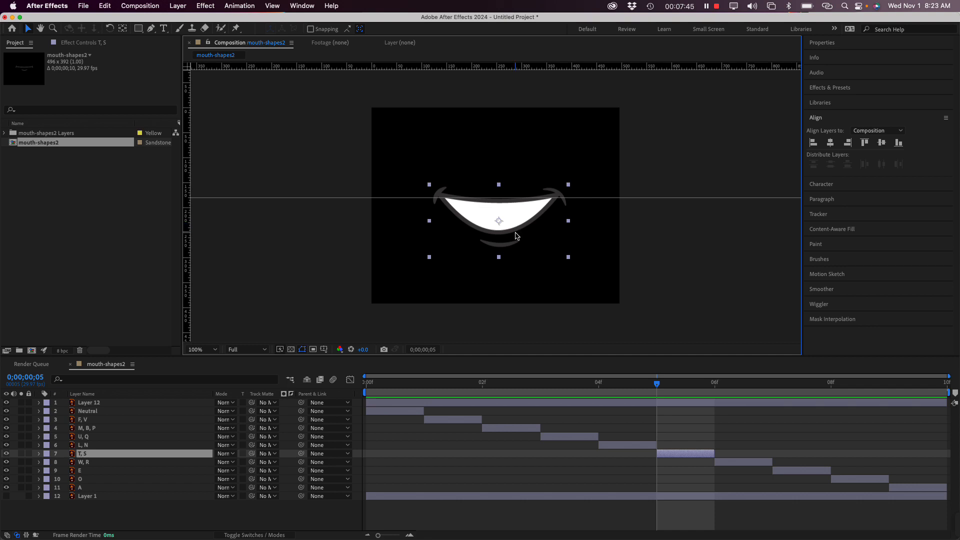
key(Up)
key(Up)
key(Up)
key(Up)
key(Up)
key(Up)
key(Up)
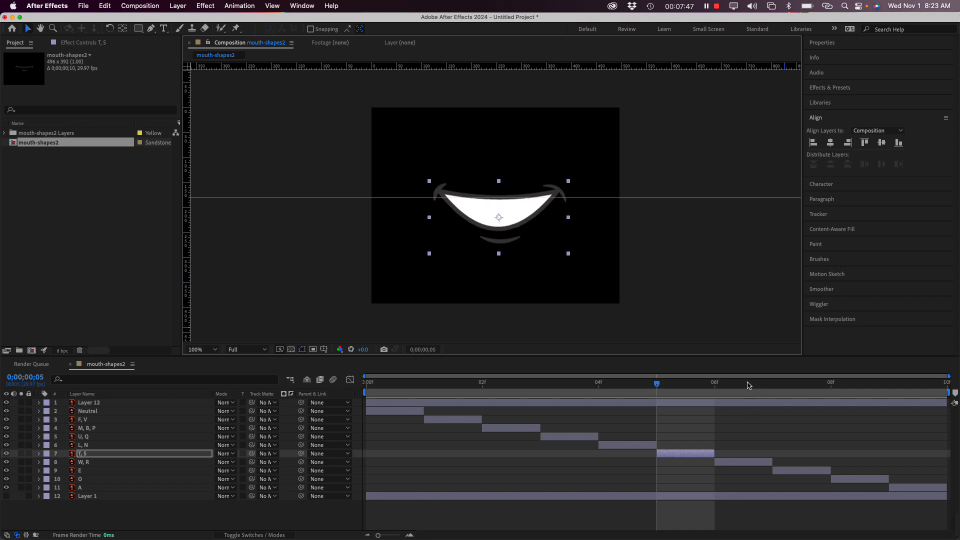
Select the W, R mouth layer at frame 6 and check its position against the guide.
click(741, 467)
click(729, 385)
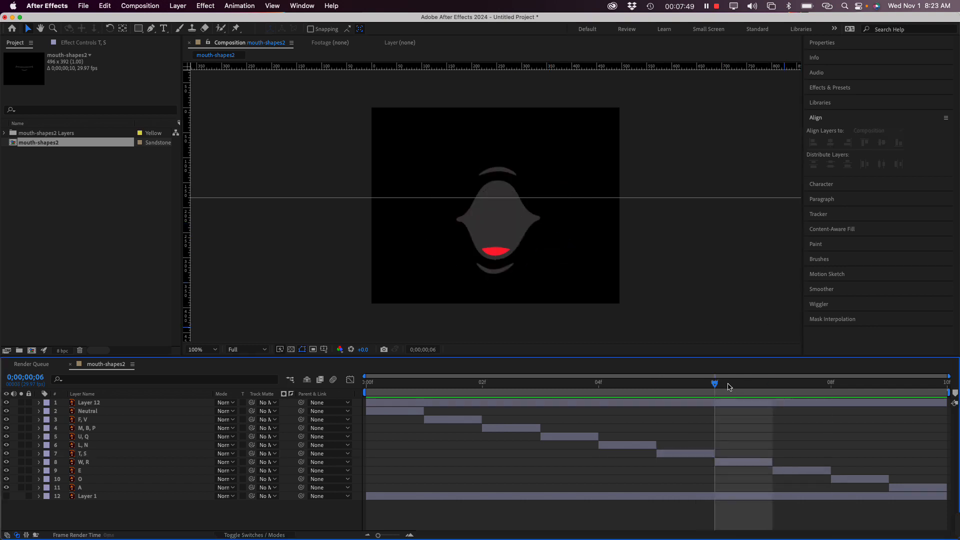
click(731, 464)
click(514, 222)
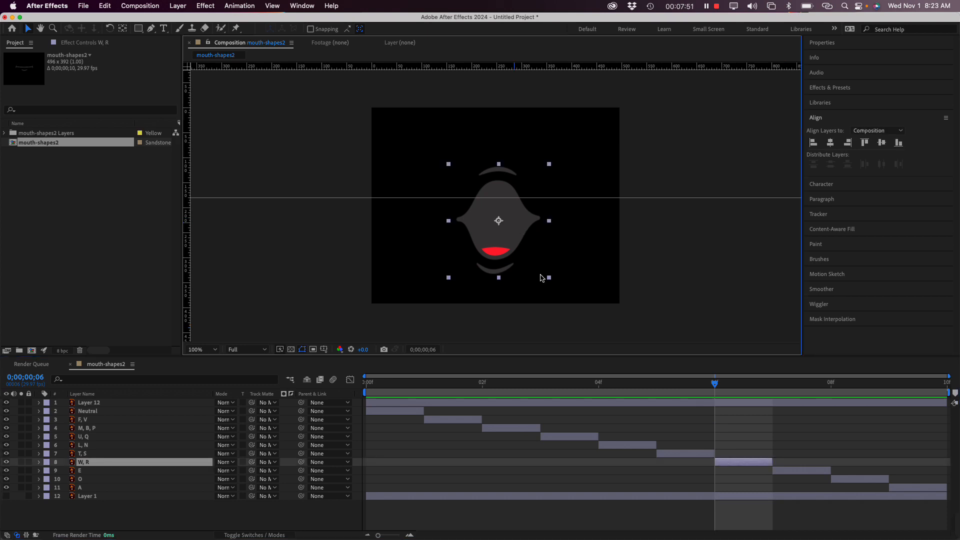
At frame 7, nudge only the E mouth slightly up so its upper lip lines up with the guide.
click(788, 387)
click(800, 473)
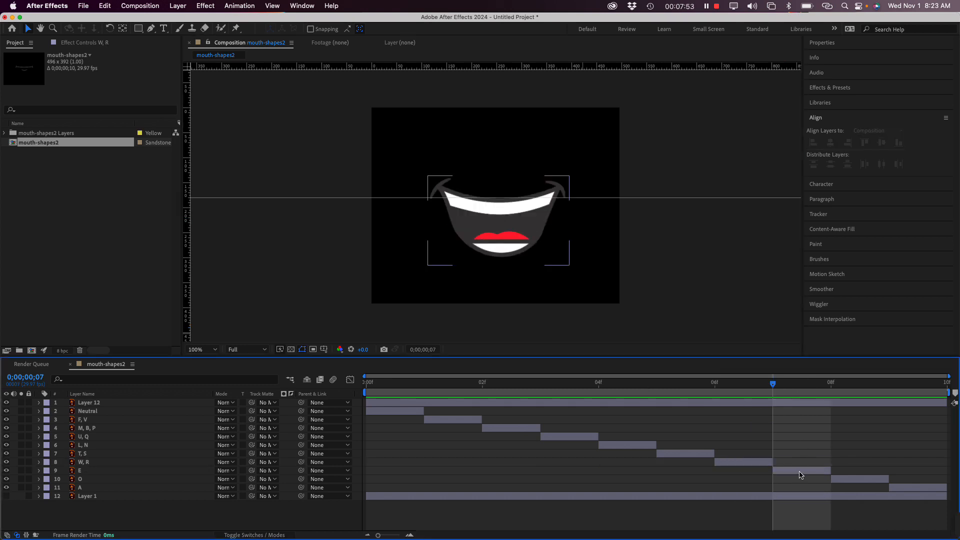
click(793, 471)
click(534, 218)
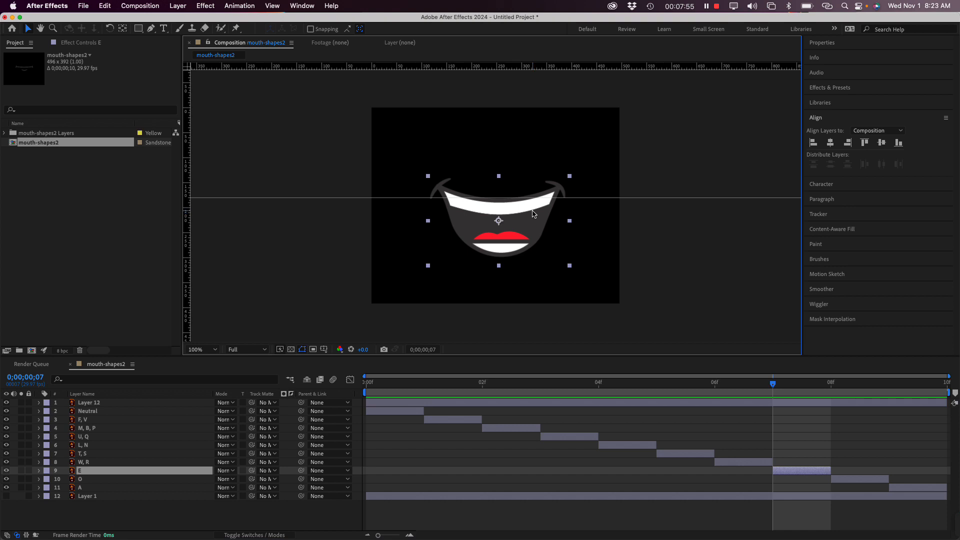
key(Up)
key(Up)
key(Up)
key(Up)
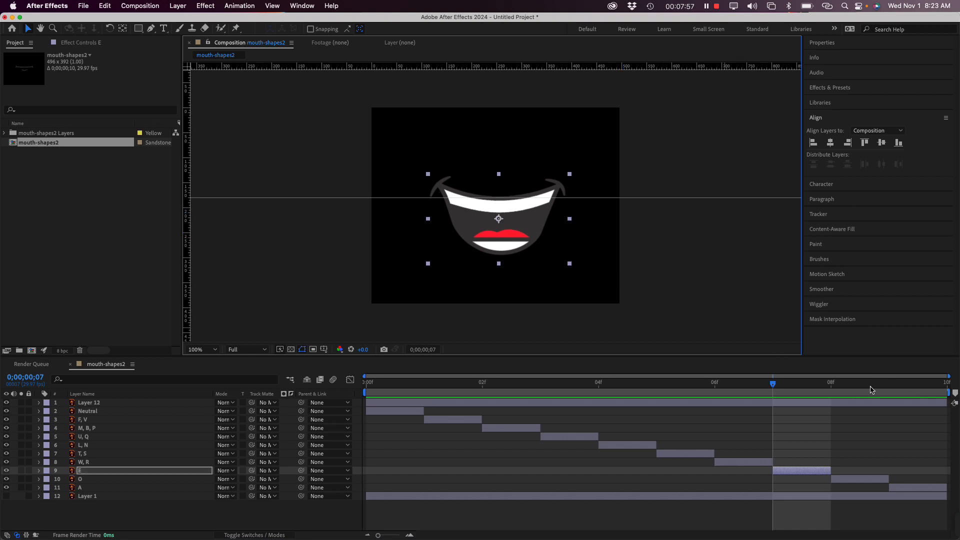
Check the O mouth at frame 8 and the A mouth at frame 9 against the guide.
click(871, 390)
click(847, 382)
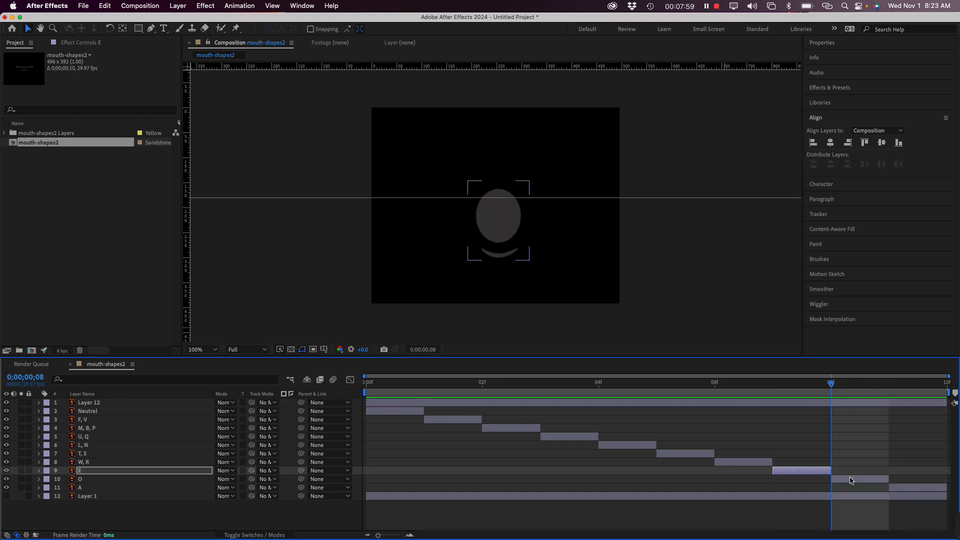
click(852, 480)
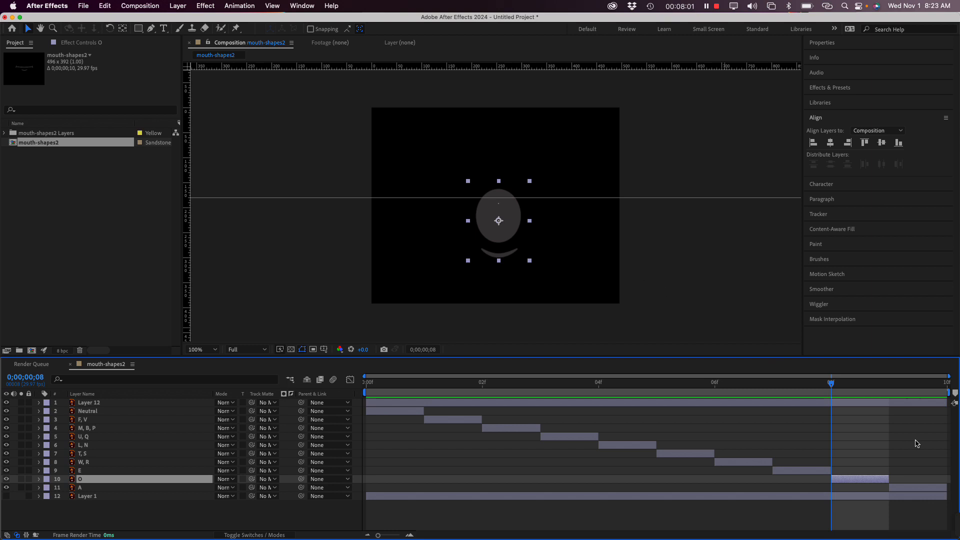
click(904, 384)
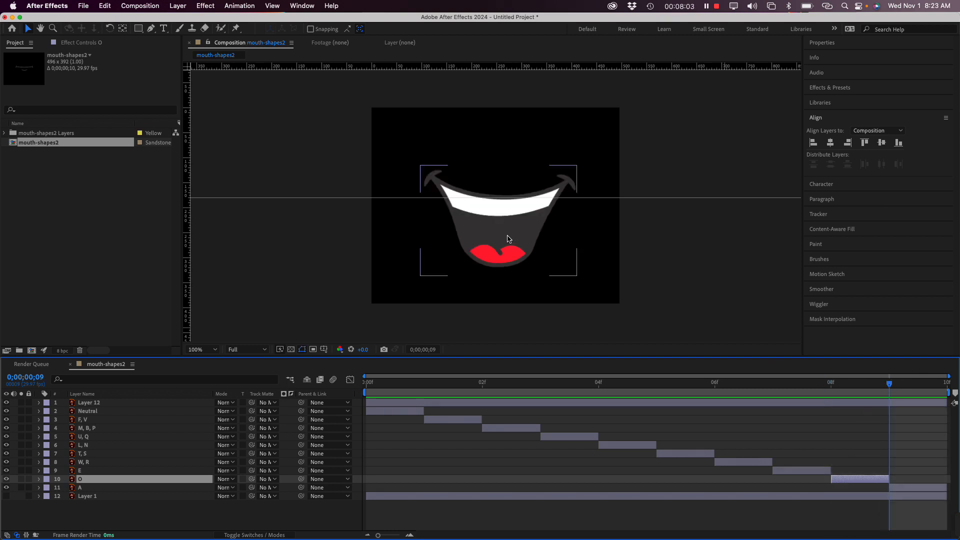
Return to the first frame and move only the Neutral mouth up until its lip line sits on the guide.
drag(891, 383, 283, 359)
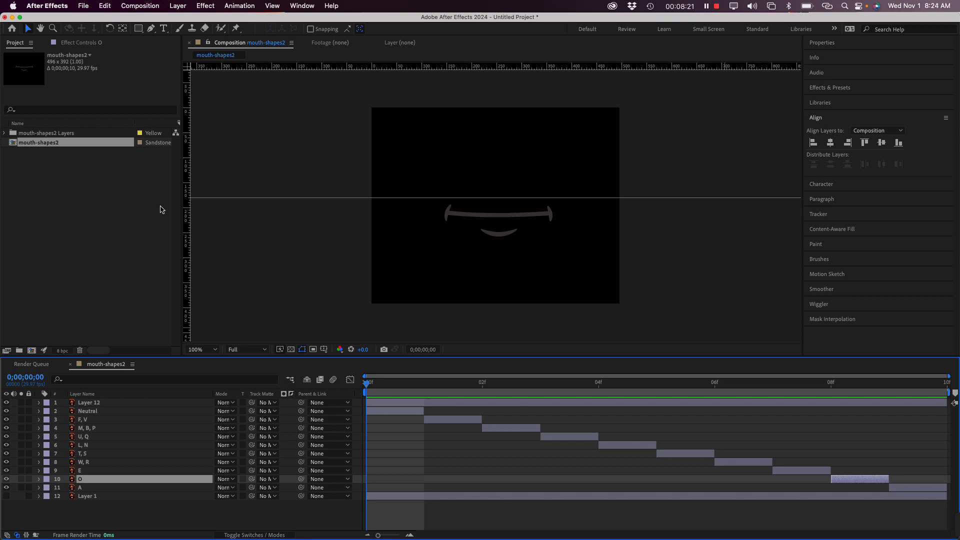
click(108, 168)
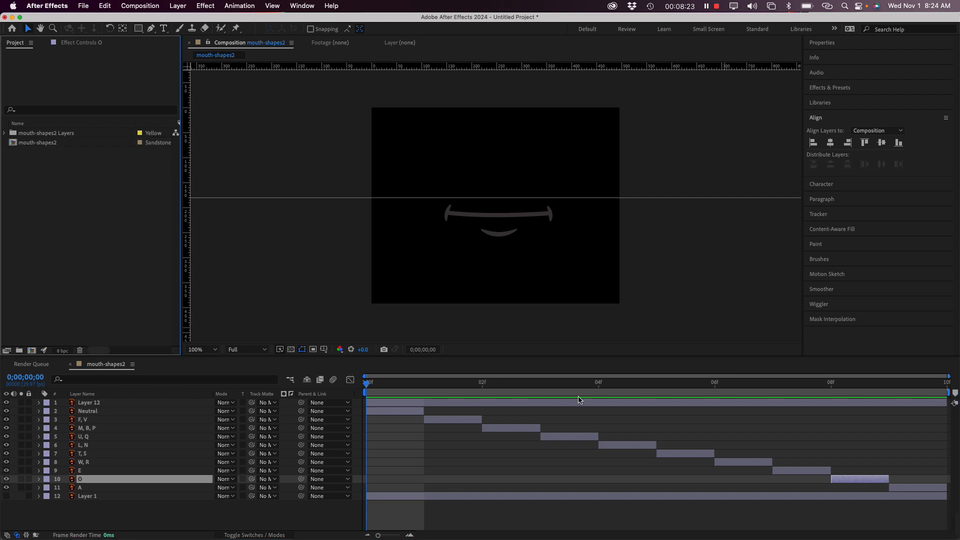
click(388, 389)
click(494, 223)
key(Caps_Lock)
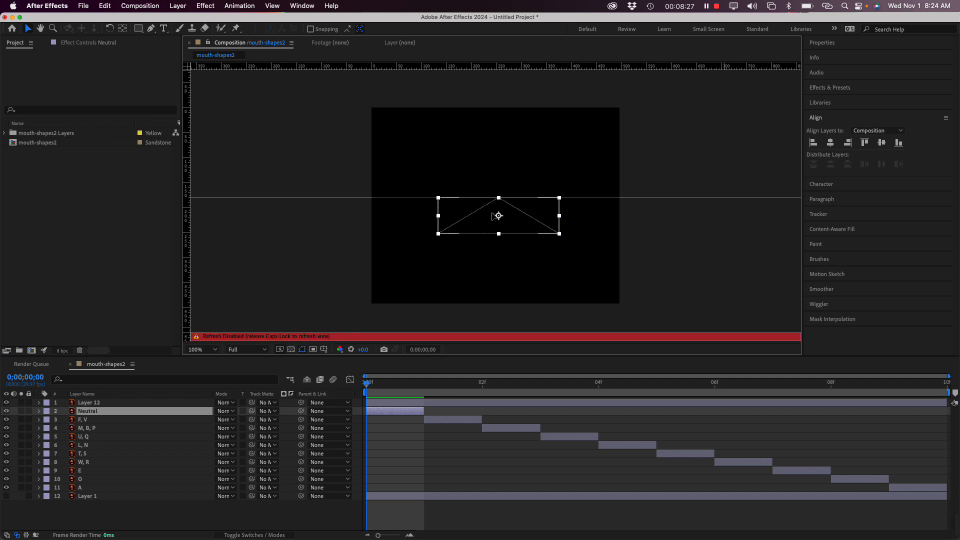
key(Caps_Lock)
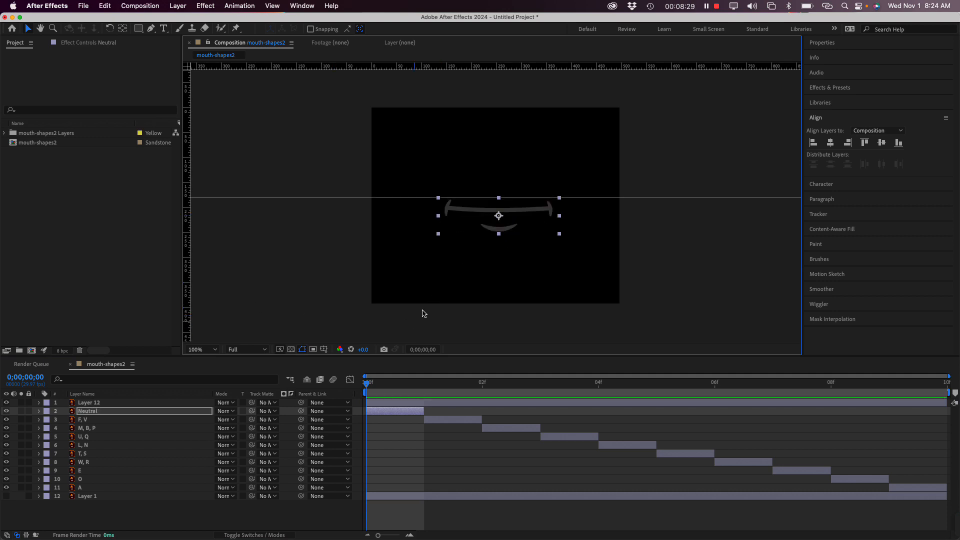
drag(475, 220, 475, 212)
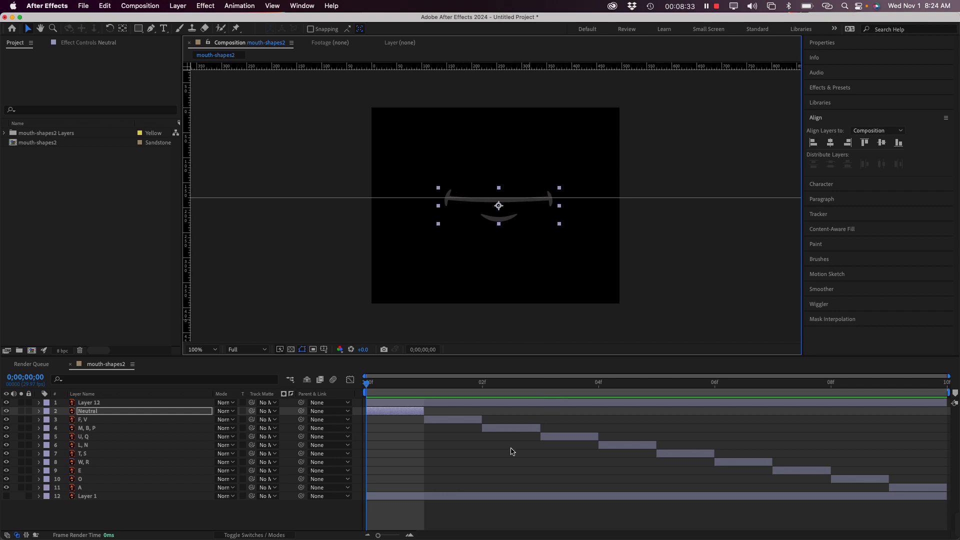
Select the F, V mouth layer at frame 1 and check its position against the guide.
click(480, 420)
click(440, 384)
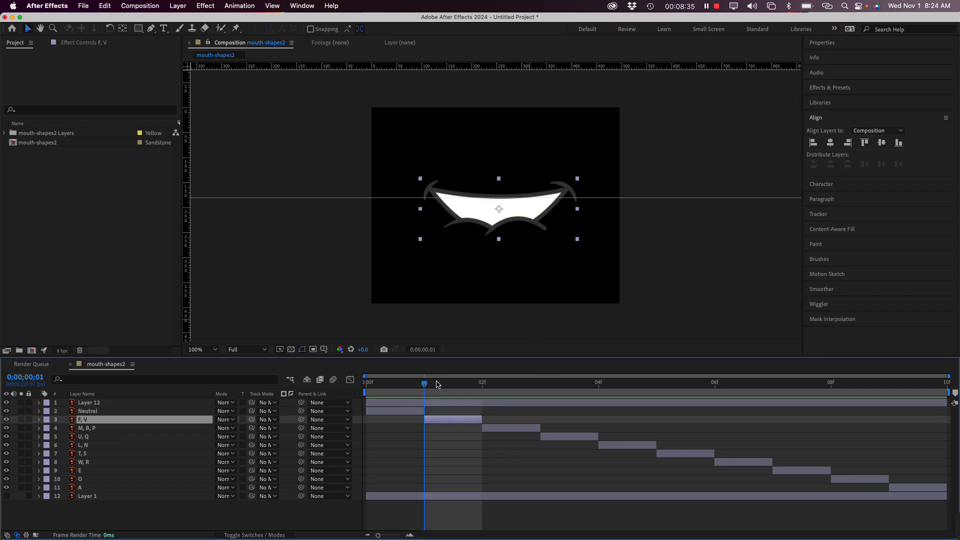
click(110, 307)
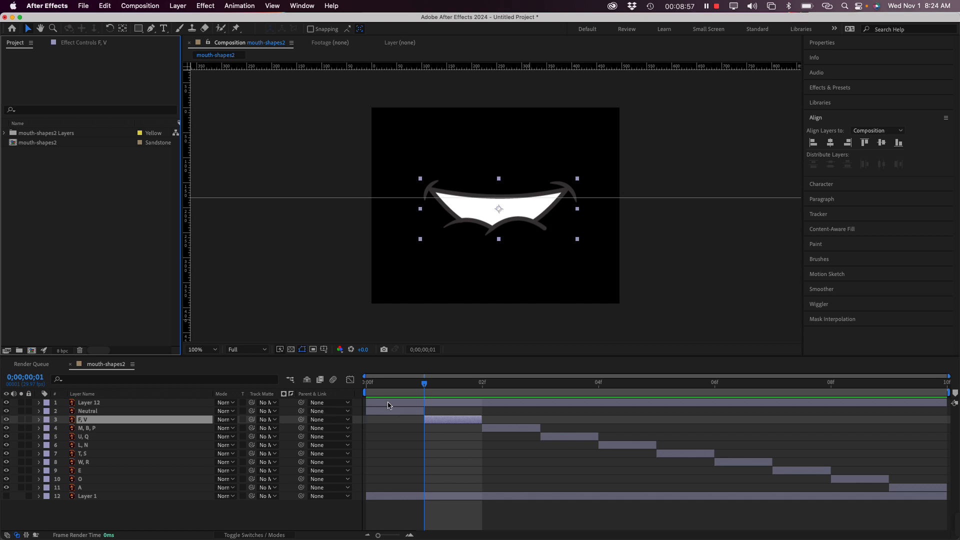
drag(401, 382, 421, 418)
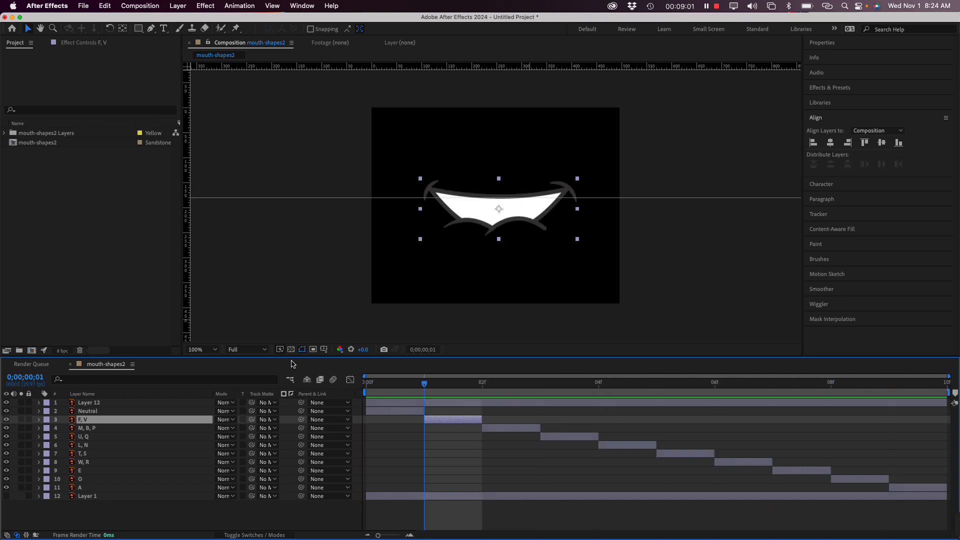
click(112, 249)
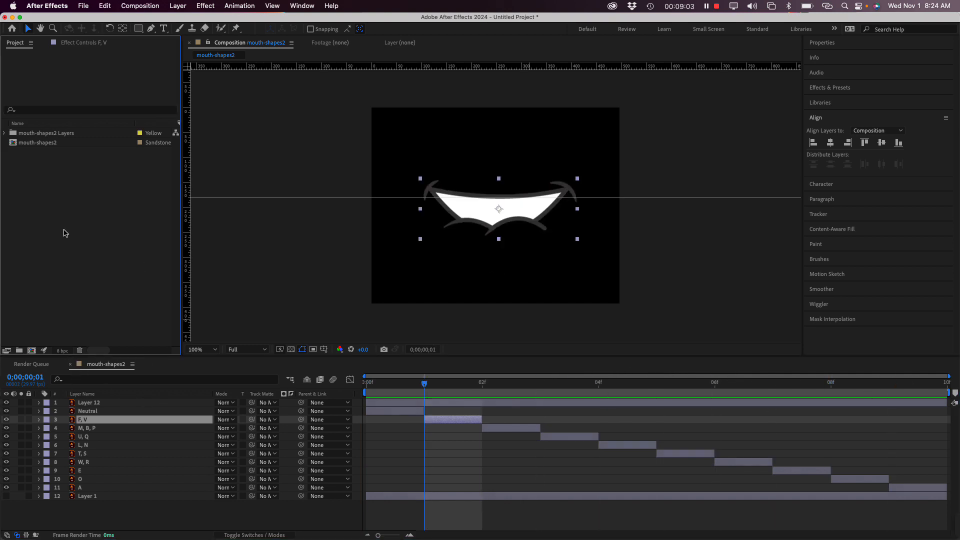
Create a new composition with the HD 1920x1080, 29.97 fps preset and a duration of 0;00;06;00.
click(35, 352)
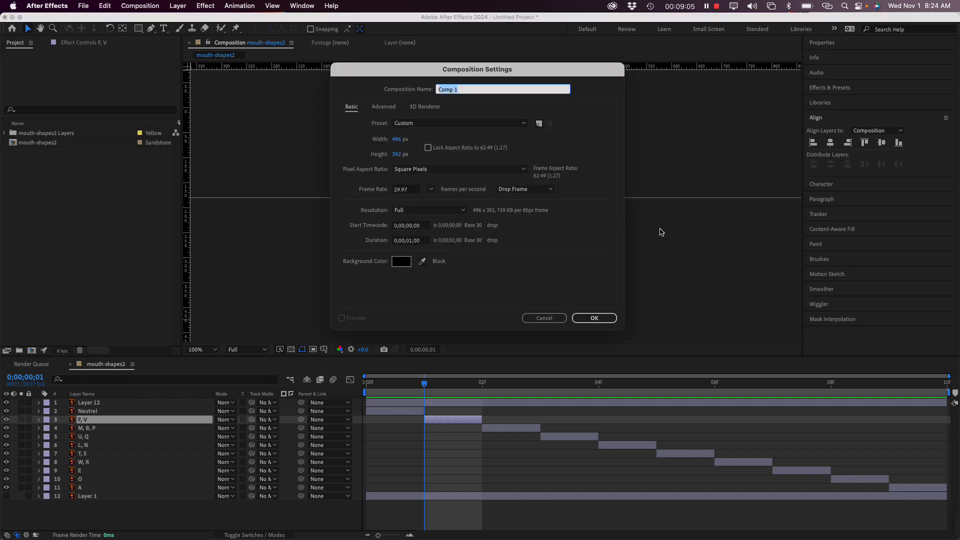
click(458, 125)
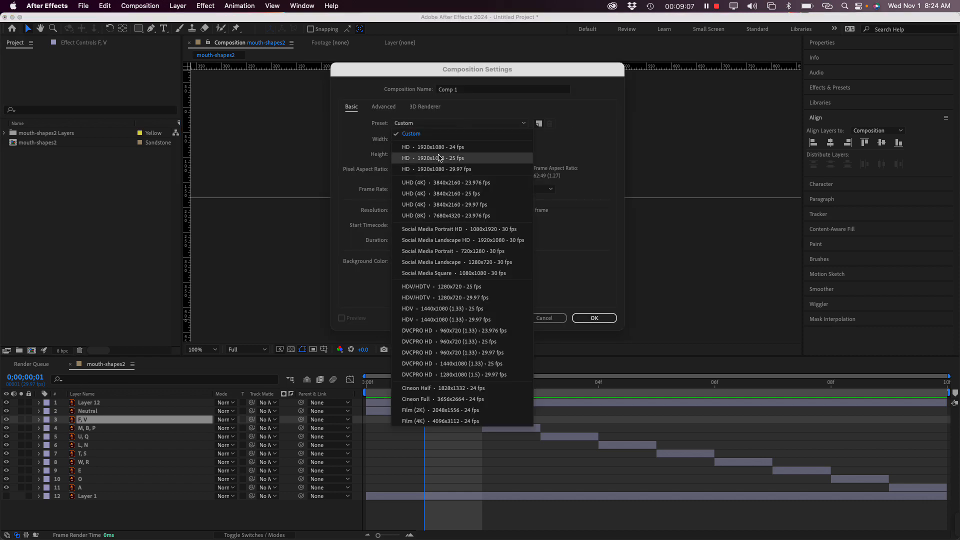
click(441, 169)
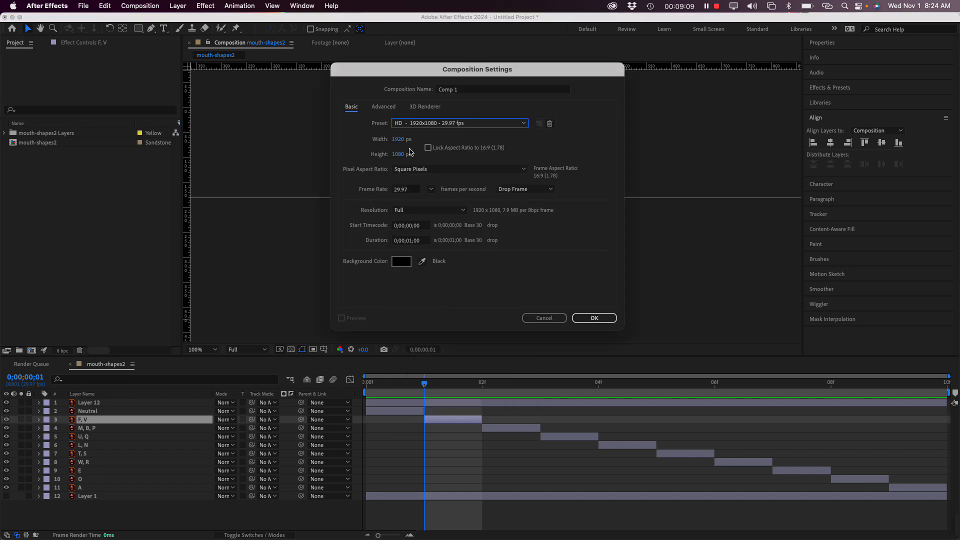
click(409, 242)
double_click(410, 242)
click(412, 243)
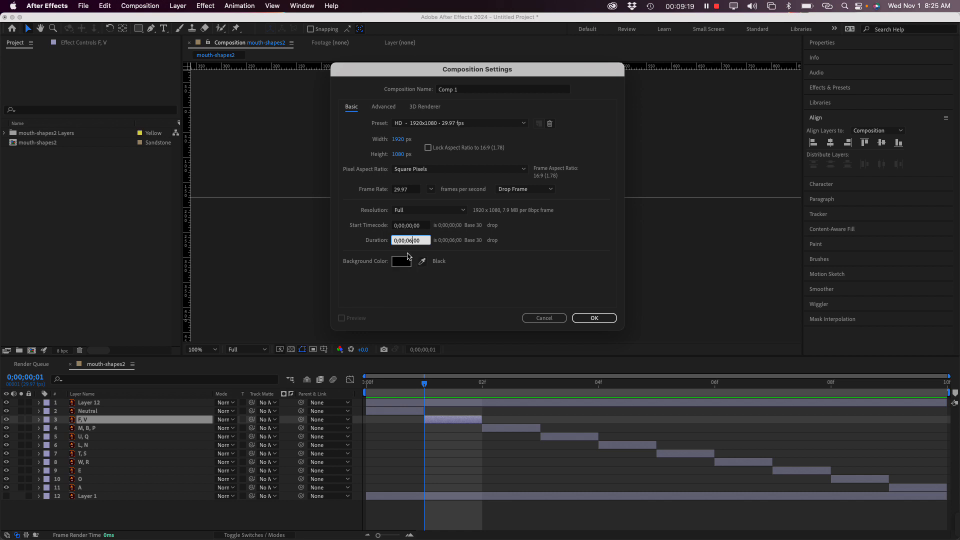
click(595, 318)
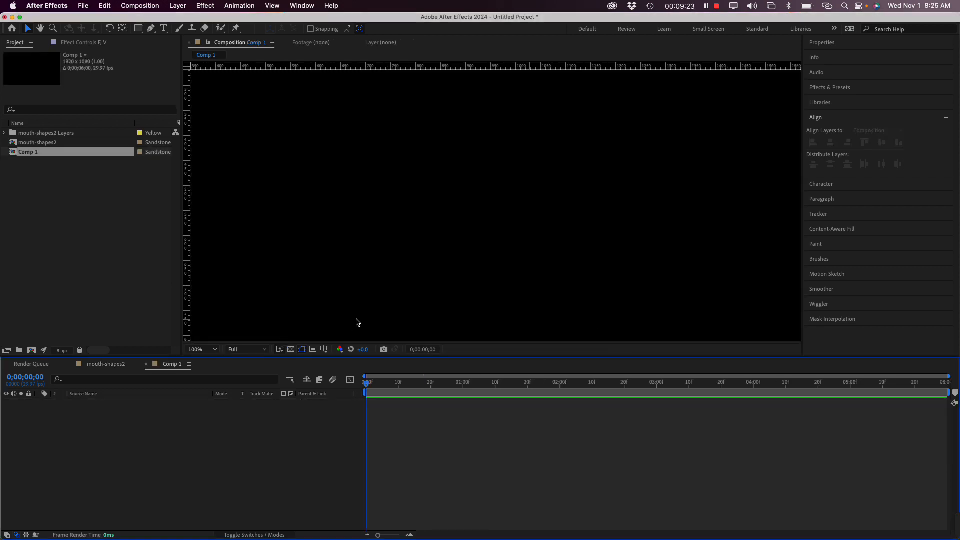
Add a 1920 x 1080 px pale yellow solid as the new composition's background.
key(comma)
key(comma)
key(comma)
key(comma)
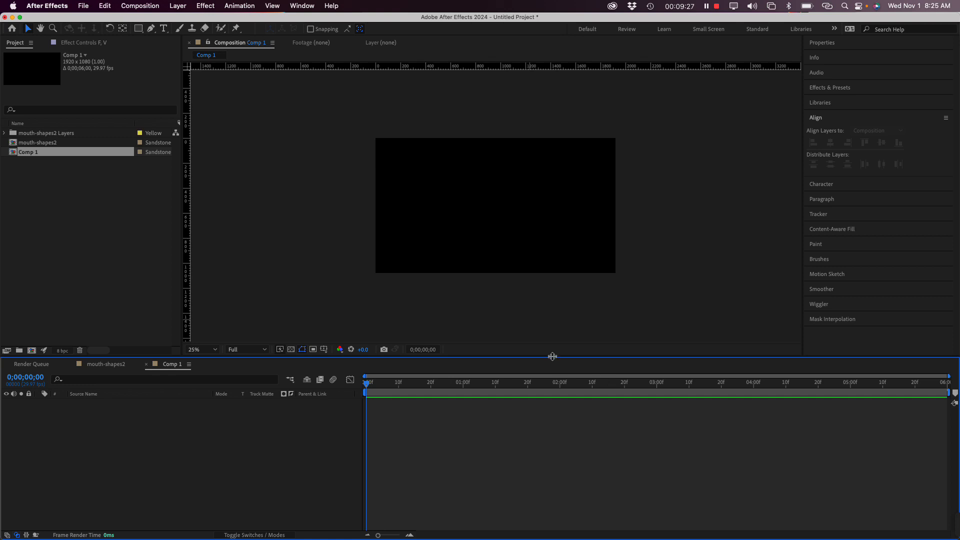
drag(553, 357, 552, 378)
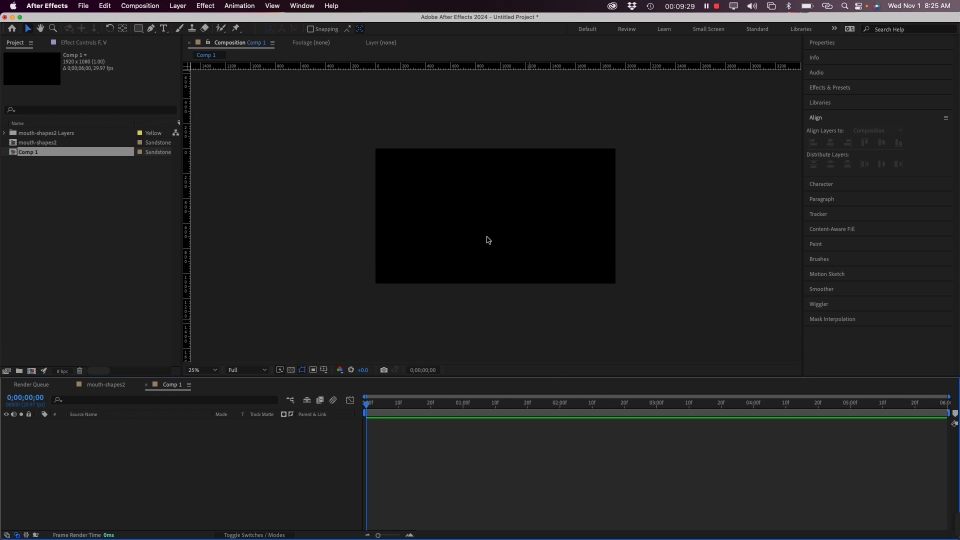
key(period)
key(period)
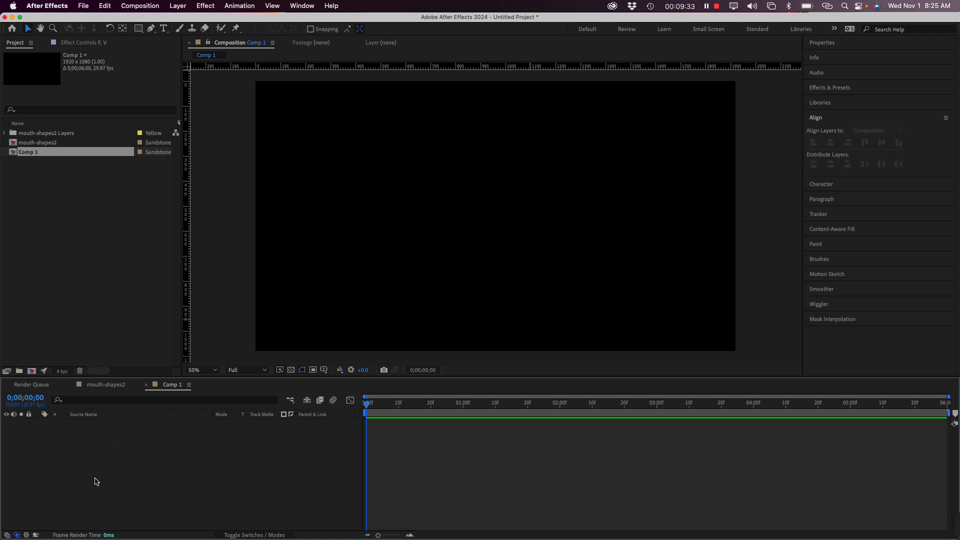
right_click(125, 452)
mouse_move(179, 411)
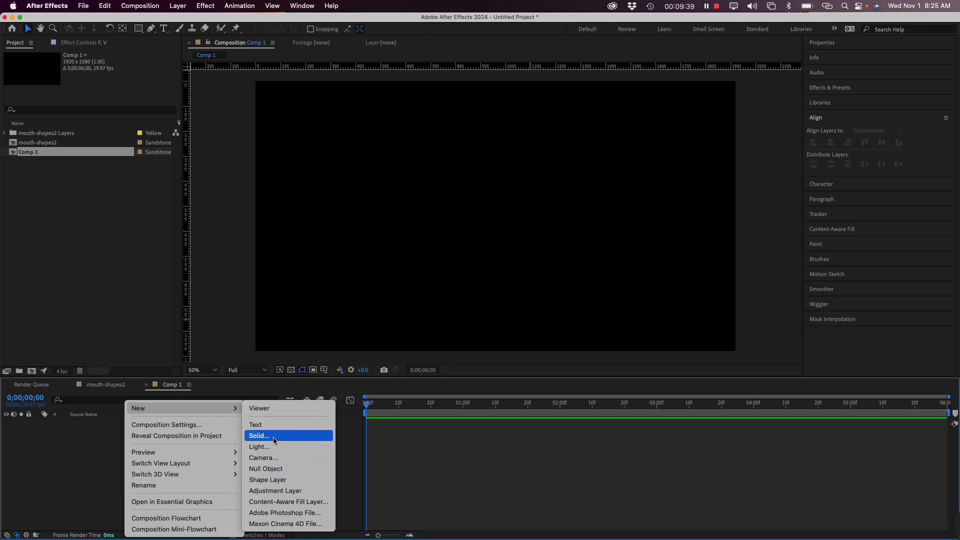
click(272, 436)
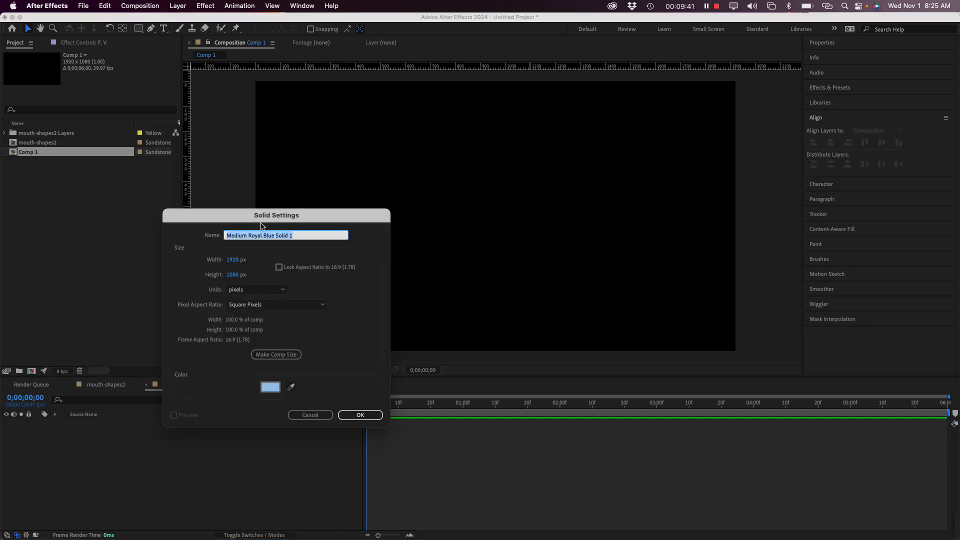
click(270, 387)
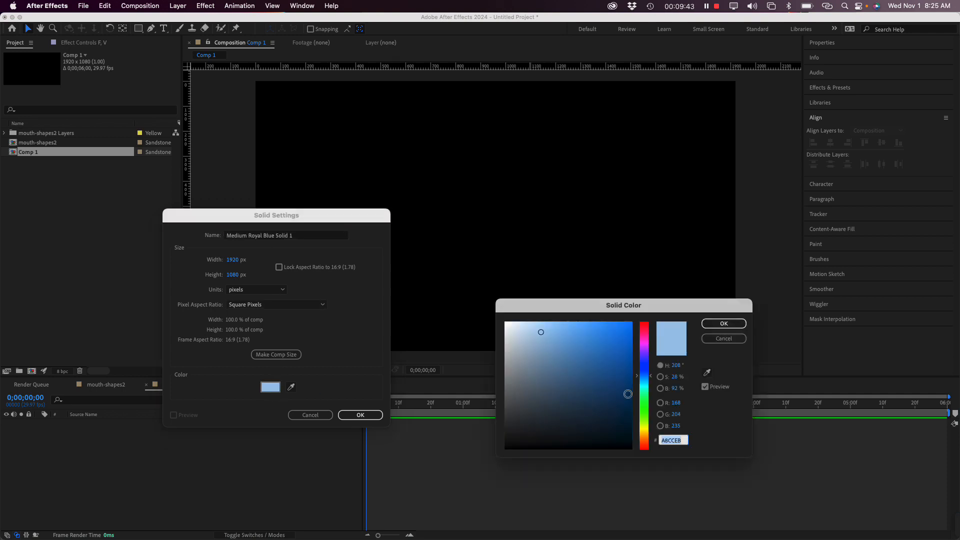
click(645, 425)
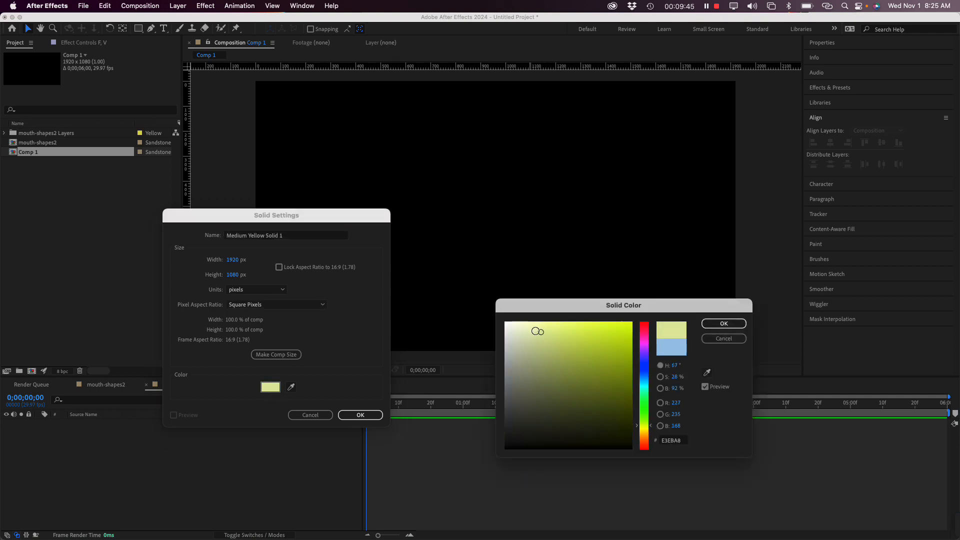
click(724, 324)
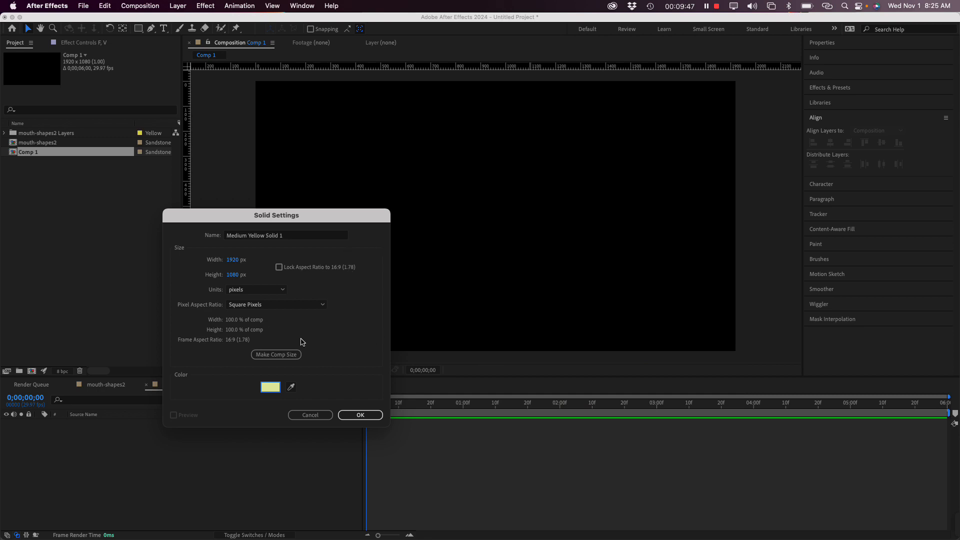
click(362, 415)
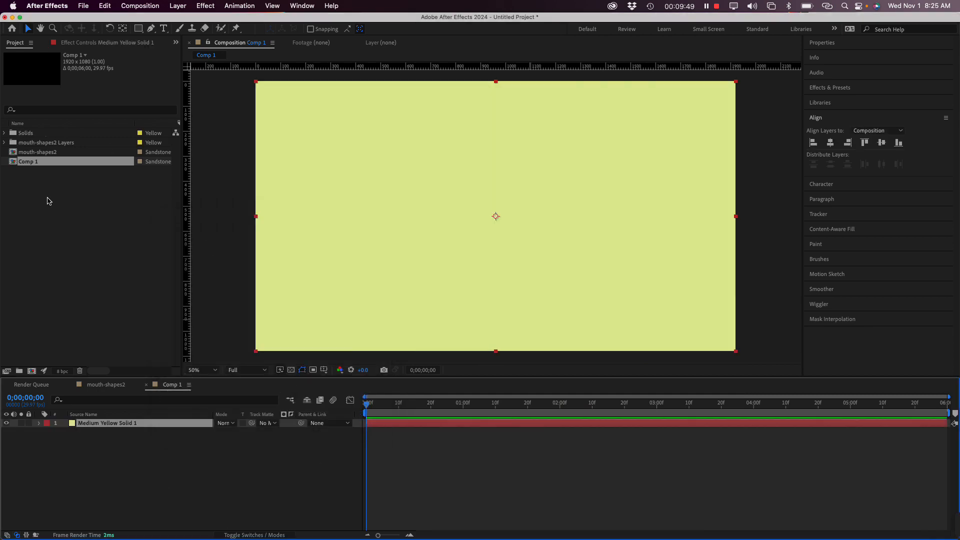
Place the mouth-shapes2 composition above the yellow solid, enlarge it, and move it slightly below the frame's centre.
click(33, 152)
drag(32, 155, 106, 423)
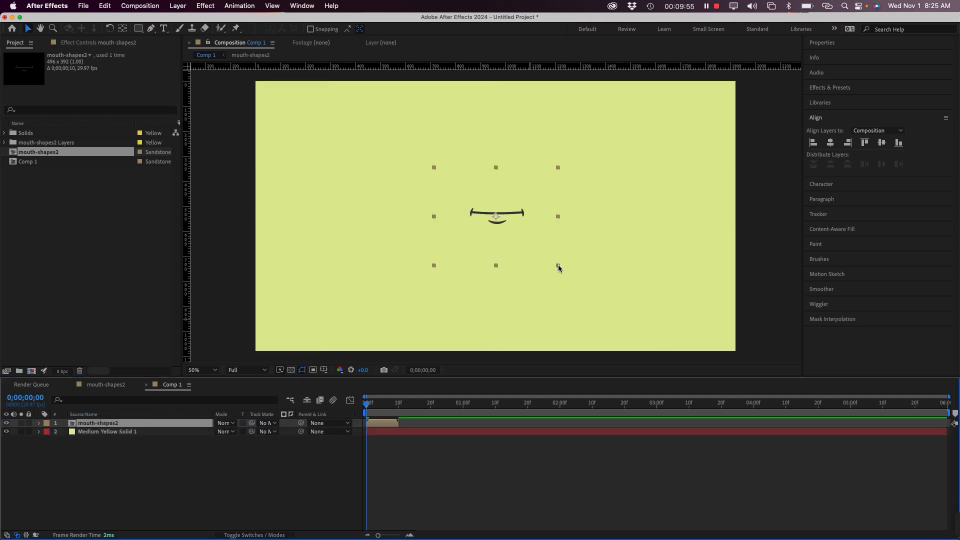
drag(559, 265, 614, 322)
drag(532, 213, 540, 255)
Import eyes.ai from the Lipsynching folder as footage with merged layers.
click(52, 256)
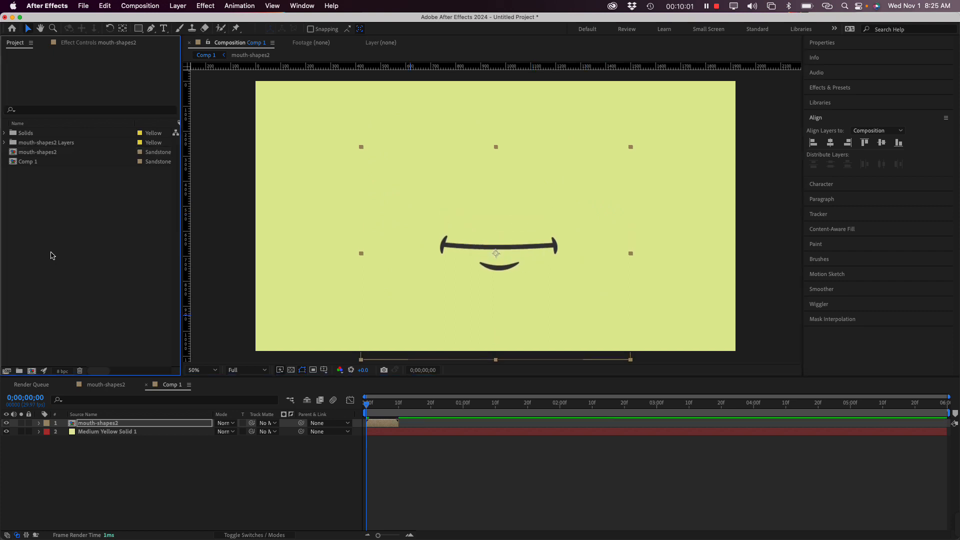
right_click(51, 253)
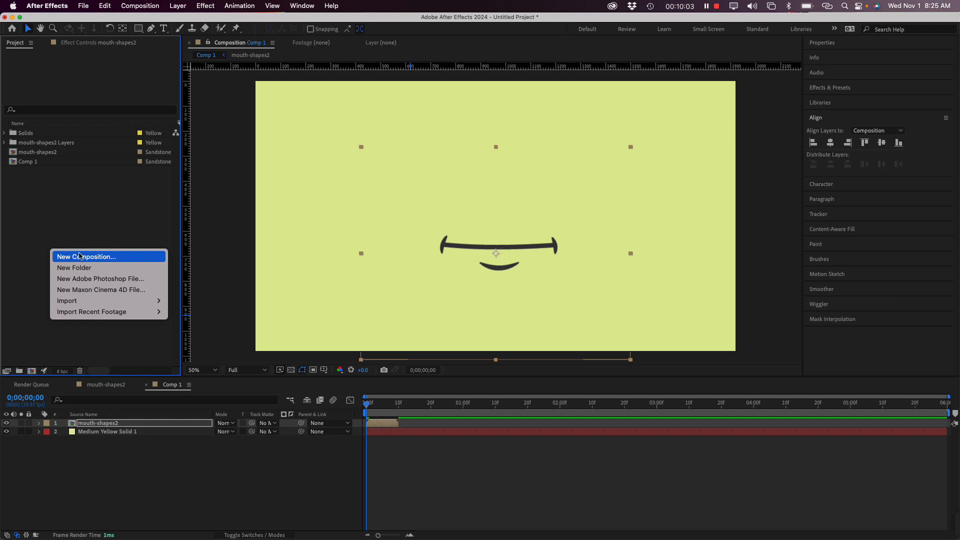
mouse_move(87, 302)
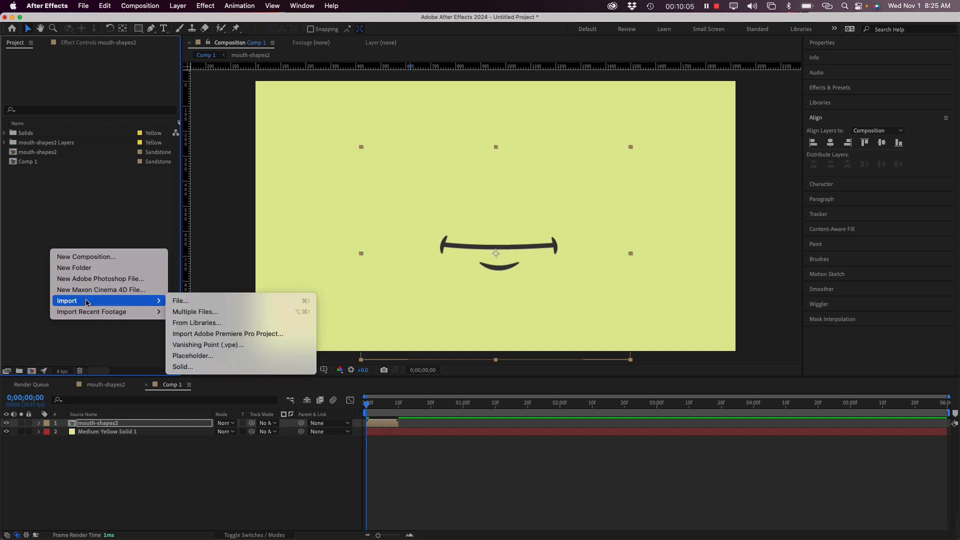
click(189, 302)
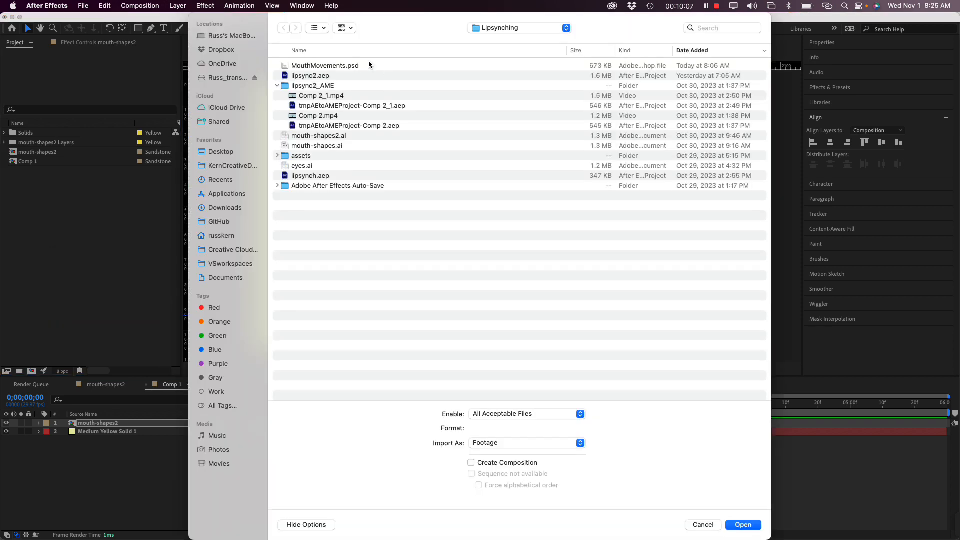
click(298, 167)
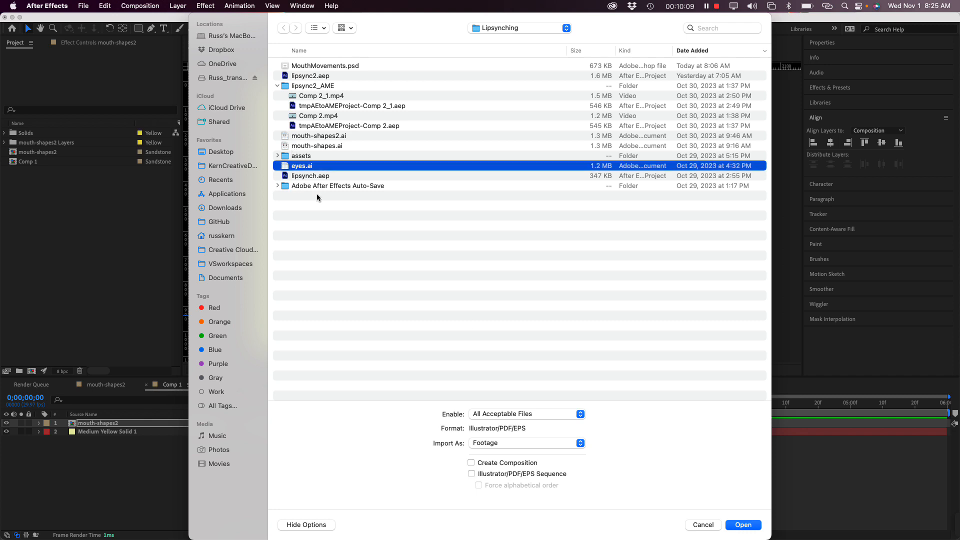
click(753, 528)
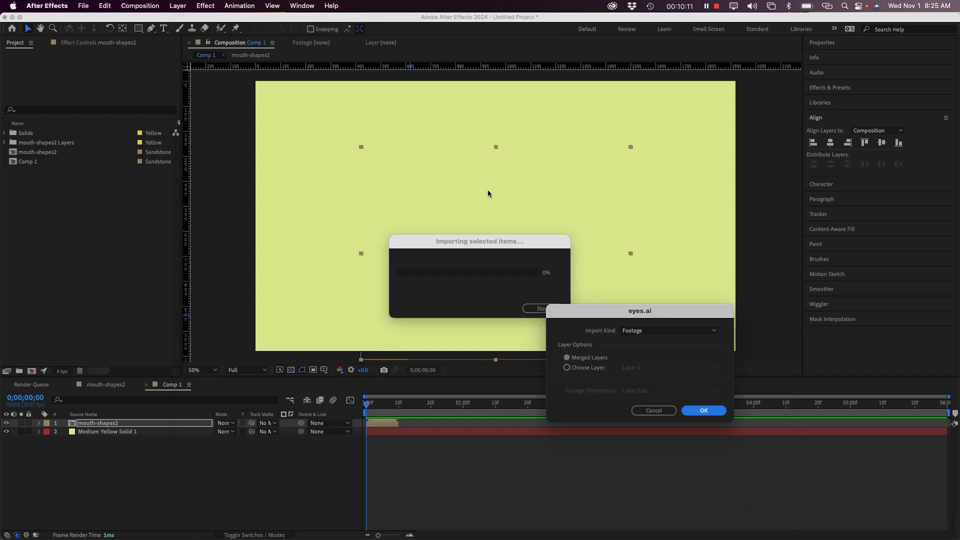
click(707, 415)
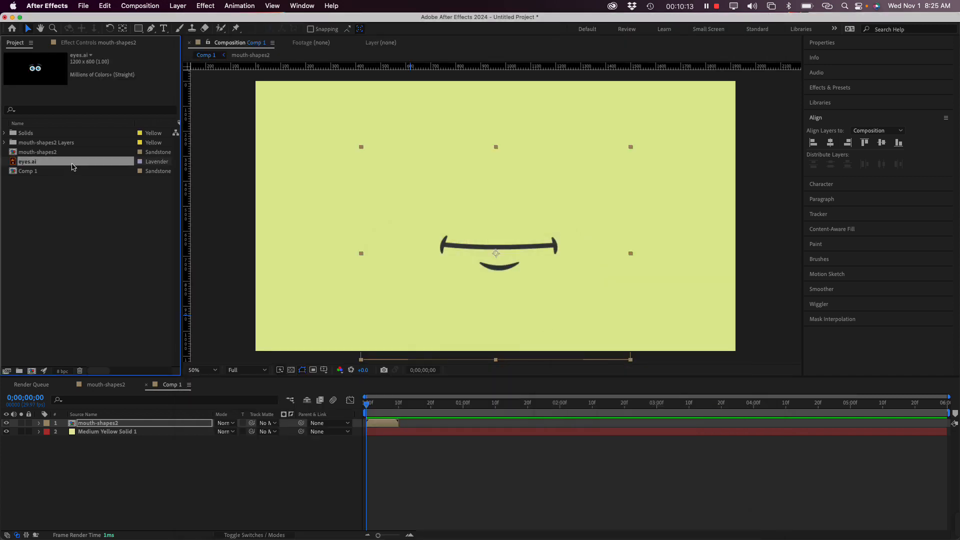
Add eyes.ai between the mouth-shapes2 and solid layers, enlarge the eyes, and raise them to sit just above the mouth.
drag(26, 163, 94, 429)
click(515, 216)
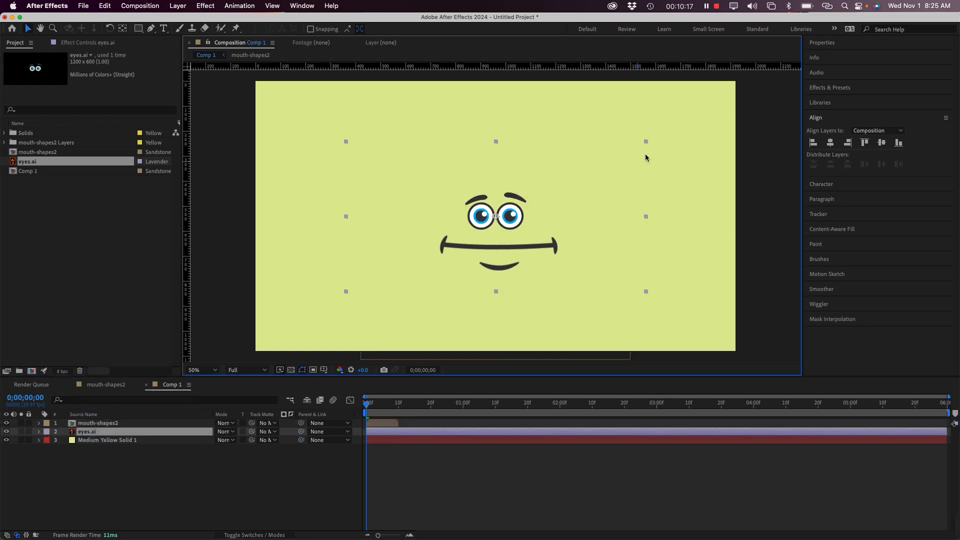
drag(645, 141, 721, 104)
drag(534, 216, 534, 201)
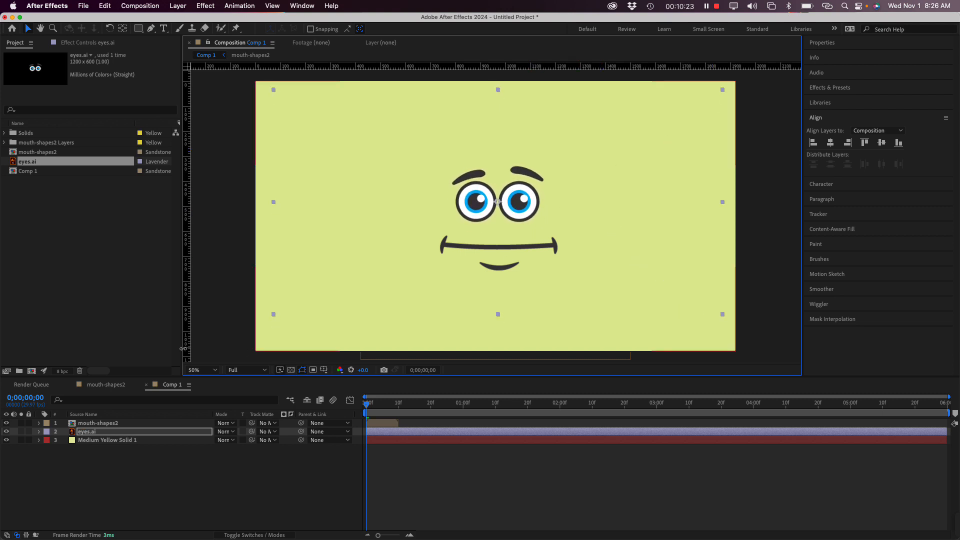
click(74, 295)
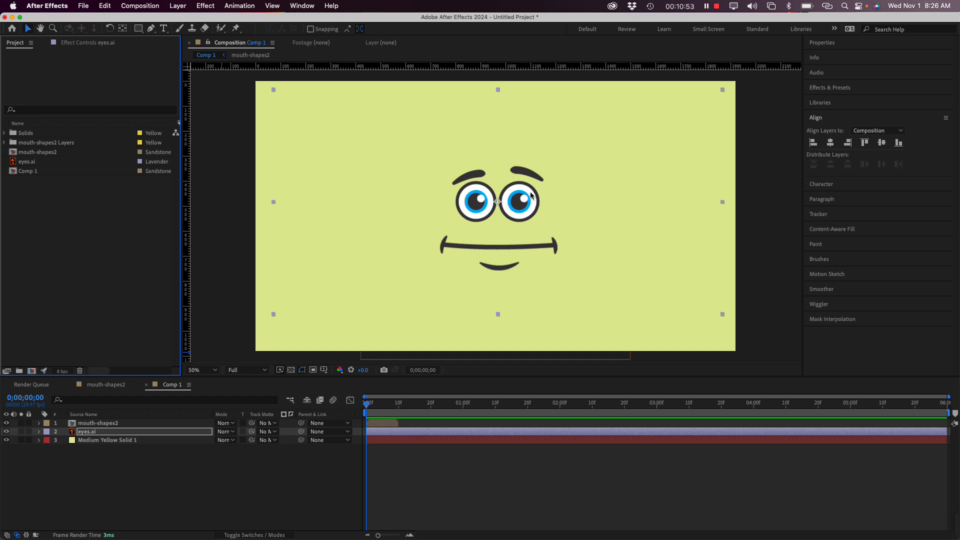
drag(527, 197, 527, 195)
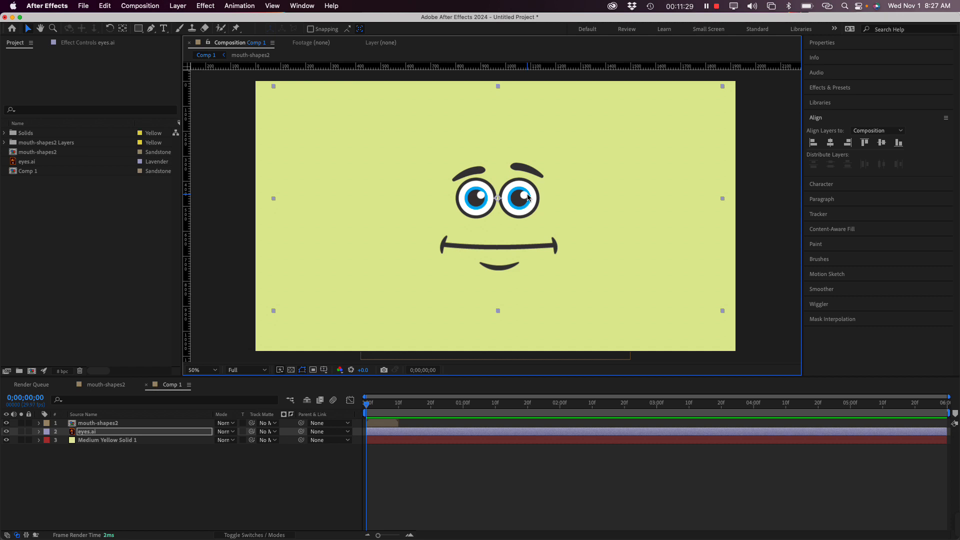
click(86, 280)
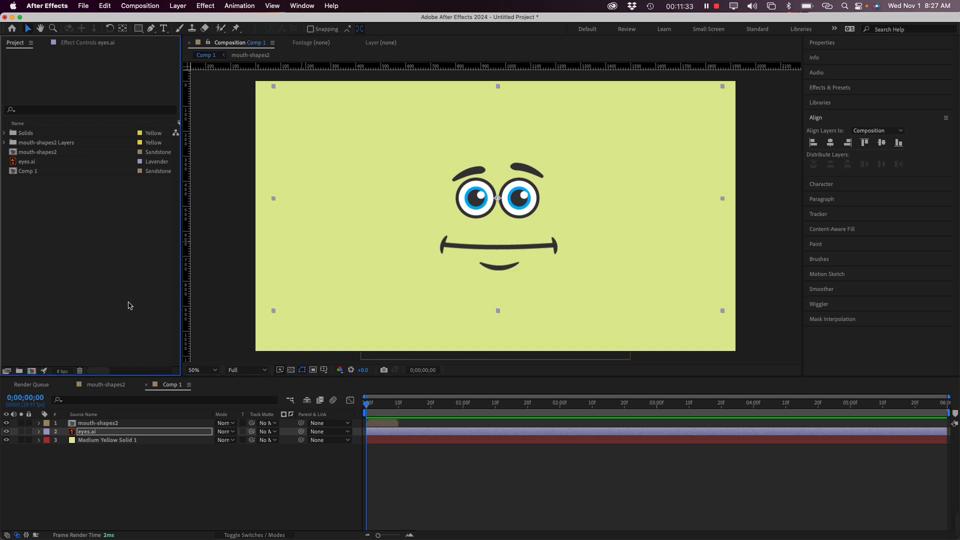
click(105, 476)
click(99, 423)
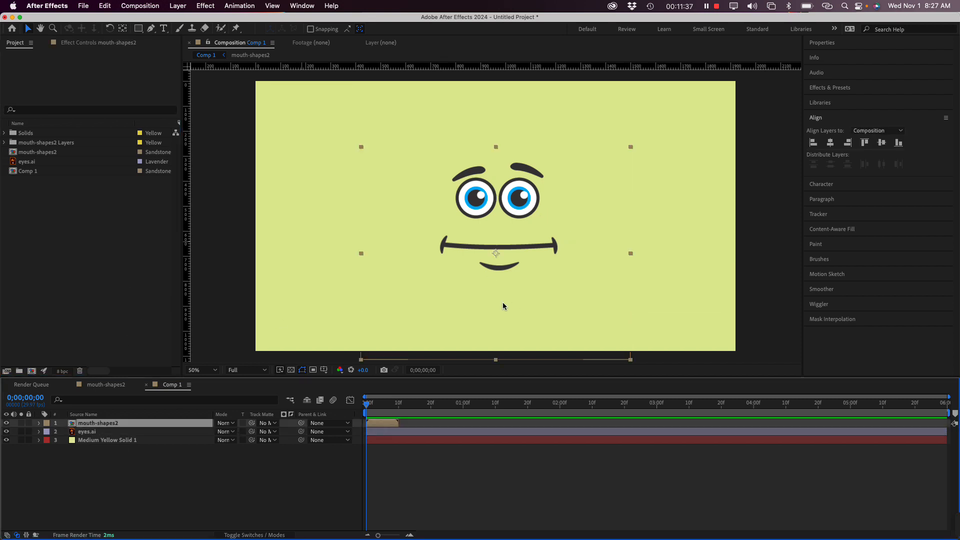
click(195, 475)
click(118, 425)
click(119, 291)
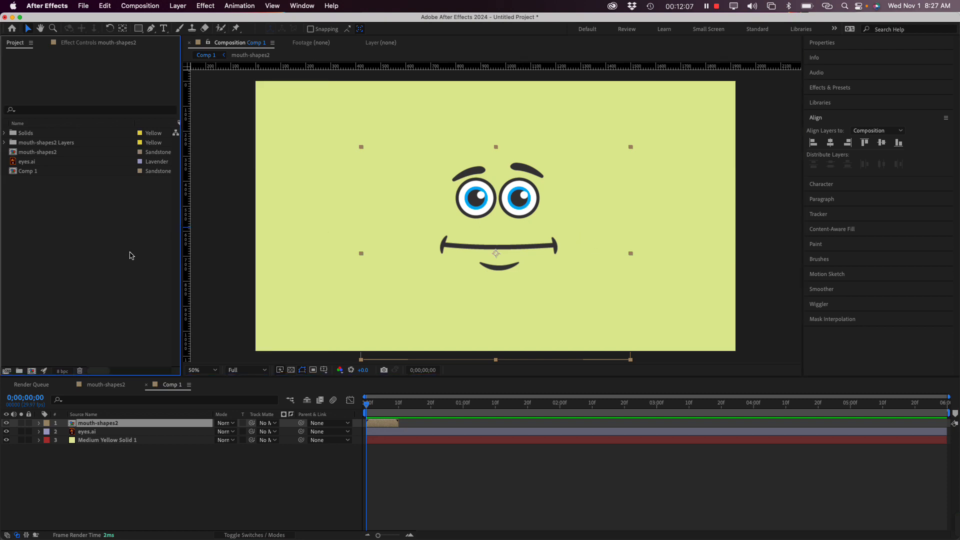
click(130, 473)
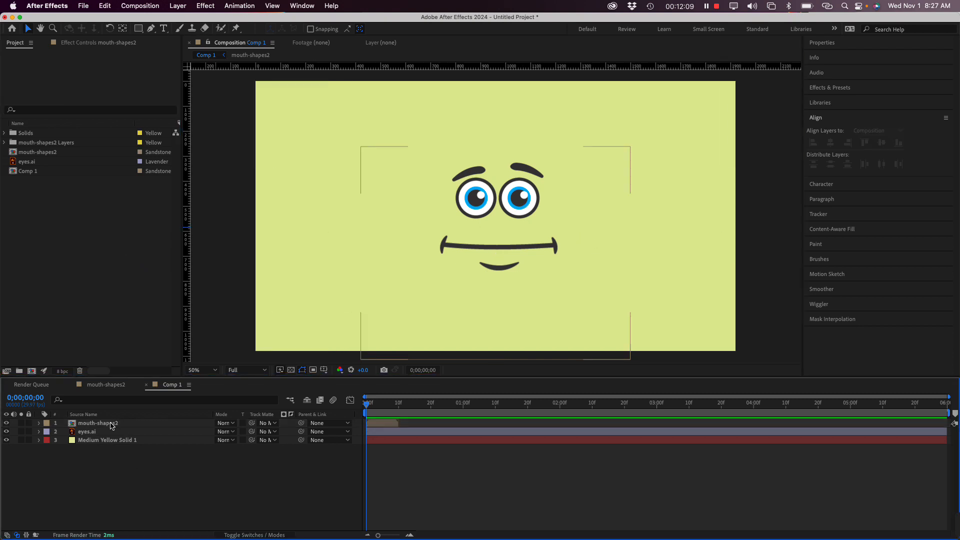
Apply a Slider Control effect to the mouth-shapes2 layer and expand its Slider property in the timeline.
click(110, 425)
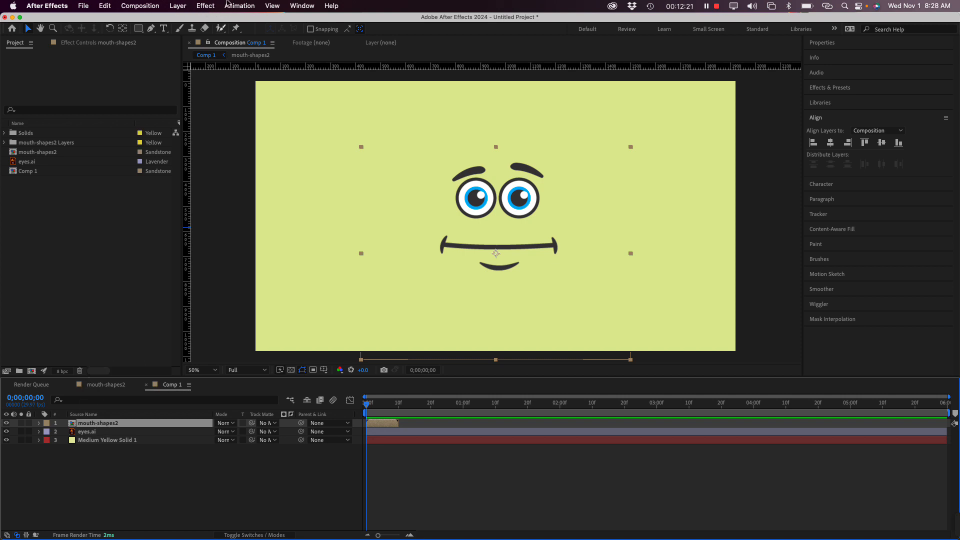
click(206, 6)
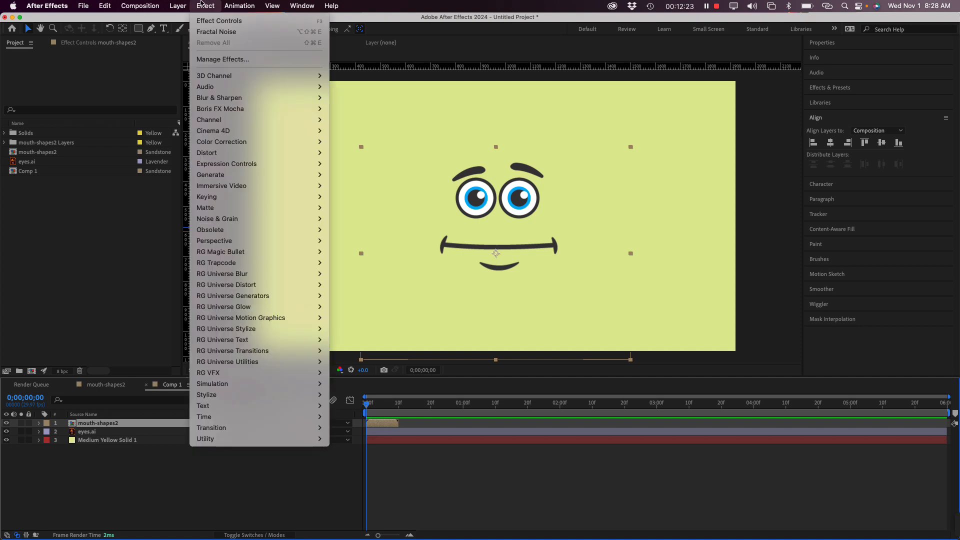
mouse_move(225, 164)
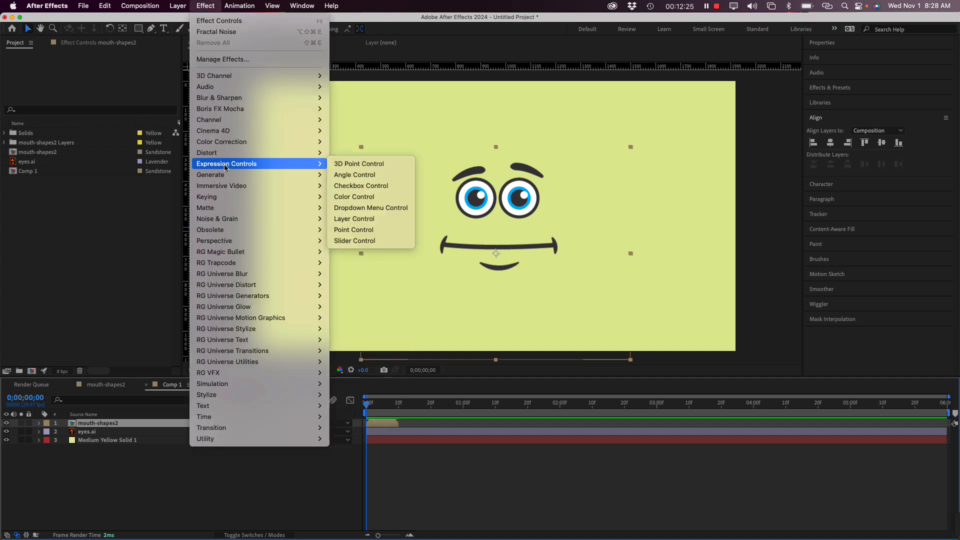
click(360, 242)
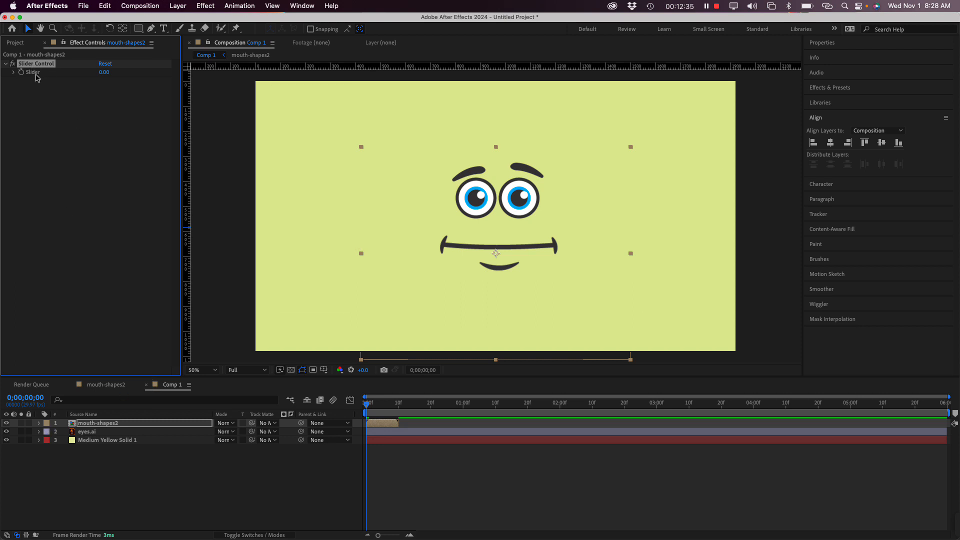
click(40, 424)
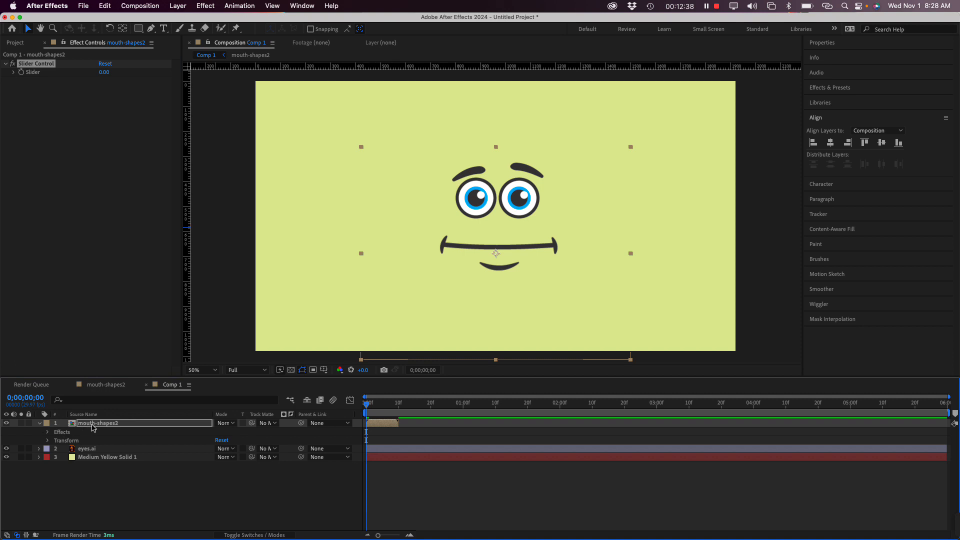
click(48, 434)
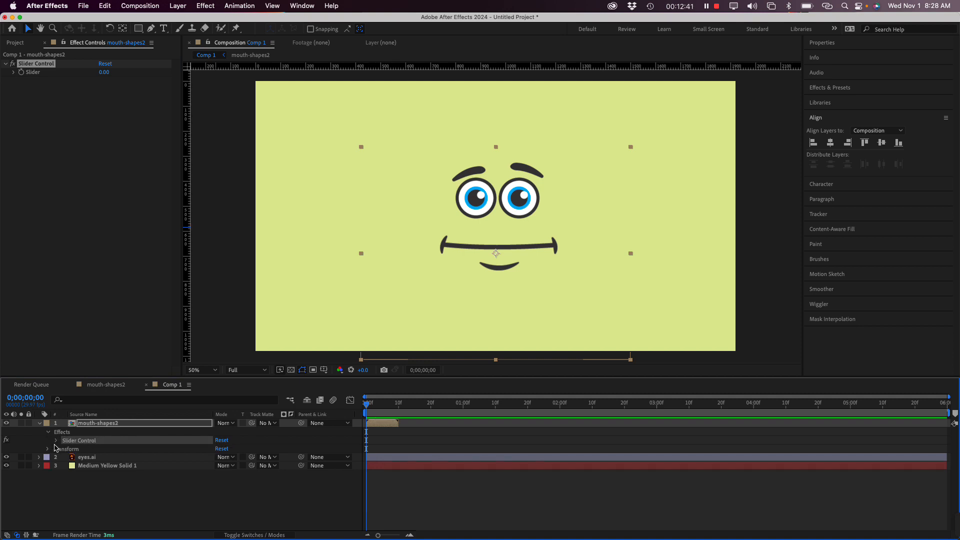
click(56, 440)
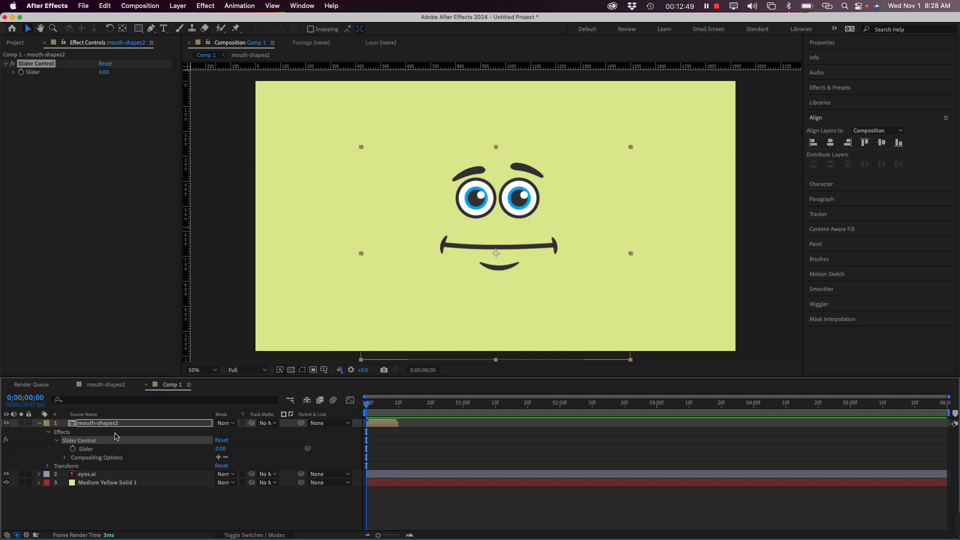
Enable time remapping on the mouth-shapes2 layer.
click(104, 424)
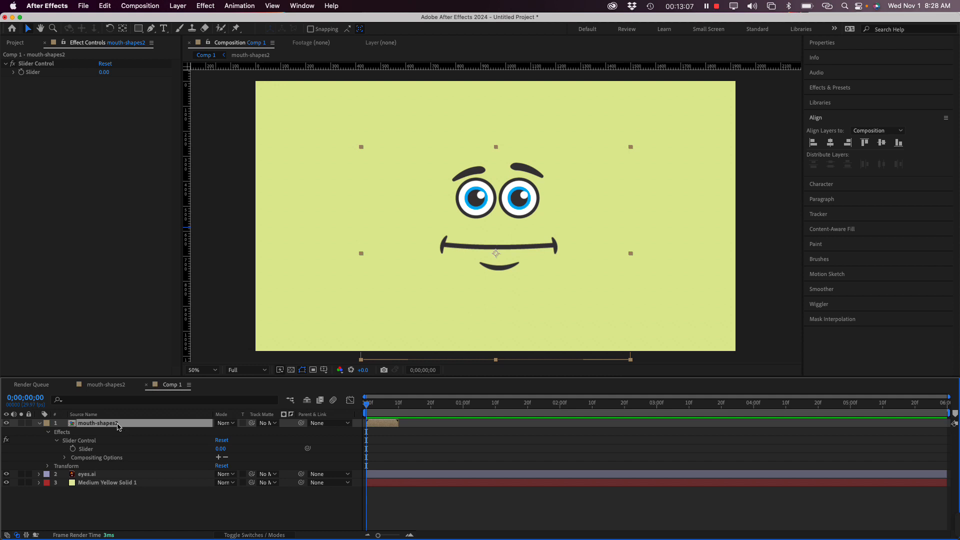
right_click(117, 427)
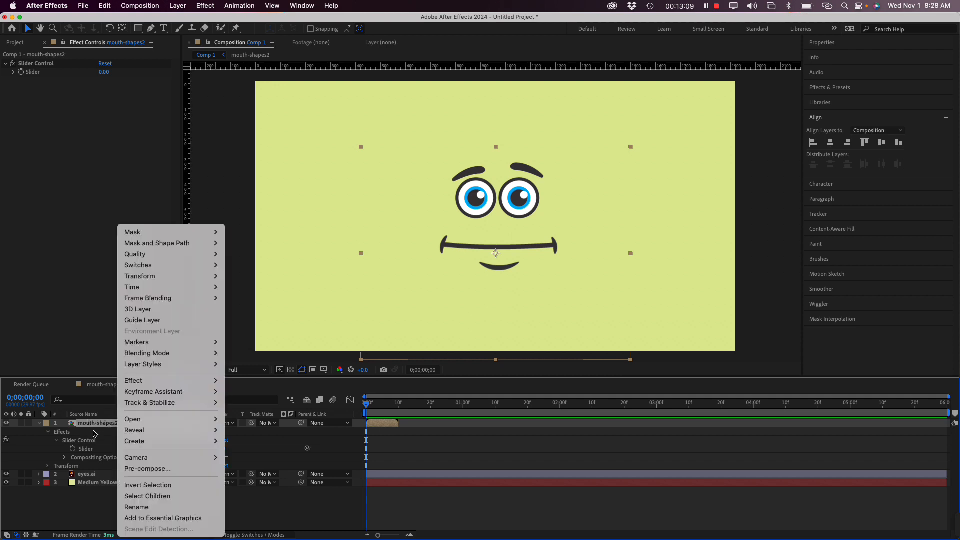
mouse_move(153, 249)
mouse_move(152, 289)
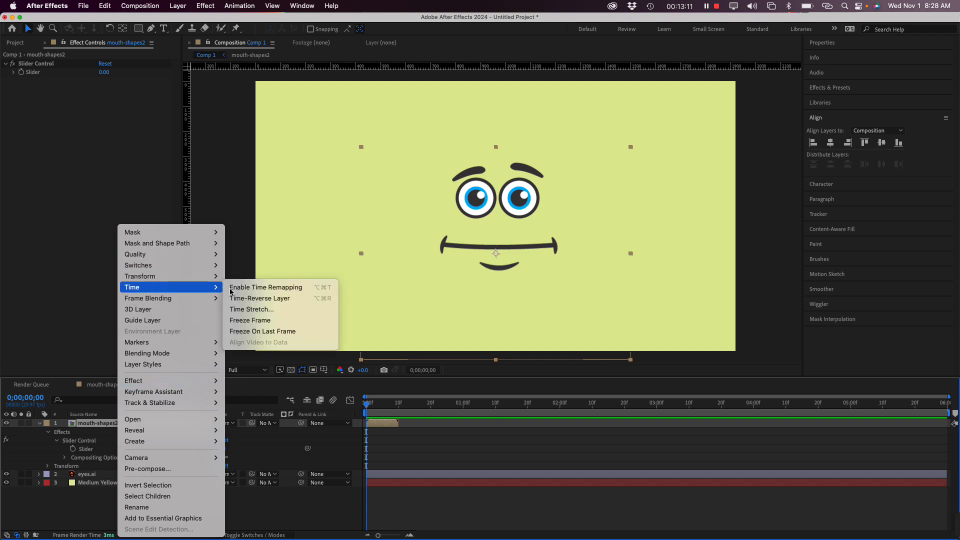
click(250, 289)
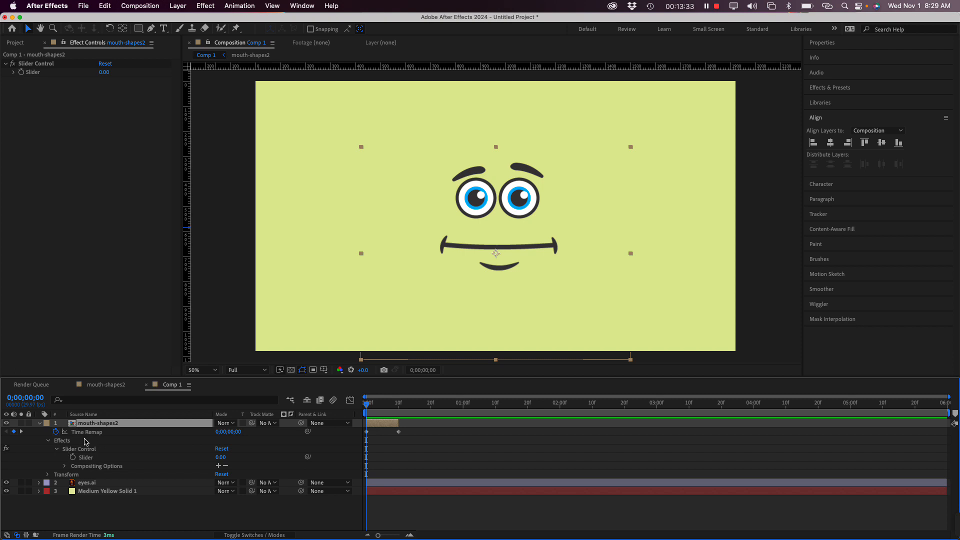
Add a Time Remap expression linked to the layer's Slider property and assign it to the variable a: a=effect("Slider Control")("Slider").
alt+click(57, 432)
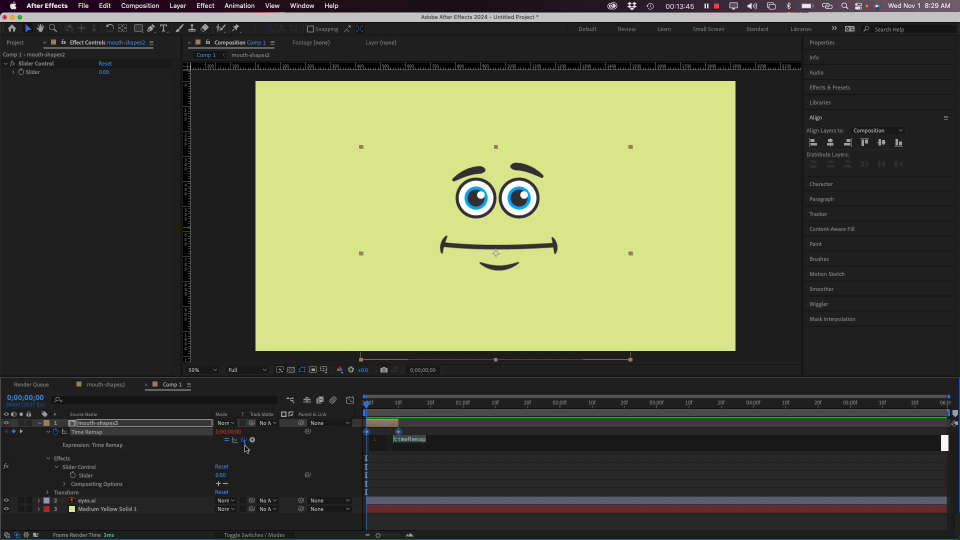
drag(244, 440, 39, 74)
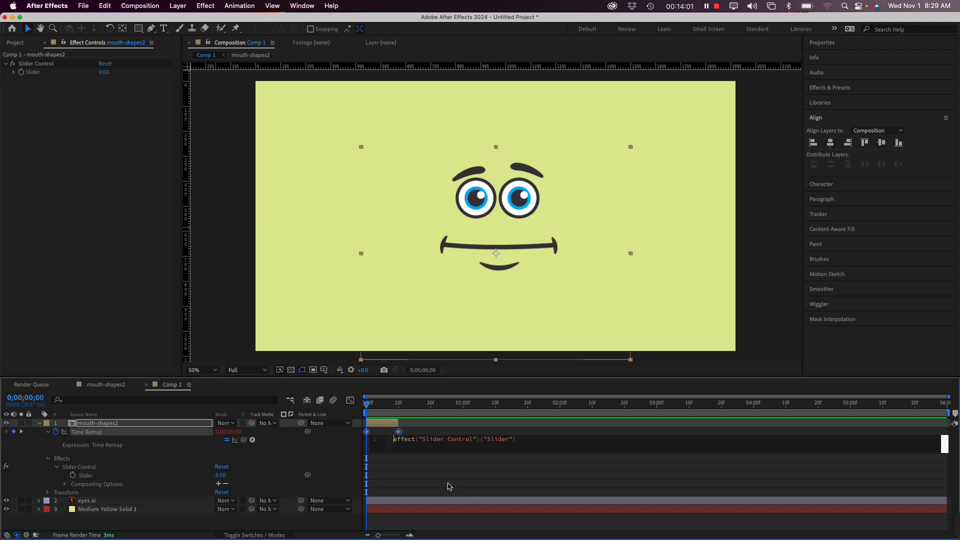
text(a=)
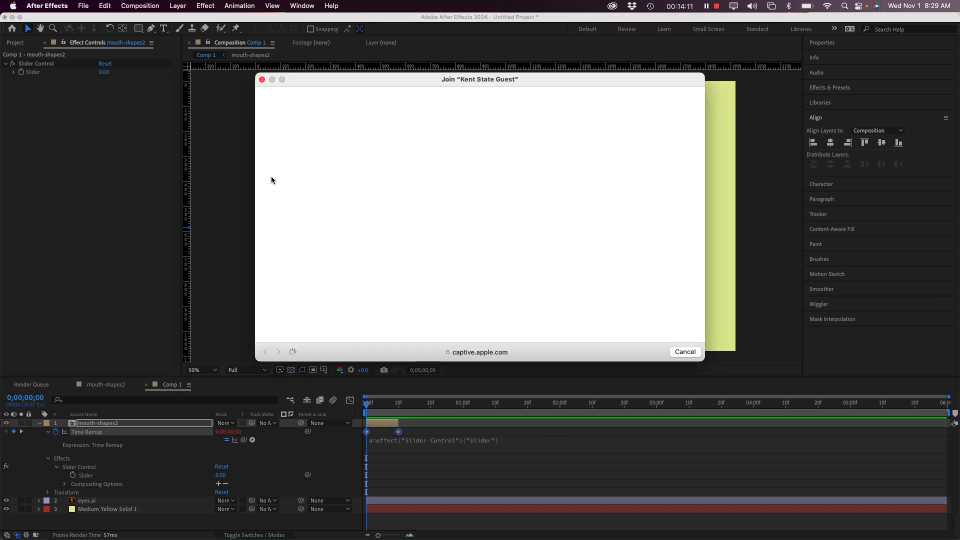
click(261, 80)
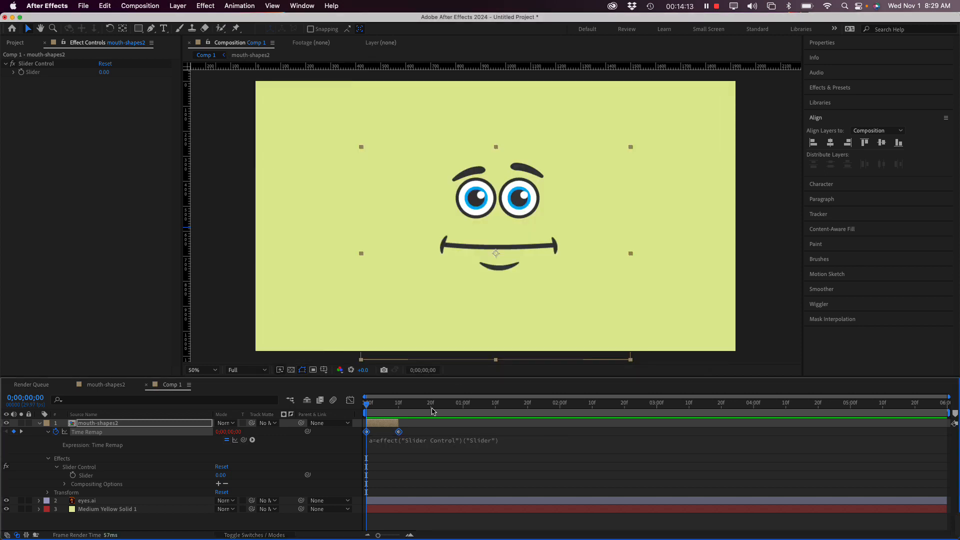
Add framesToTime(a) as the second line of the Time Remap expression and commit it.
click(497, 440)
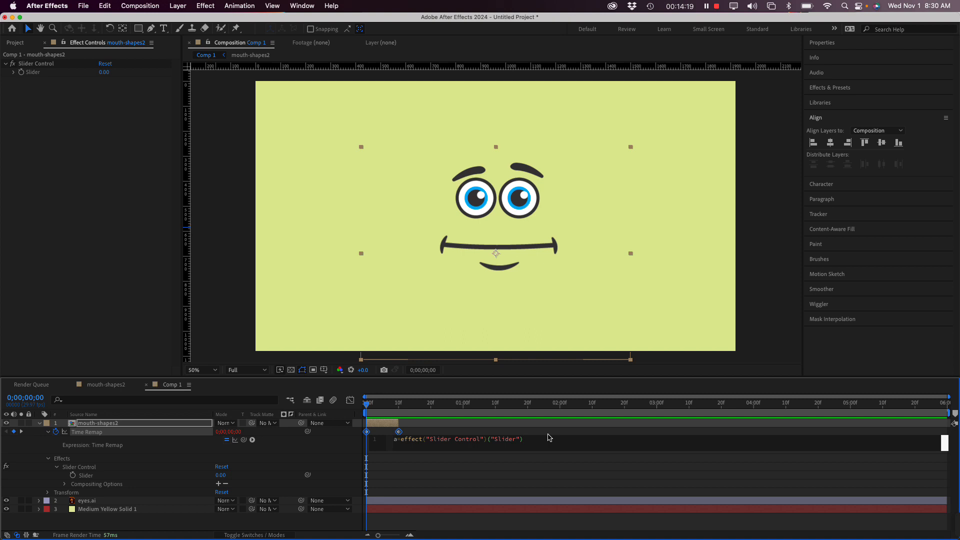
key(Return)
text(frame)
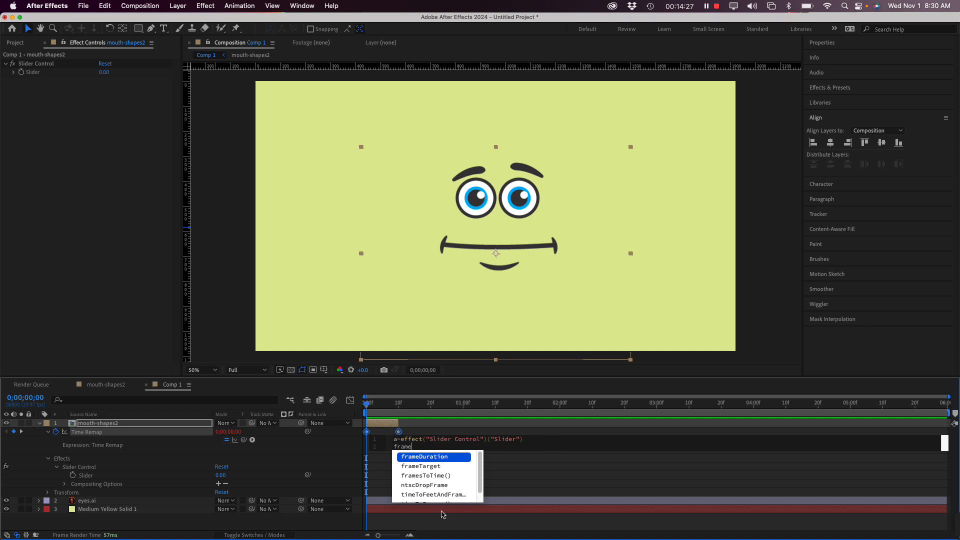
click(419, 477)
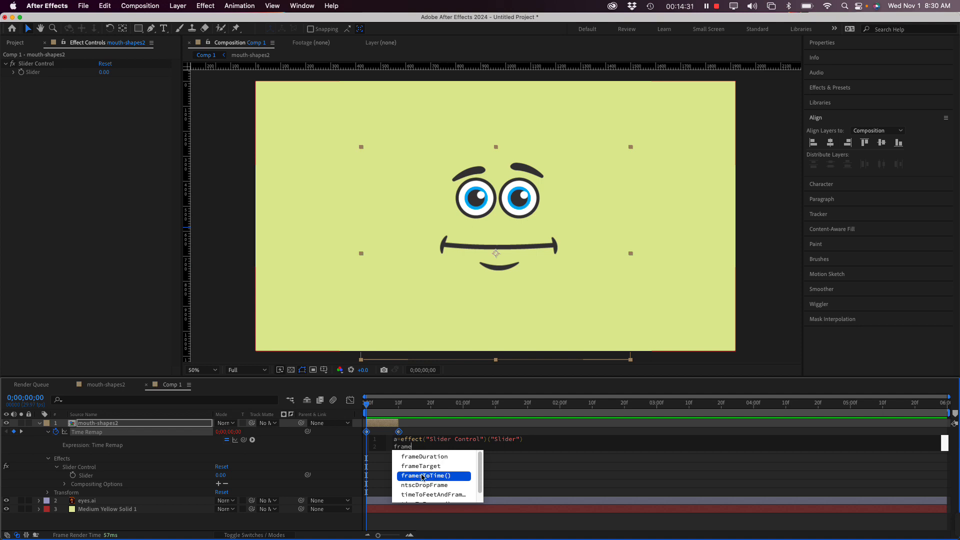
click(422, 476)
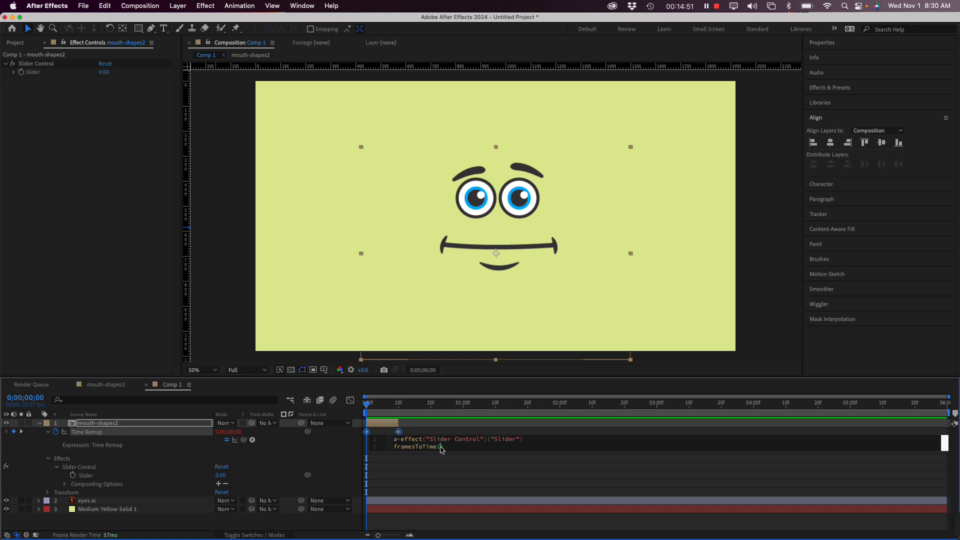
text(a)
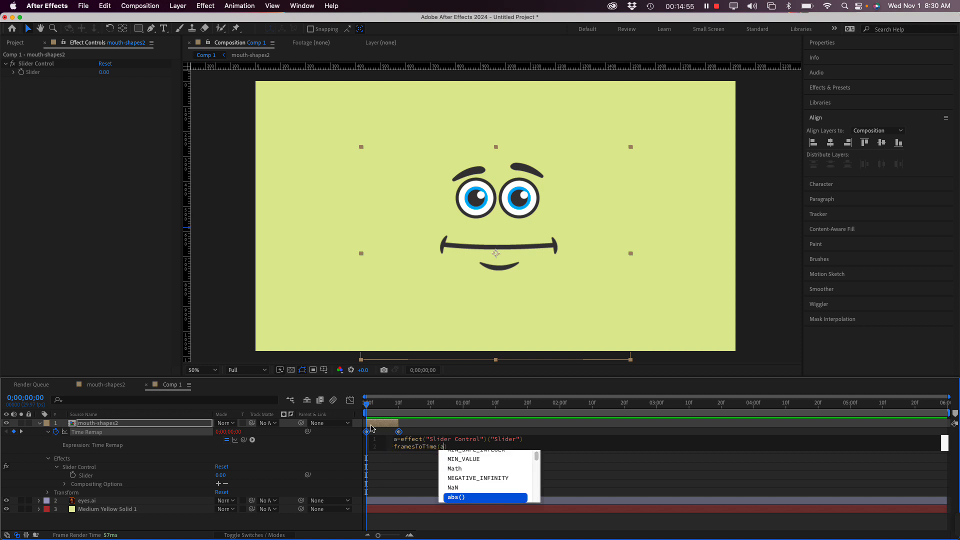
click(114, 164)
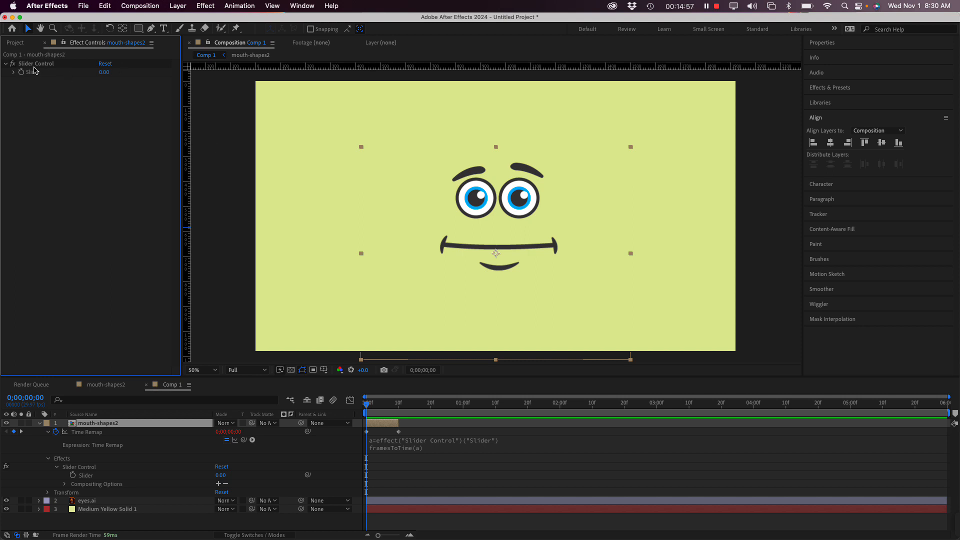
Set the upper limit of the Slider property's slider range to 10.
click(14, 73)
right_click(44, 75)
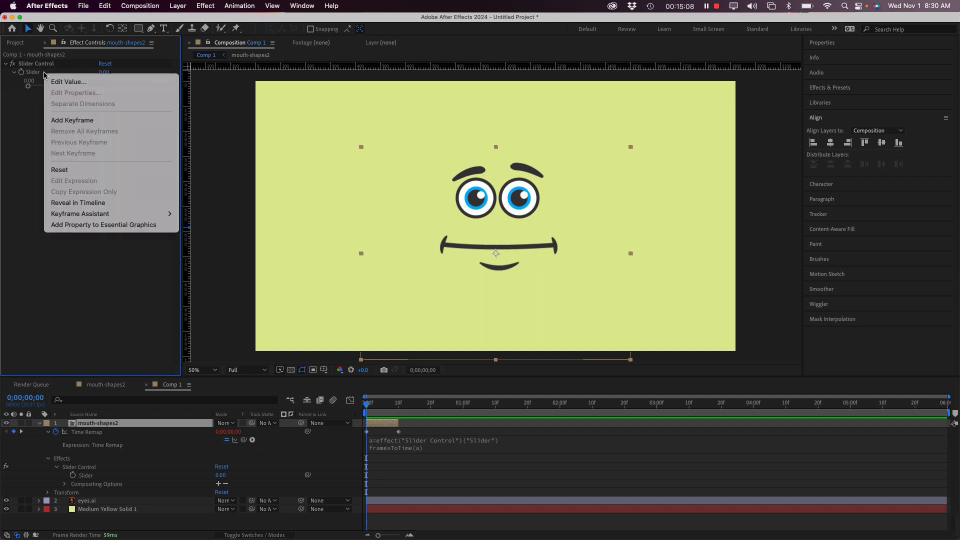
click(69, 82)
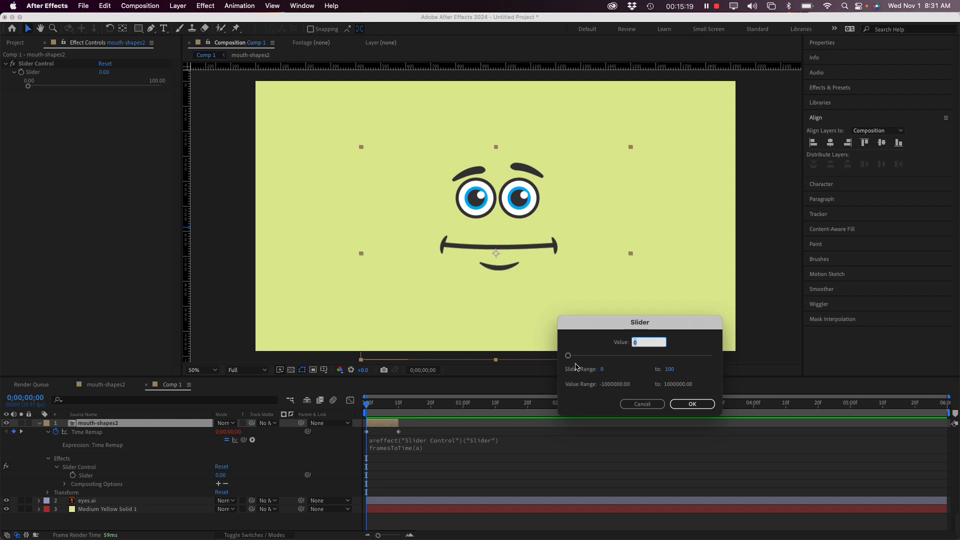
click(670, 370)
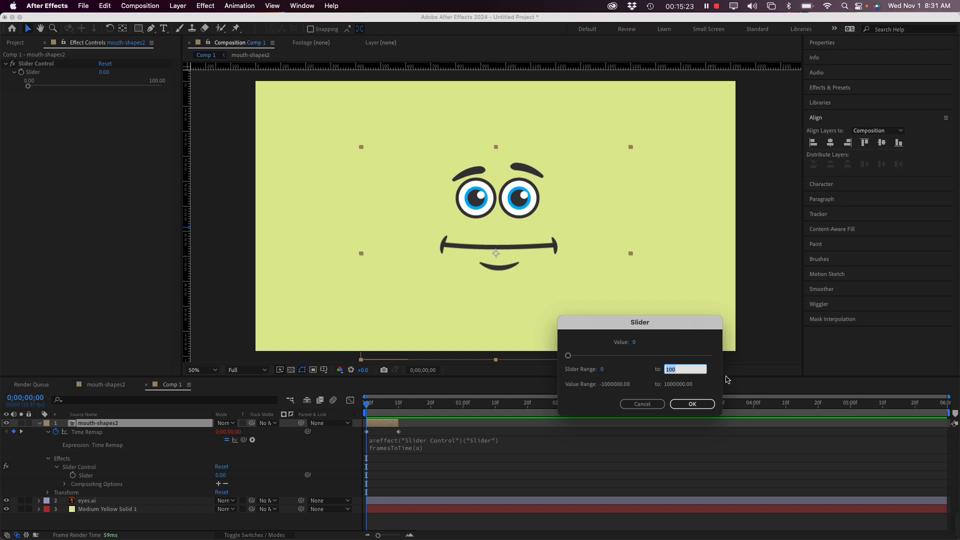
text(10)
click(693, 408)
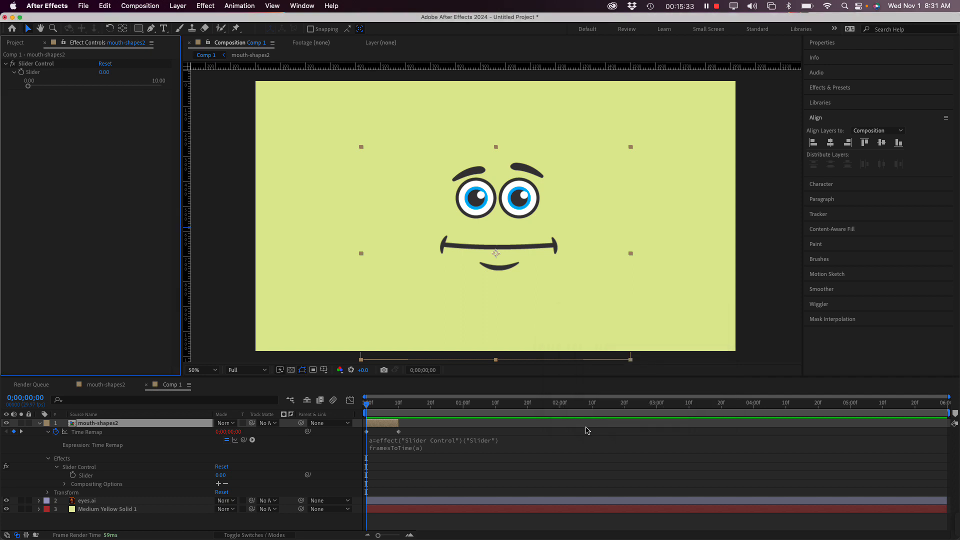
Test the mouth shapes by sweeping the Slider value up to 10 and back to 0.
click(29, 88)
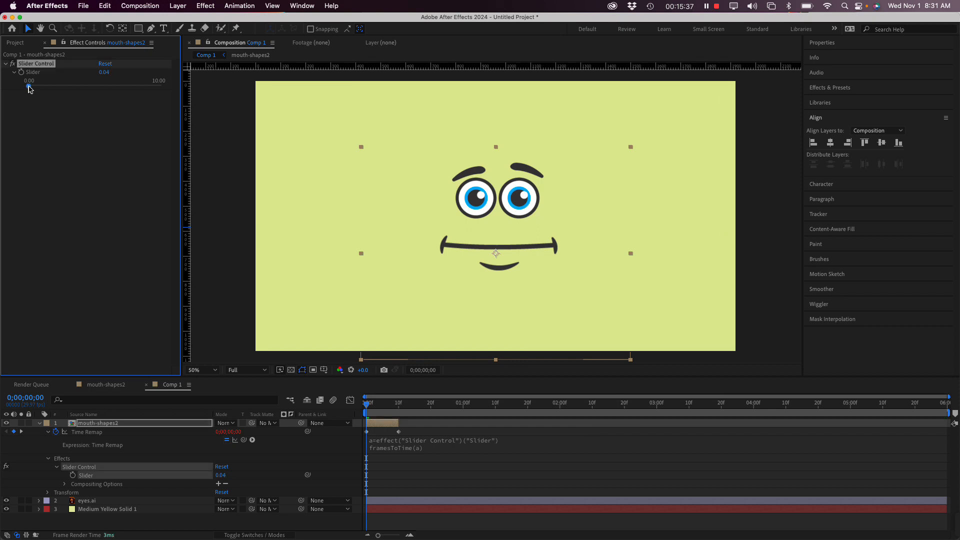
drag(28, 89, 167, 88)
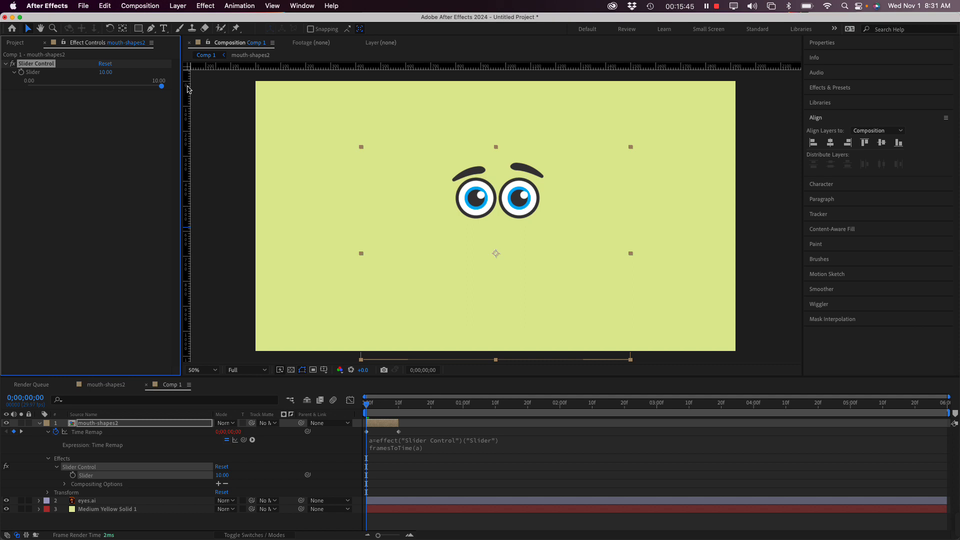
drag(161, 86, 3, 101)
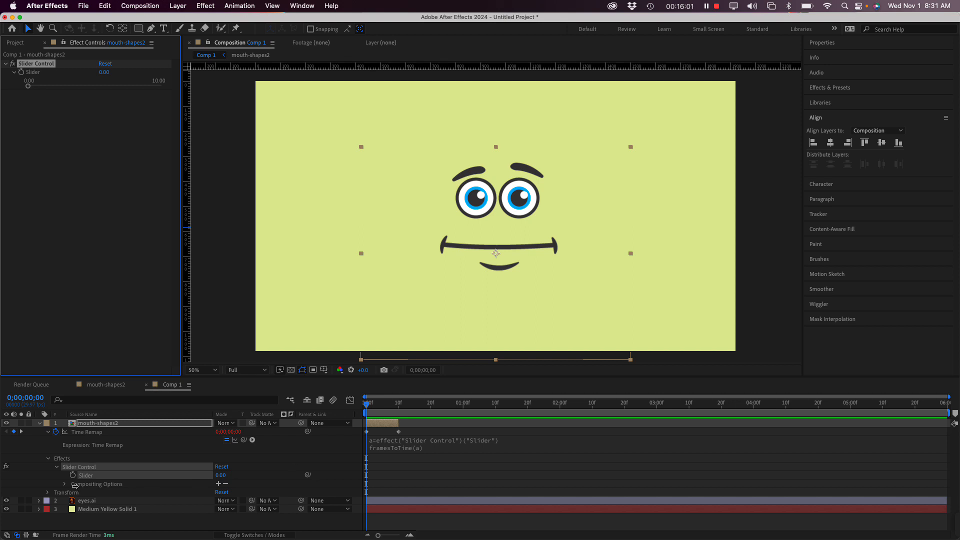
Extend the mouth-shapes2 layer to the composition's end and move its last Time Remap keyframe there too.
click(99, 479)
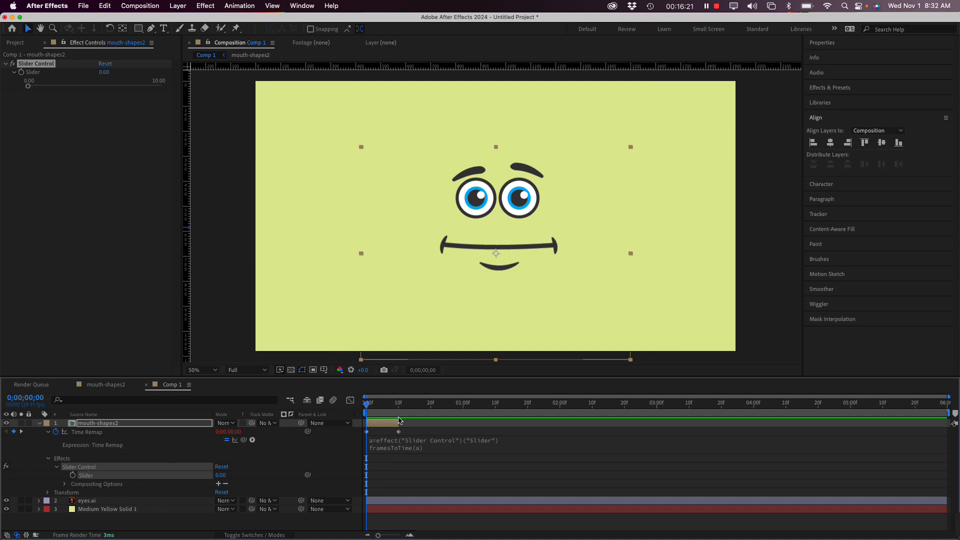
drag(398, 423, 948, 433)
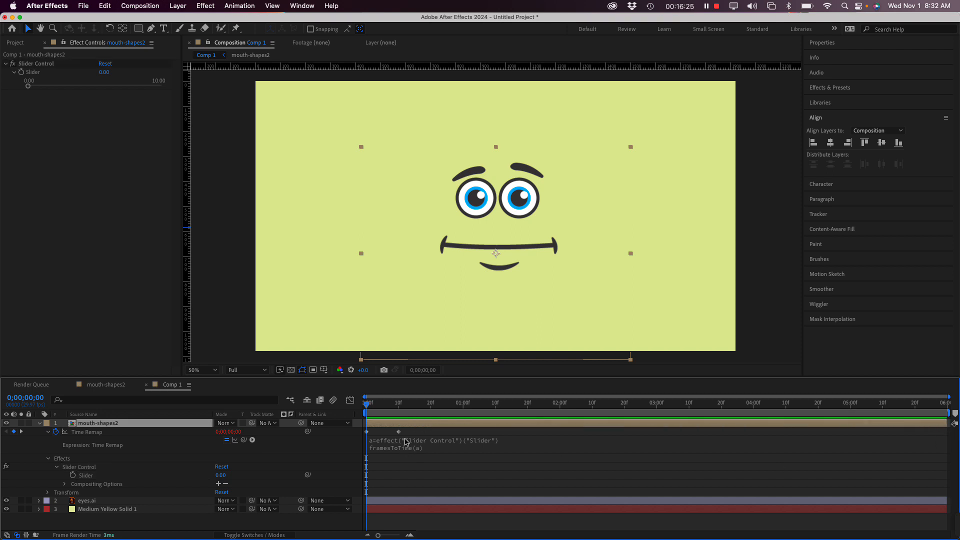
drag(398, 433, 946, 455)
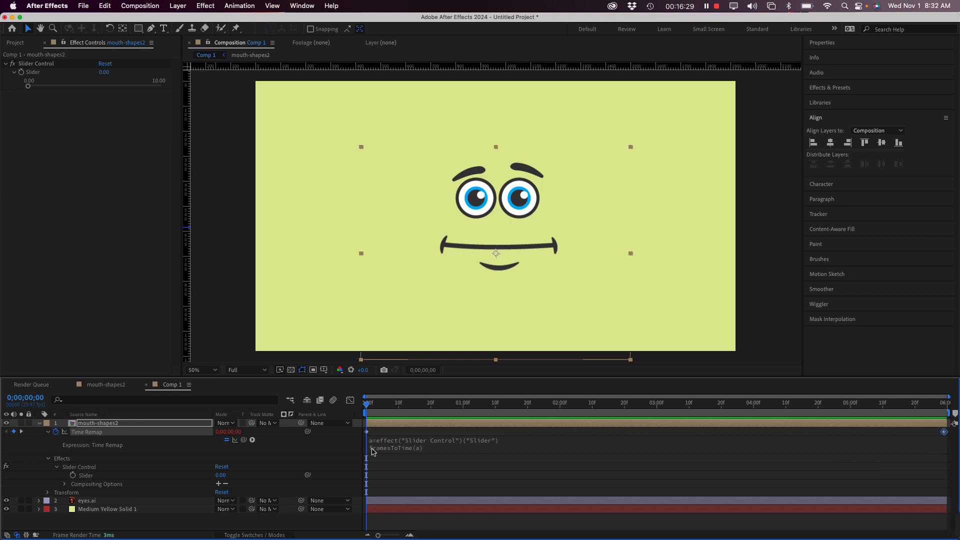
Start keyframing the mouth-shapes2 Slider with a value of 0 at 0;00;00;00 and make it a hold keyframe.
click(73, 476)
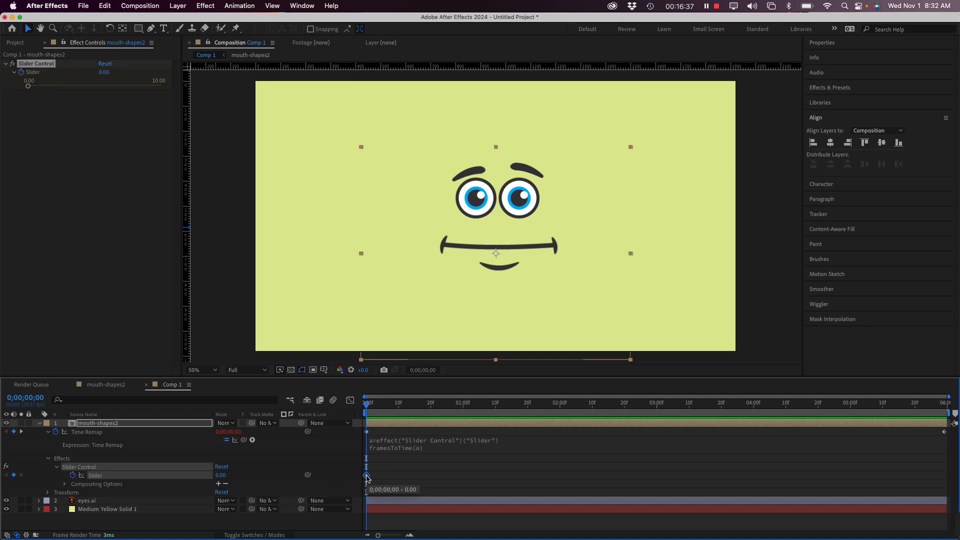
right_click(366, 478)
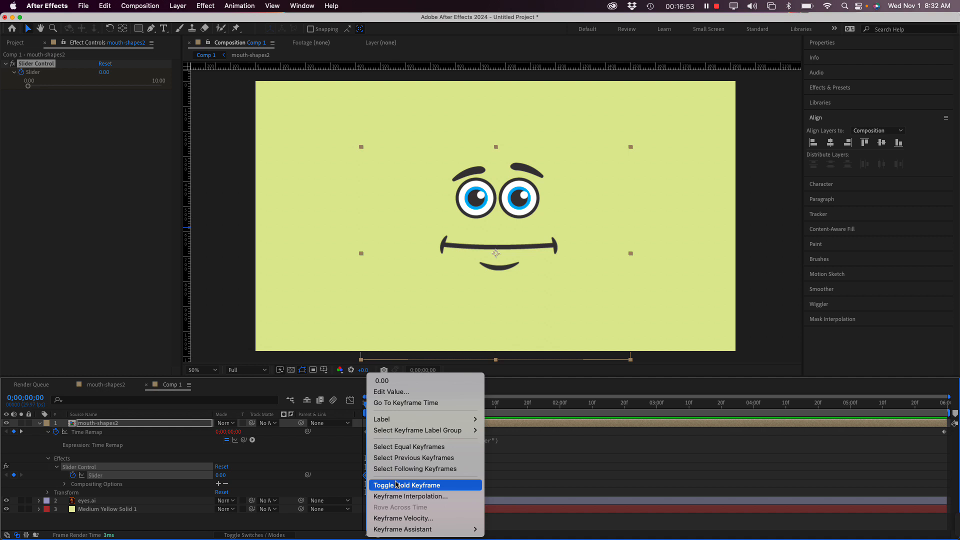
click(397, 486)
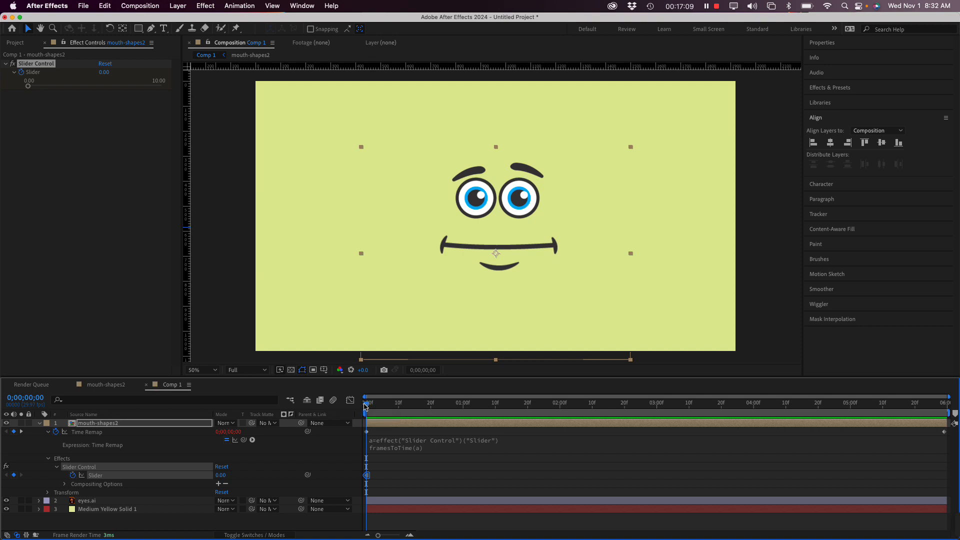
Keyframe test Slider values of about 2.47 at 0;00;00;11, 4.34 at 0;00;00;18 and 6.22 at 0;00;00;26.
drag(366, 406, 402, 406)
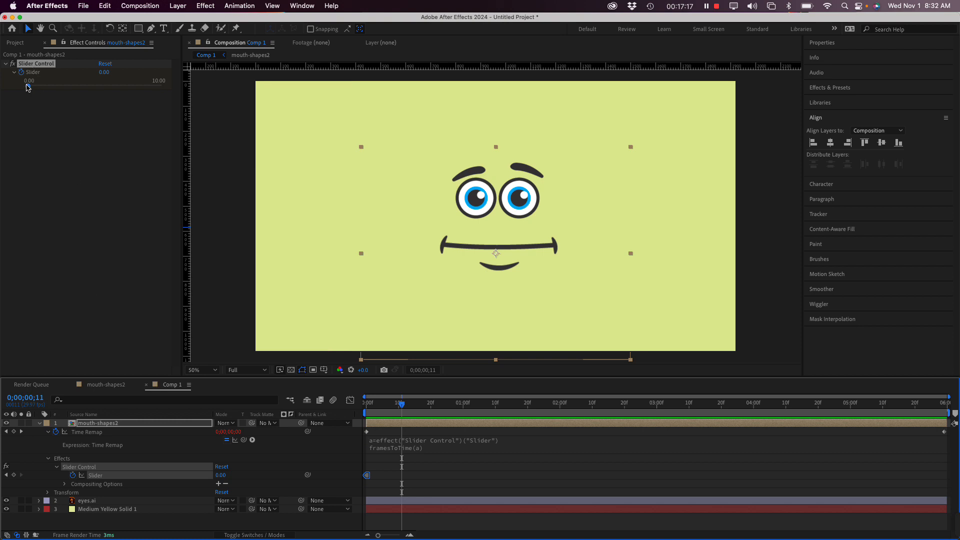
drag(28, 87, 62, 89)
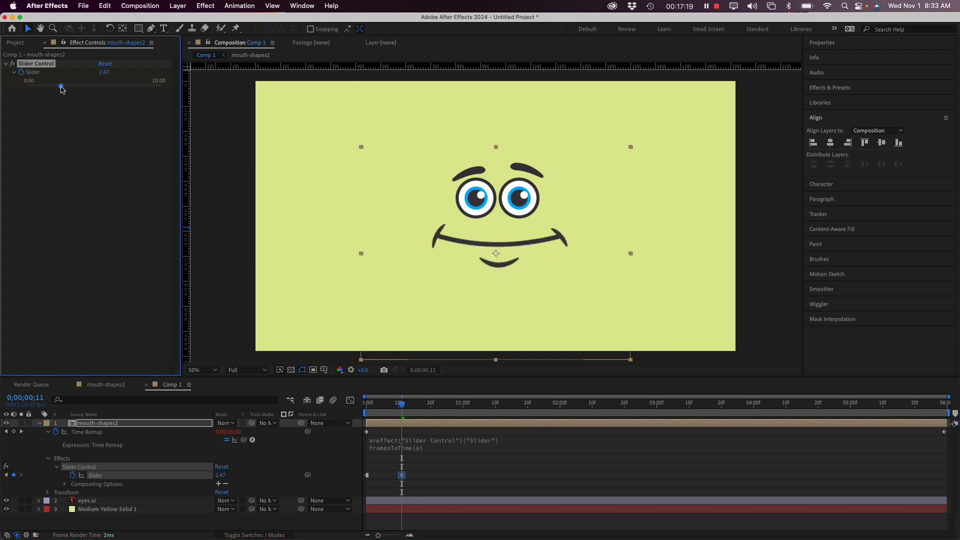
drag(399, 405, 424, 405)
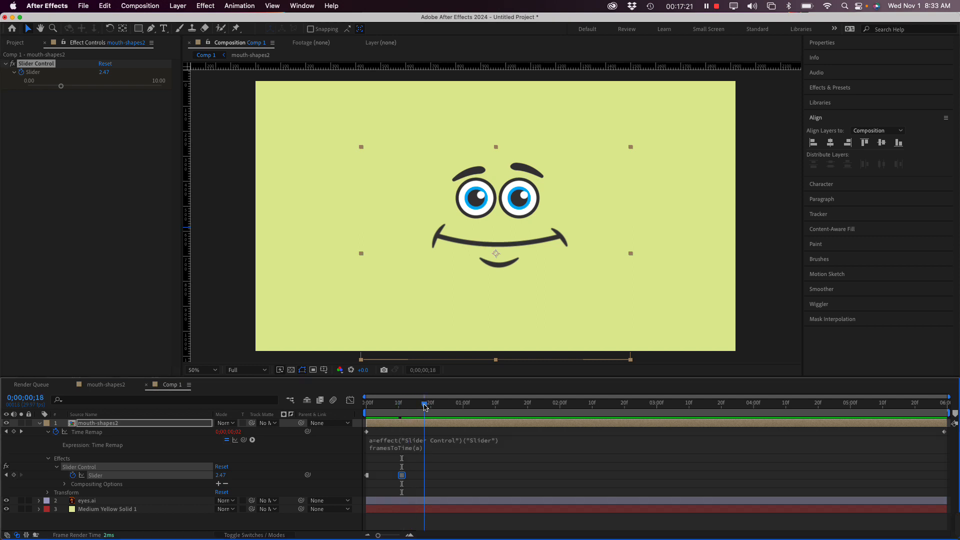
drag(61, 87, 86, 88)
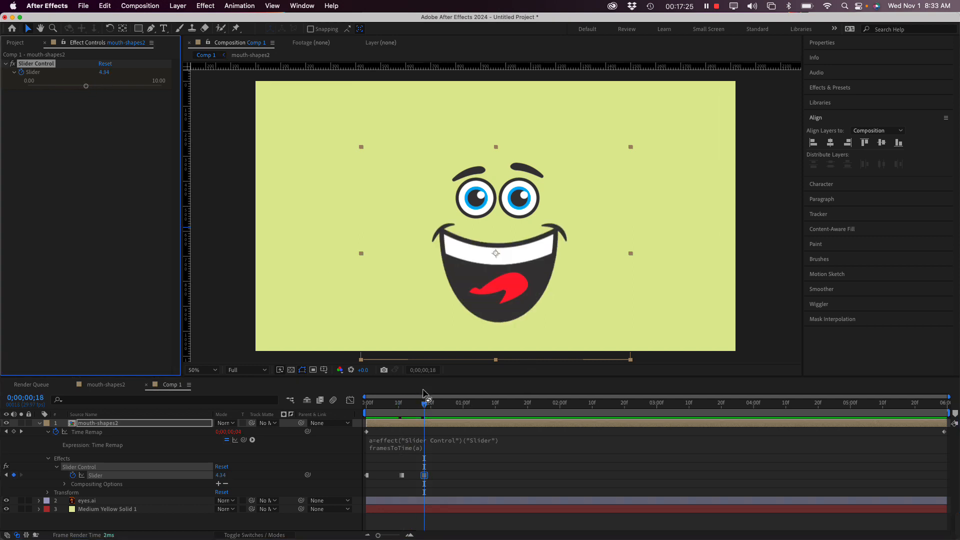
drag(425, 405, 451, 406)
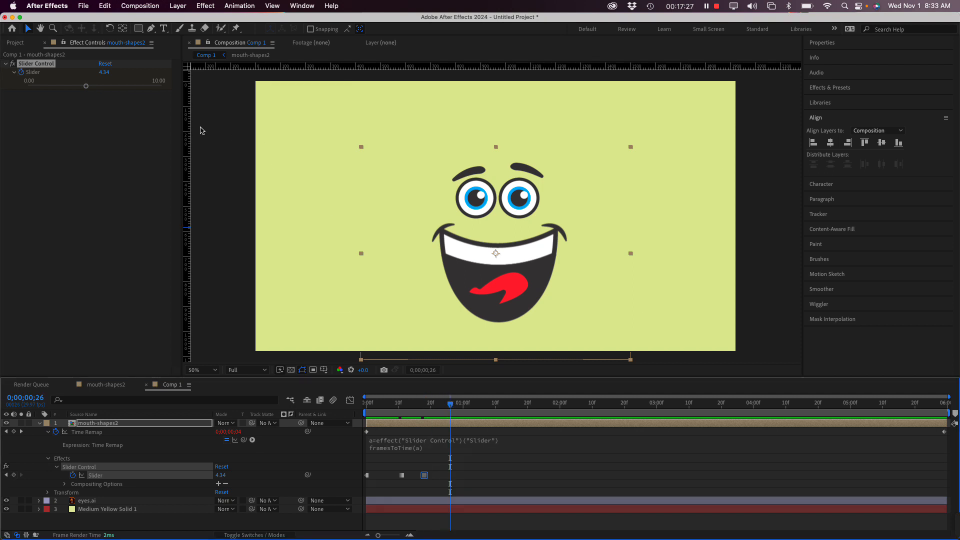
drag(87, 88, 111, 87)
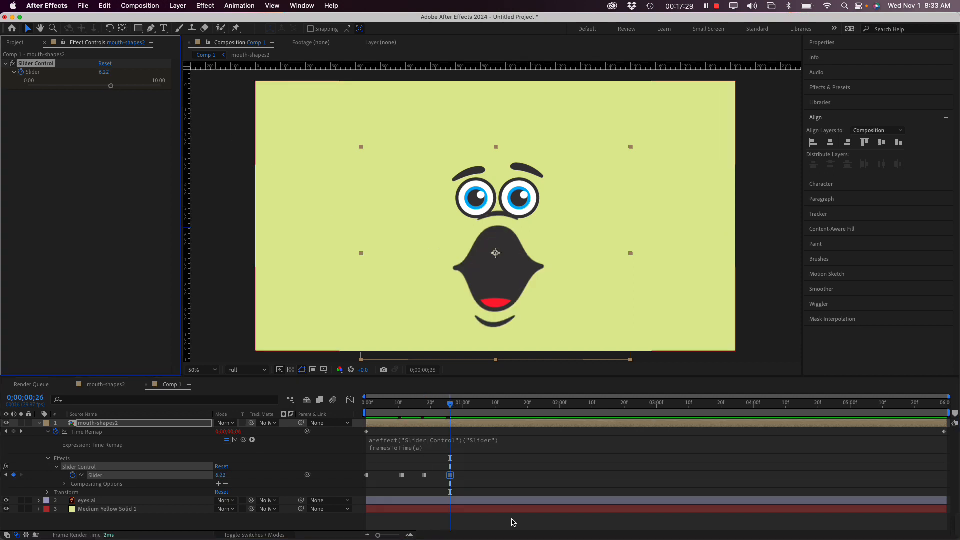
Preview the mouth shape changes in Comp 1 from the first frame.
drag(411, 404, 339, 404)
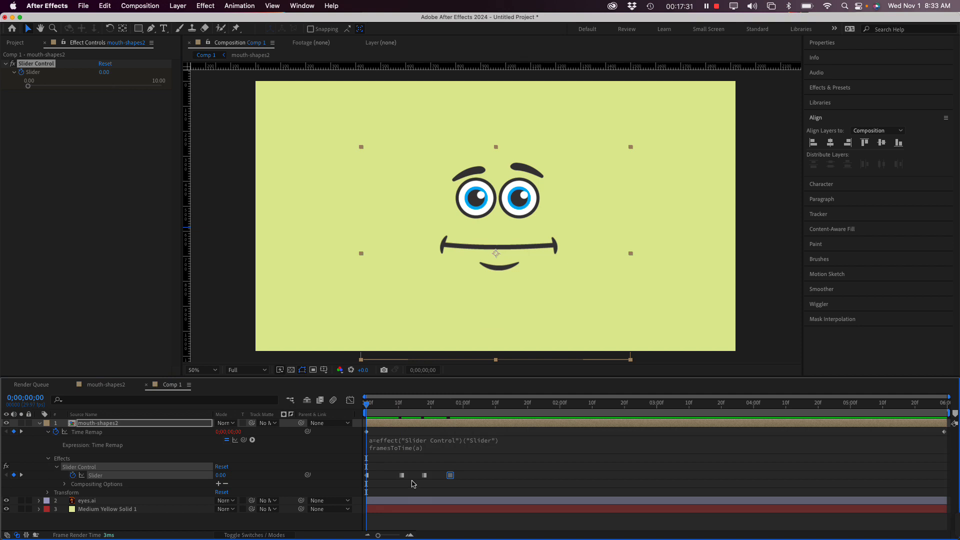
key(space)
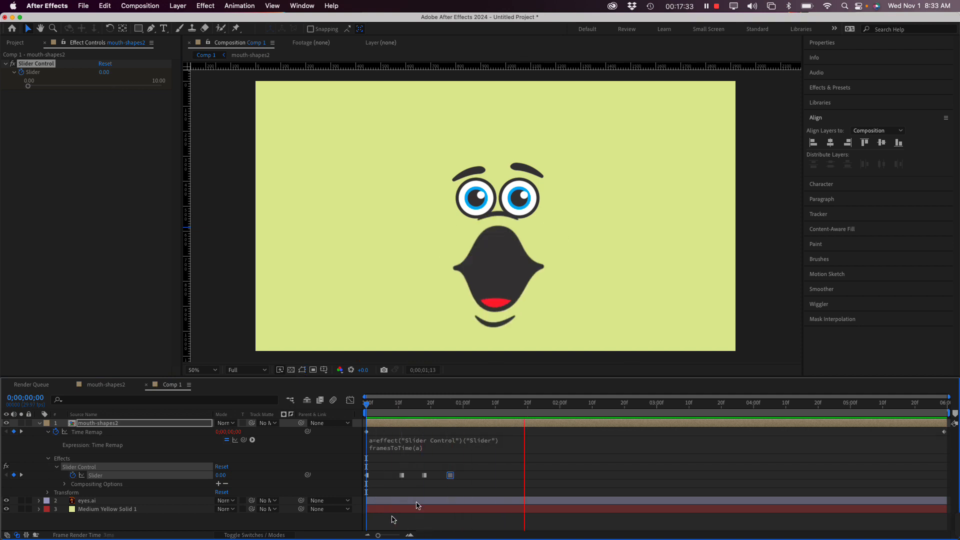
key(space)
Move the eyes.ai layer up slightly to clear the tall open mouth at 0;00;01;01, then return to the first frame.
drag(403, 408, 464, 412)
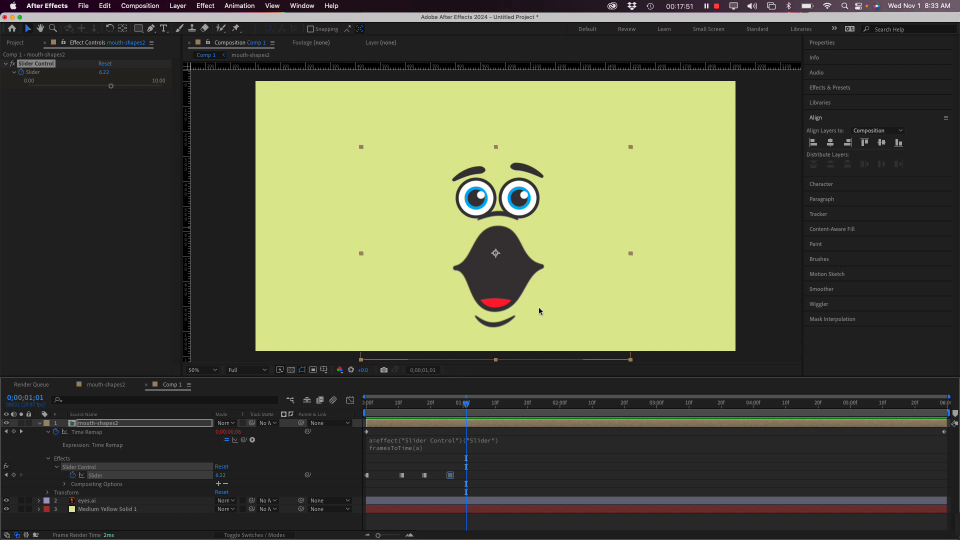
click(519, 186)
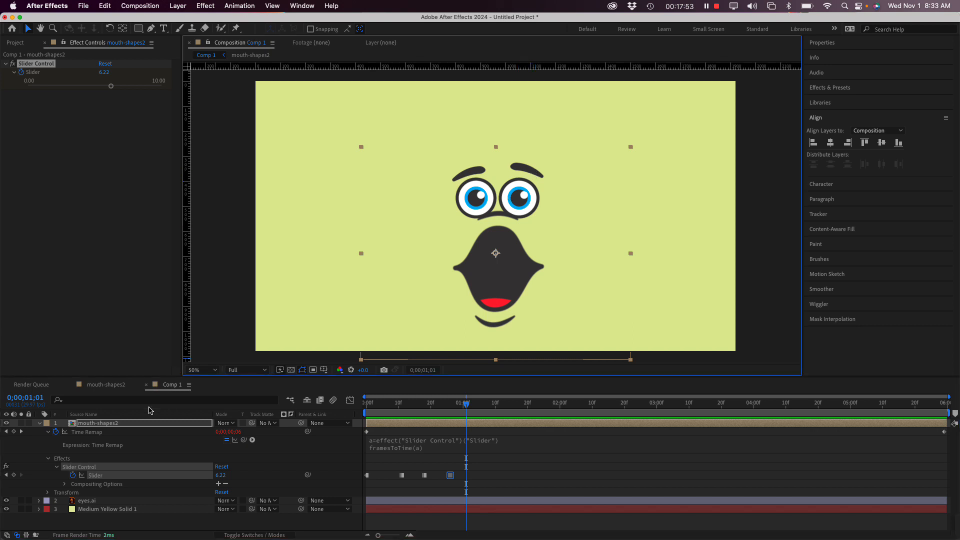
click(88, 502)
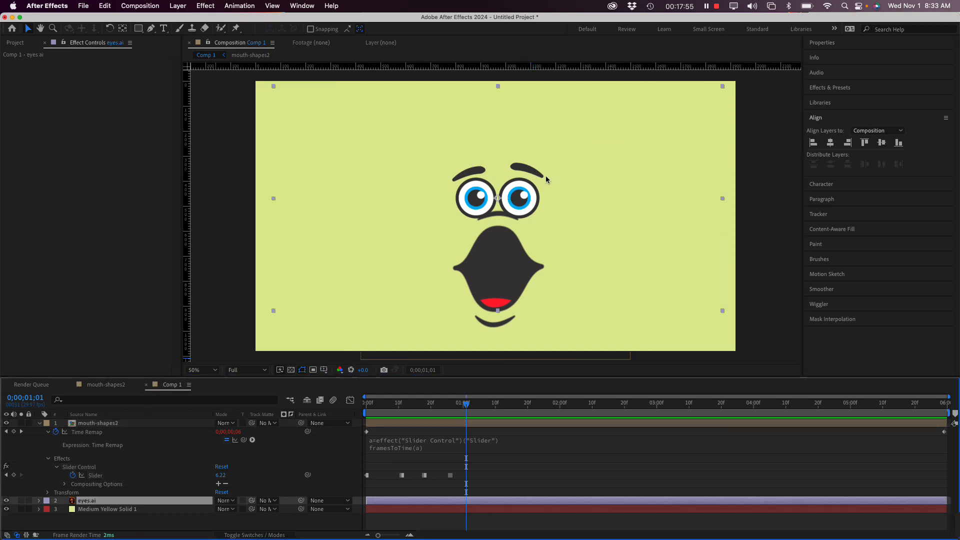
drag(532, 173, 533, 154)
drag(453, 407, 367, 412)
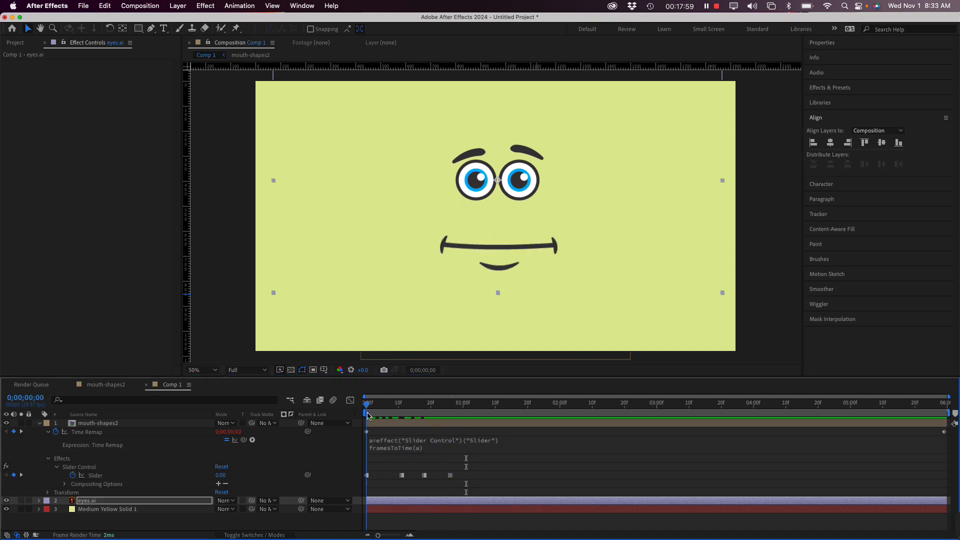
Delete the three test Slider keyframes after the first one.
drag(478, 470, 395, 488)
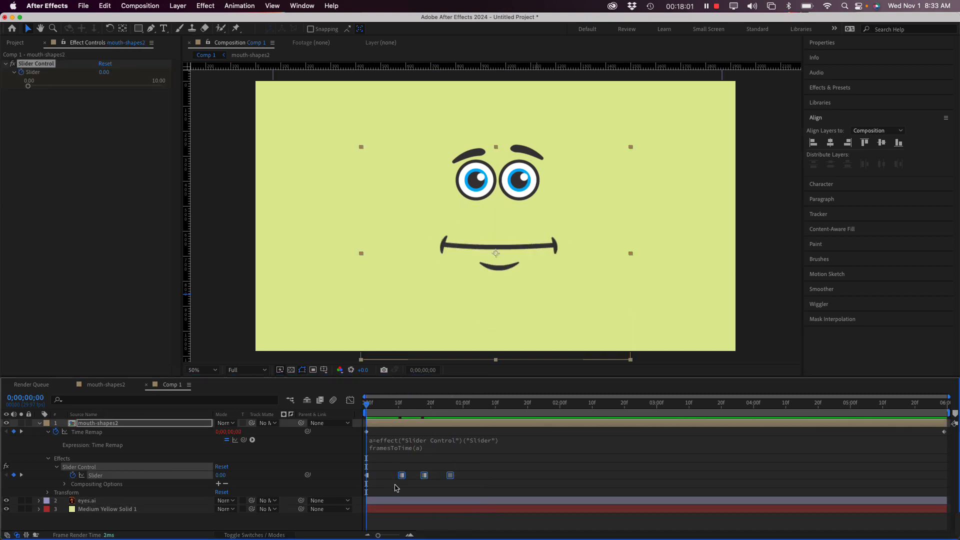
key(Delete)
click(33, 243)
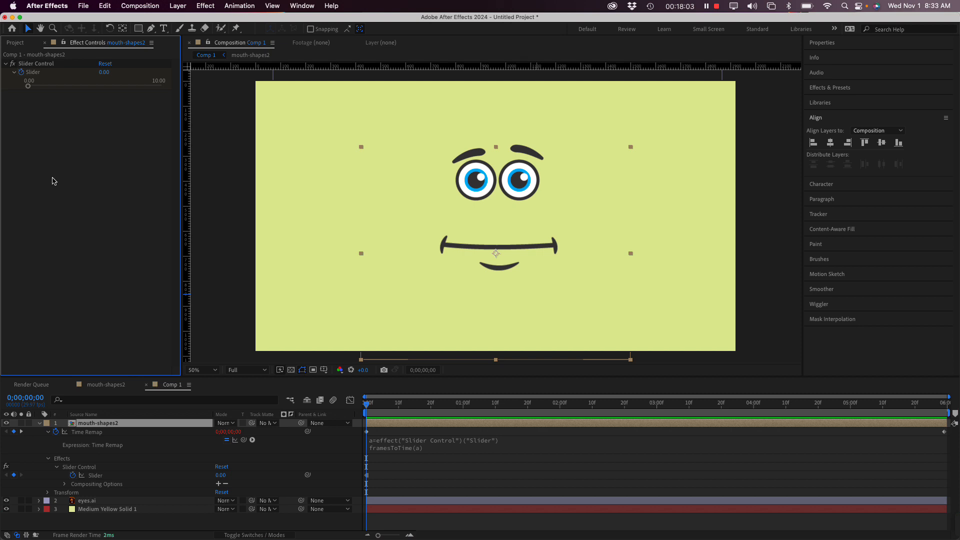
click(24, 43)
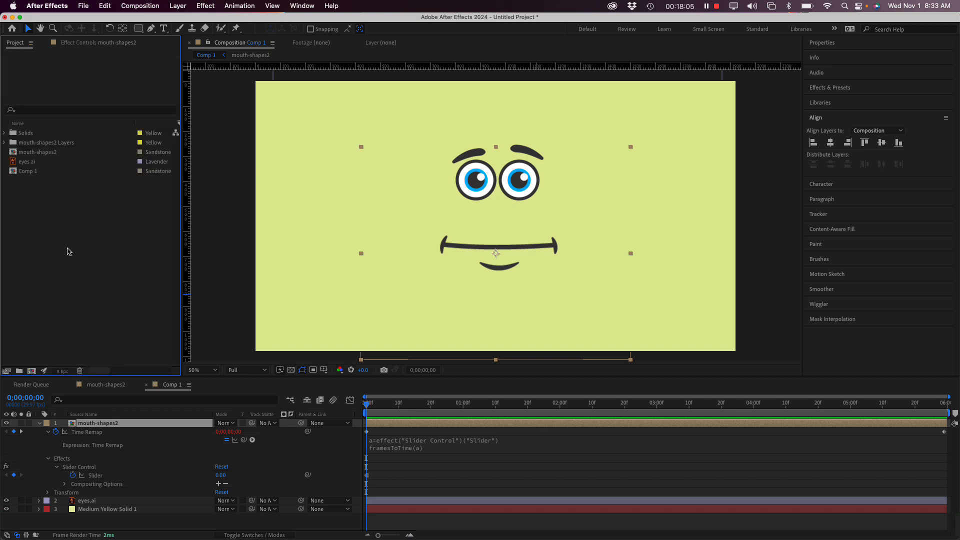
right_click(59, 234)
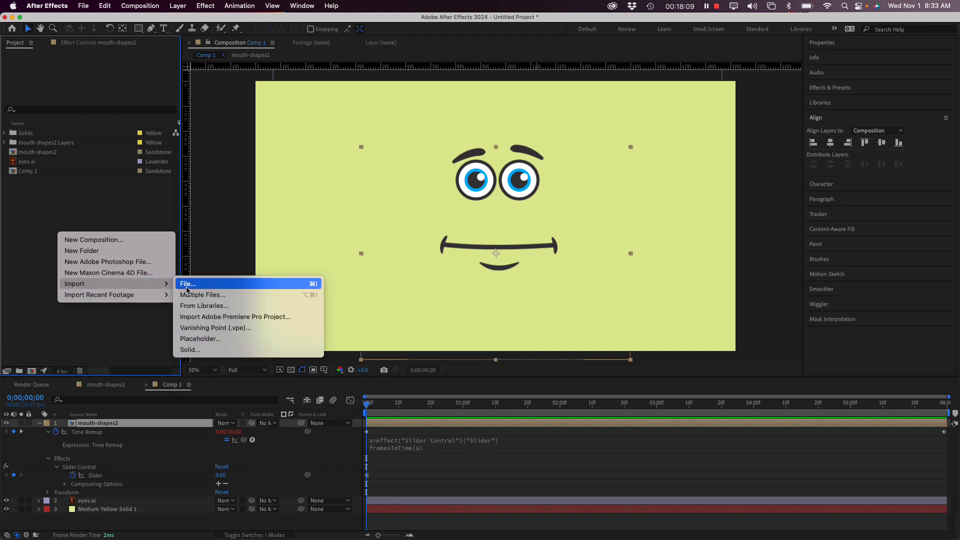
click(188, 284)
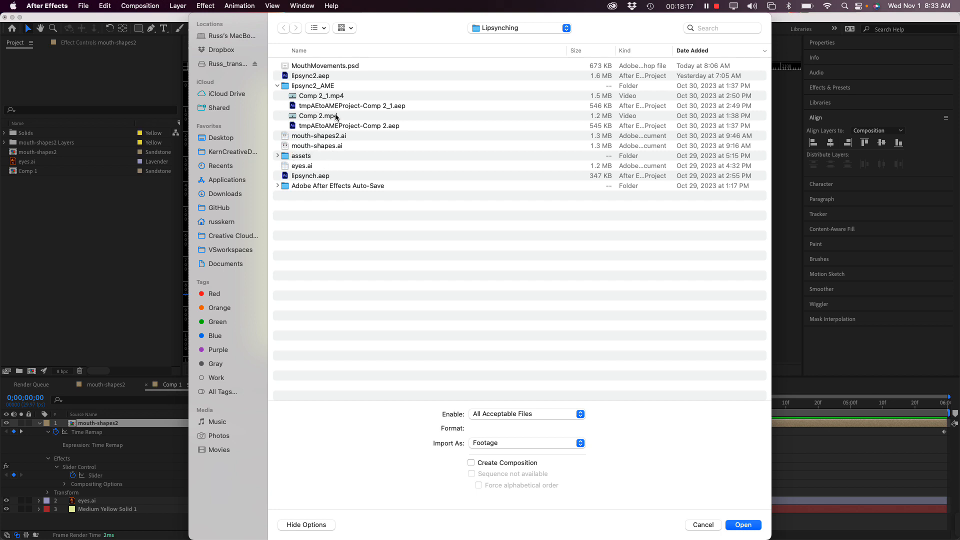
click(277, 156)
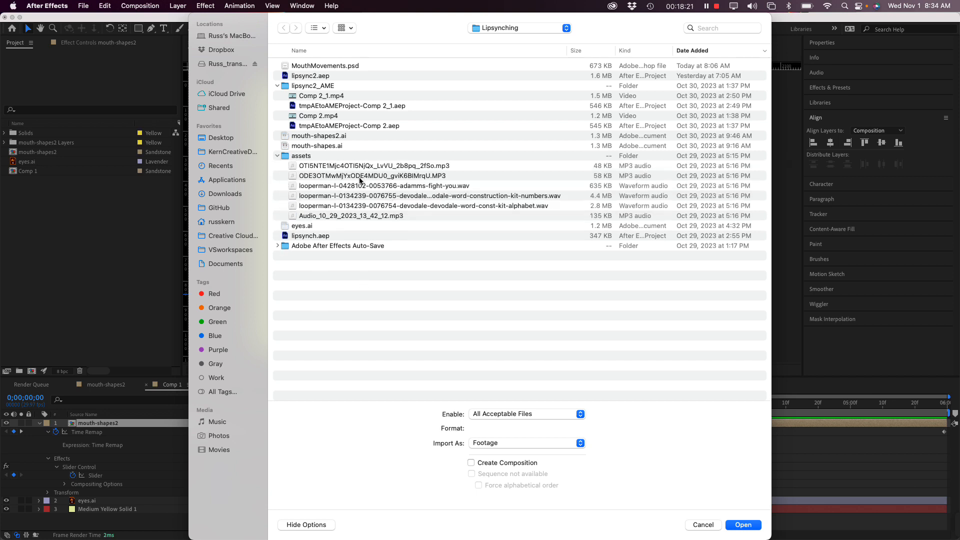
click(318, 166)
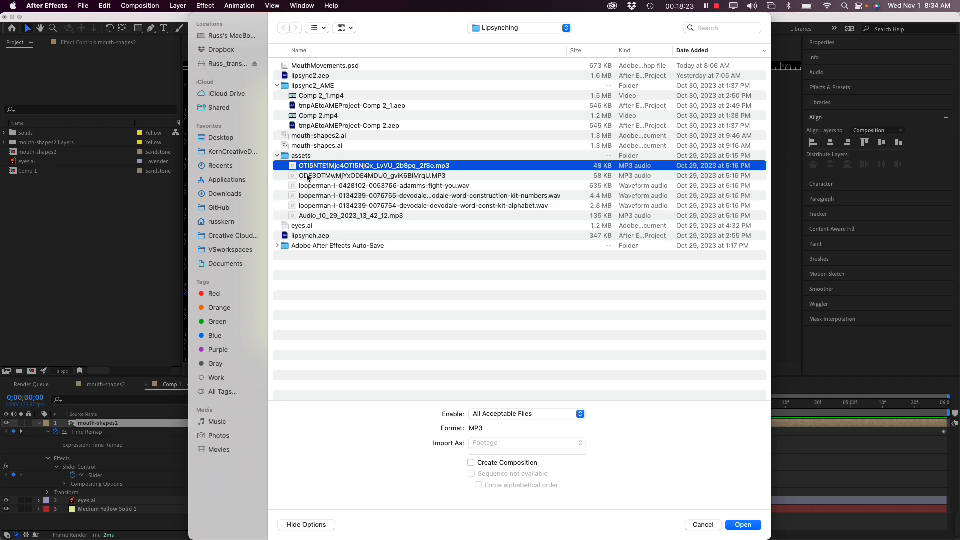
click(307, 178)
click(308, 186)
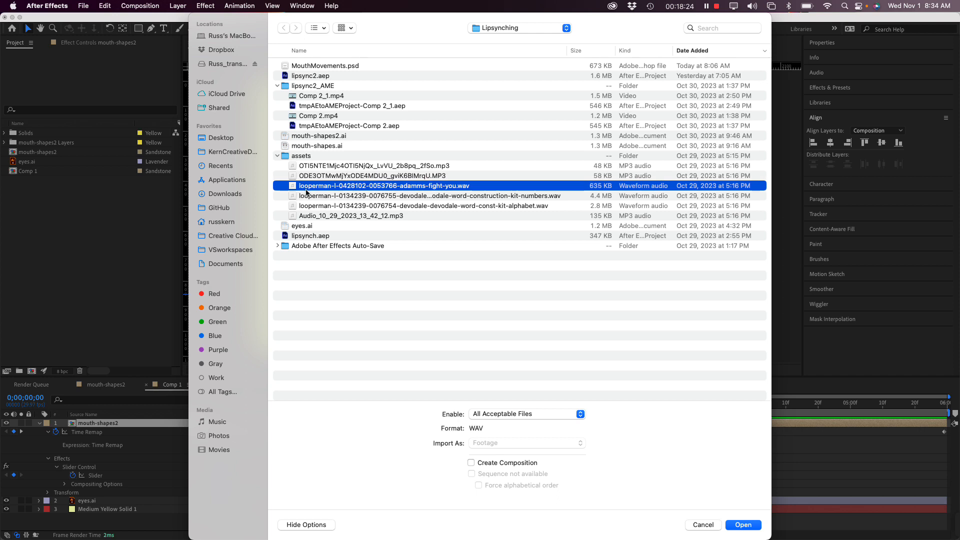
click(304, 215)
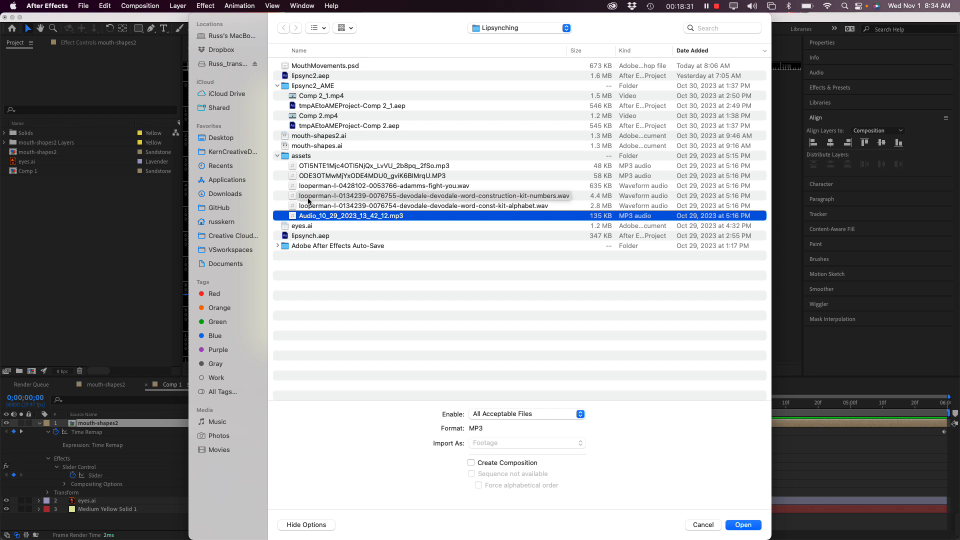
click(308, 200)
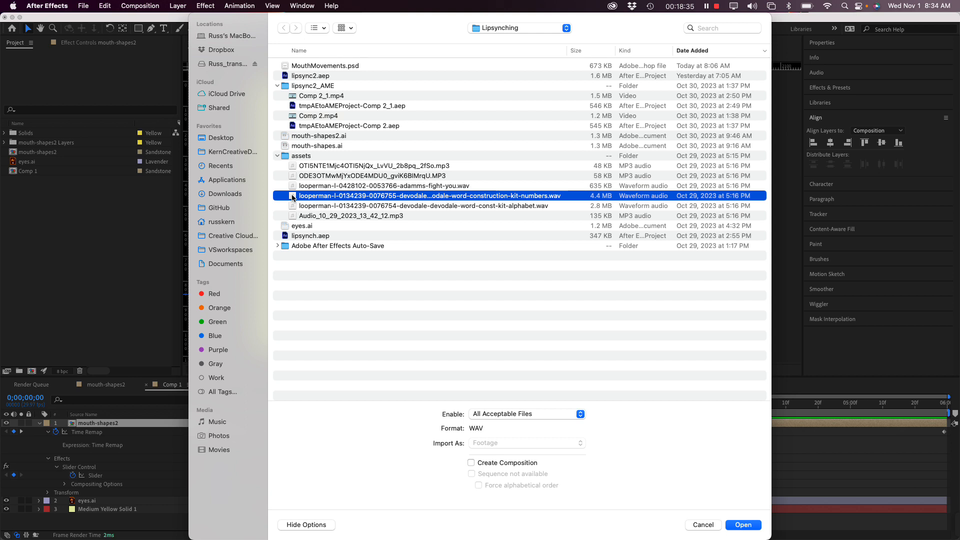
click(748, 530)
click(60, 218)
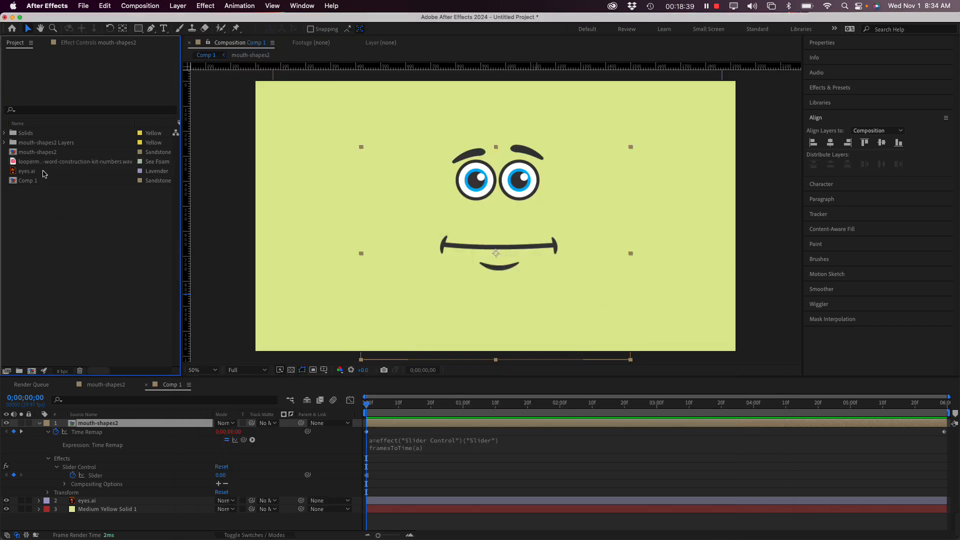
Place the numbers audio above mouth-shapes2 in Comp 1 and preview its sound.
drag(14, 162, 124, 423)
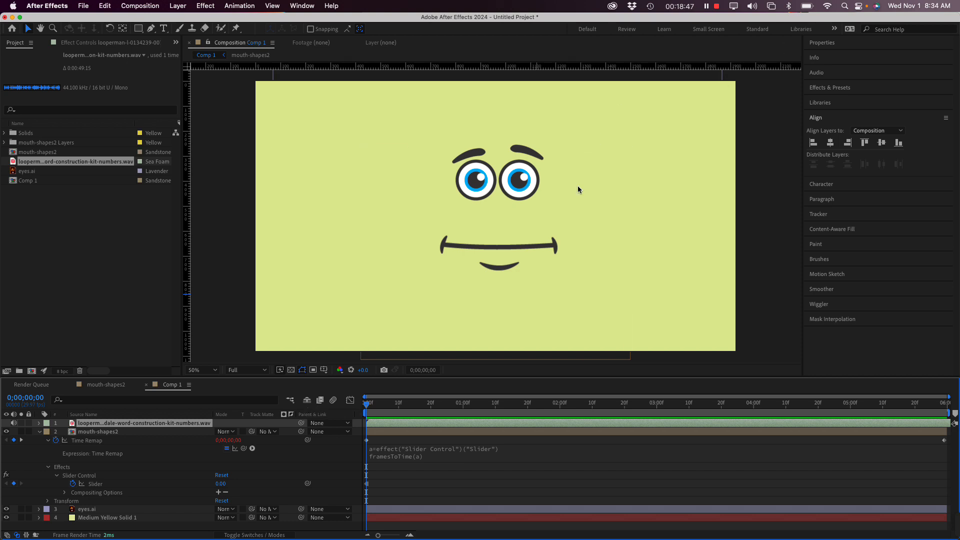
key(space)
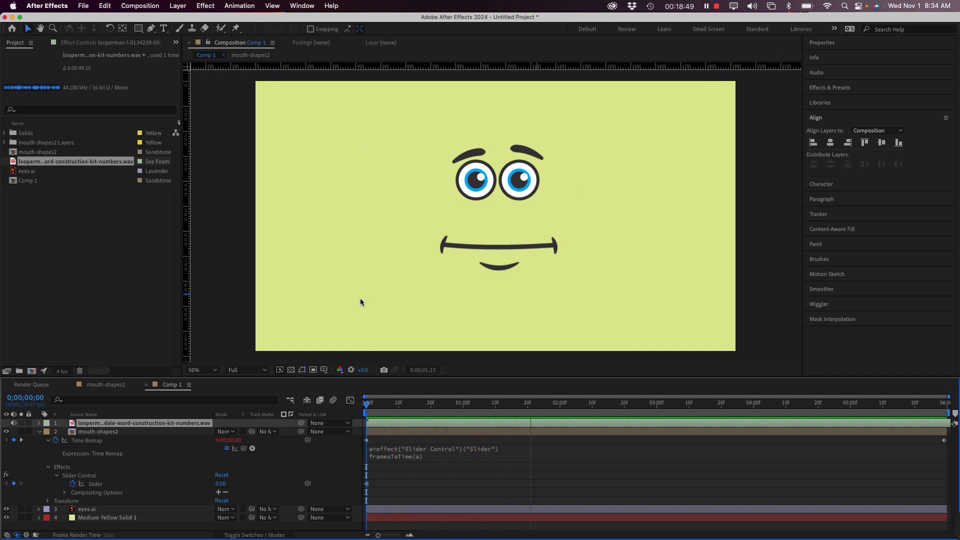
key(space)
key(F12)
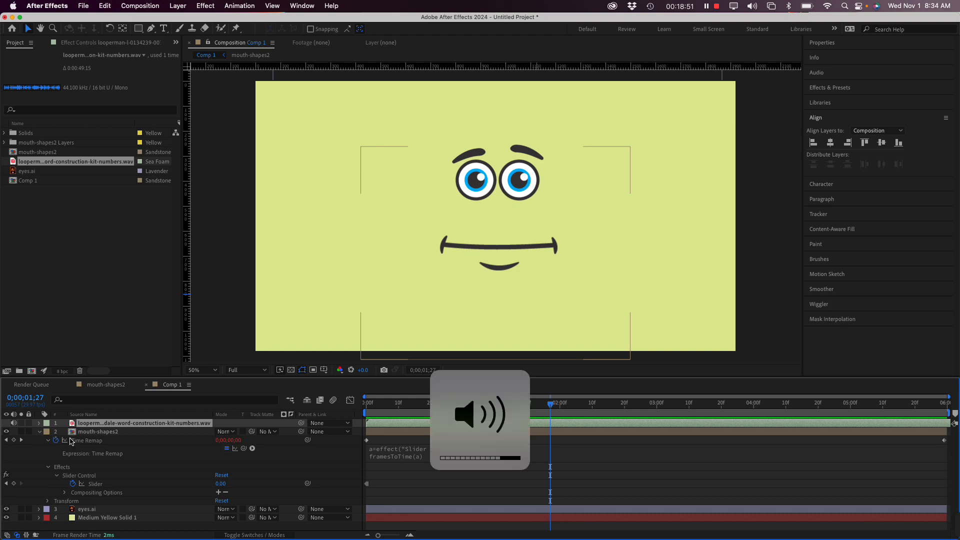
key(F11)
right_click(75, 256)
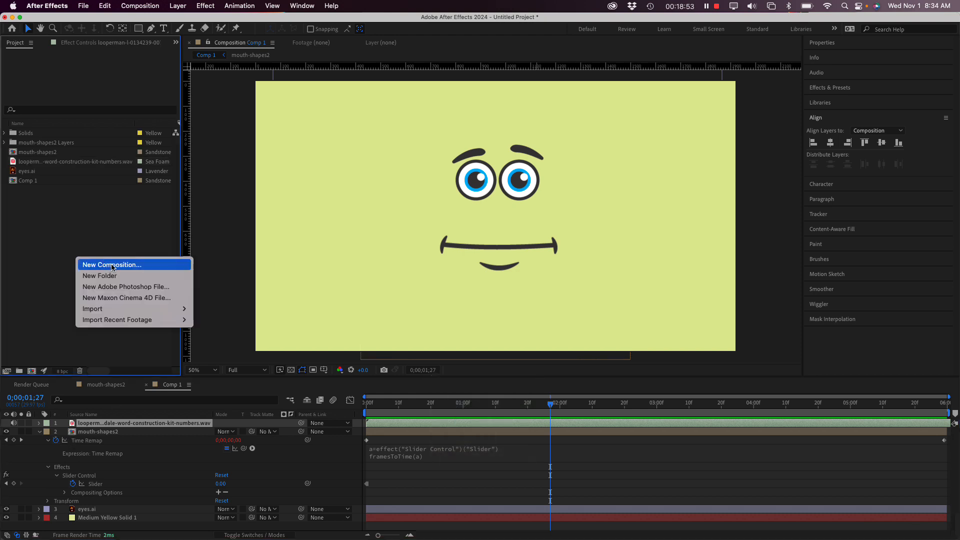
mouse_move(114, 314)
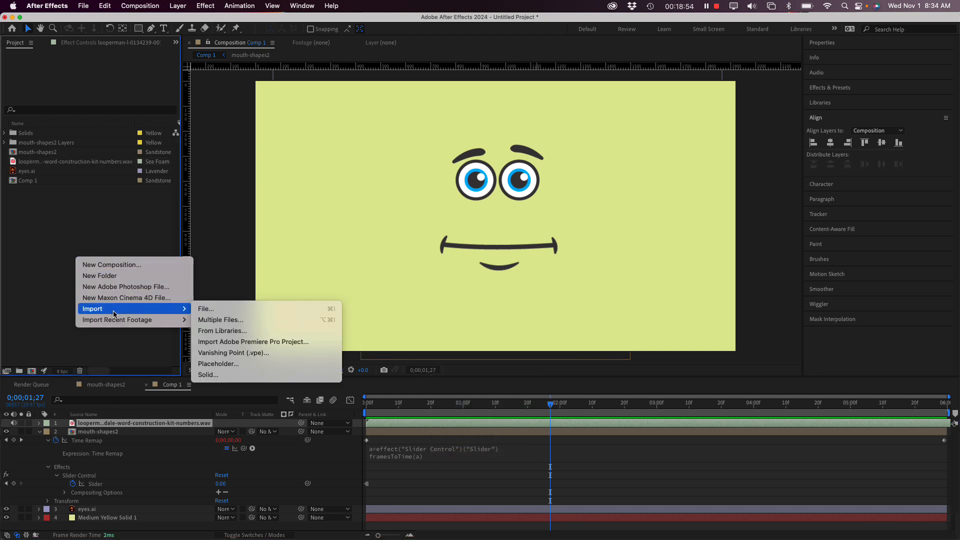
click(230, 309)
click(502, 106)
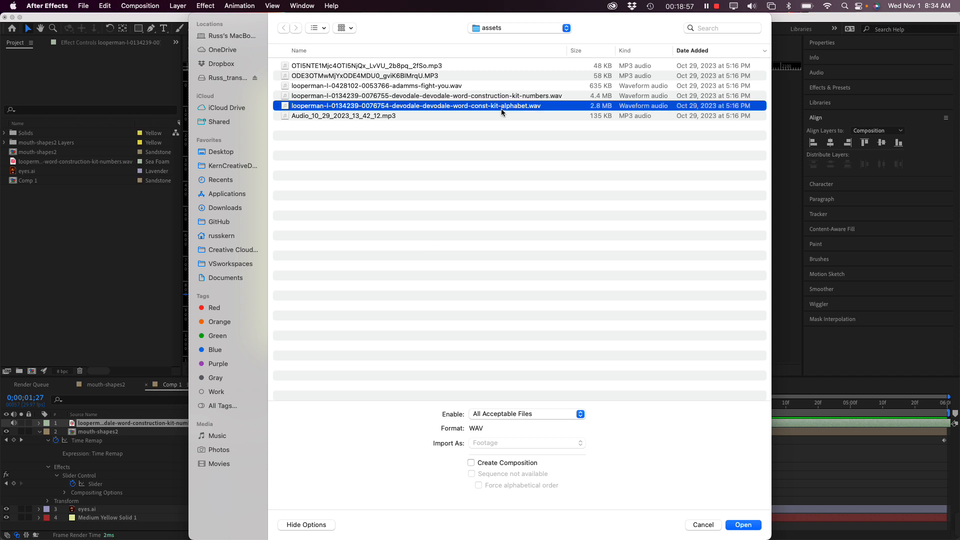
click(743, 525)
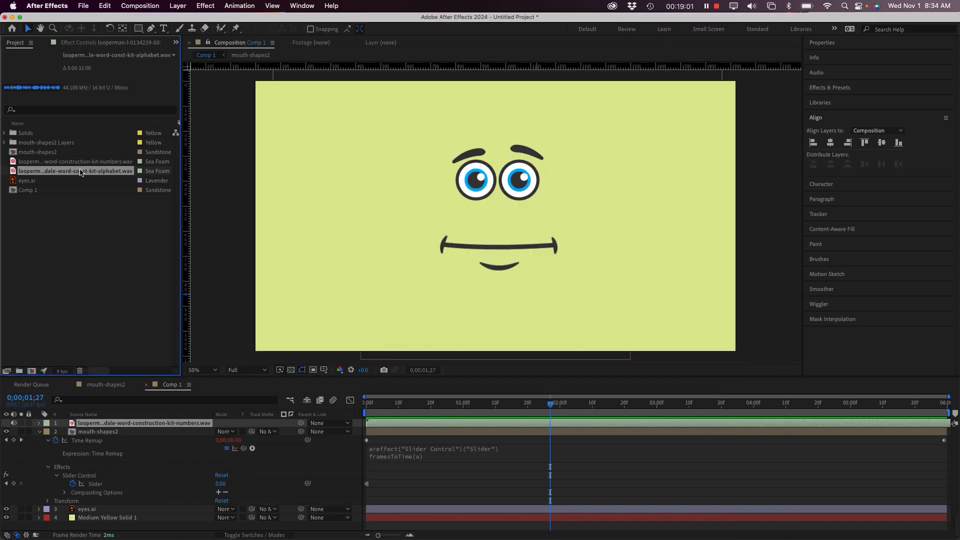
Replace the numbers audio layer in Comp 1 with the alphabet audio and return to the first frame.
drag(76, 171, 147, 423)
key(Delete)
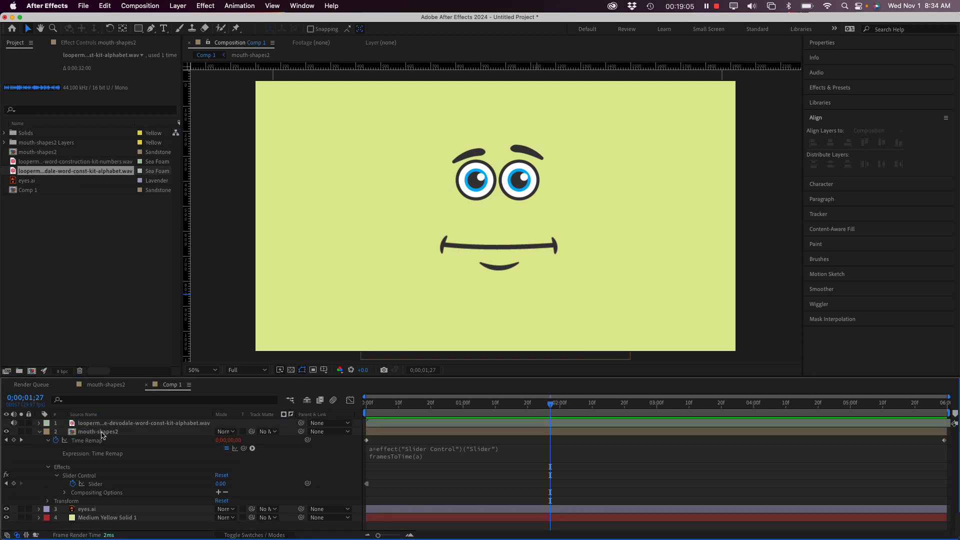
drag(406, 406, 335, 408)
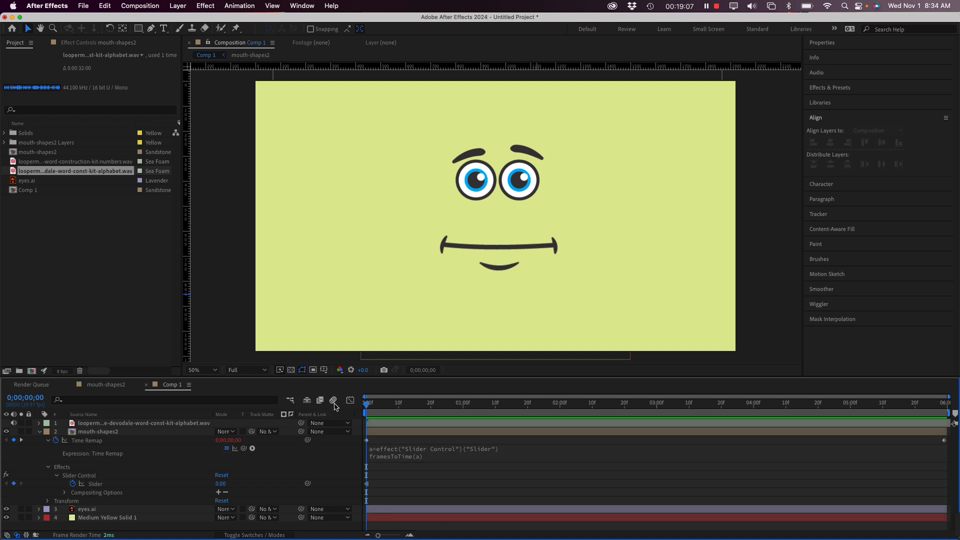
Preview Comp 1 briefly and reveal the audio waveform of the alphabet audio layer.
key(space)
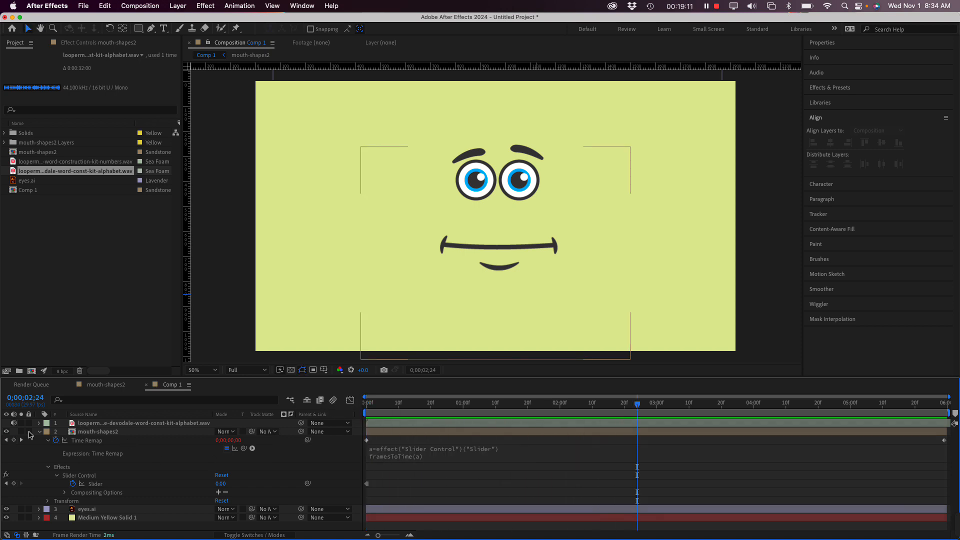
click(39, 424)
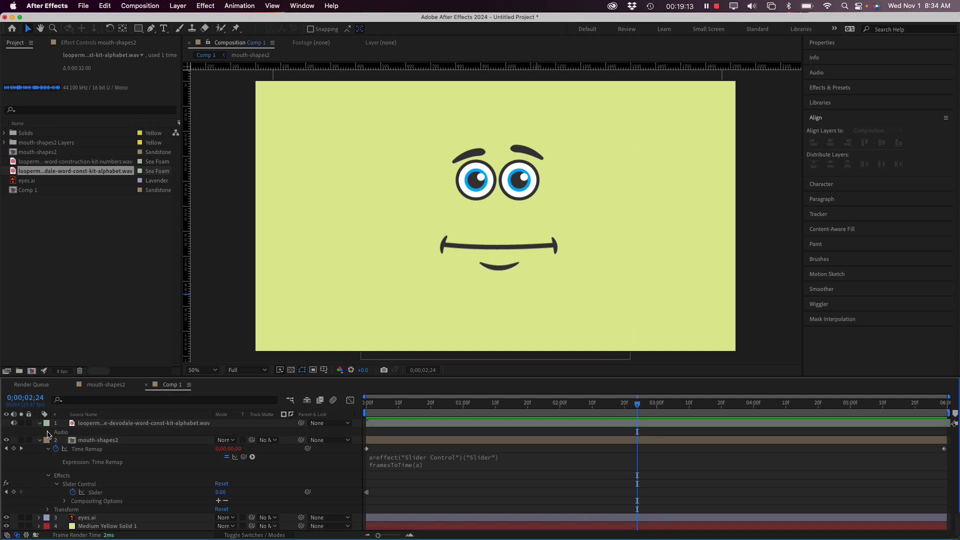
click(49, 433)
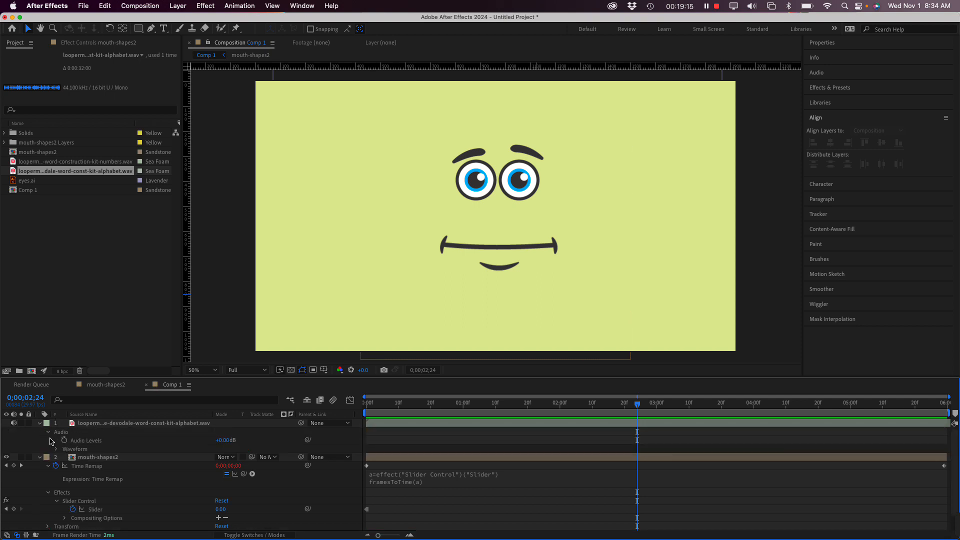
click(56, 450)
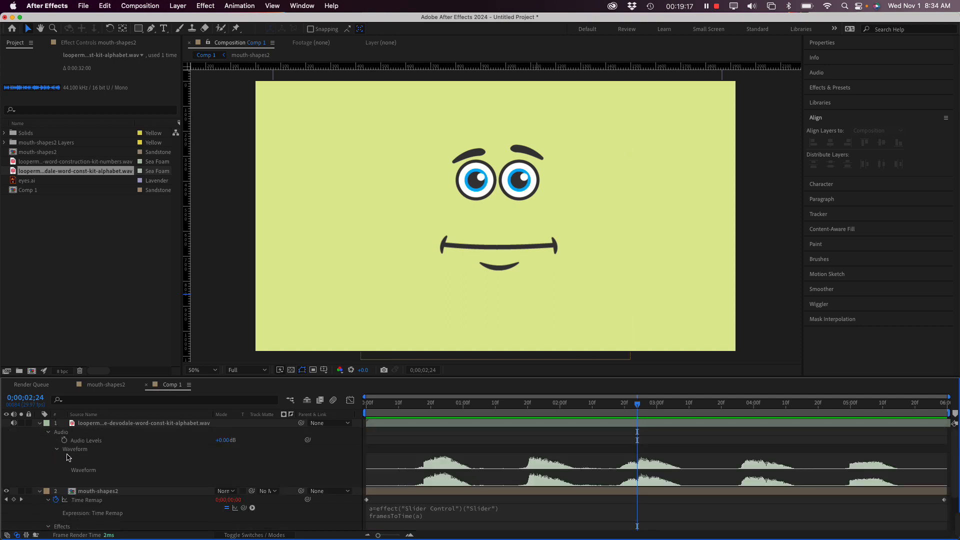
Scrub the first spoken letters against the waveform and park the current time at 0;00;01;05, in the pause after the first letter.
drag(420, 403, 501, 399)
click(418, 405)
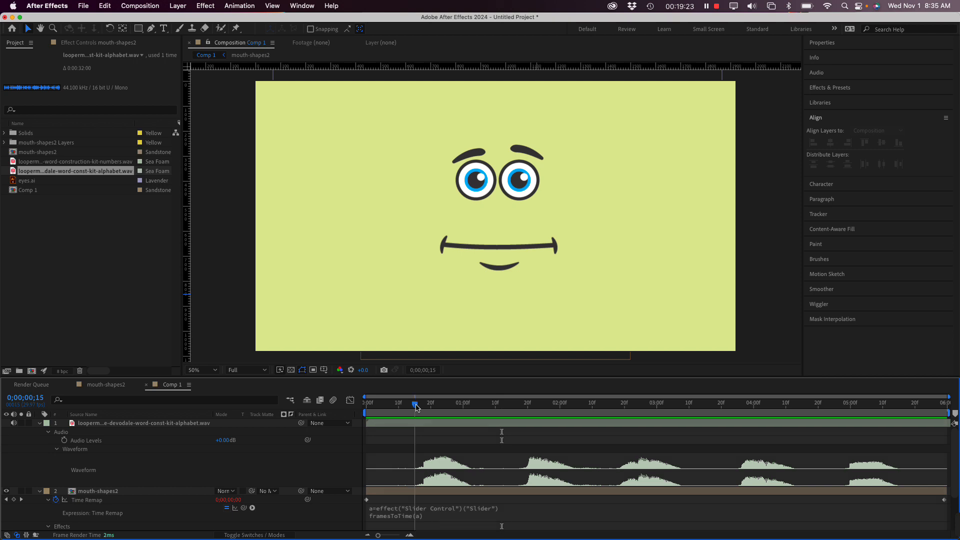
click(367, 405)
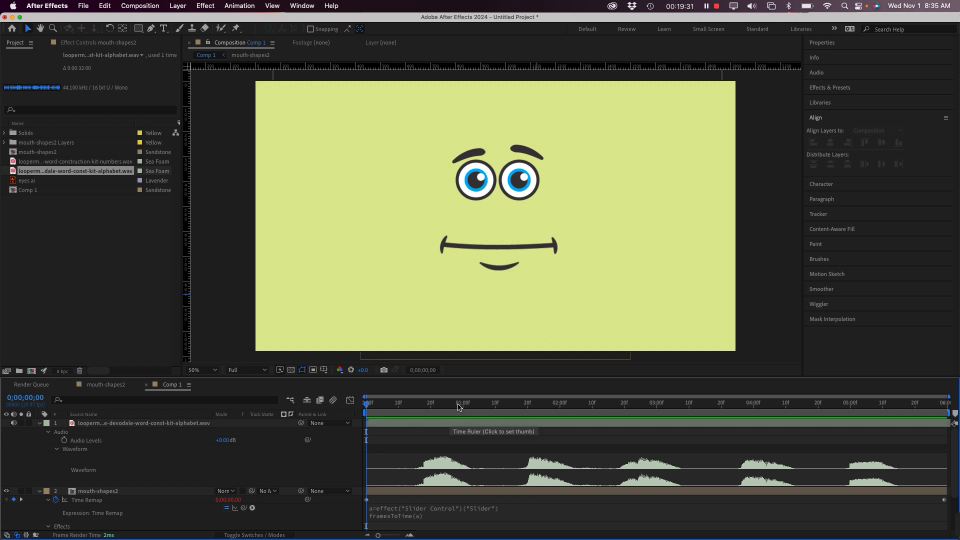
drag(460, 406, 483, 405)
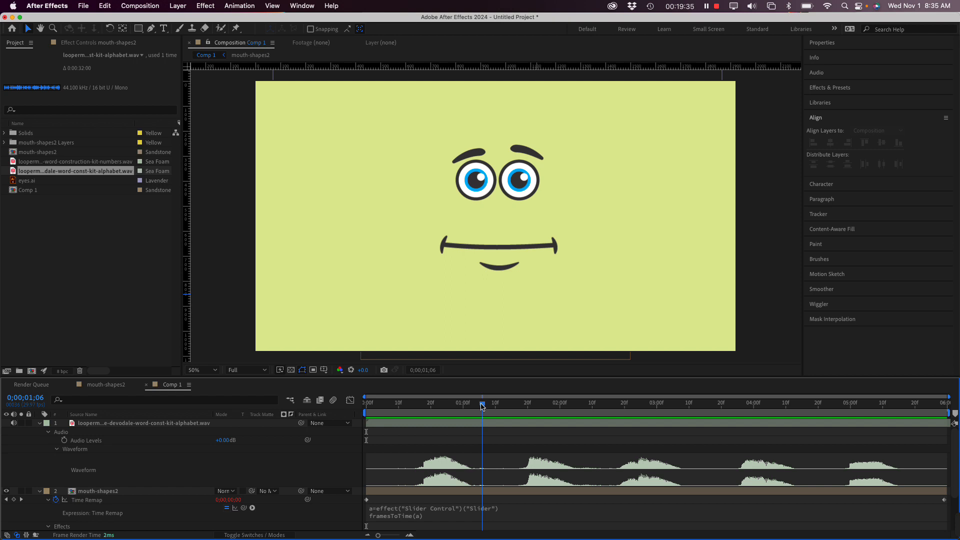
drag(483, 407, 478, 412)
Show the effect controls of mouth-shapes2, reduce the composition view to 25% and enlarge the timeline so all layer properties fit.
click(96, 43)
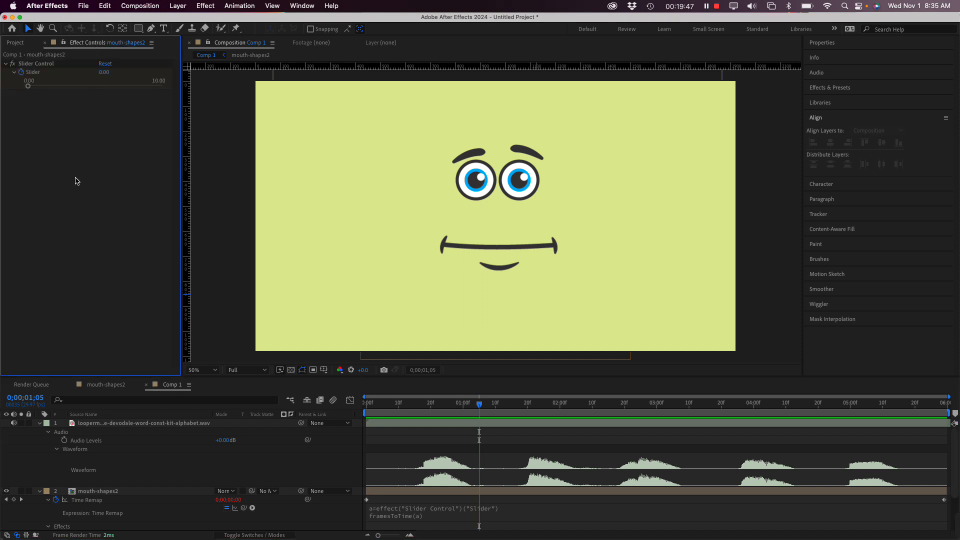
scroll(124, 489, down, 1)
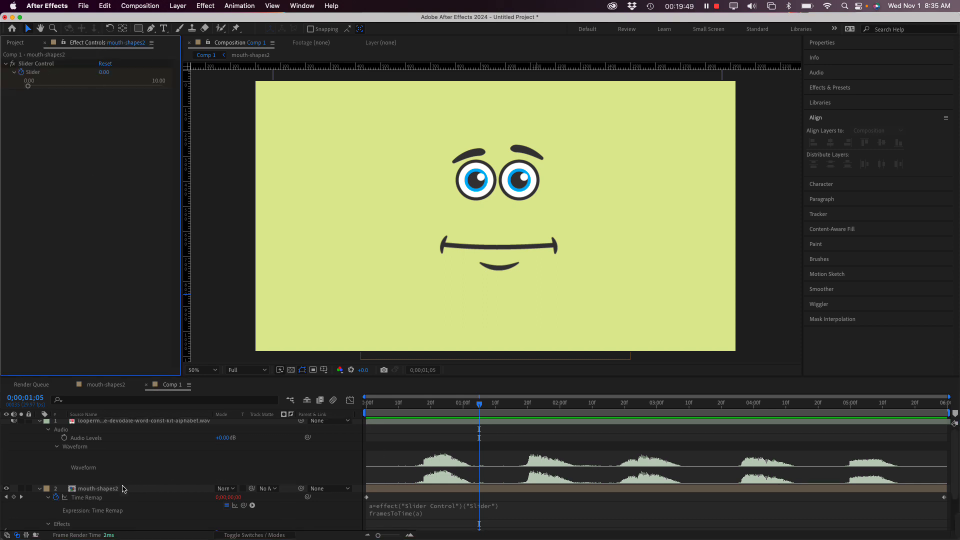
scroll(123, 489, down, 2)
scroll(110, 492, up, 2)
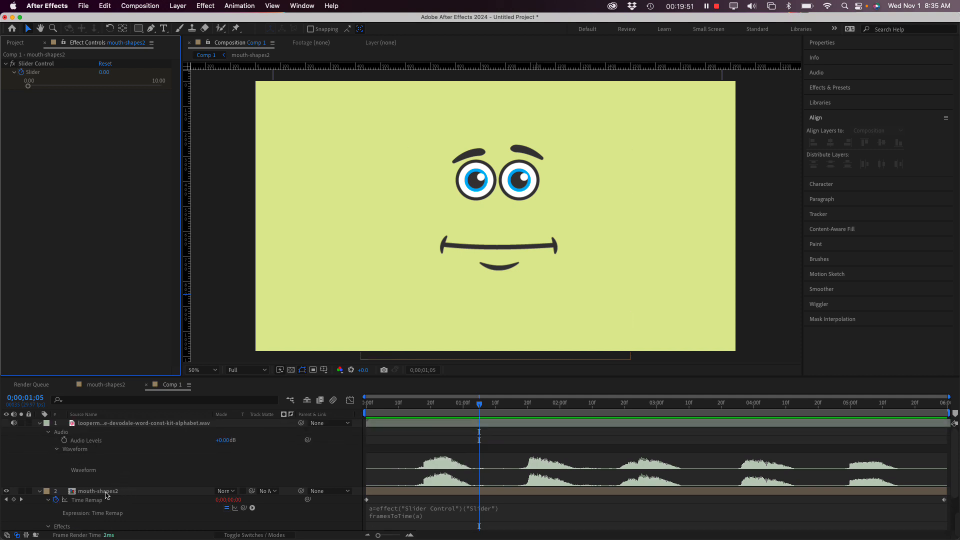
scroll(137, 466, down, 1)
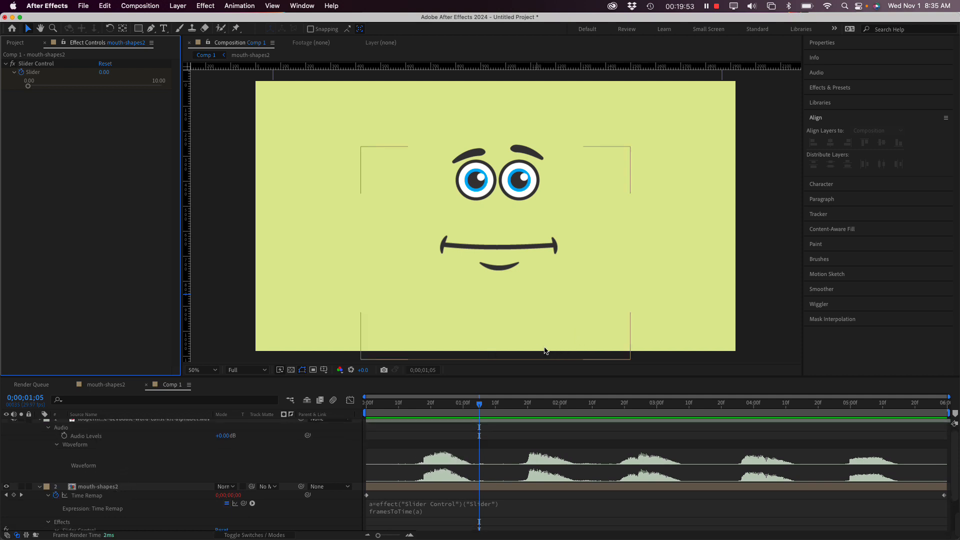
key(comma)
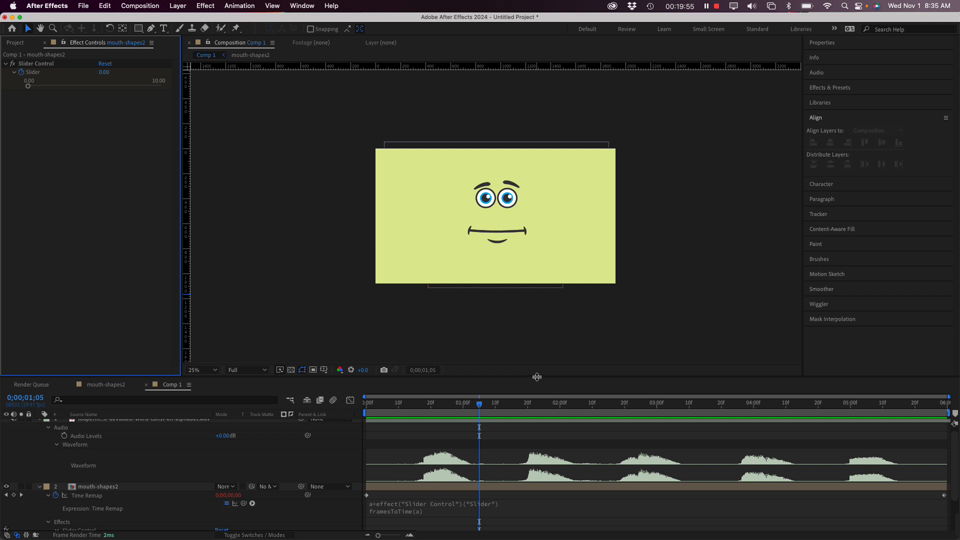
drag(537, 377, 536, 272)
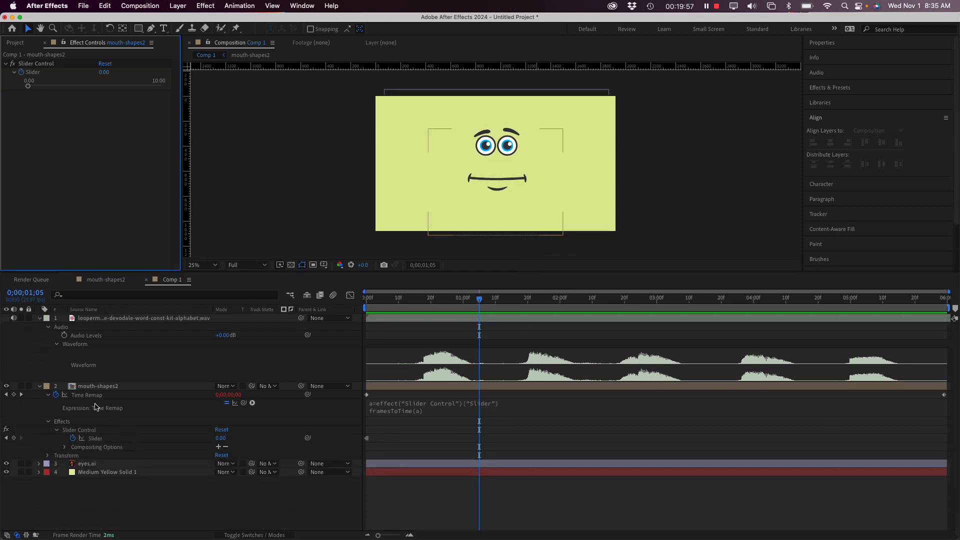
Add closed-mouth Slider keyframes with value 0 on mouth-shapes2 at 0;00;01;05 and 0;00;02;06, in the pauses after the first two letters.
click(98, 441)
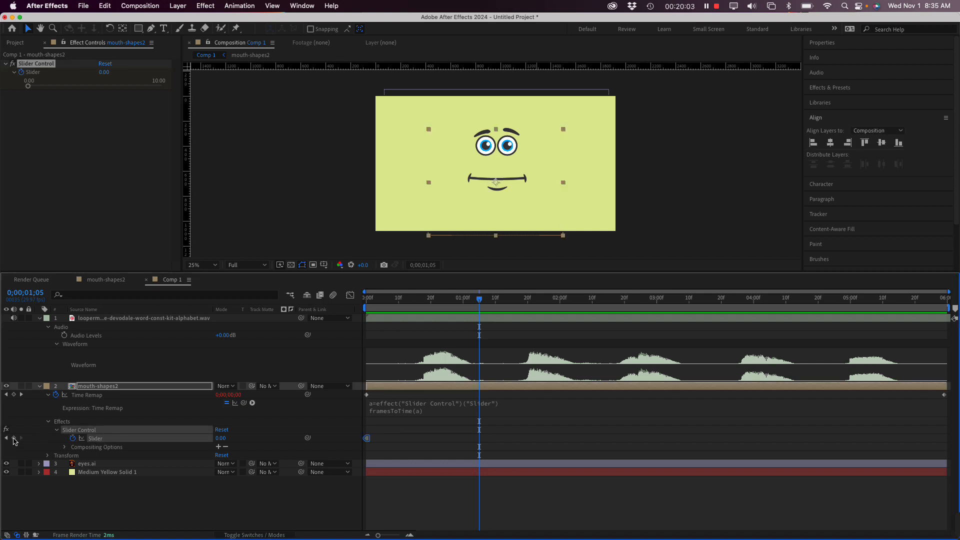
click(14, 439)
drag(479, 306, 579, 311)
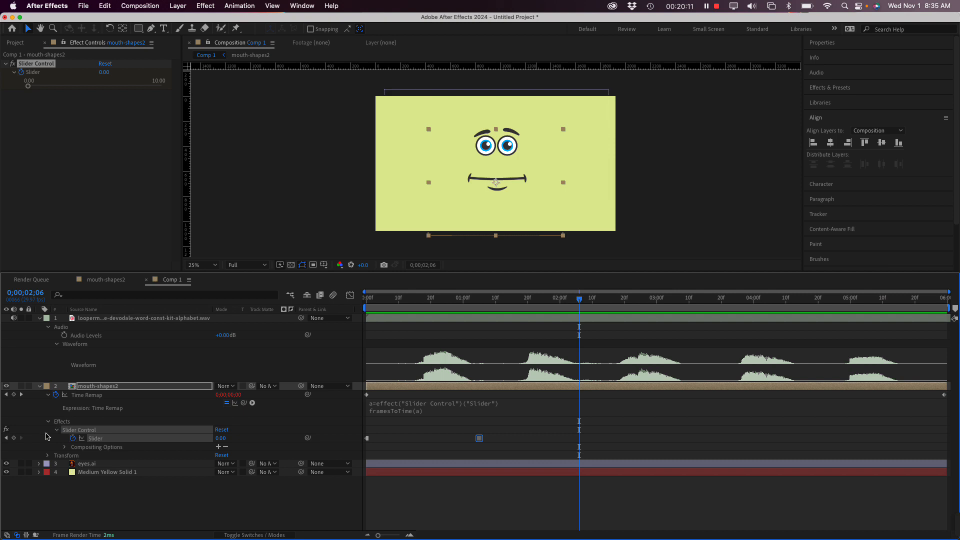
click(13, 438)
Key the Slider at about 9.78 at 0;00;00;21 to open the mouth wide on the first letter, and preview the result.
drag(435, 300, 409, 315)
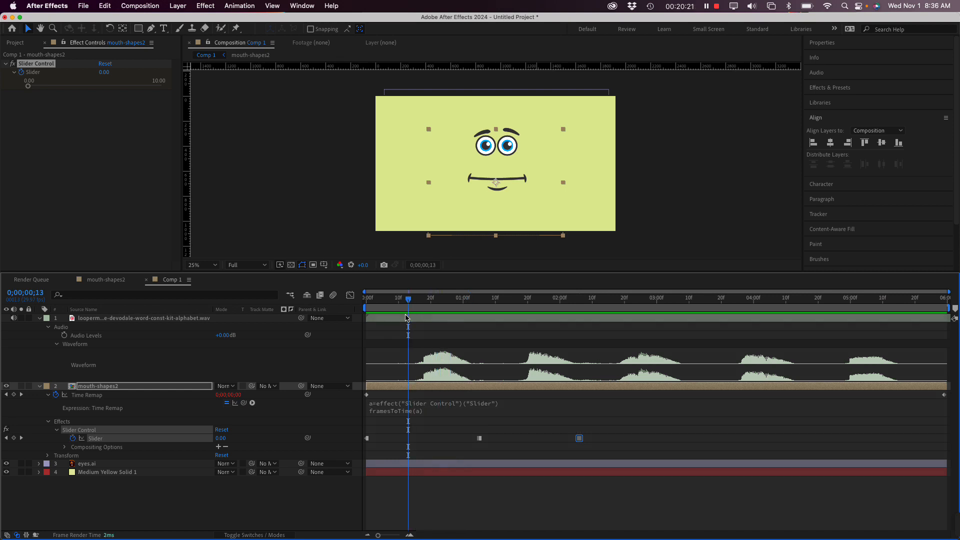
drag(409, 299, 435, 304)
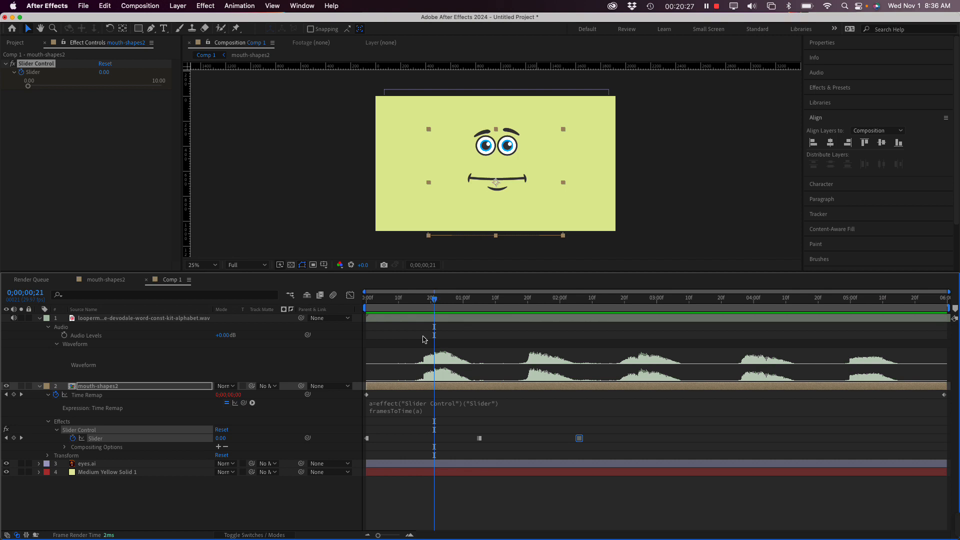
drag(28, 86, 160, 87)
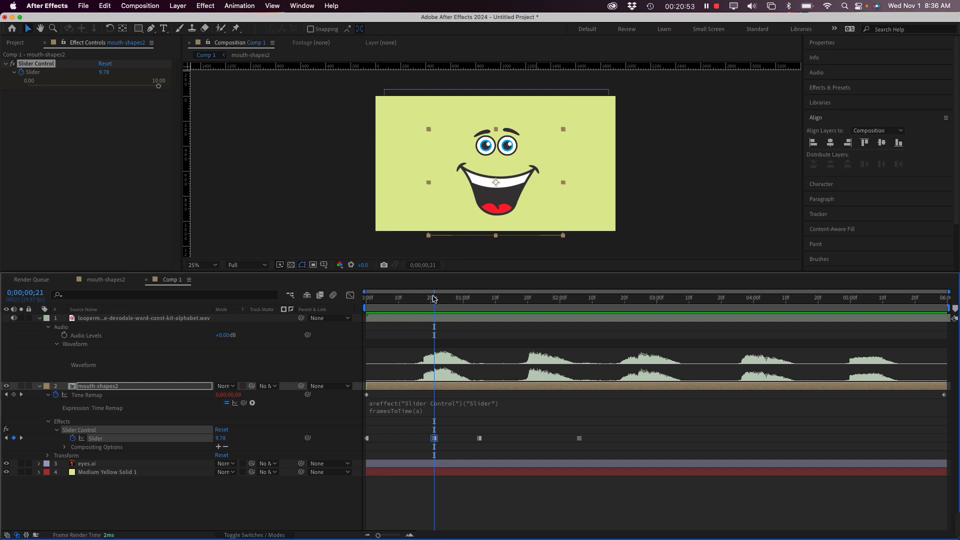
drag(439, 302, 372, 326)
key(space)
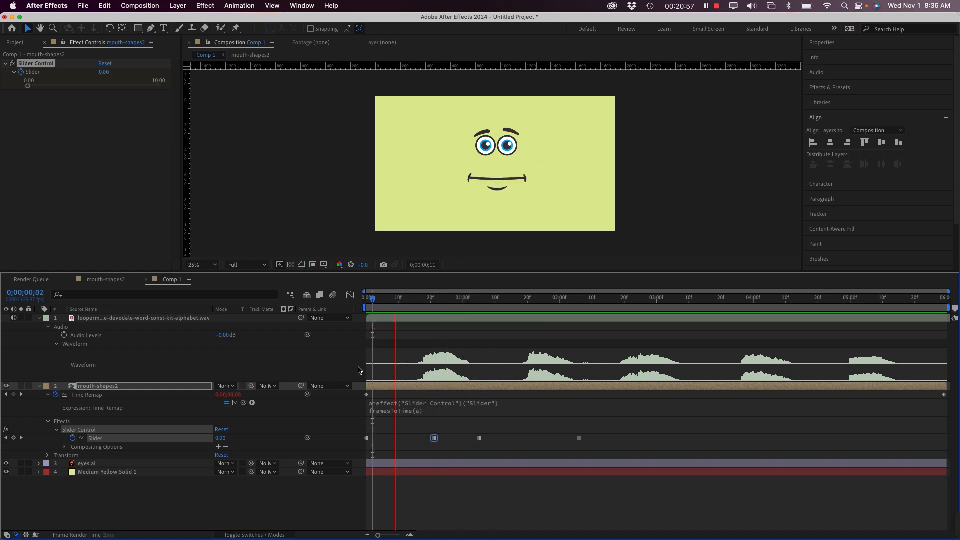
key(space)
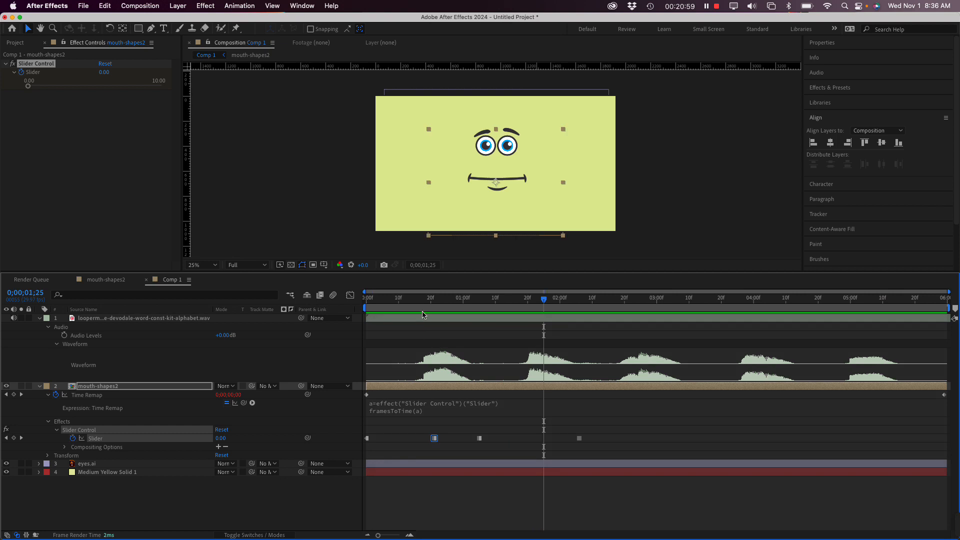
Key the Slider at about 5.77 at 0;00;01;23 for the second letter and play the animation from near the start.
drag(402, 302, 538, 304)
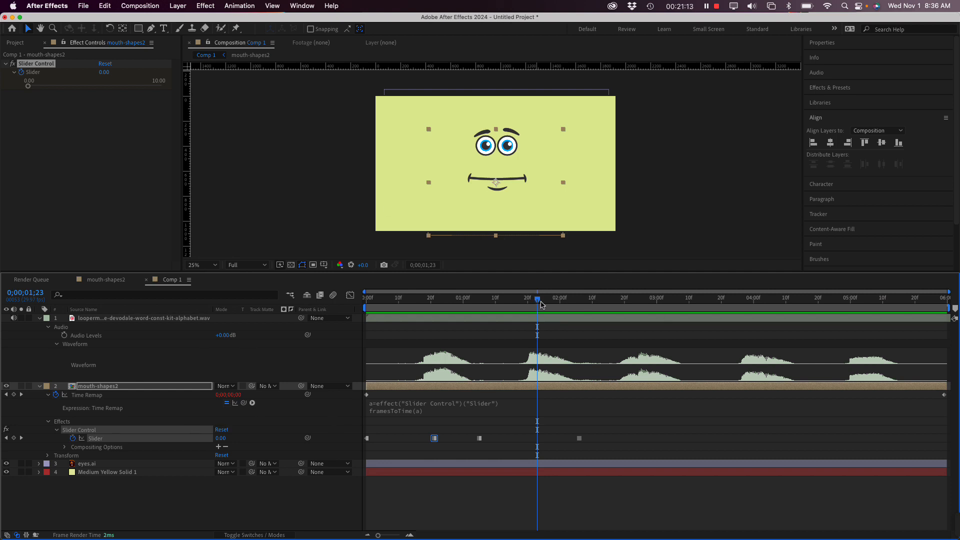
click(25, 93)
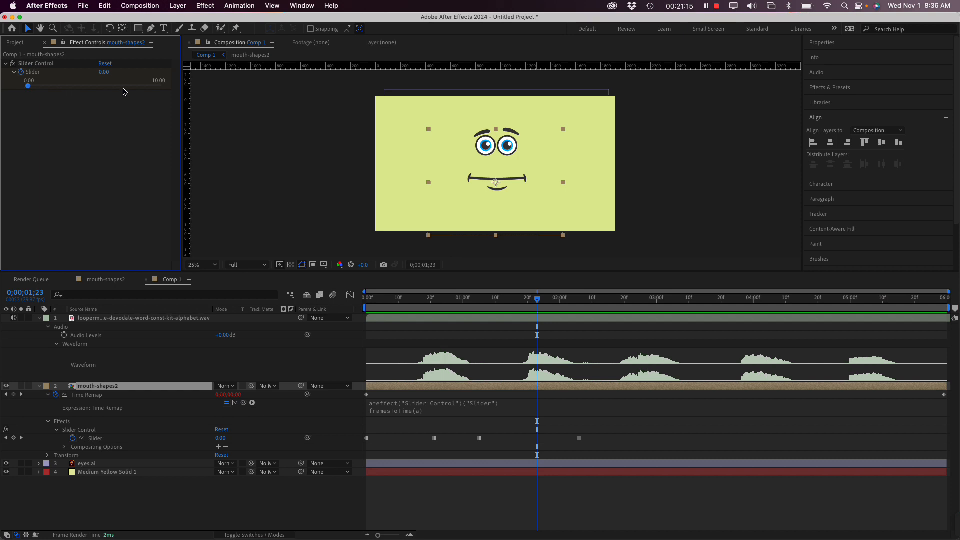
mouse_move(108, 86)
mouse_down()
mouse_move(150, 93)
mouse_move(93, 100)
mouse_move(106, 100)
mouse_up()
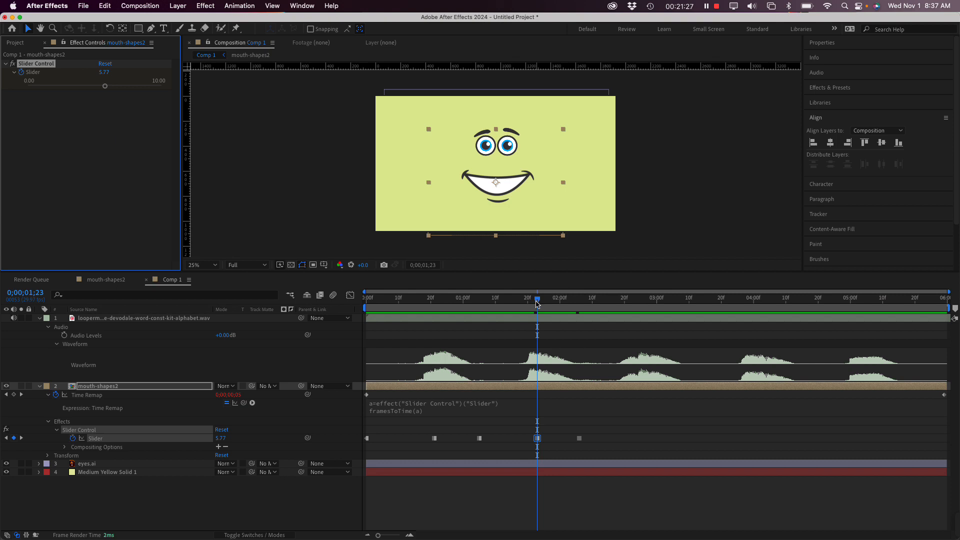
drag(537, 300, 386, 300)
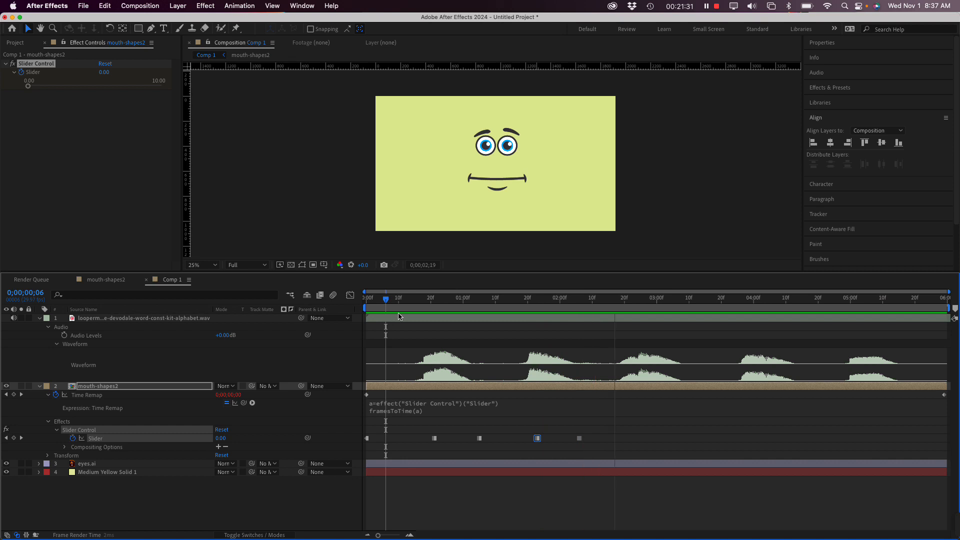
key(space)
Key the Slider at about 5.13 at 0;00;00;28 to narrow the mouth as the first letter ends, and preview the lip sync.
drag(625, 300, 636, 300)
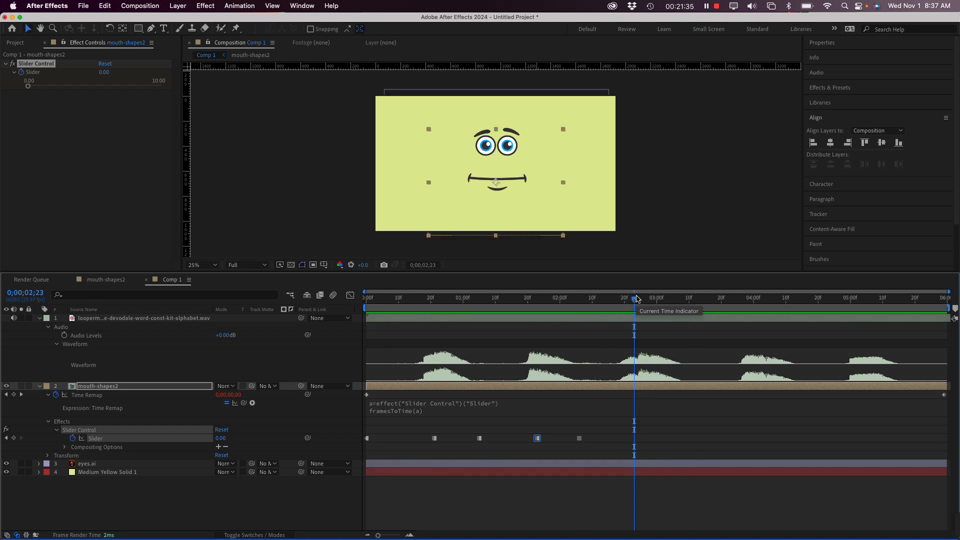
drag(420, 300, 436, 300)
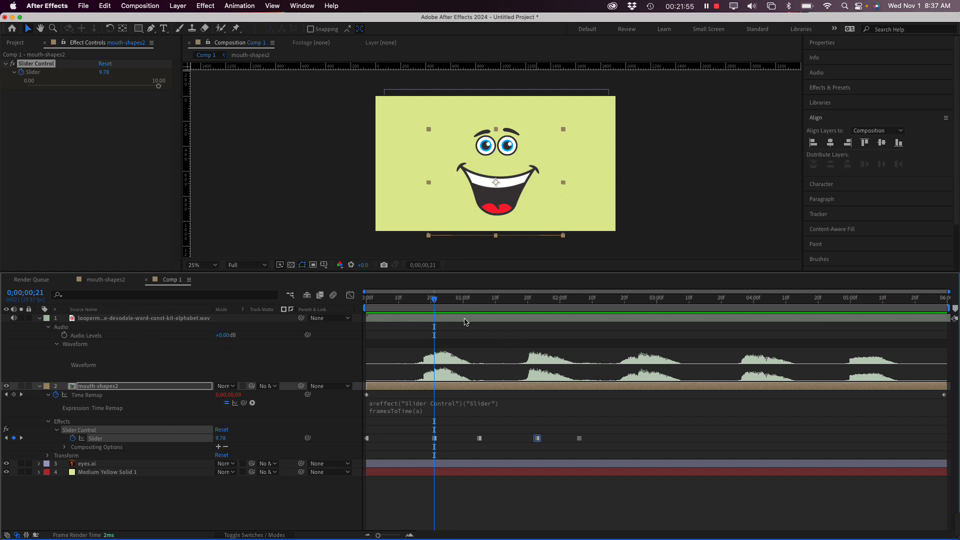
mouse_move(434, 300)
mouse_down()
mouse_move(424, 303)
mouse_move(449, 300)
mouse_up()
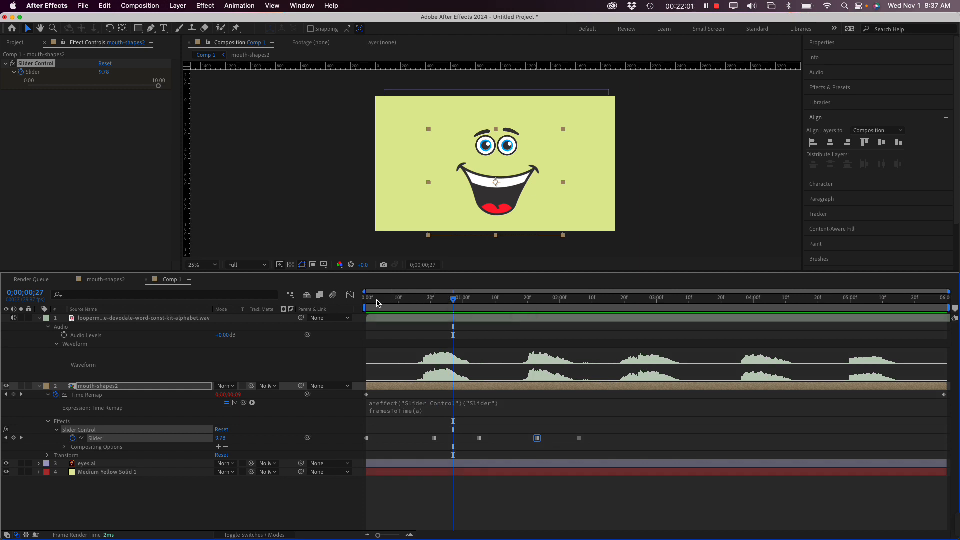
drag(380, 300, 457, 318)
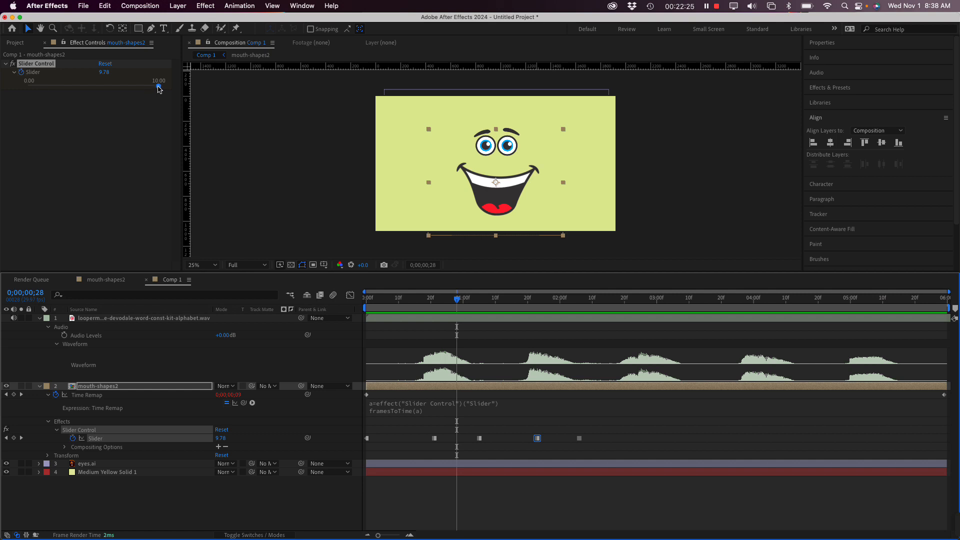
drag(159, 89, 98, 92)
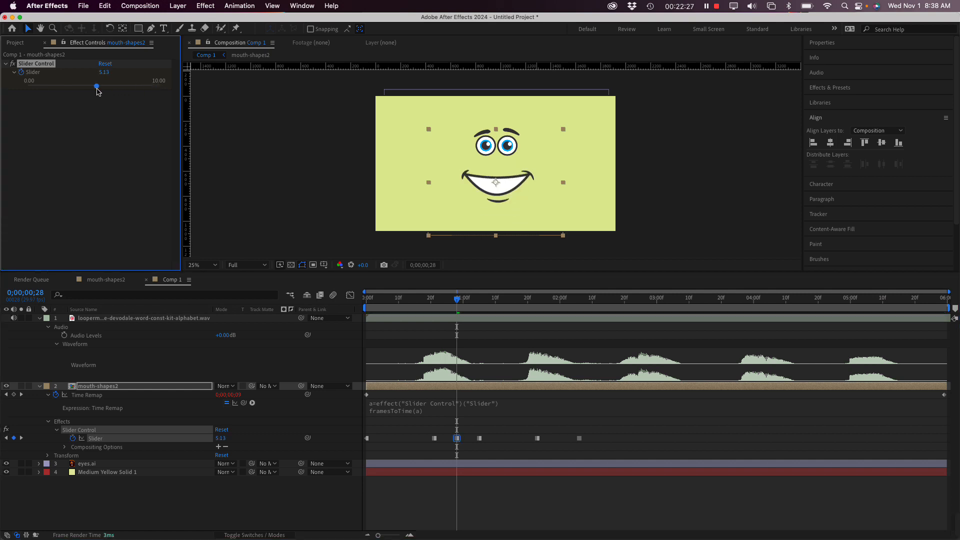
drag(442, 301, 395, 299)
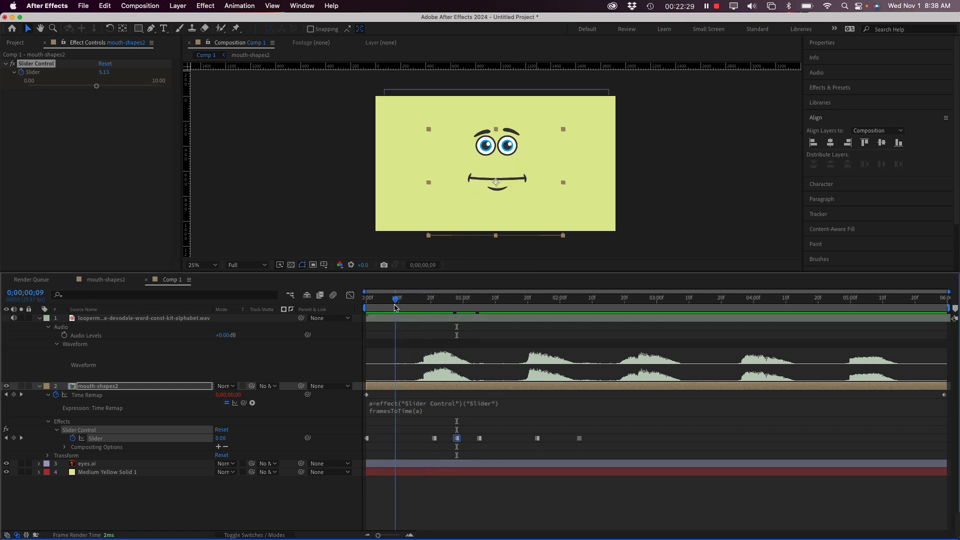
key(space)
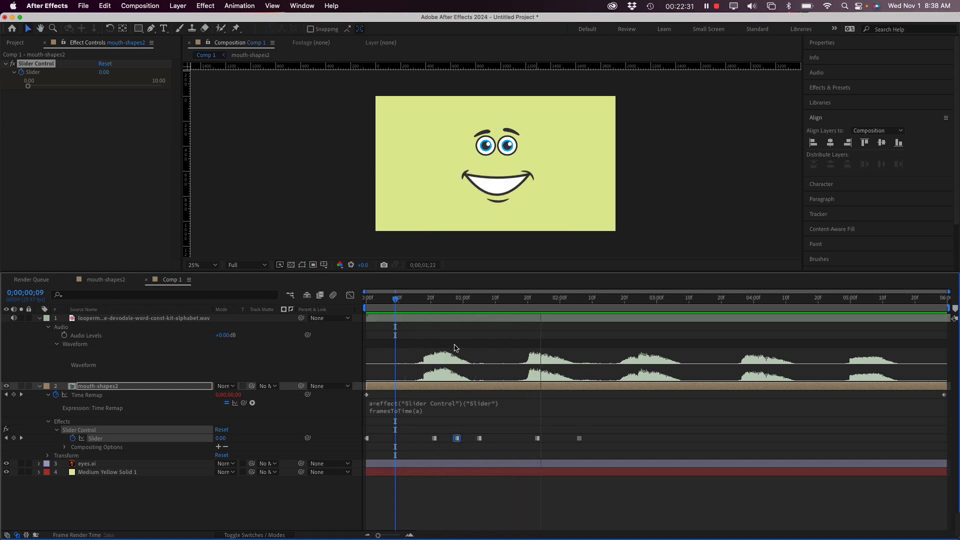
click(403, 300)
click(399, 299)
key(space)
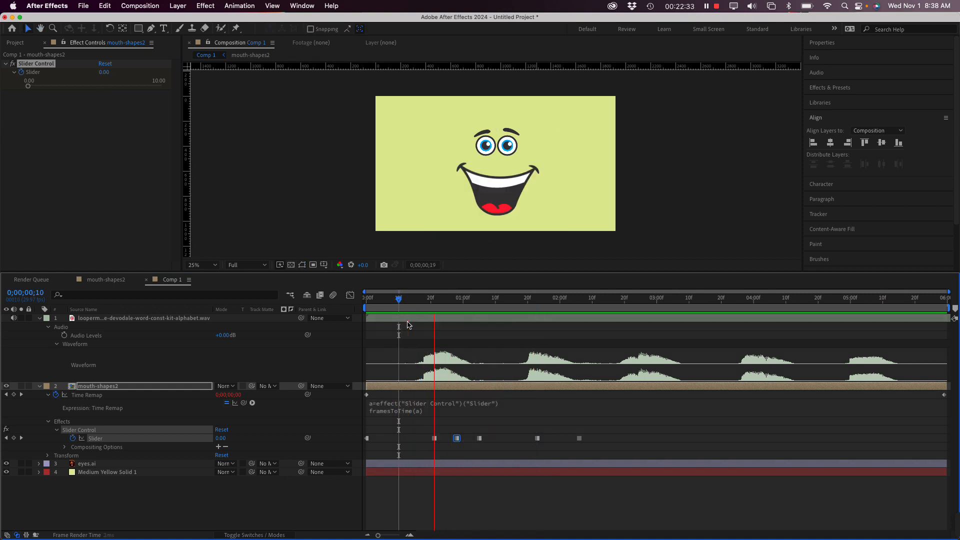
key(space)
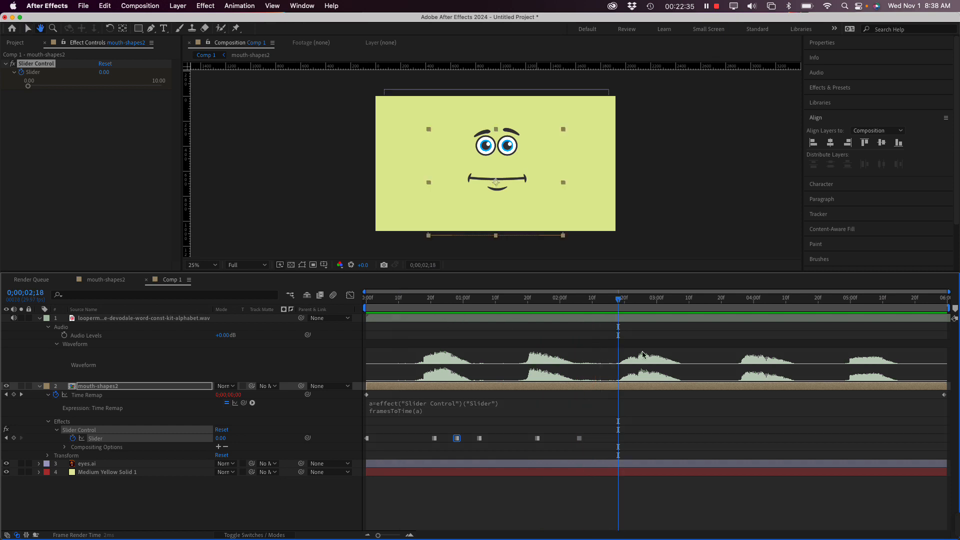
Key the Slider at about 2.47 at 0;00;02;02 to ease the mouth toward closed as the second letter ends.
drag(516, 302, 567, 306)
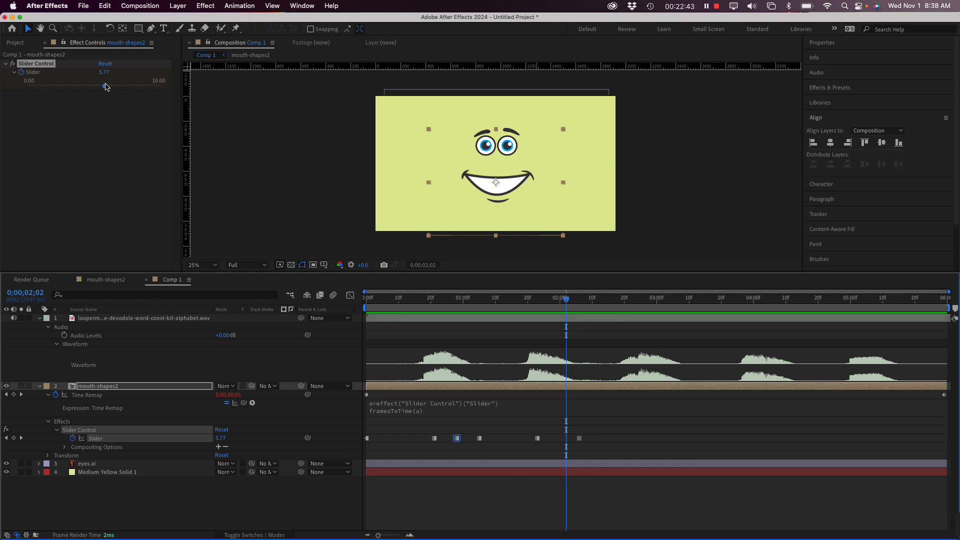
drag(105, 86, 61, 88)
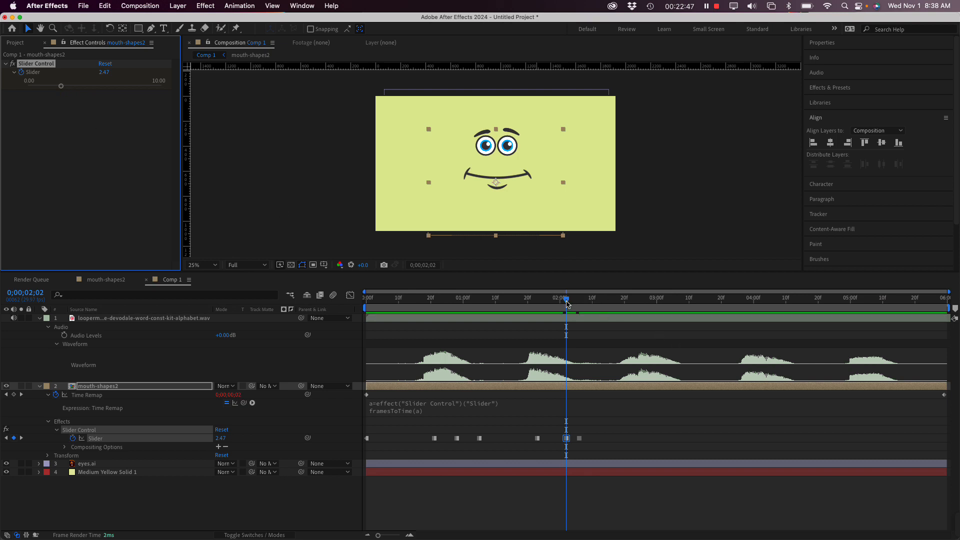
Shift the 2.47 Slider keyframe earlier to 0;00;02;00 and replay the second letter to check its timing.
drag(567, 301, 532, 305)
key(space)
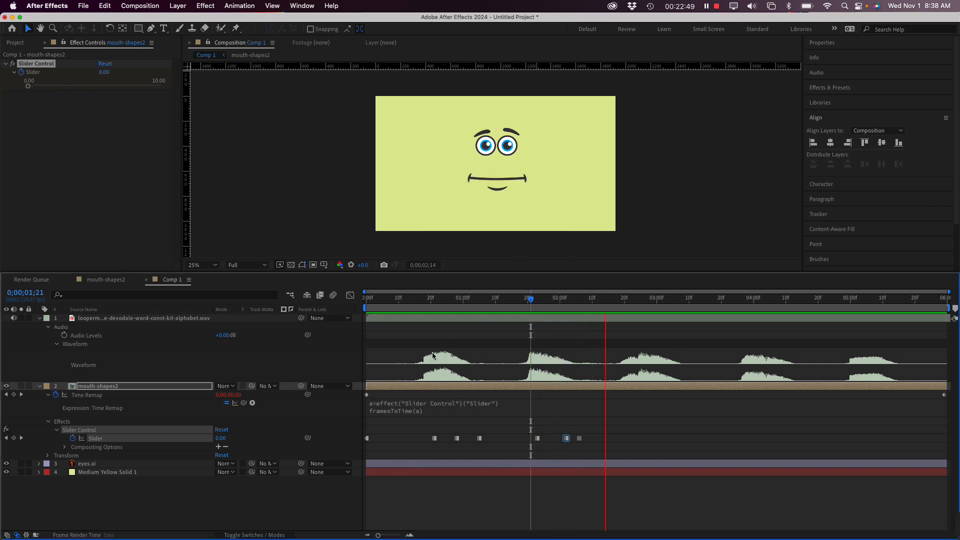
drag(566, 439, 560, 439)
drag(537, 310, 508, 309)
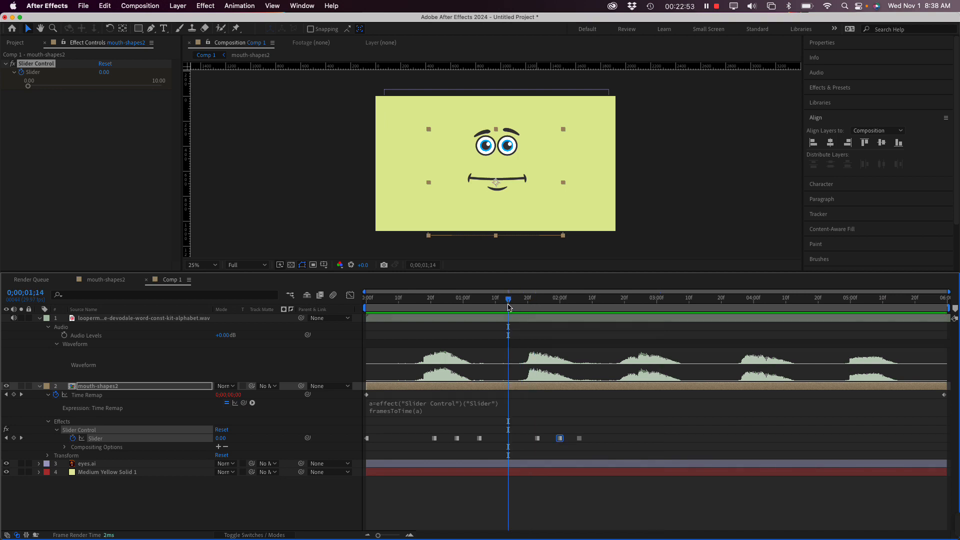
key(space)
key(space)
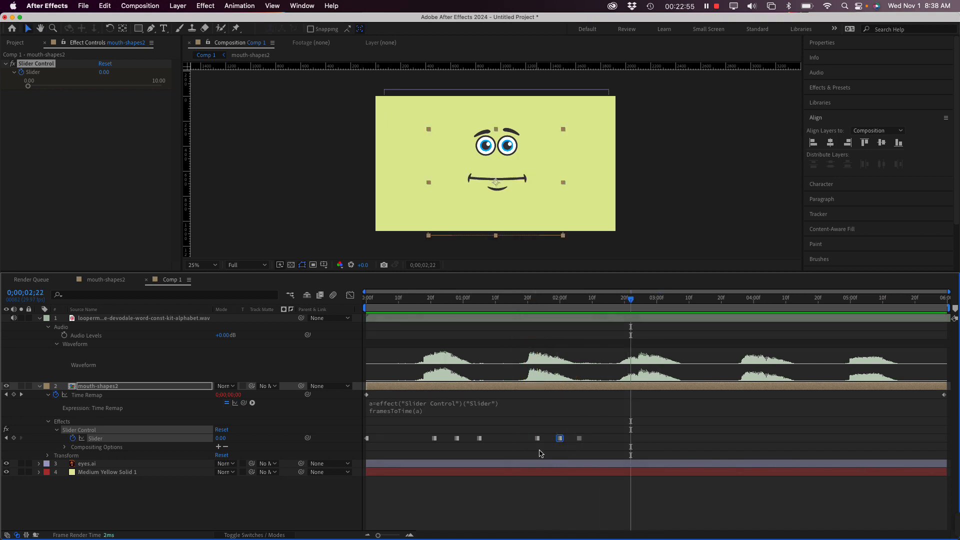
Move the 5.77 Slider keyframe earlier to 0;00;01;21, where the second letter's waveform begins, and preview the lip sync.
drag(528, 302, 531, 303)
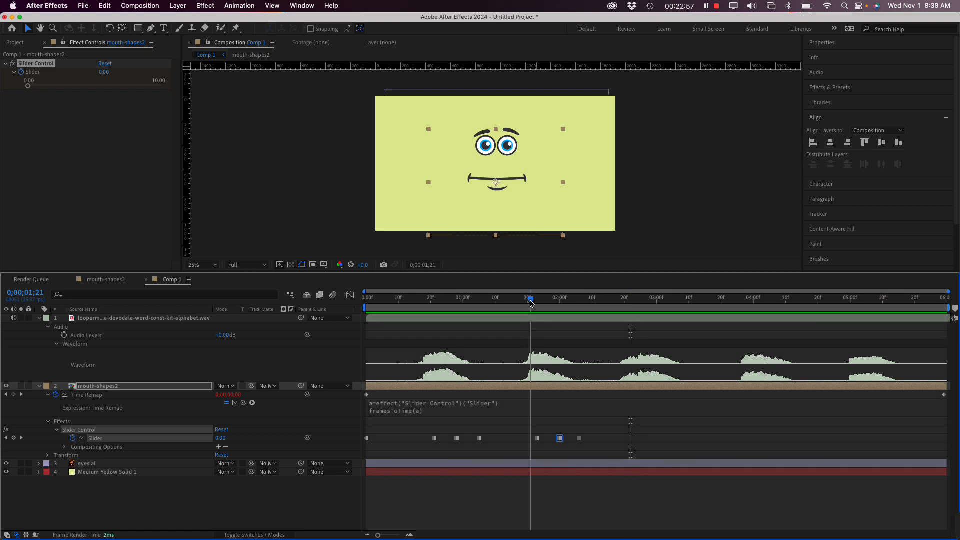
click(536, 439)
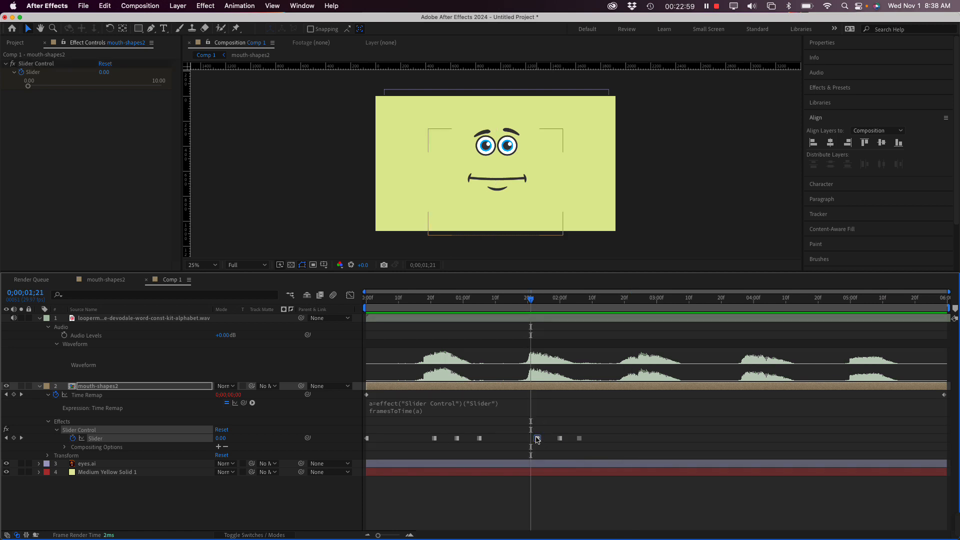
drag(536, 438, 530, 439)
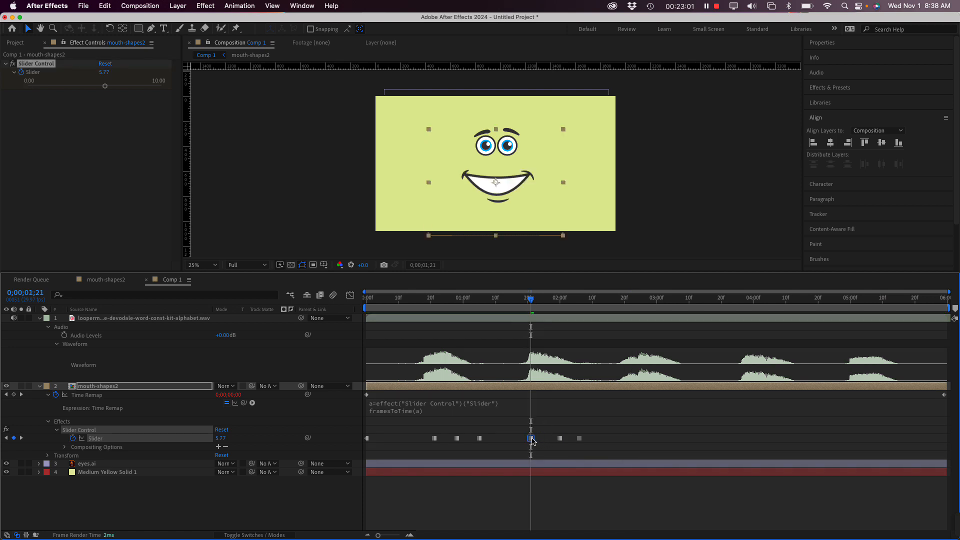
drag(531, 299, 479, 300)
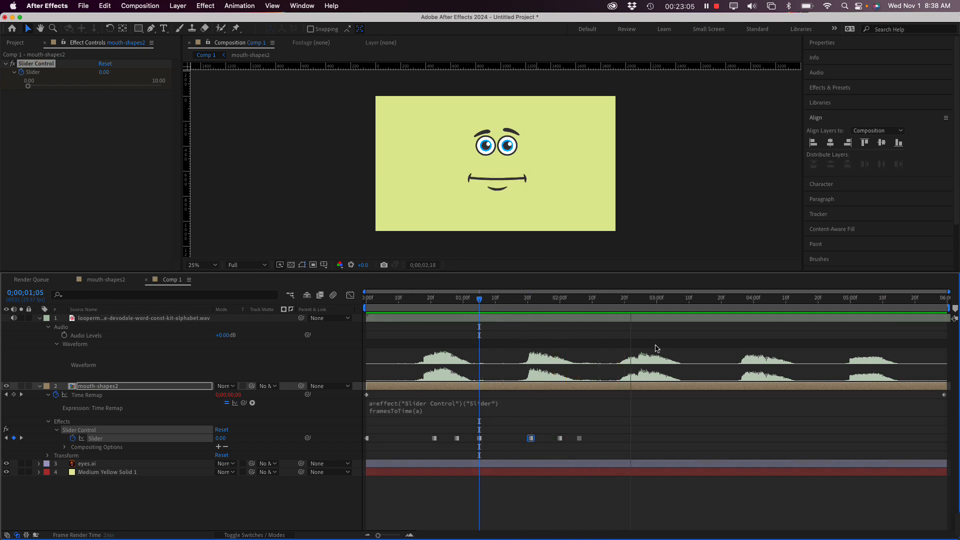
drag(481, 300, 396, 300)
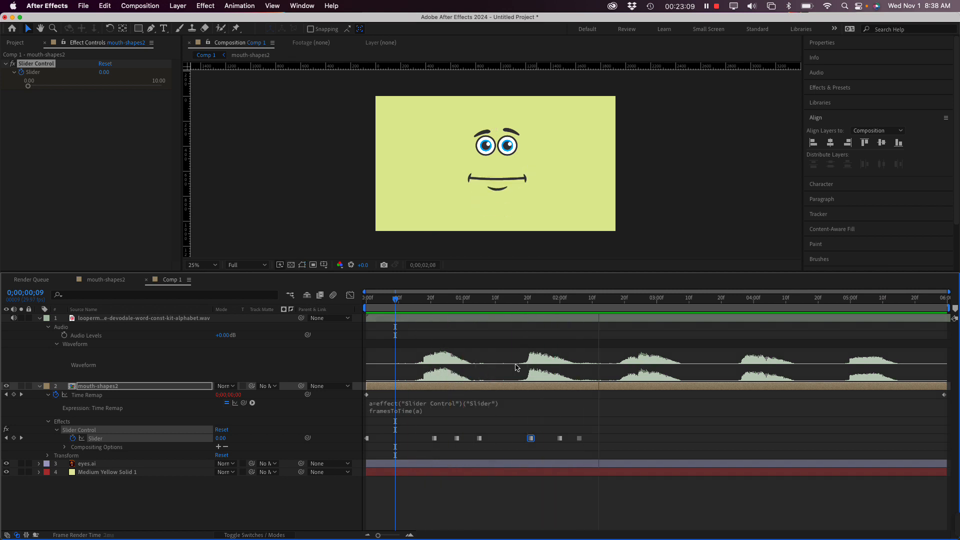
key(space)
Scrub and replay the first two letters, comparing the mouth shapes with the waveform peaks and the gaps between them.
click(529, 299)
drag(529, 299, 541, 280)
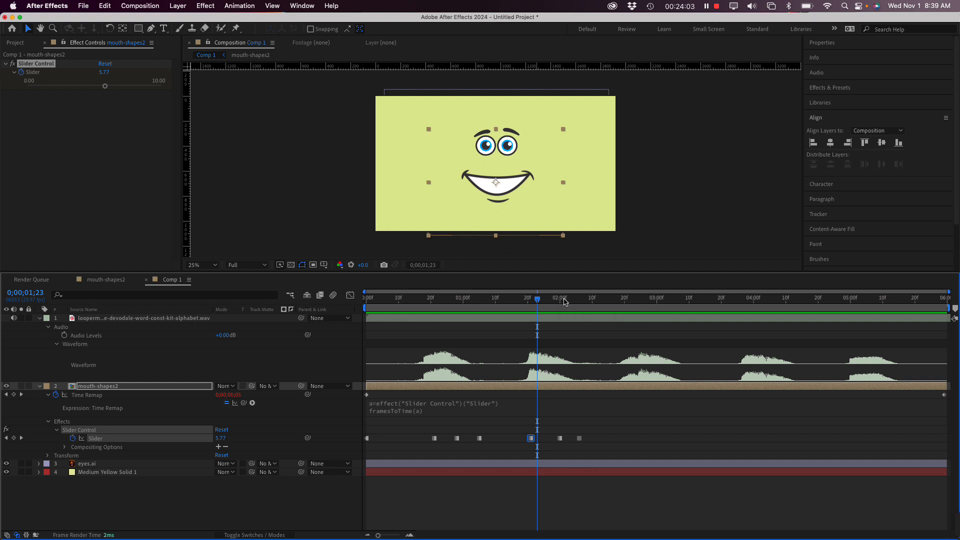
drag(537, 301, 430, 308)
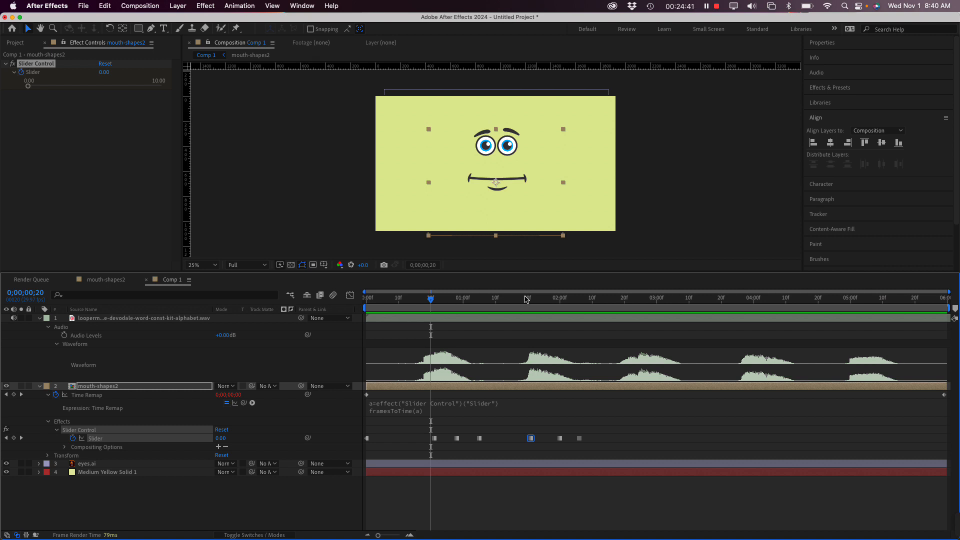
drag(434, 301, 398, 324)
key(space)
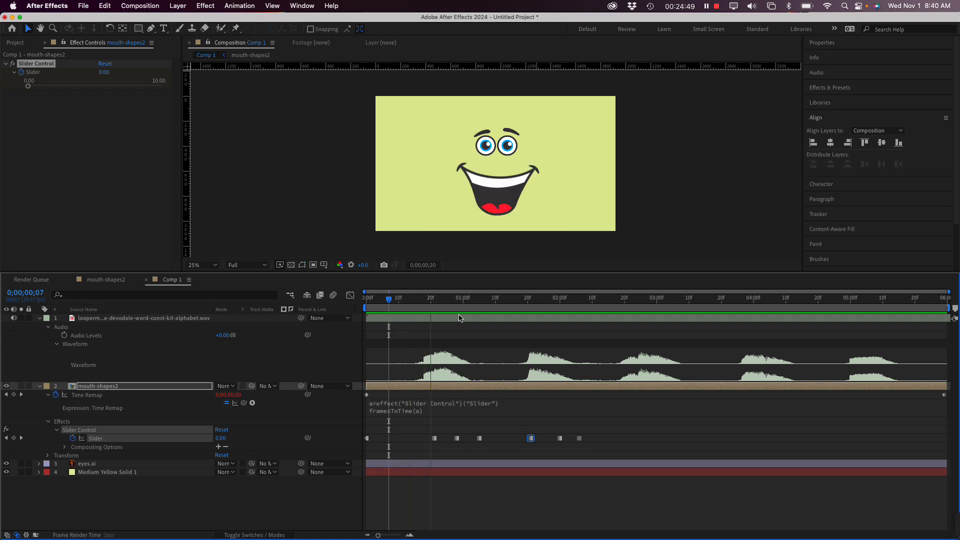
drag(537, 310, 586, 309)
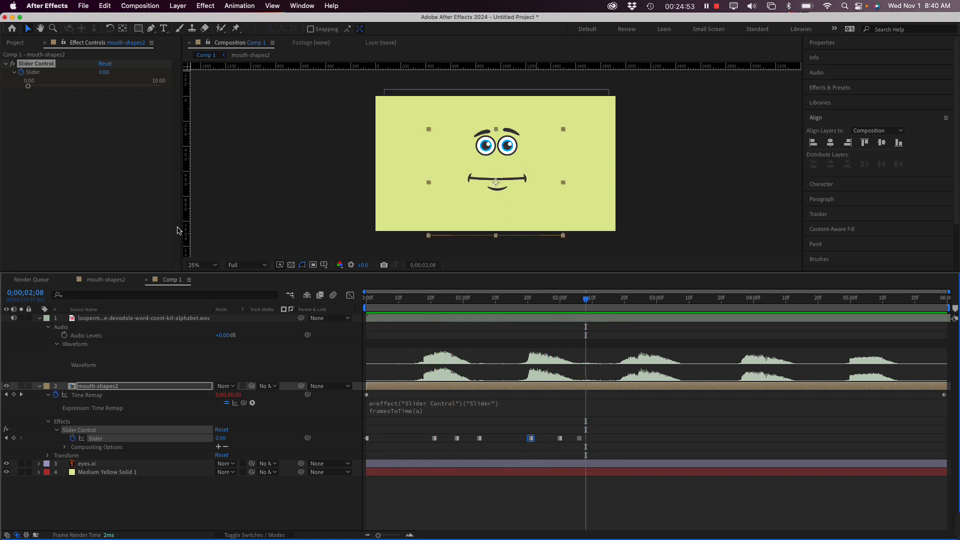
drag(586, 300, 634, 306)
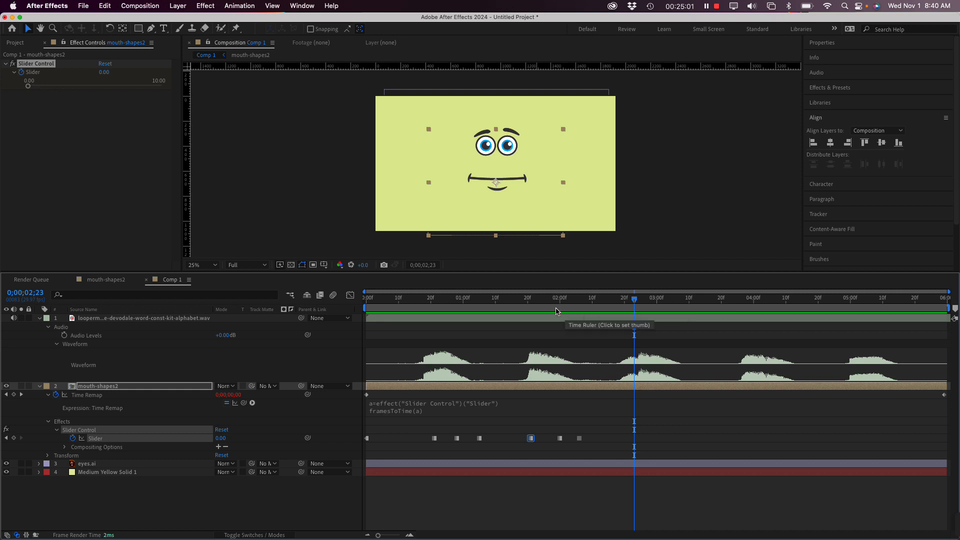
click(463, 304)
click(379, 303)
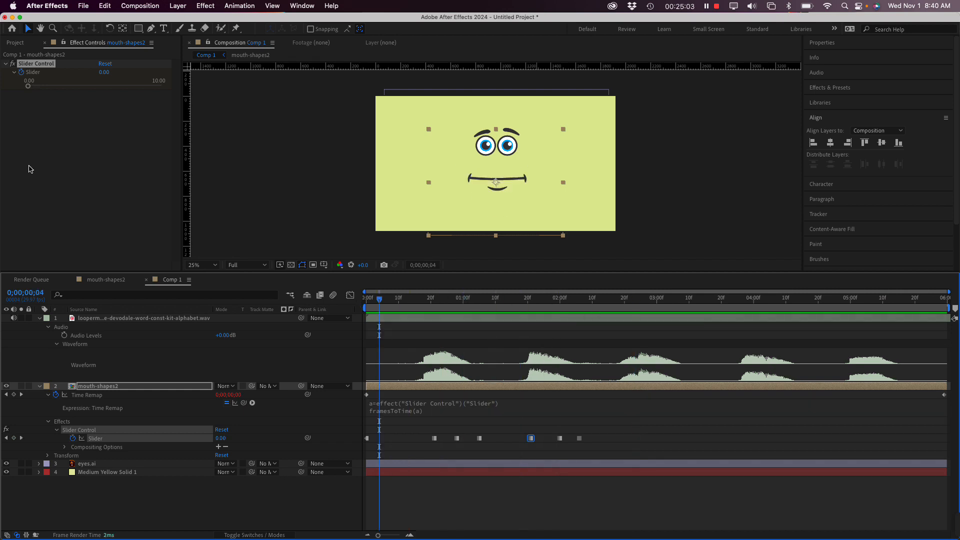
Import the first two MP3 files listed in the assets folder and Audio_10_29_2023_13_42_12.mp3 as footage.
click(31, 169)
click(18, 44)
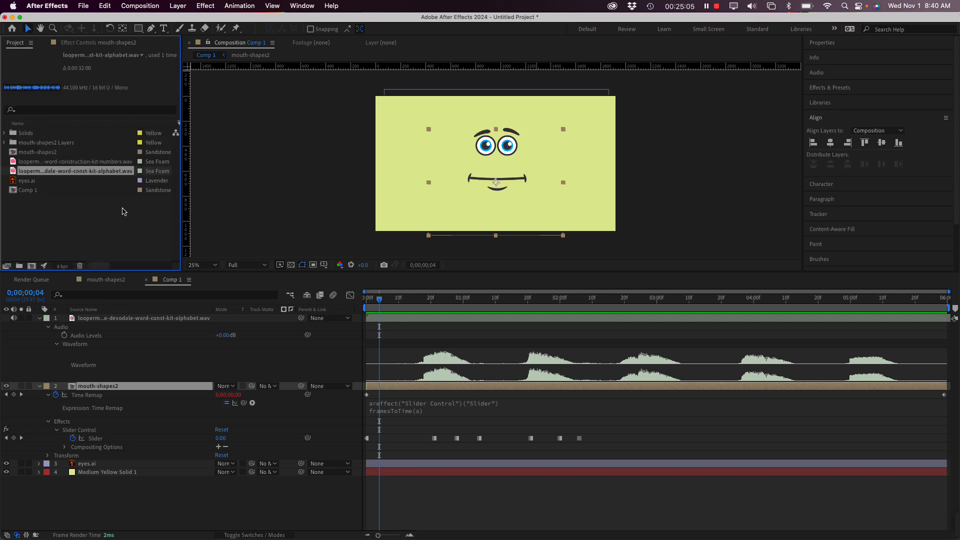
right_click(55, 221)
mouse_move(77, 271)
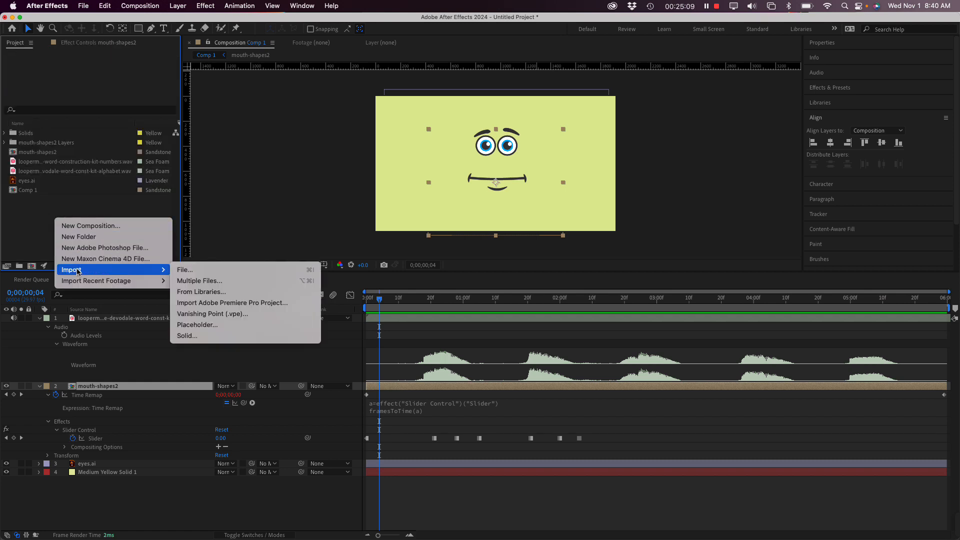
click(186, 272)
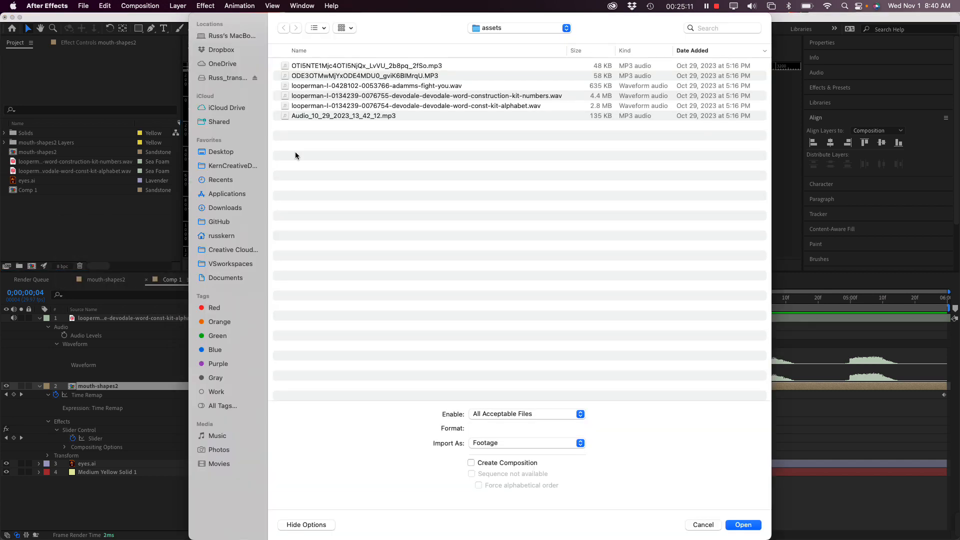
click(310, 68)
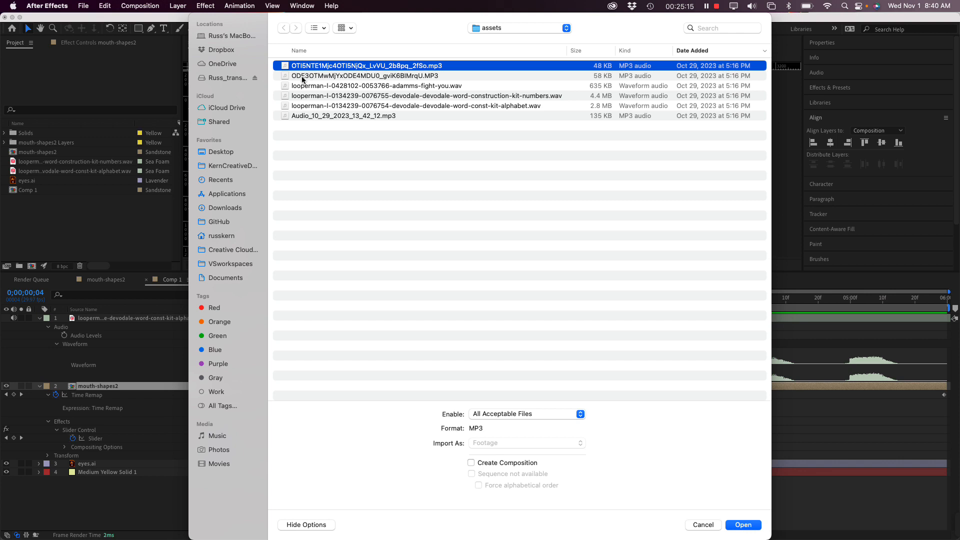
shift+click(303, 76)
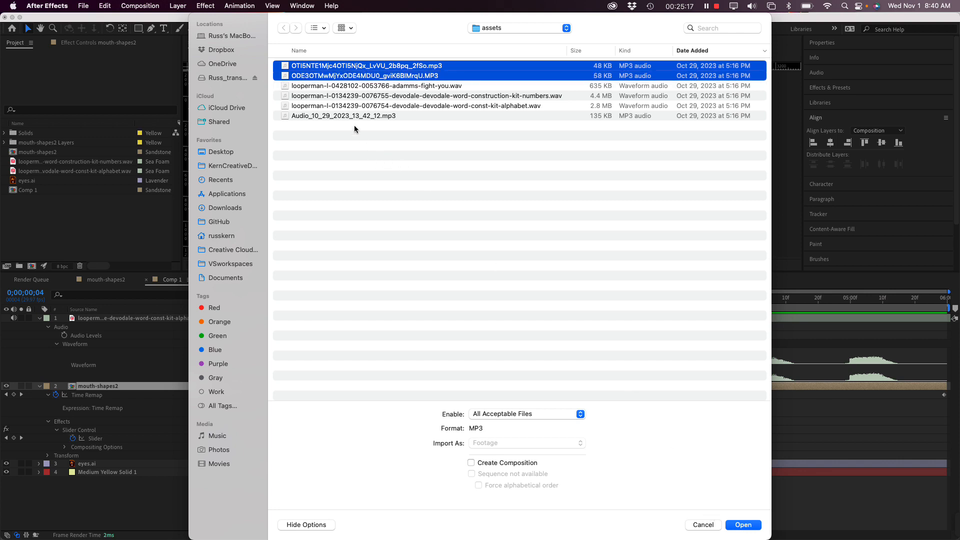
super+click(340, 117)
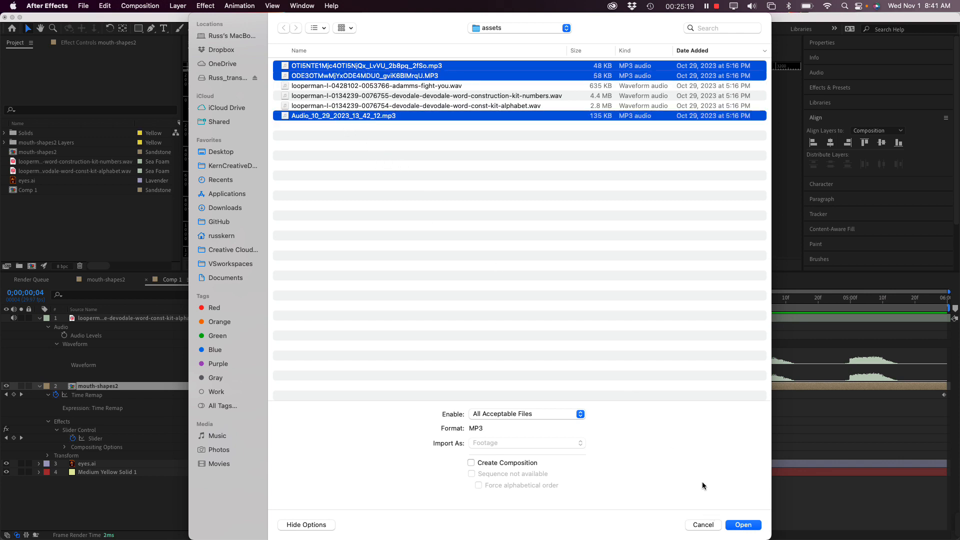
click(742, 525)
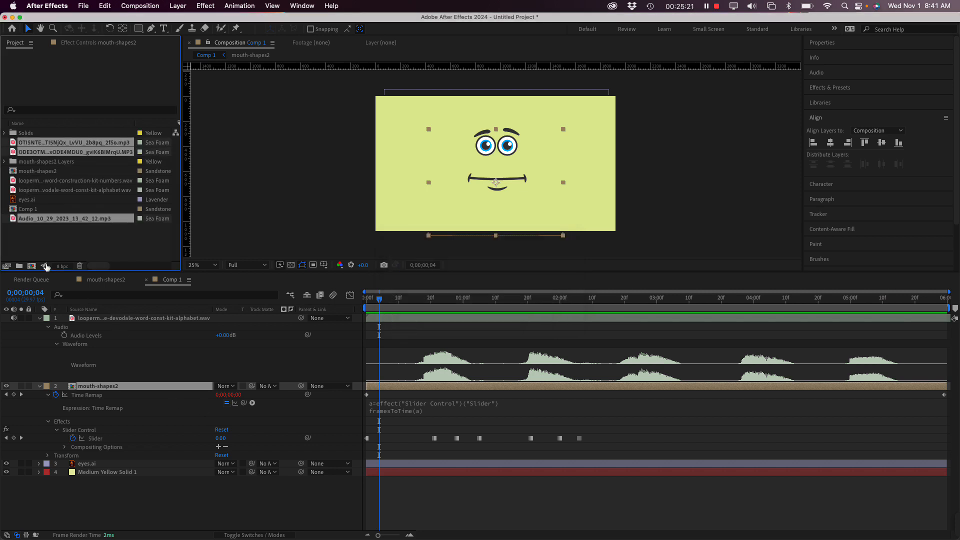
Open the imported MP3 whose name starts with OTI5NTE1 as footage to listen to it.
click(42, 143)
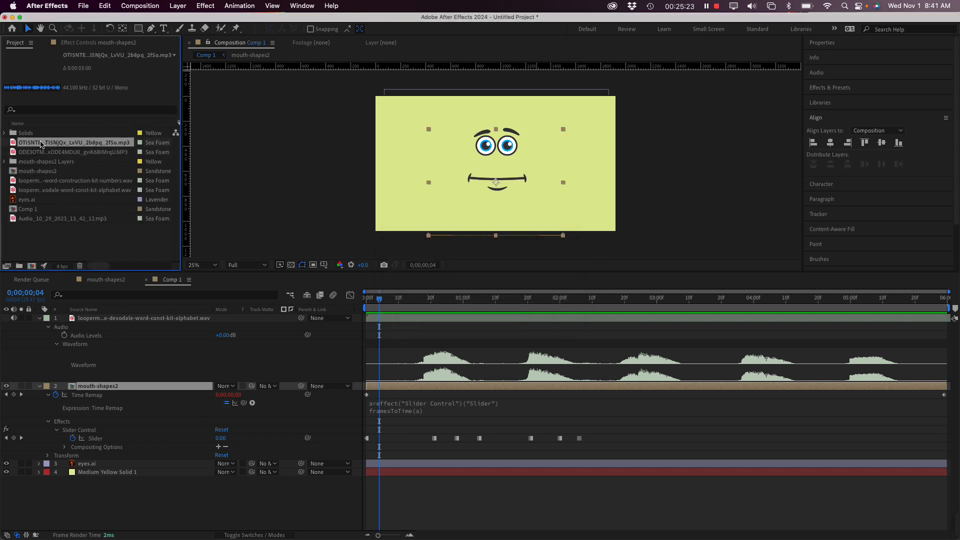
double_click(42, 144)
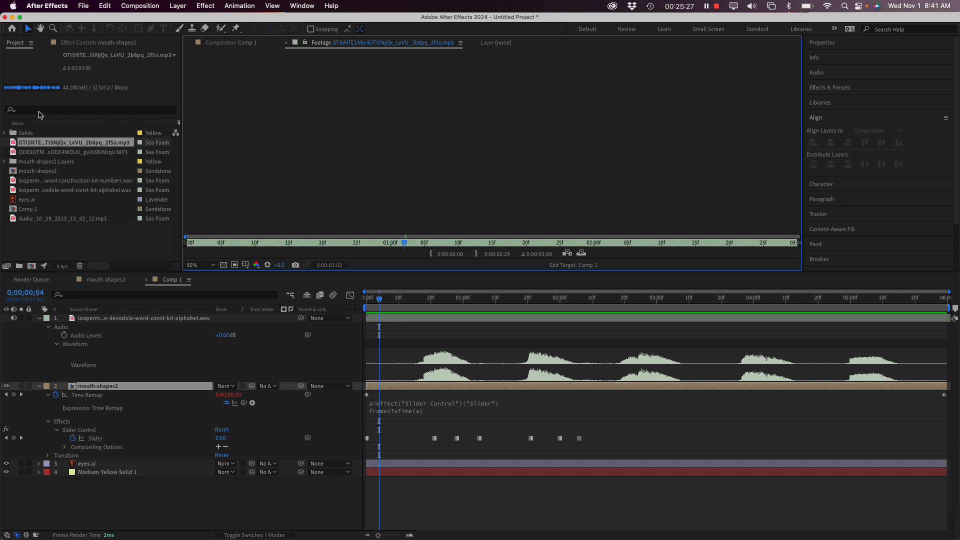
drag(52, 146, 91, 144)
Enlarge the project area and create a 1920x1080, 29.97 fps, six-second composition named Apologize.
click(50, 250)
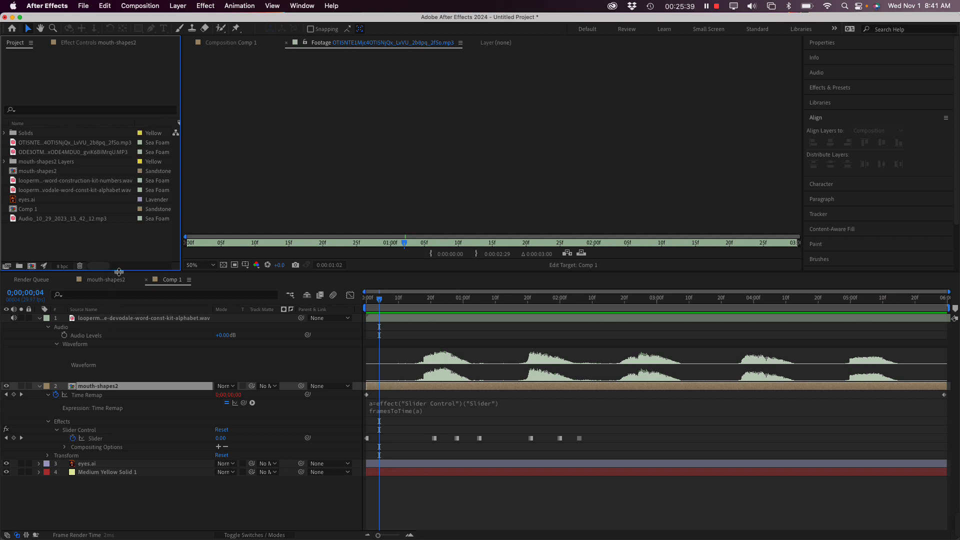
drag(119, 272, 119, 355)
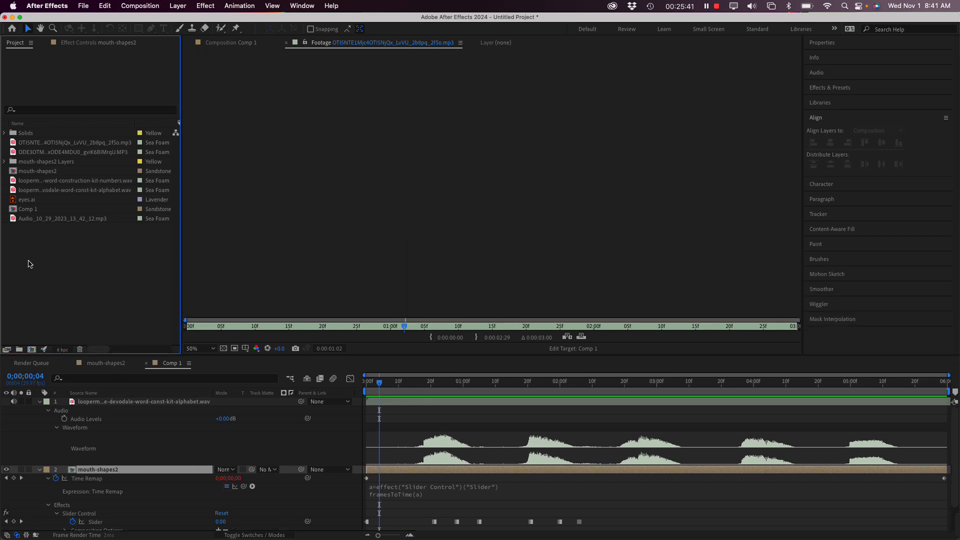
click(31, 349)
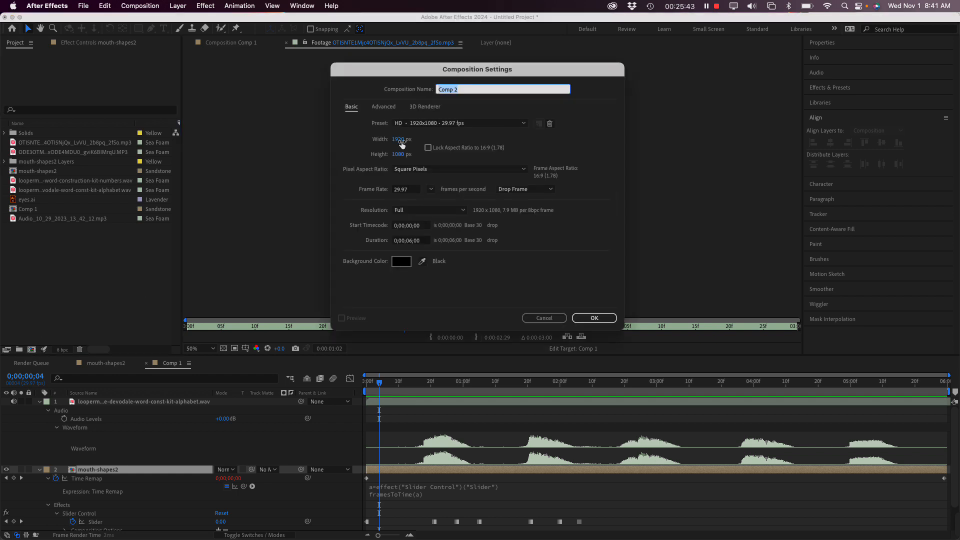
text(Apologize)
key(Return)
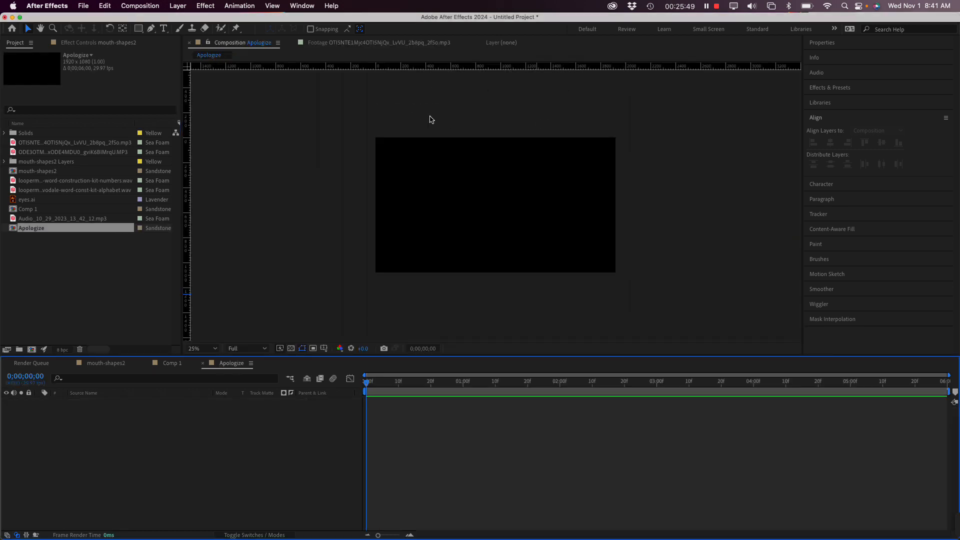
Add a comp-sized medium yellow solid as the background of the Apologize composition.
right_click(129, 408)
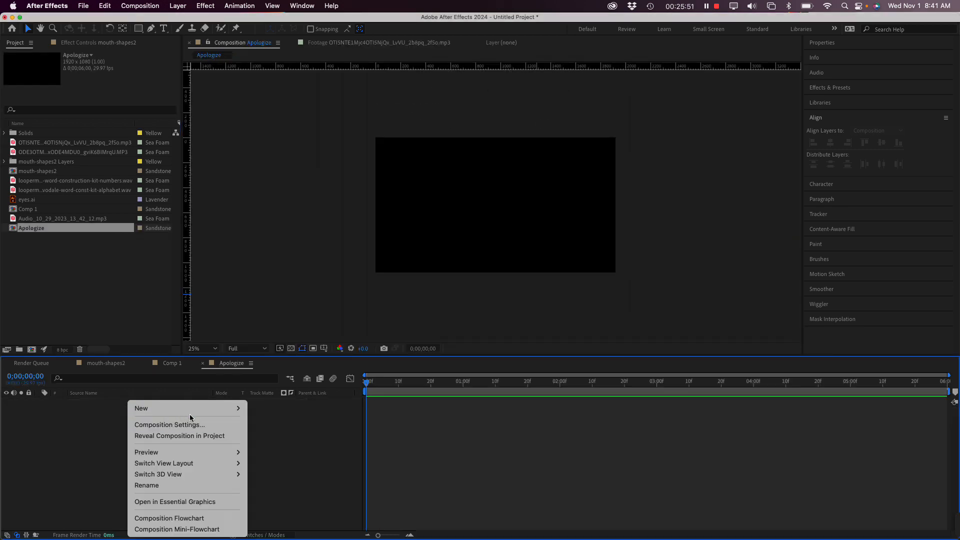
mouse_move(238, 411)
click(265, 437)
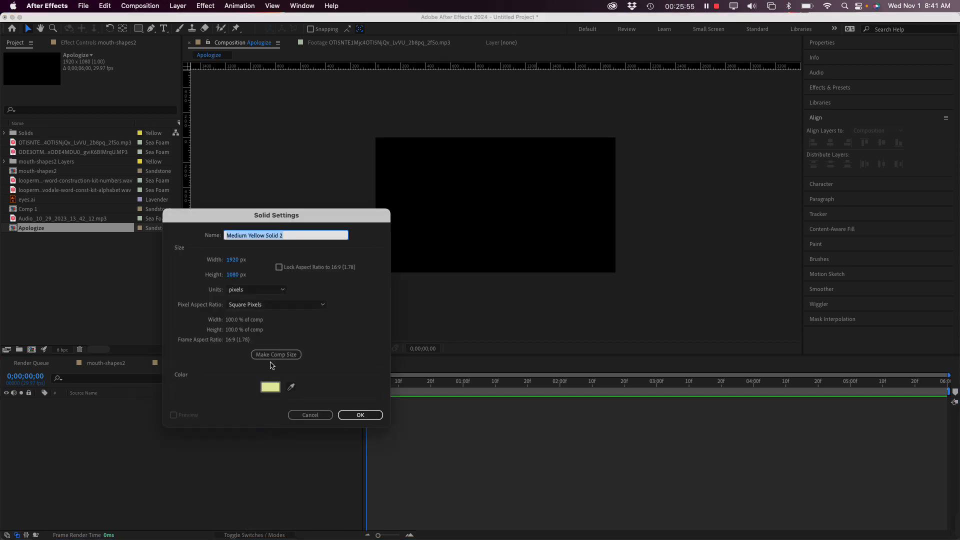
click(359, 421)
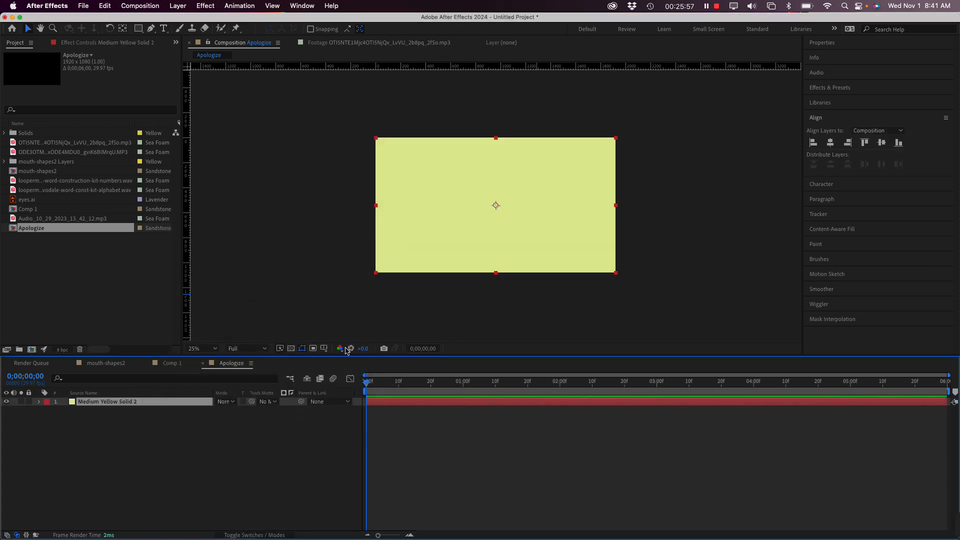
Place eyes.ai over the yellow solid and scale it to more than double size, centred in the upper part of the frame.
click(130, 460)
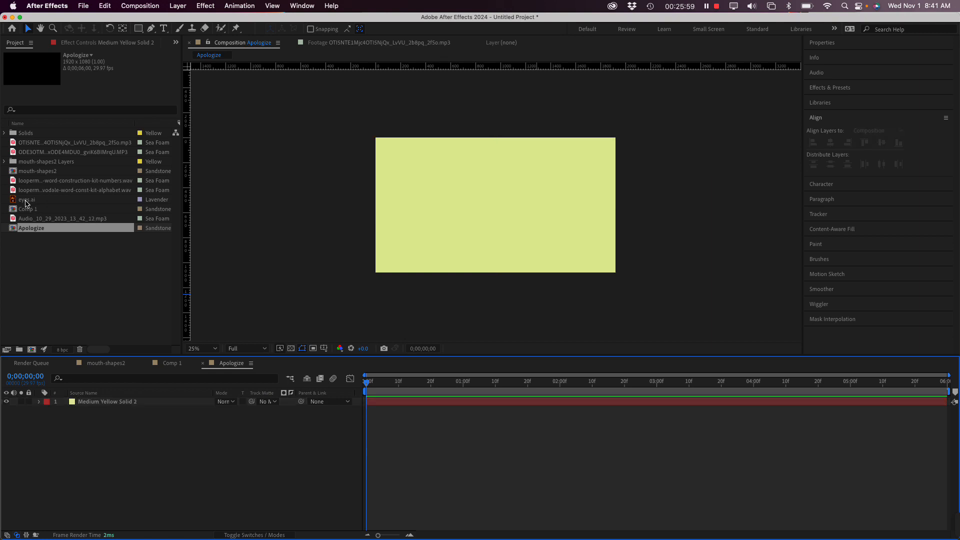
drag(26, 200, 509, 193)
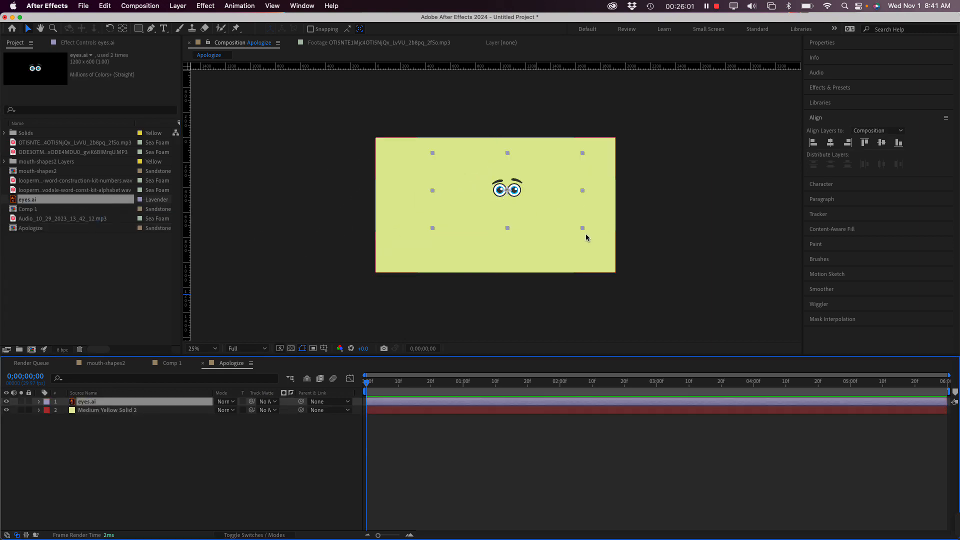
drag(583, 229, 611, 249)
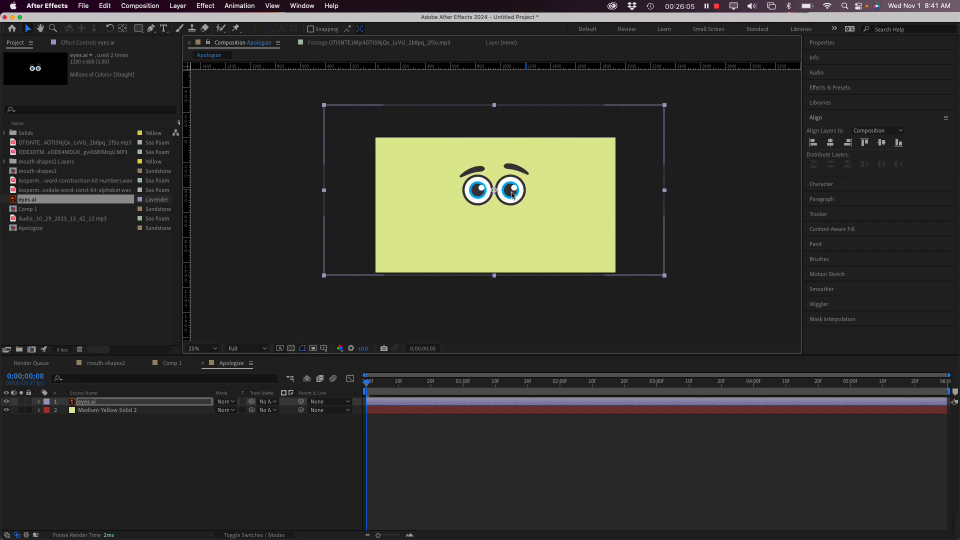
Copy the slider-rigged mouth-shapes2 layer from Comp 1 into the Apologize composition, above eyes.ai.
click(50, 318)
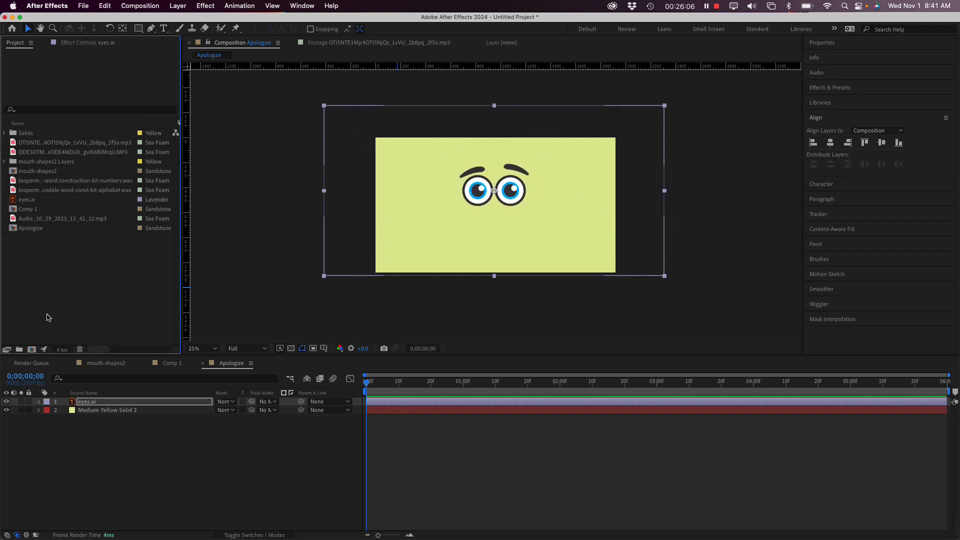
click(32, 173)
key(Return)
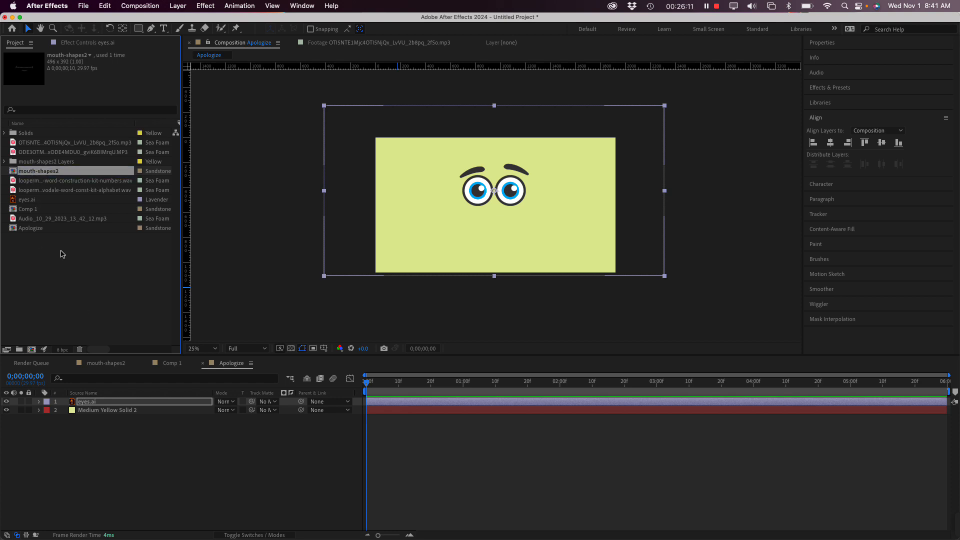
click(172, 364)
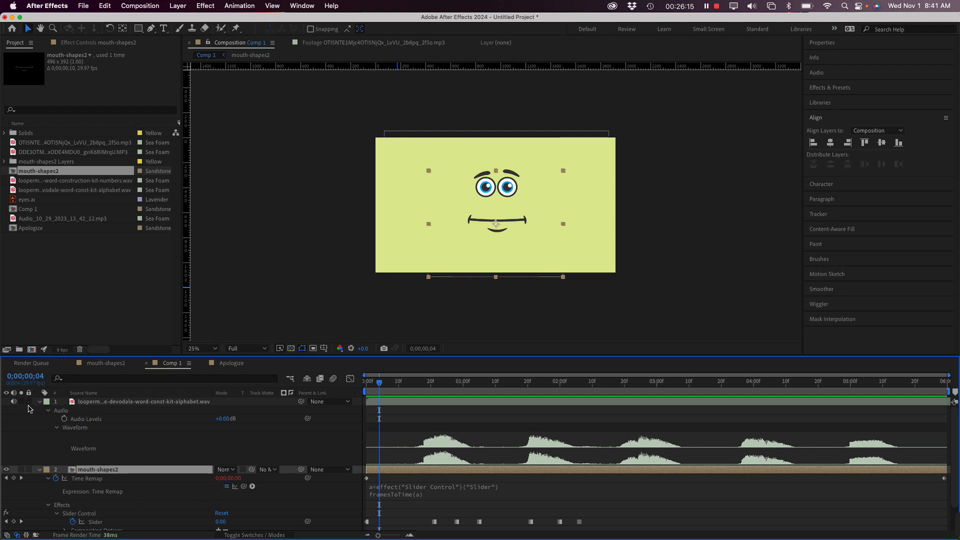
scroll(125, 444, down, 2)
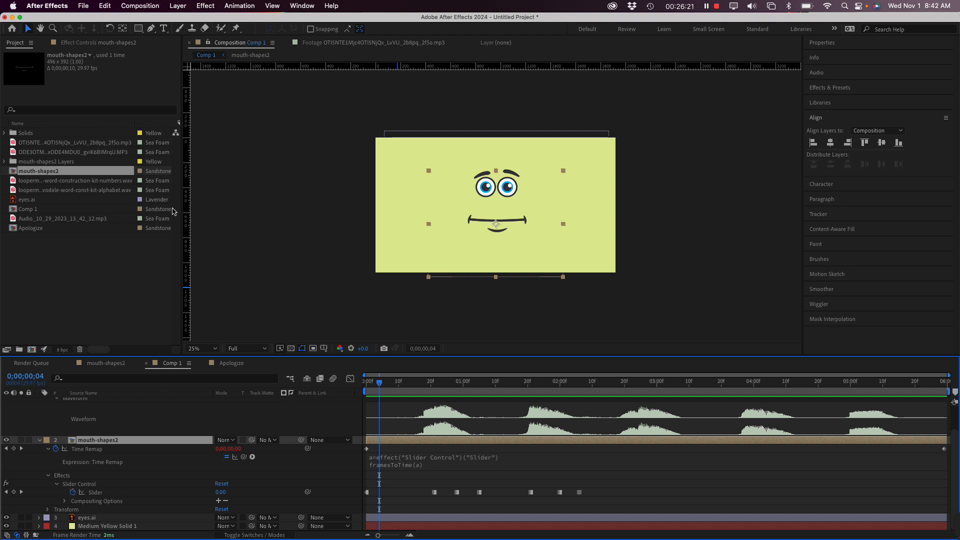
click(227, 363)
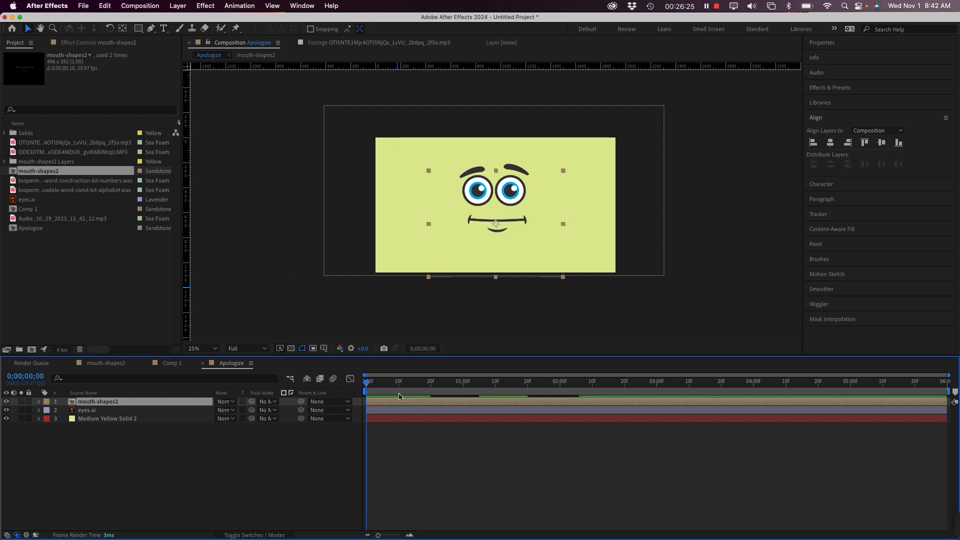
Delete the copied Slider keyframes of mouth-shapes2 in Apologize, keeping only the one at the first frame.
mouse_move(371, 388)
mouse_down()
mouse_move(479, 387)
mouse_move(366, 387)
mouse_up()
click(39, 403)
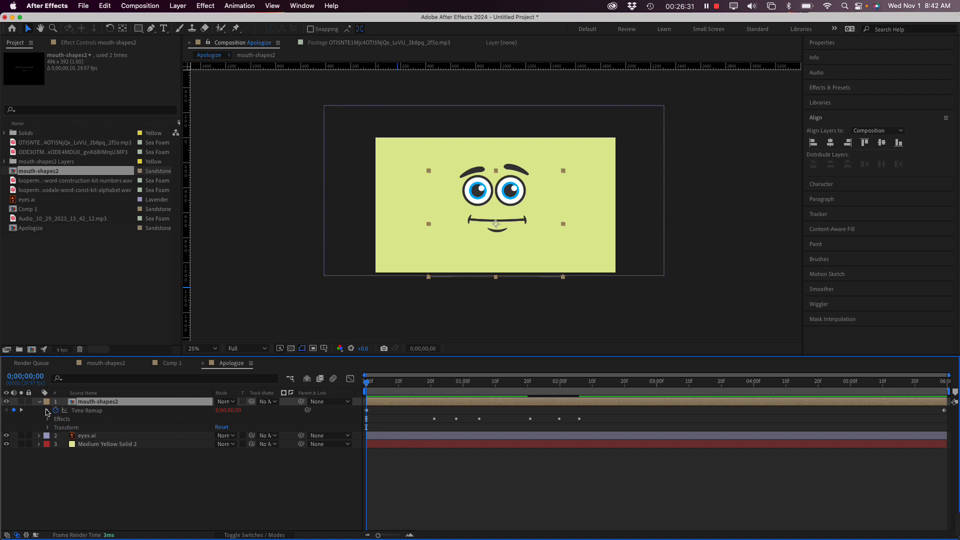
click(48, 419)
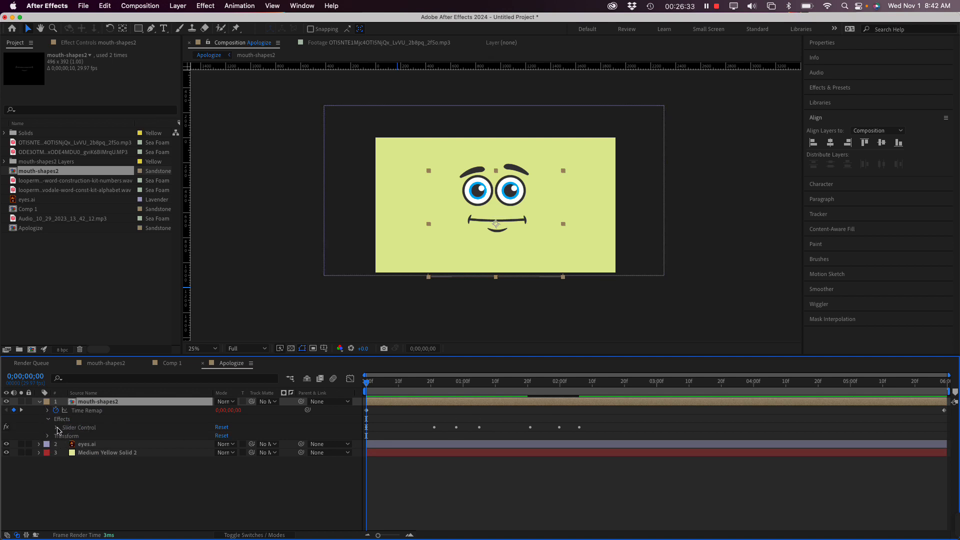
click(56, 428)
drag(612, 429, 418, 444)
key(Delete)
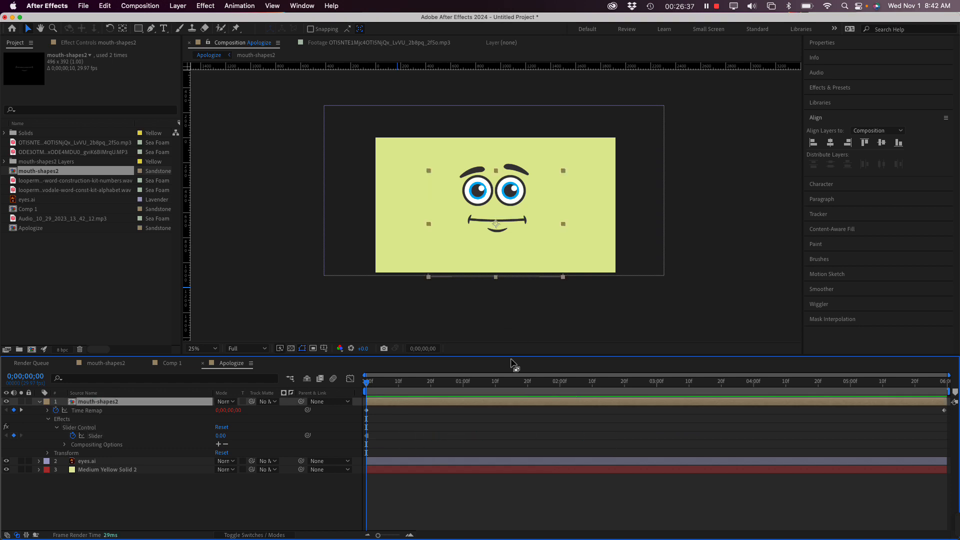
Enlarge the timeline area, centre the mouth beneath the eyes in the Apologize composition, and collapse the mouth-shapes2 properties.
drag(504, 357, 502, 302)
drag(518, 195, 515, 206)
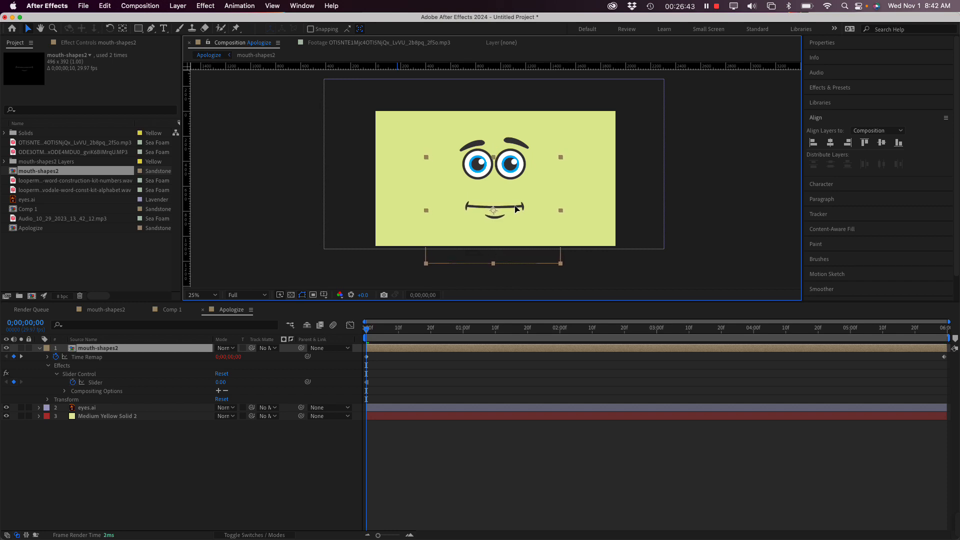
click(40, 349)
click(39, 349)
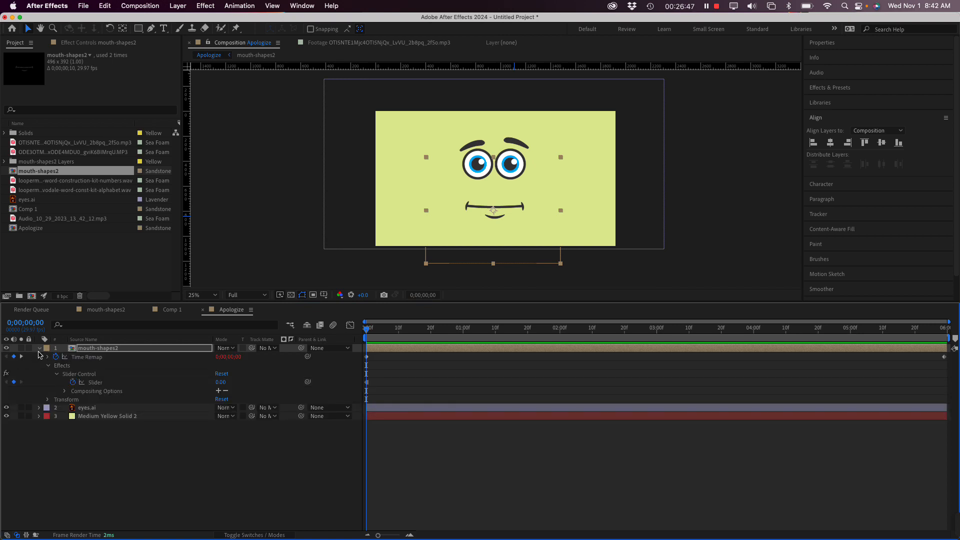
click(39, 349)
click(68, 465)
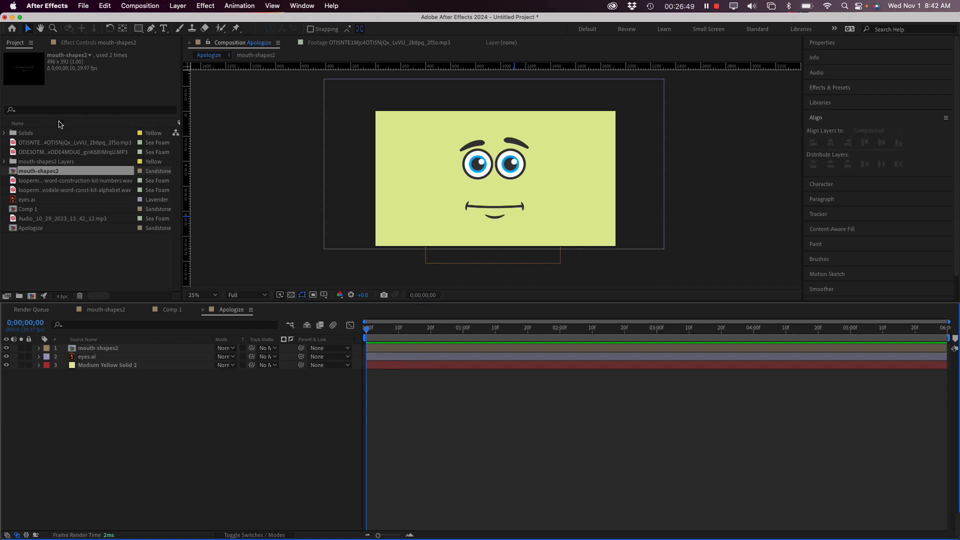
Add the MP3 whose name starts with OTI5NTE1 as the top layer of Apologize and reveal its audio waveform.
click(42, 145)
drag(75, 259, 94, 345)
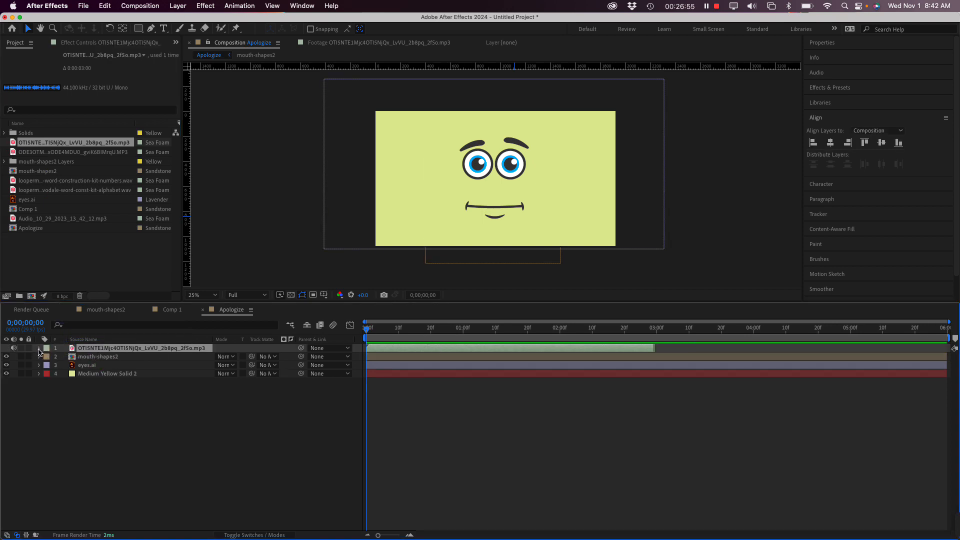
click(40, 349)
click(48, 357)
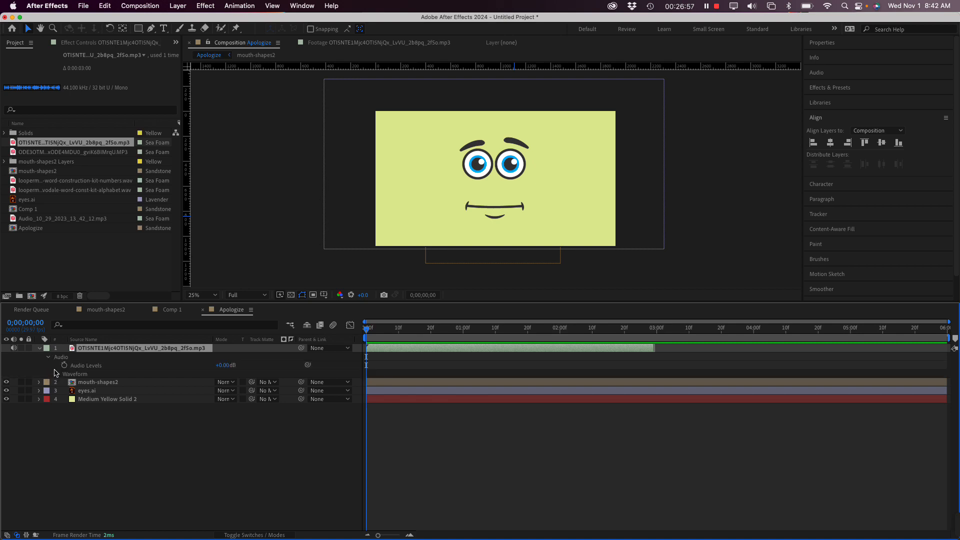
click(57, 375)
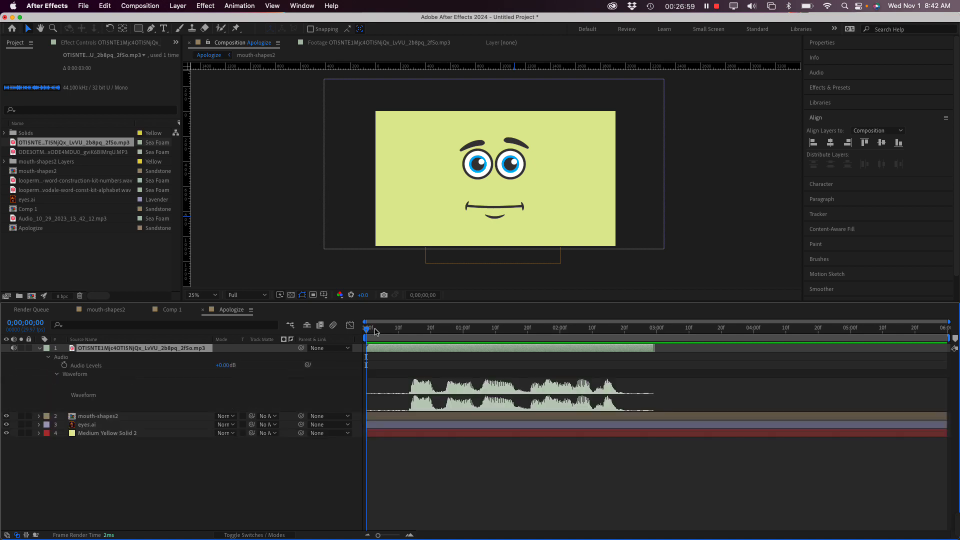
Play the Apologize composition to hear the voice against its waveform, and return to the first frame.
key(space)
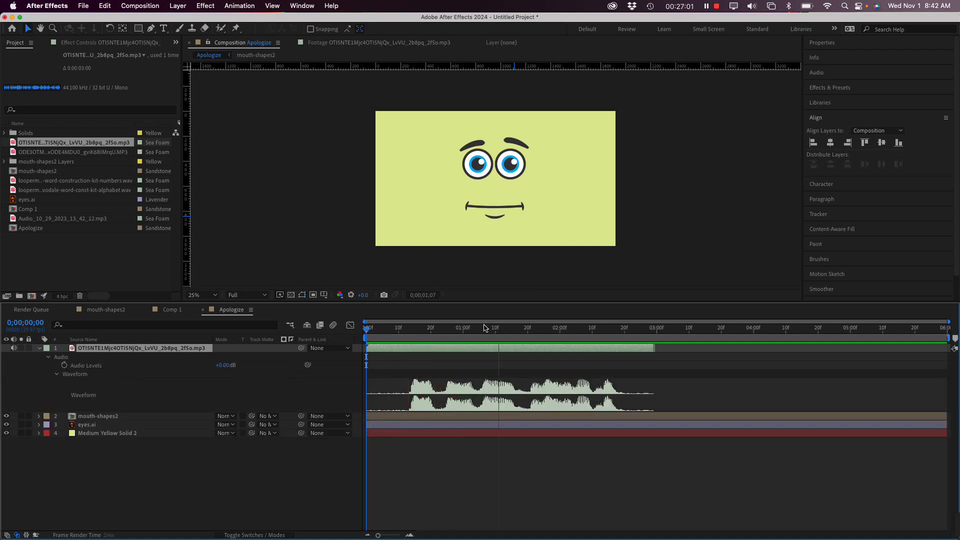
key(space)
drag(438, 335, 362, 338)
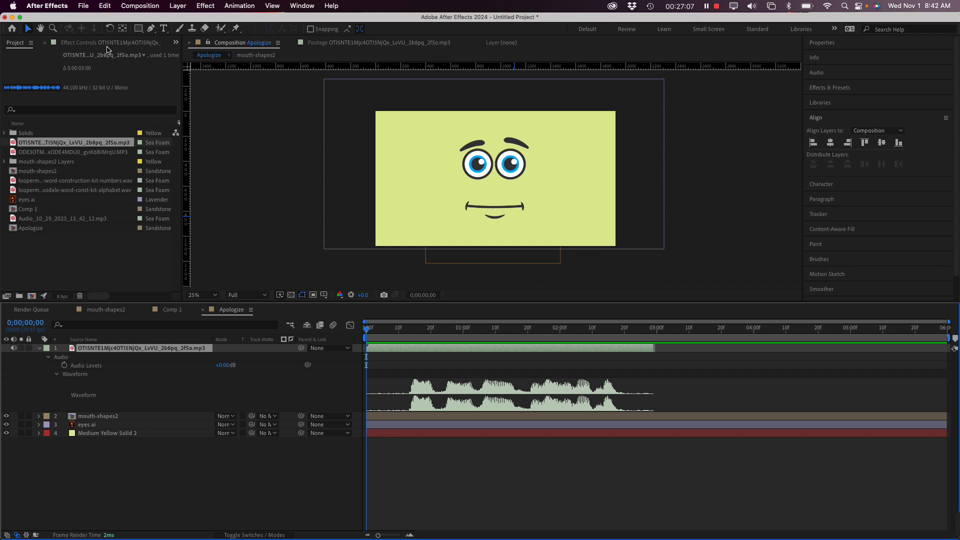
Show the effect controls of mouth-shapes2 and reveal and select its Slider property in the timeline.
click(106, 44)
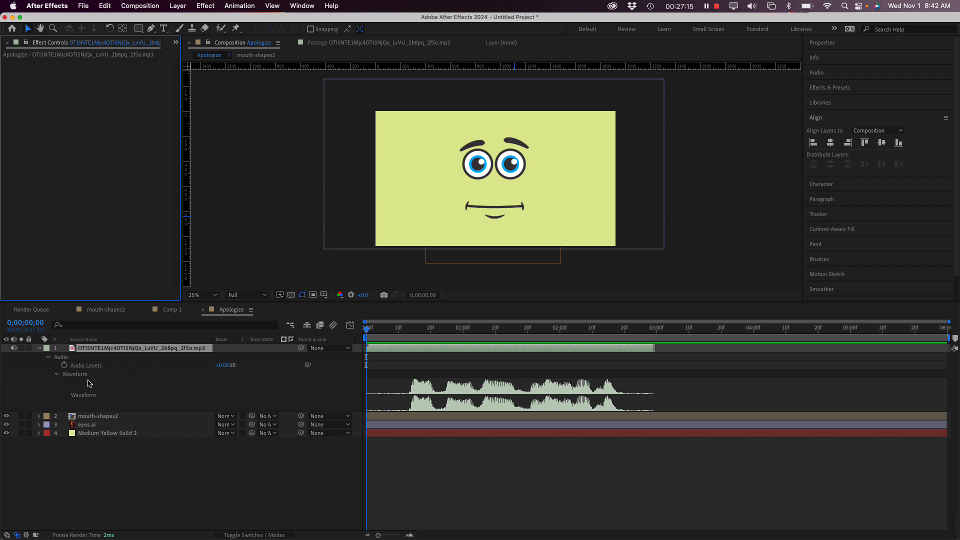
click(95, 417)
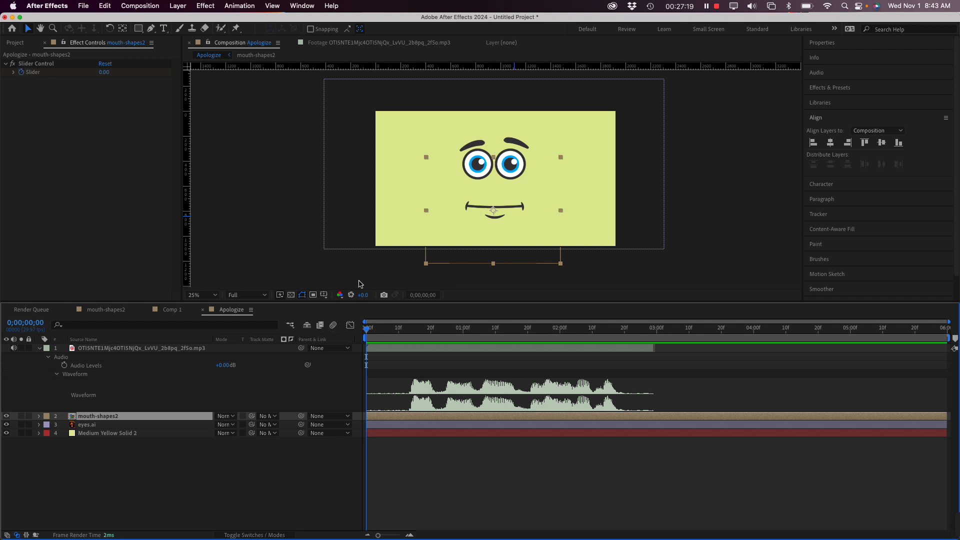
click(35, 83)
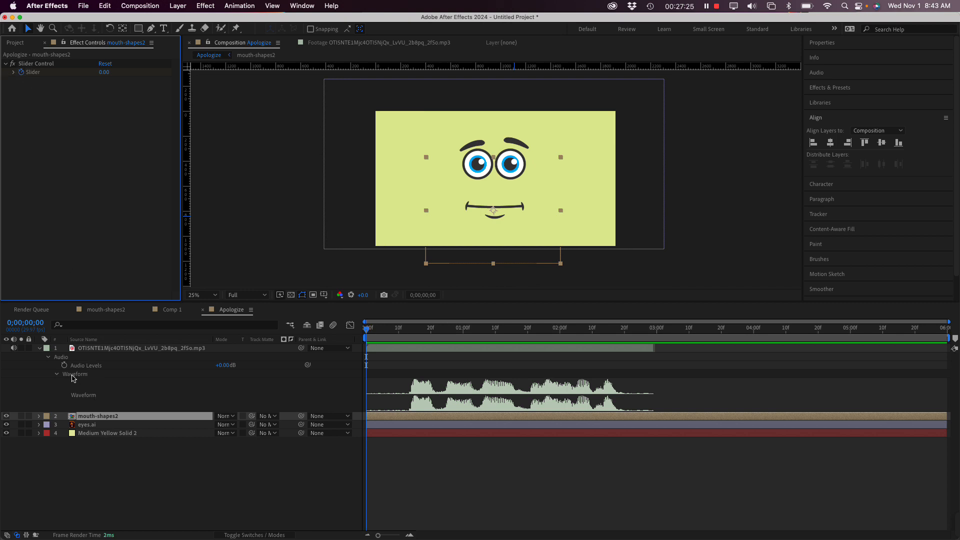
click(39, 416)
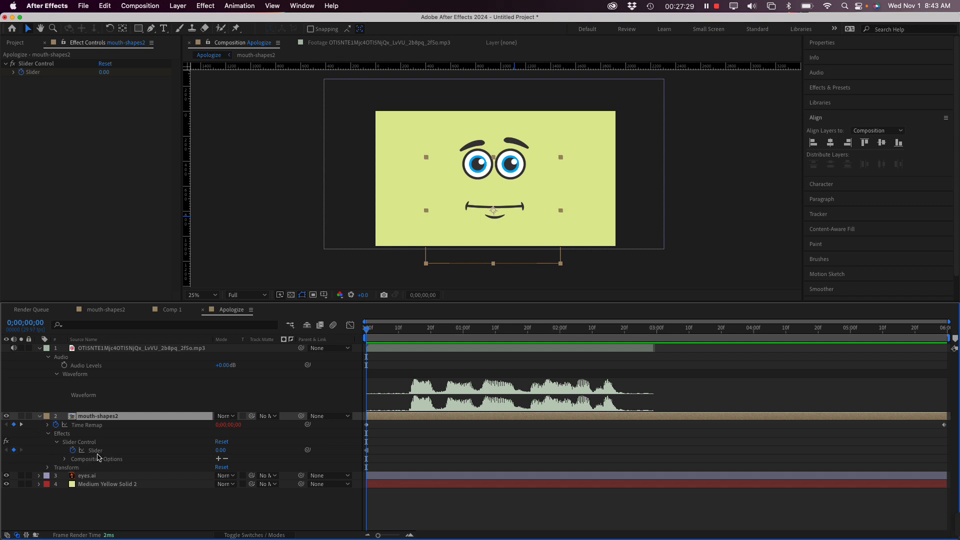
click(94, 450)
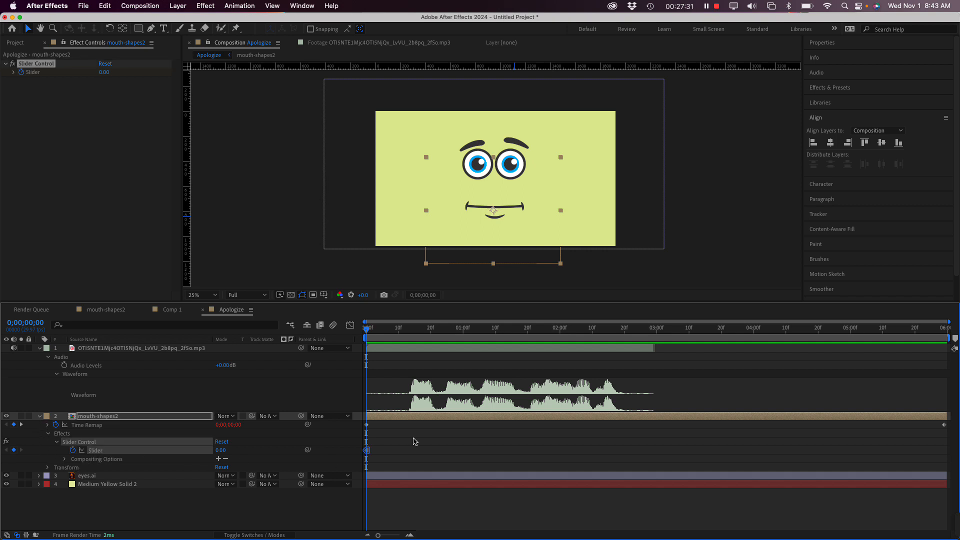
Keyframe the mouth Slider at 7.23 at 0;00;00;15, where the speech starts, and move the mouth slightly up towards the eyes.
mouse_move(370, 334)
mouse_down()
mouse_move(440, 340)
mouse_move(359, 329)
mouse_up()
click(410, 329)
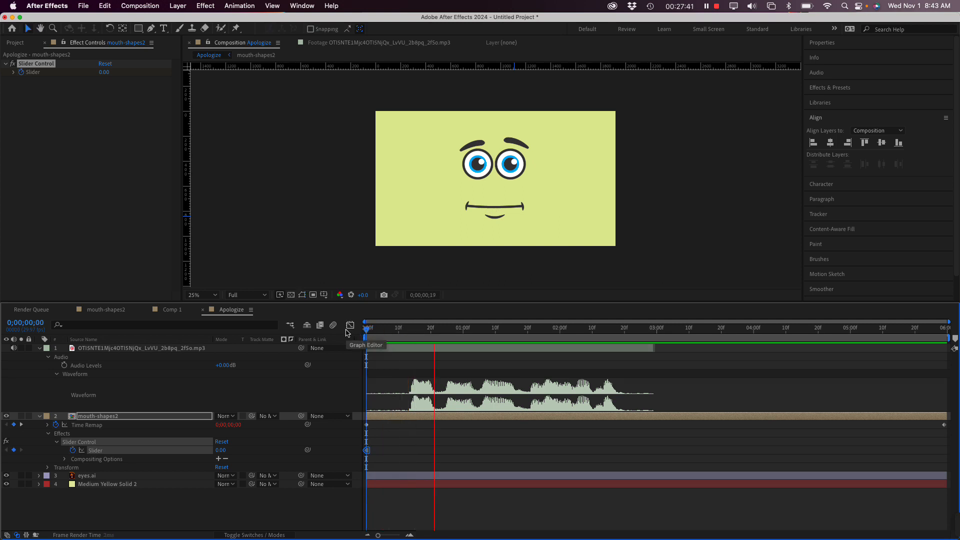
drag(409, 329, 414, 330)
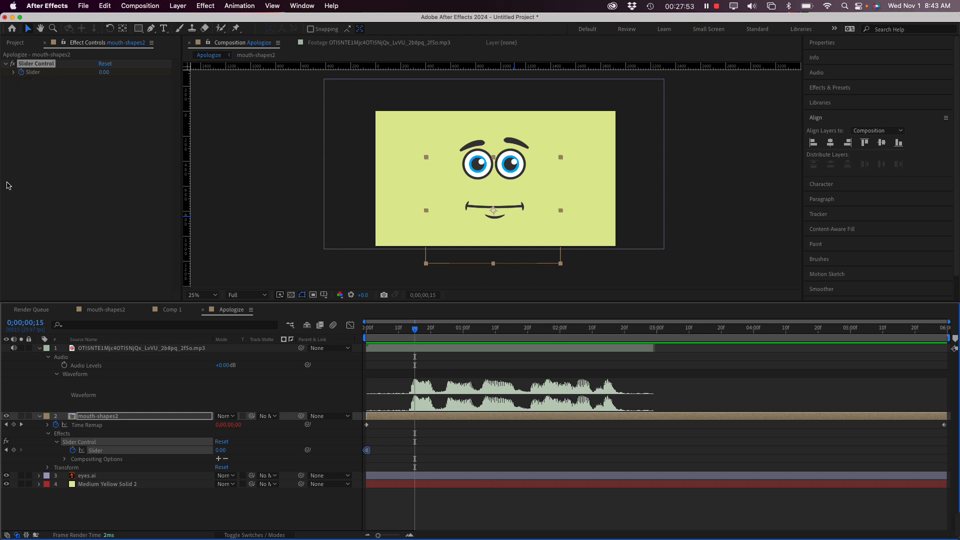
click(13, 73)
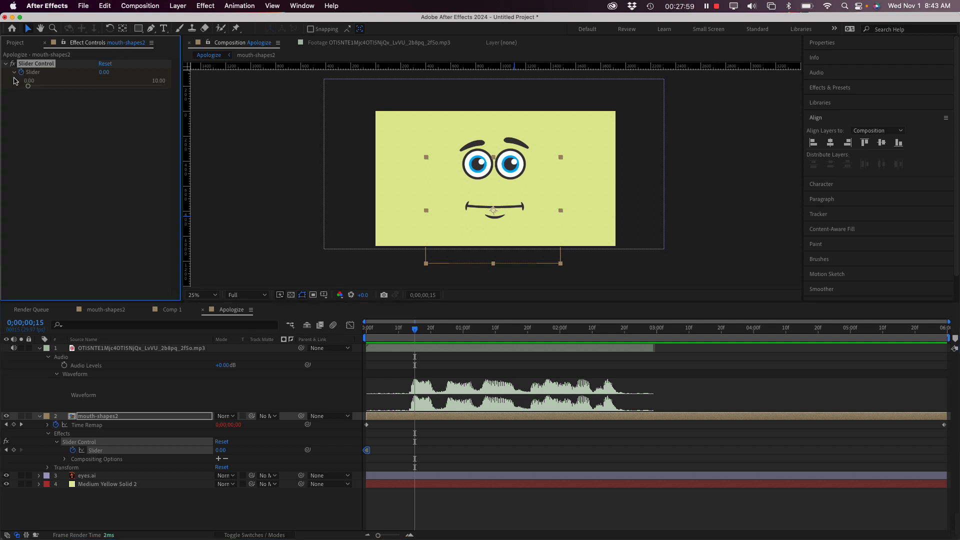
click(28, 86)
drag(28, 87, 124, 89)
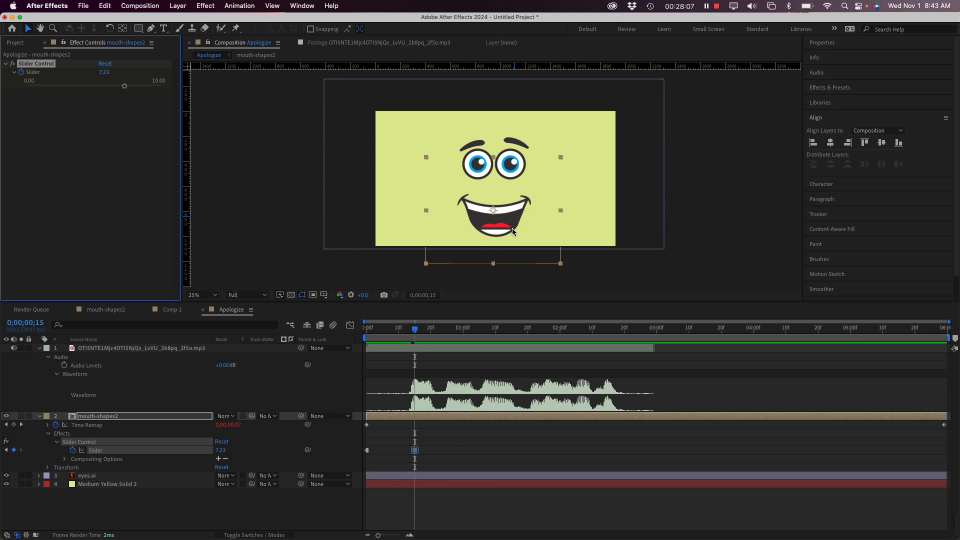
drag(513, 228, 503, 222)
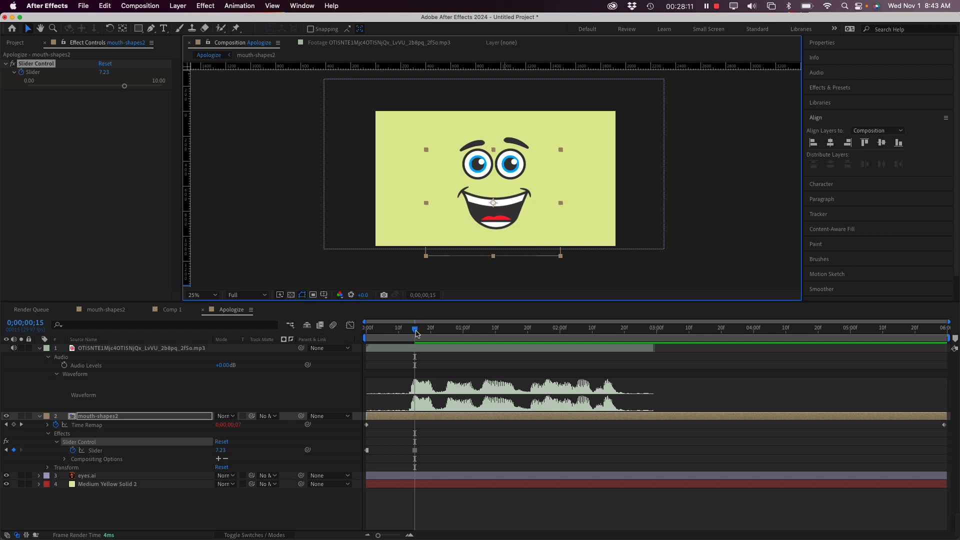
Keyframe the mouth Slider at 0 at 0;00;00;22 to close the mouth, and preview the animation from near the start.
drag(416, 333, 438, 335)
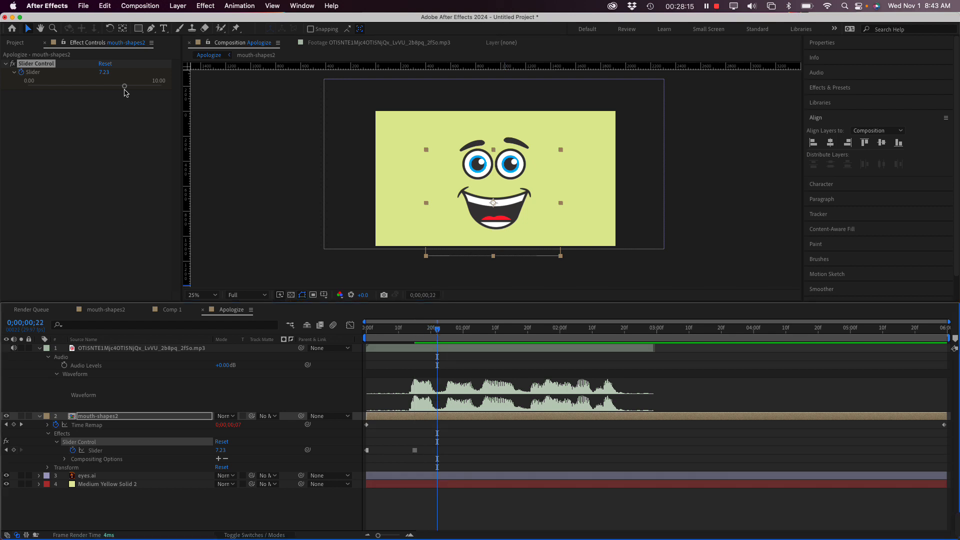
drag(125, 90, 20, 89)
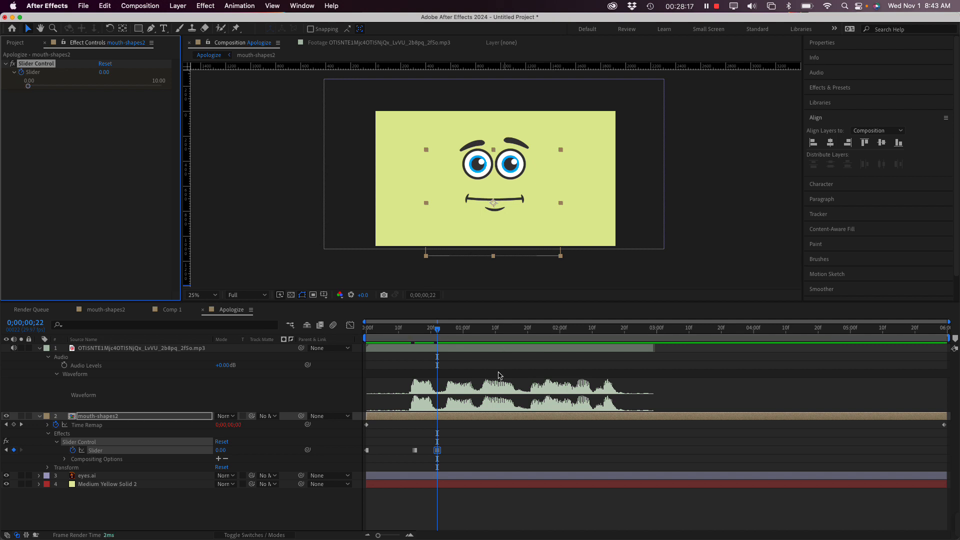
drag(439, 332, 374, 331)
key(space)
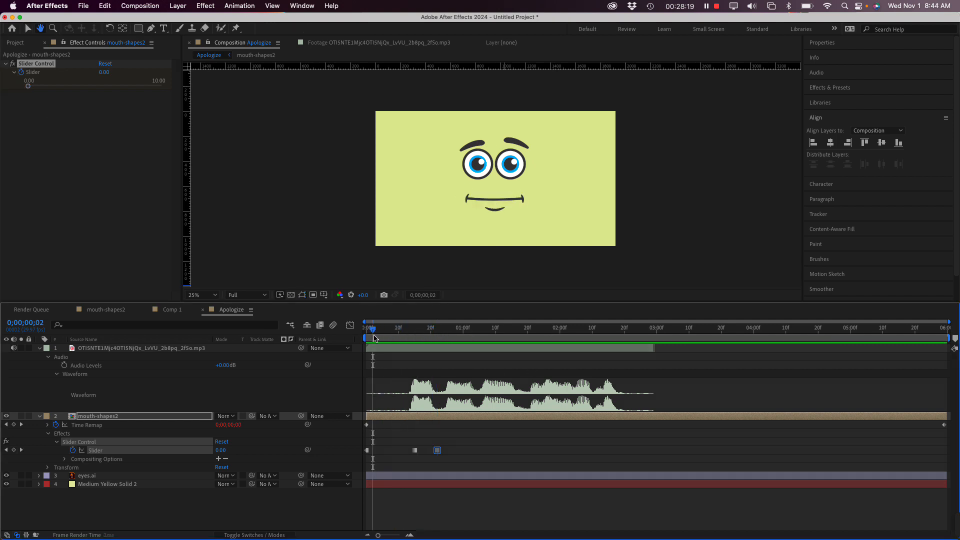
Preview the audio and keyframe the mouth-shapes2 Slider at 2.77 at 0;00;00;26, where the second sound starts.
key(space)
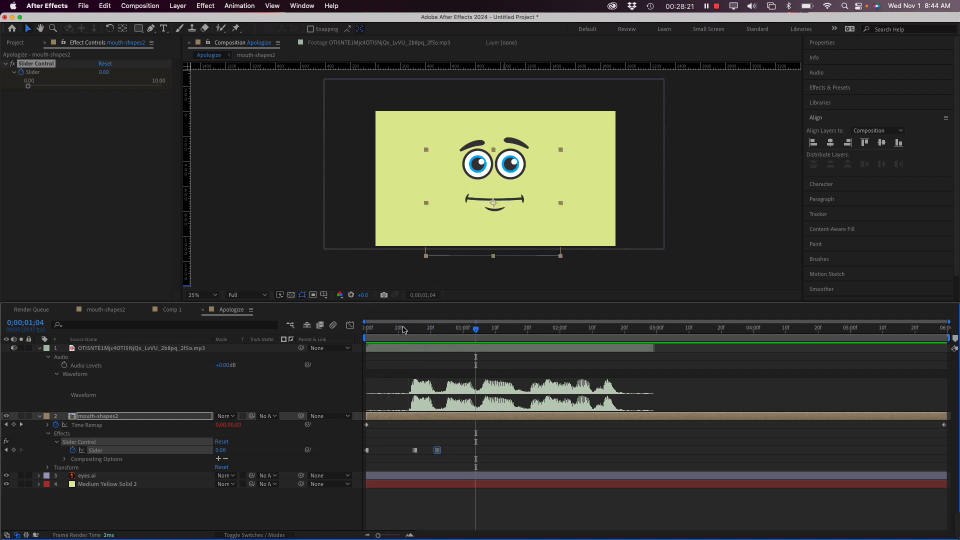
drag(403, 330, 451, 332)
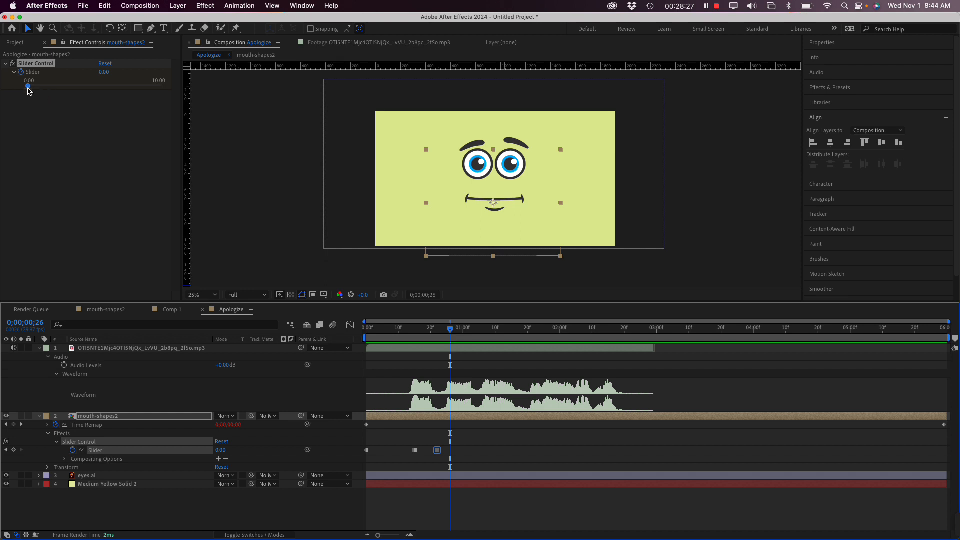
drag(28, 85, 65, 90)
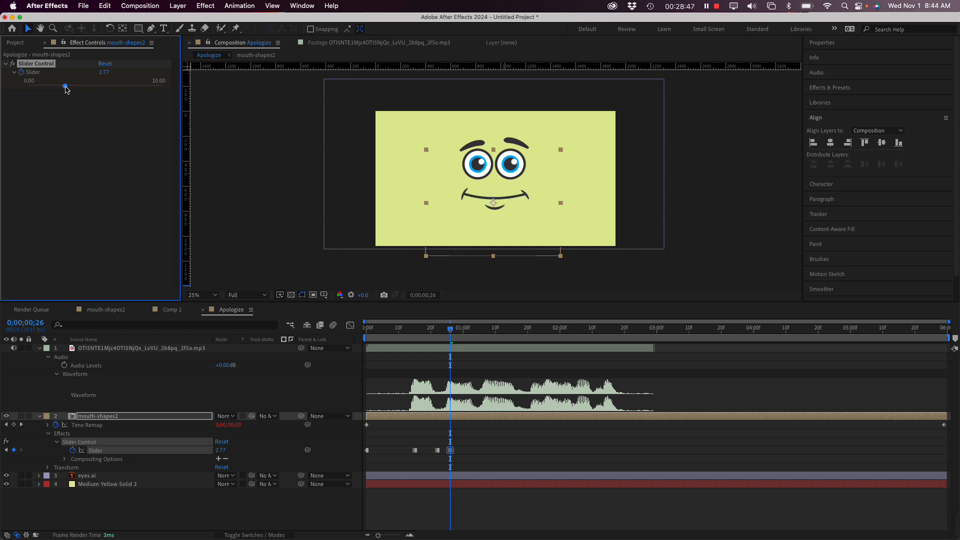
Add a Slider keyframe of 6.63 at 0;00;00;29 to show the rounded open mouth.
click(453, 332)
drag(453, 332, 456, 333)
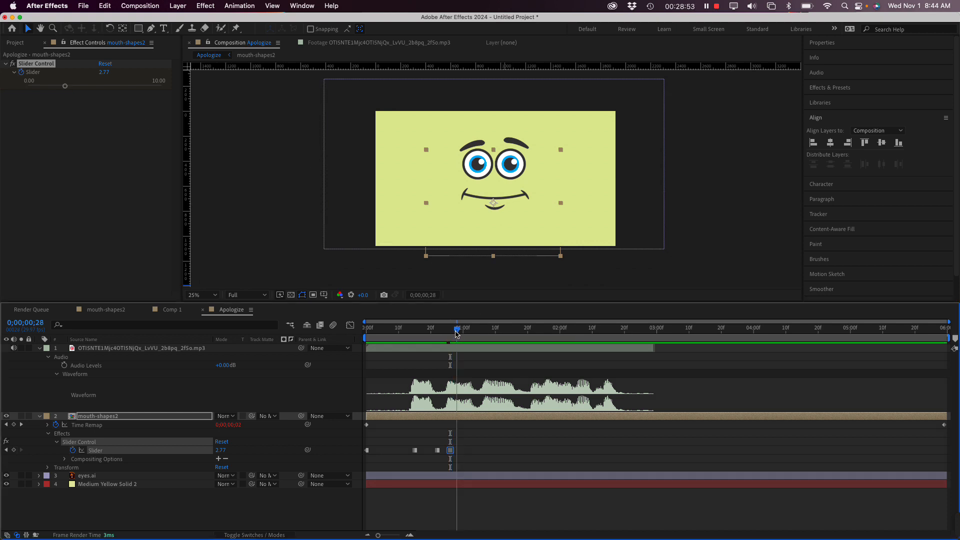
drag(456, 333, 462, 337)
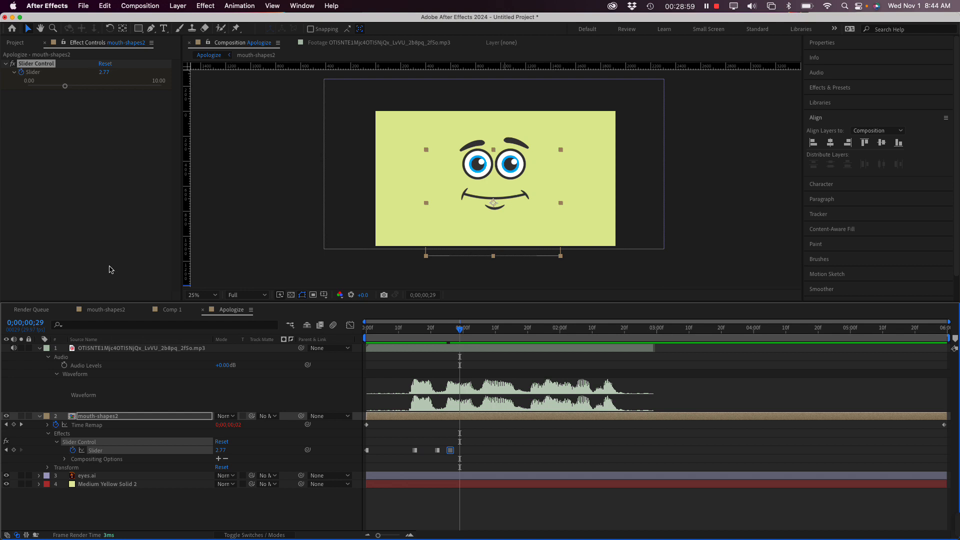
mouse_move(67, 89)
mouse_down()
mouse_move(114, 94)
mouse_move(82, 94)
mouse_up()
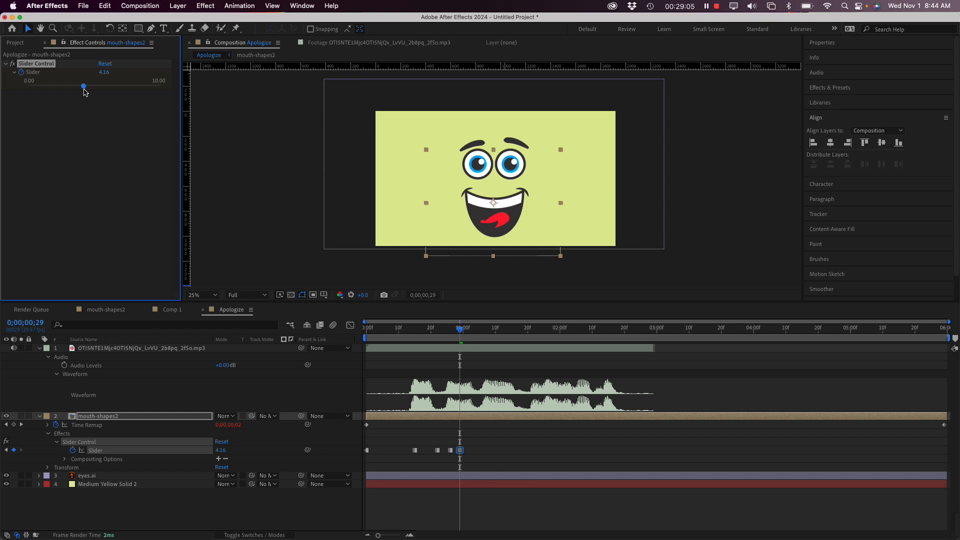
drag(84, 90, 119, 96)
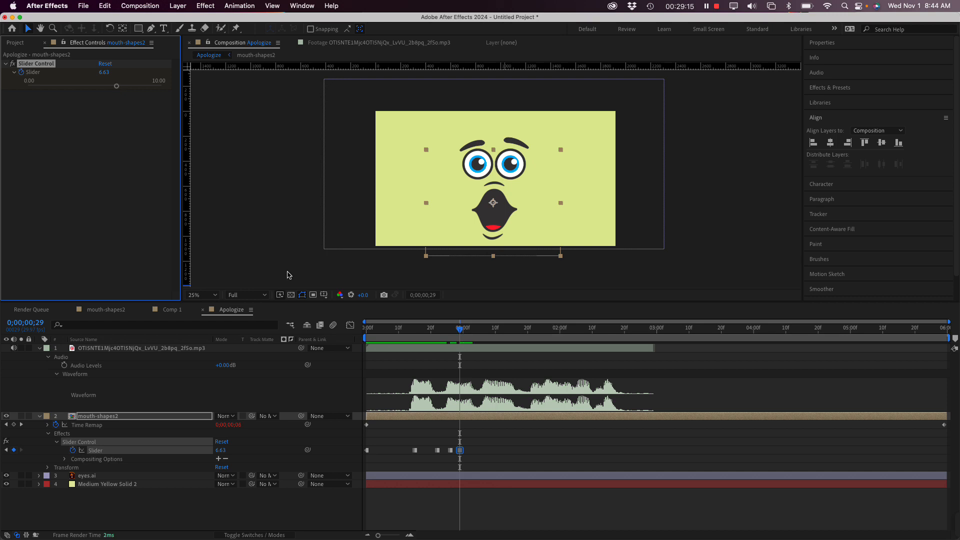
Add a Slider keyframe of 4.61 at 0;00;01;01 for the wide-open mouth, and play back the lip sync.
drag(465, 332, 466, 331)
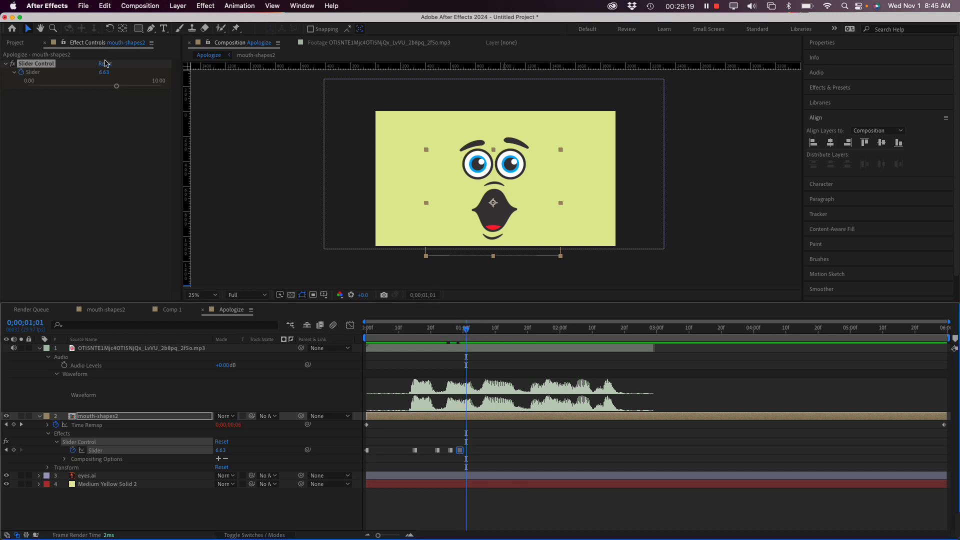
drag(117, 87, 89, 88)
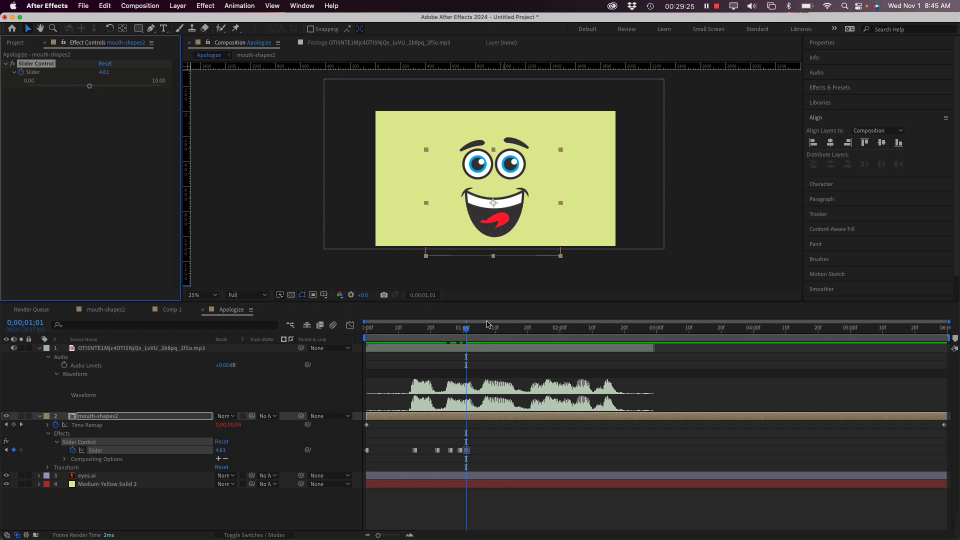
drag(467, 332, 475, 333)
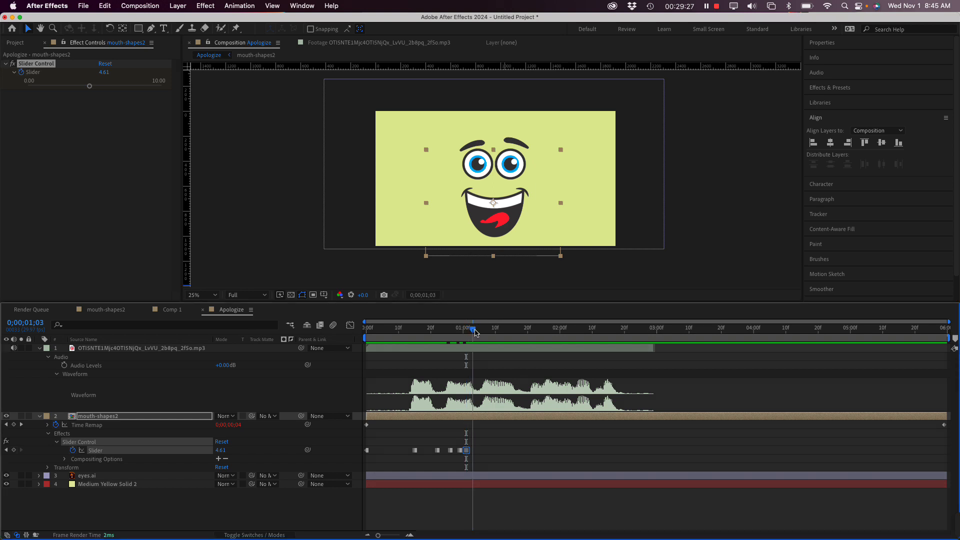
click(418, 330)
key(space)
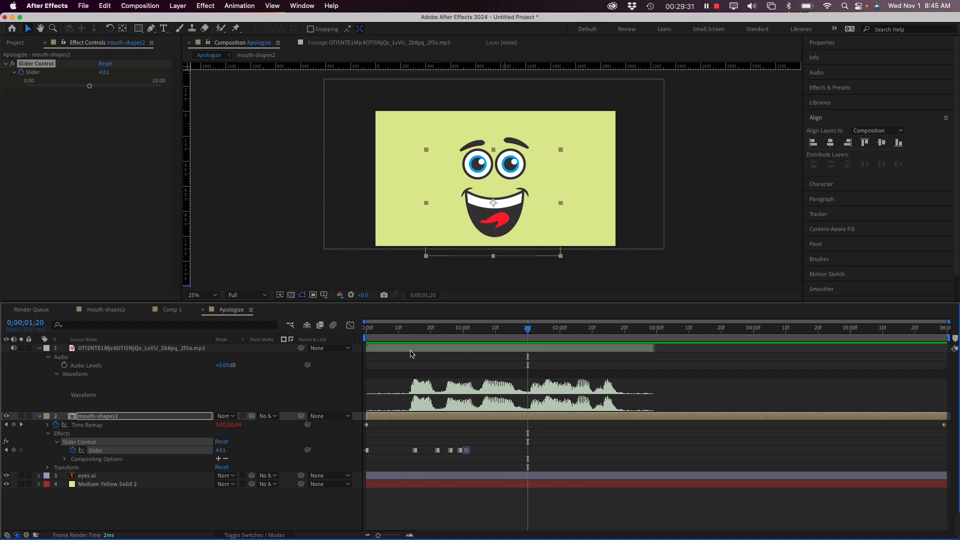
Retime the last three Slider keyframes against the audio to 0;00;00;25, 0;00;00;29 and 0;00;01;03, previewing between adjustments.
drag(450, 450, 456, 453)
drag(949, 324, 585, 330)
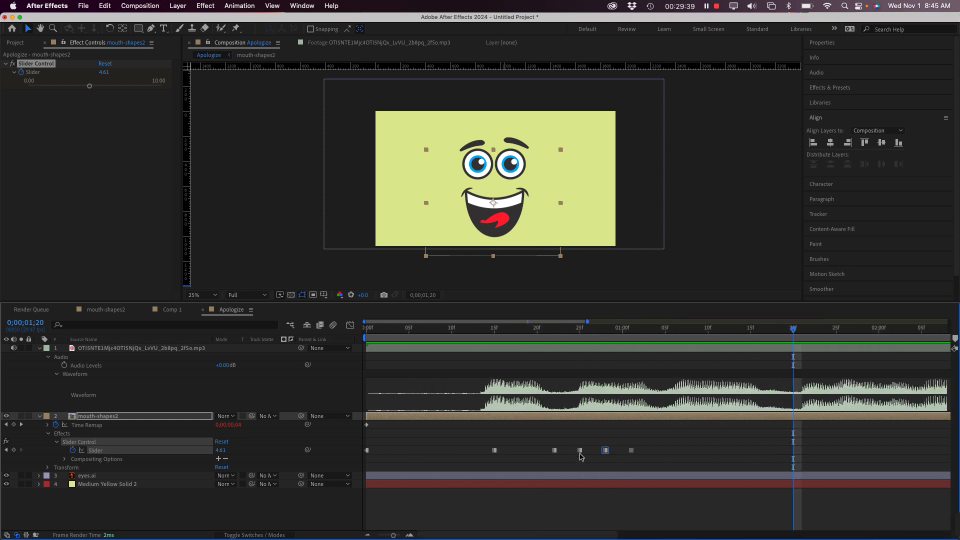
click(580, 451)
drag(607, 450, 599, 451)
click(563, 330)
key(space)
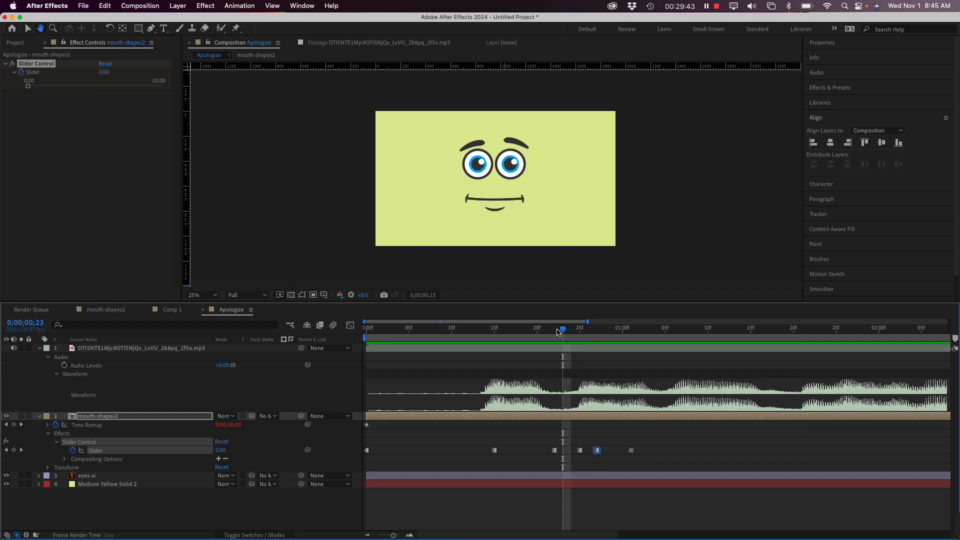
key(space)
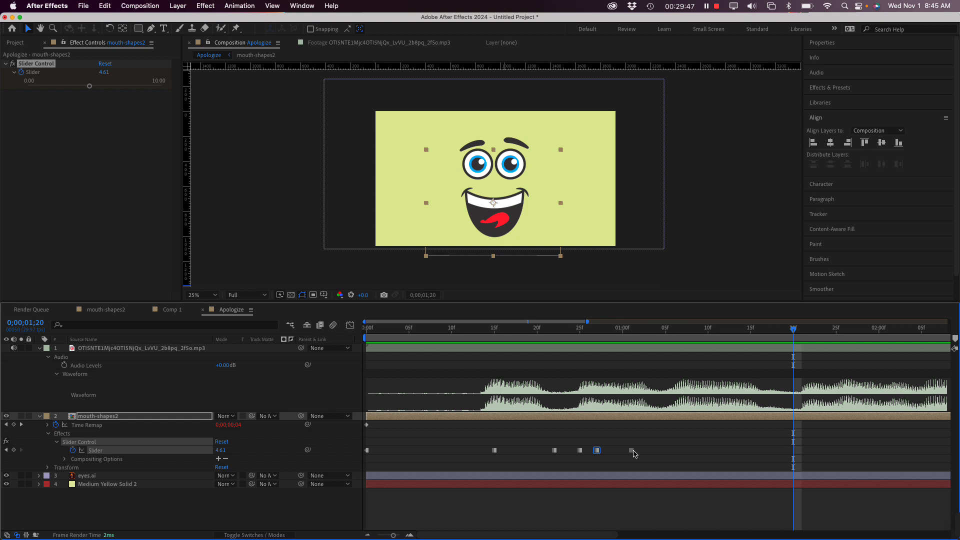
mouse_move(633, 450)
mouse_down()
mouse_move(688, 452)
mouse_move(614, 451)
mouse_up()
click(648, 451)
Add a layer marker with the comment "I" to the mp3 layer at 0;00;00;15, locating the word by playback.
click(142, 348)
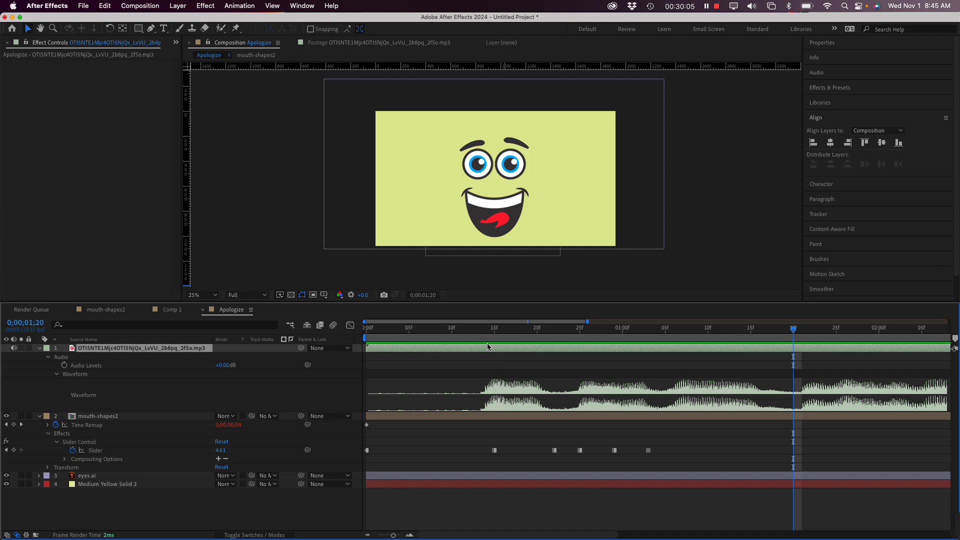
drag(485, 330, 470, 332)
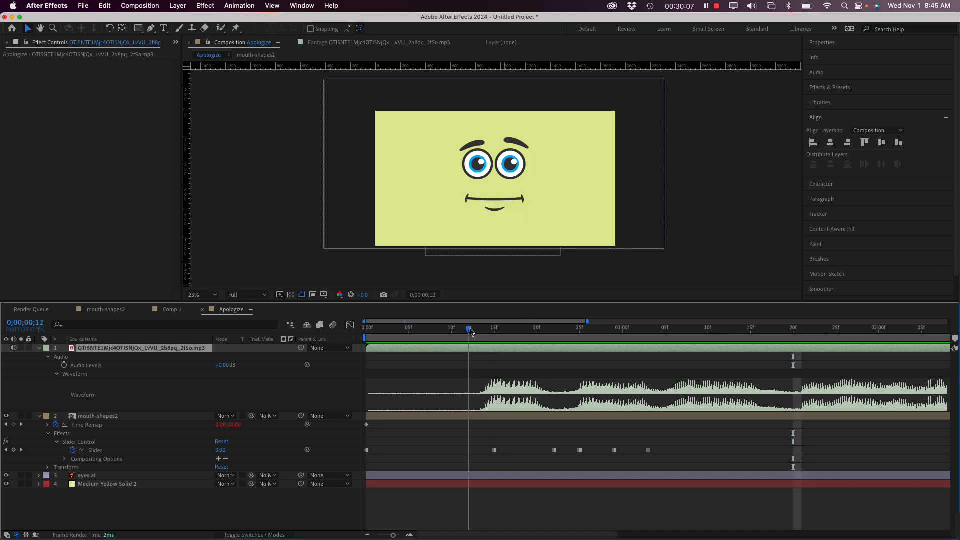
key(space)
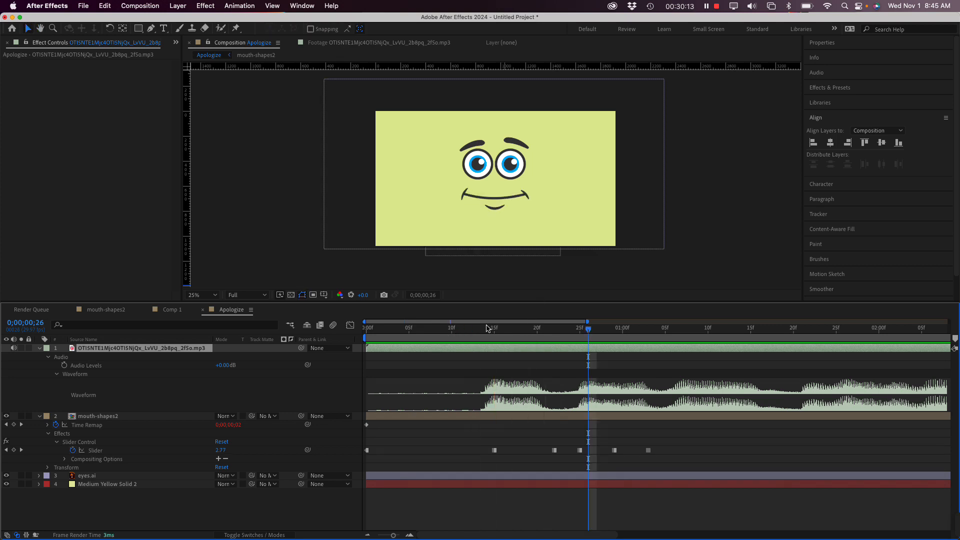
click(490, 330)
drag(490, 329, 493, 329)
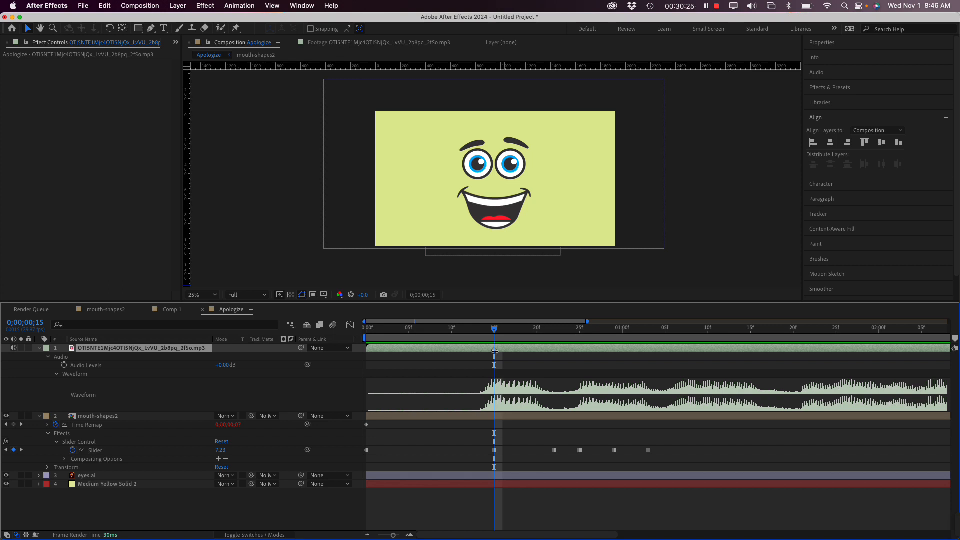
double_click(495, 352)
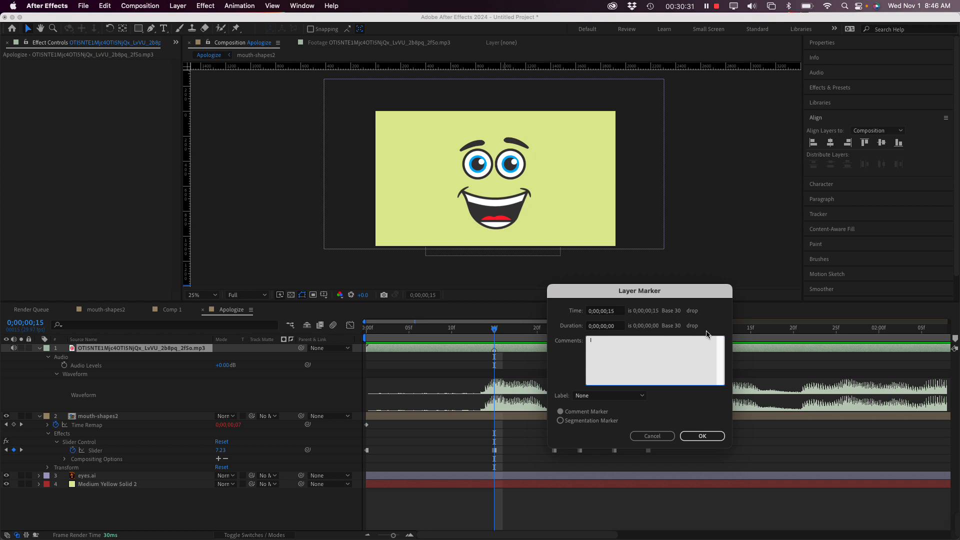
click(697, 436)
Add a layer marker with the comment "Apol.." to the mp3 layer at 0;00;00;26.
drag(523, 334, 587, 340)
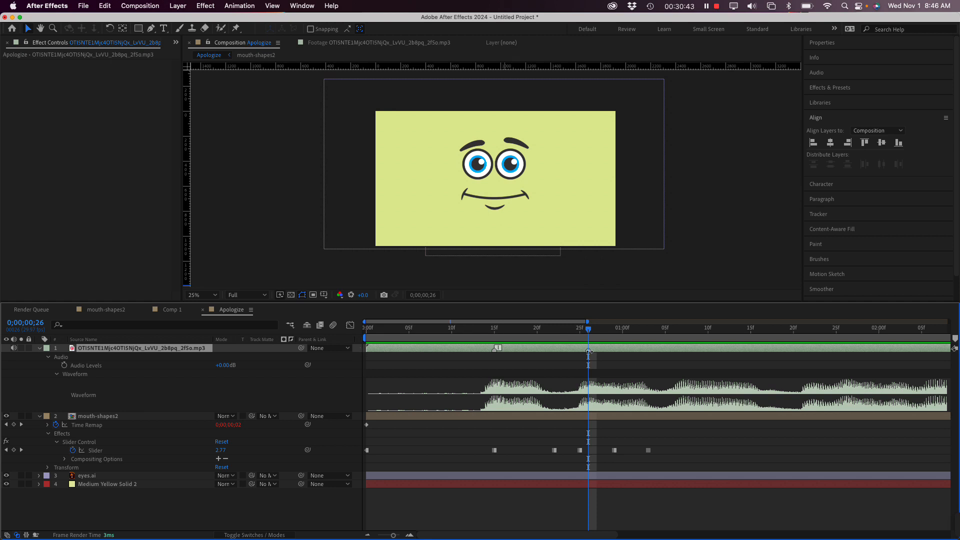
double_click(588, 352)
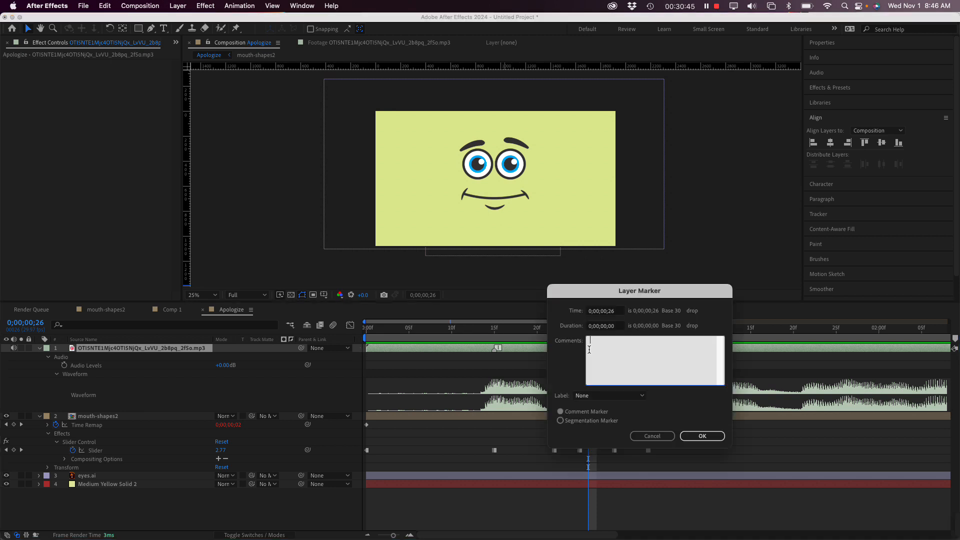
text(Apol..)
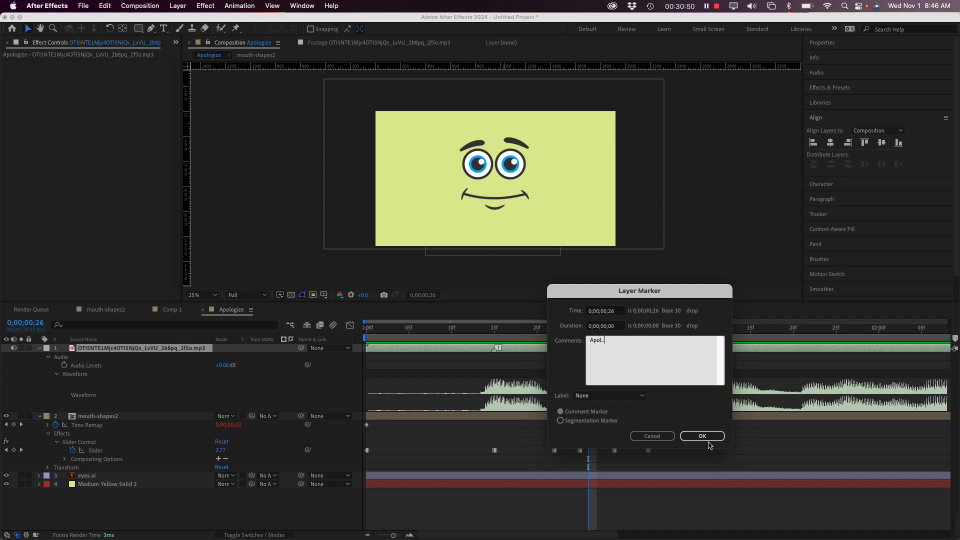
click(689, 437)
Add a layer marker with the comment "..ogise" to the mp3 layer at 0;00;01;07.
click(665, 329)
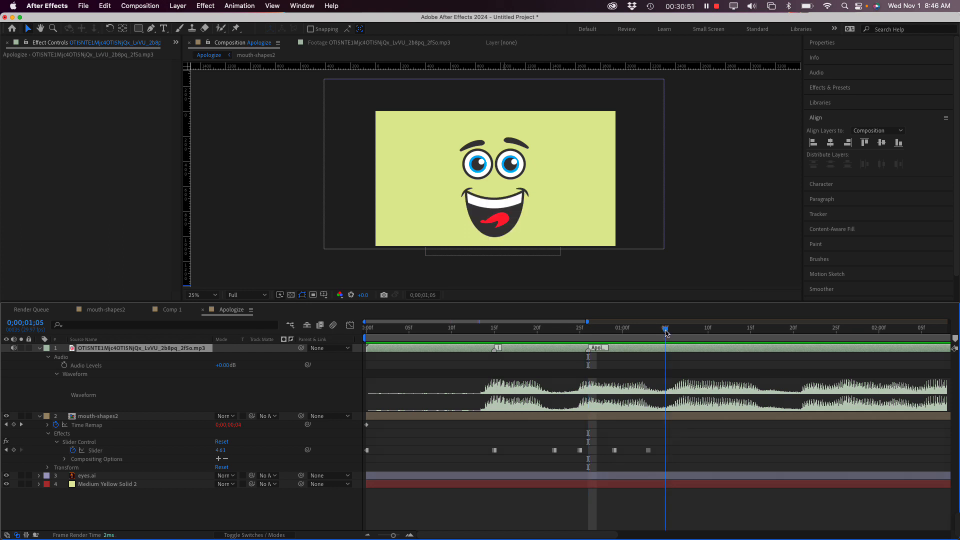
drag(665, 330, 683, 333)
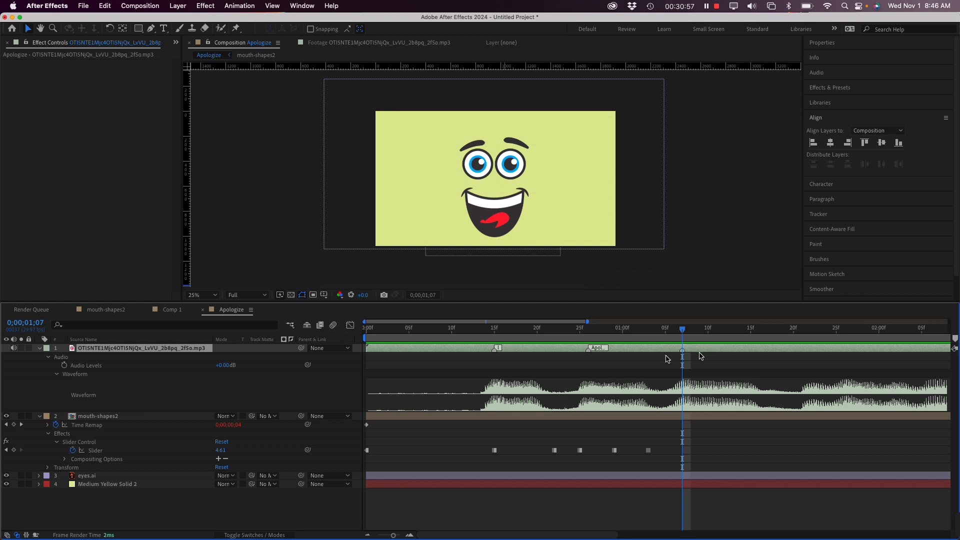
key(KP_Multiply)
double_click(683, 352)
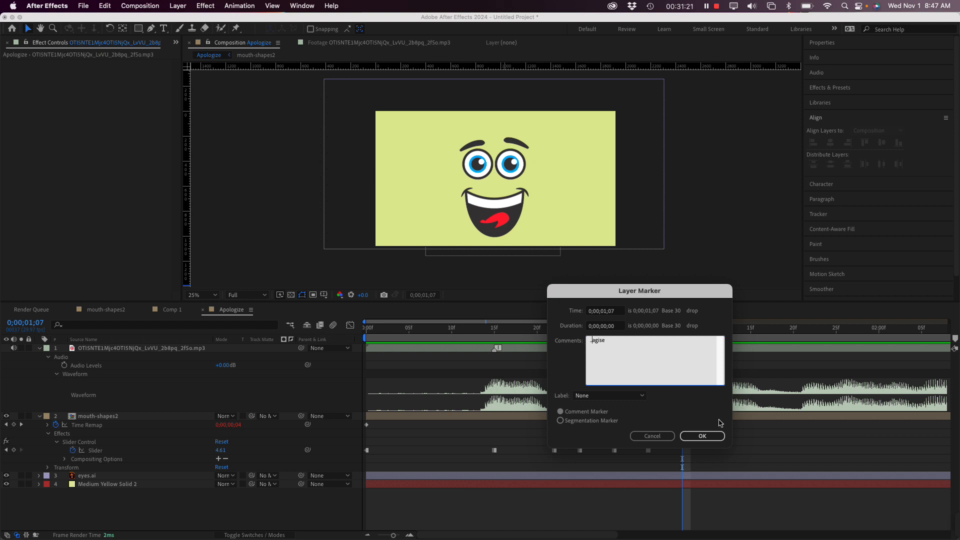
click(702, 436)
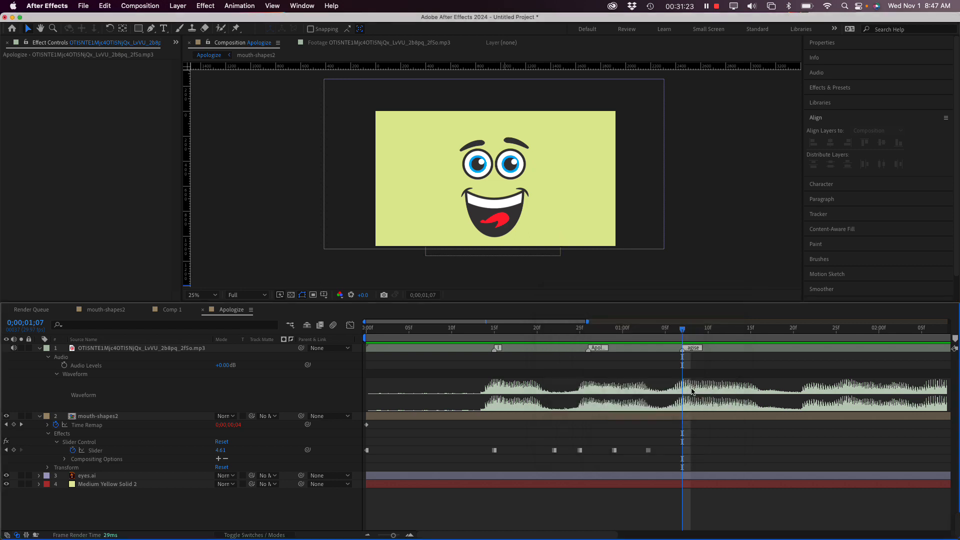
Play the audio from the "Apol.." marker to find the next word and place a composition marker at 0;00;01;22.
drag(742, 331, 811, 332)
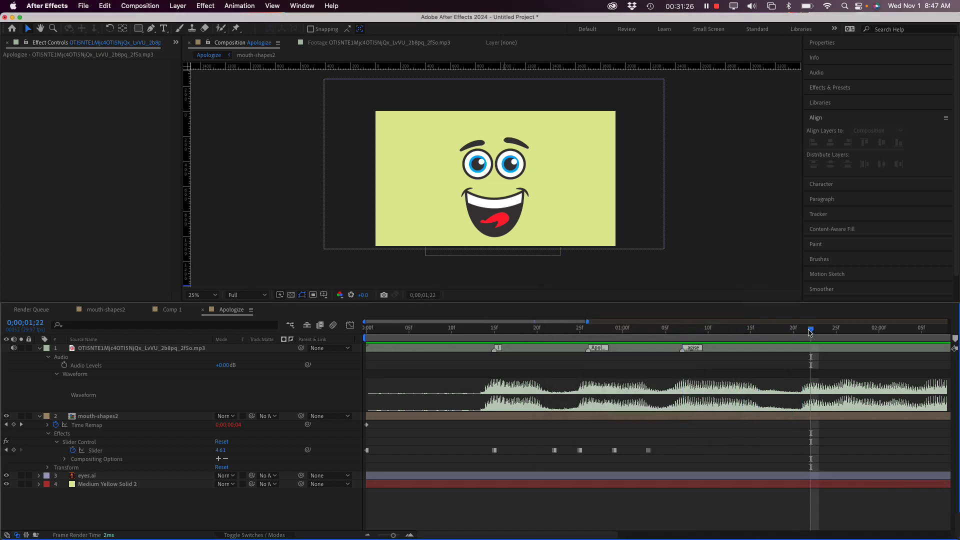
click(589, 331)
key(space)
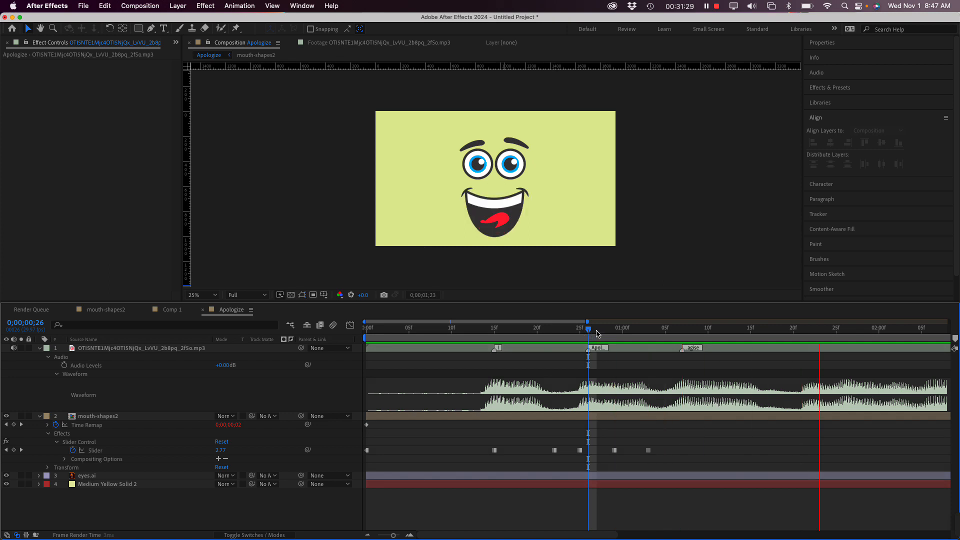
click(806, 332)
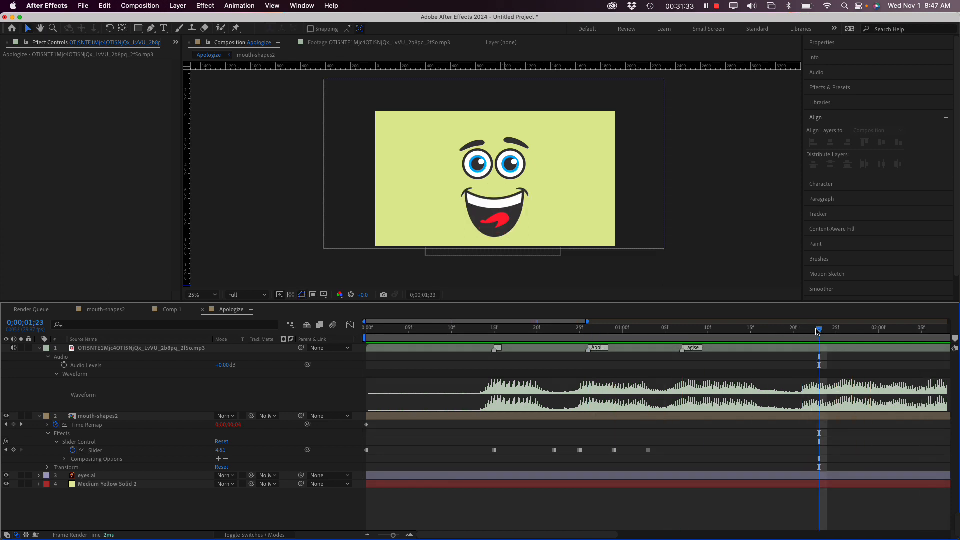
click(807, 330)
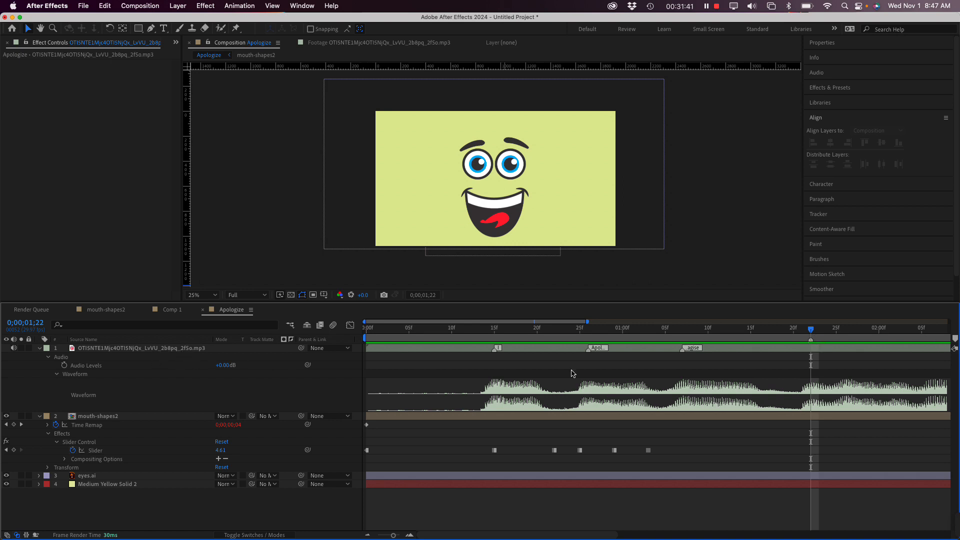
click(131, 350)
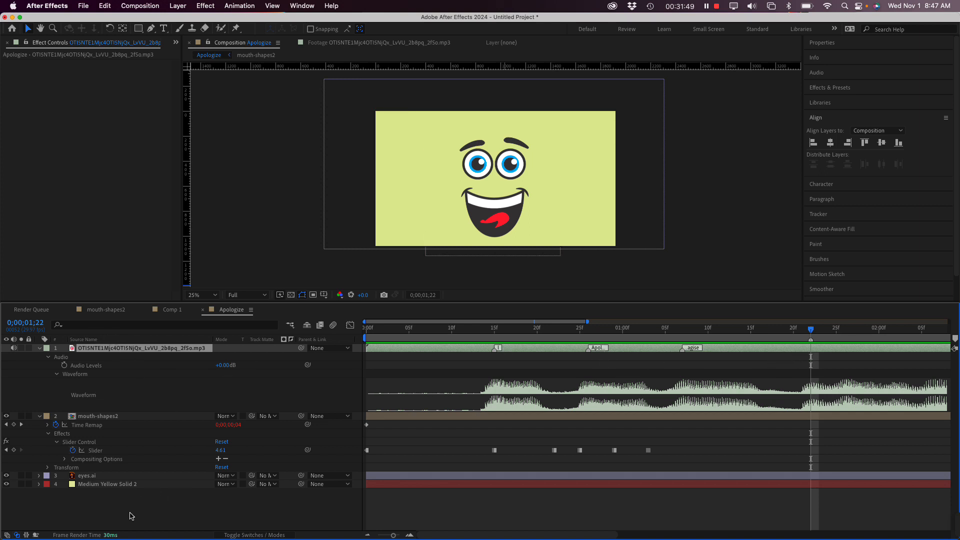
click(132, 516)
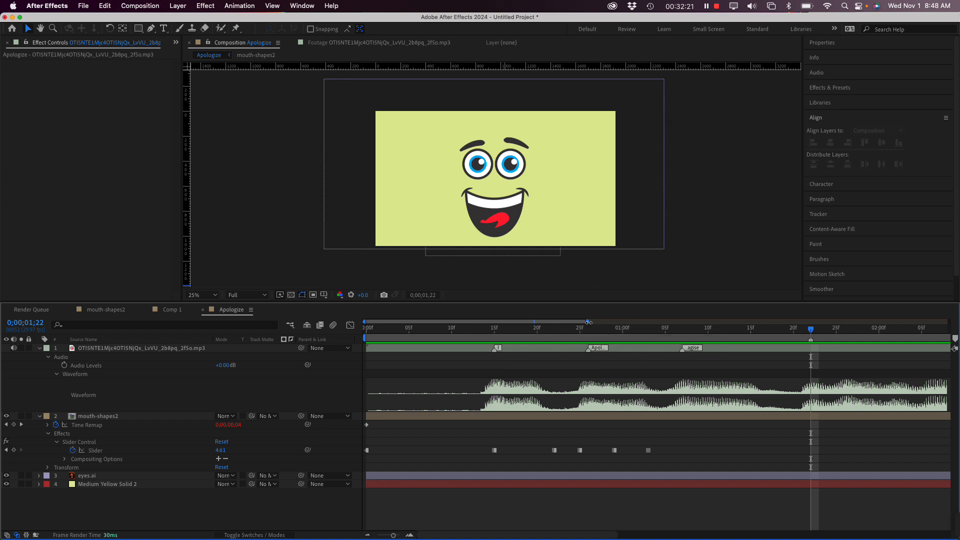
Shift the mp3 layer about eight frames later in the timeline, carrying its layer markers along.
drag(588, 323, 714, 322)
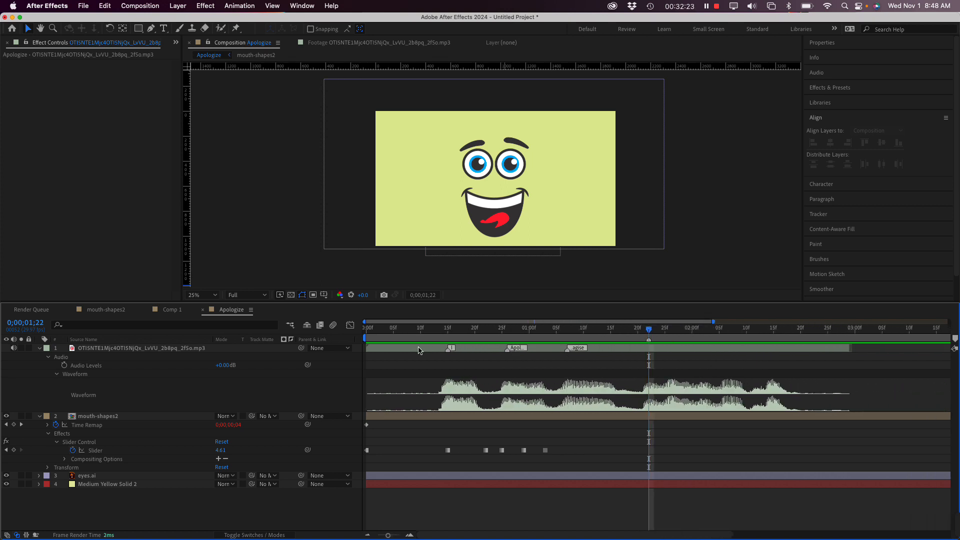
click(419, 350)
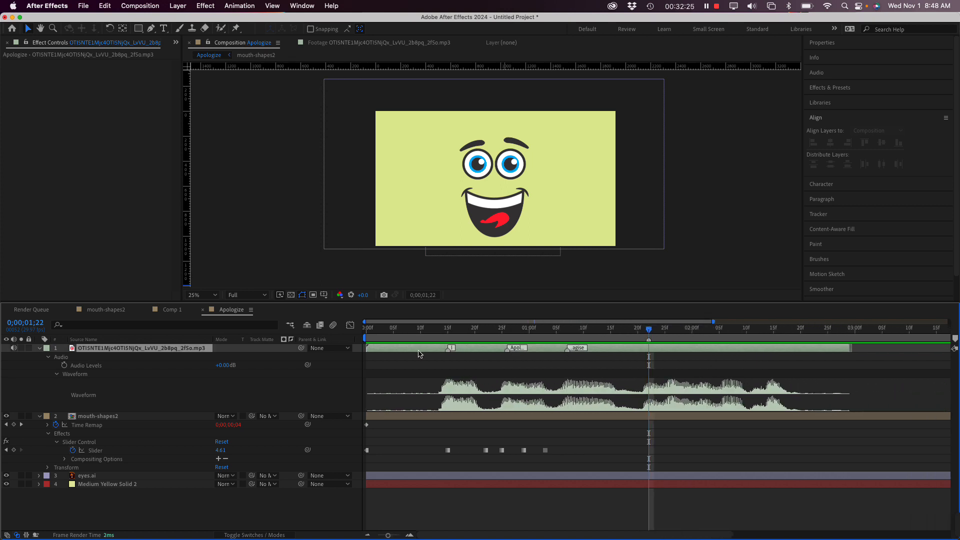
drag(420, 353, 461, 352)
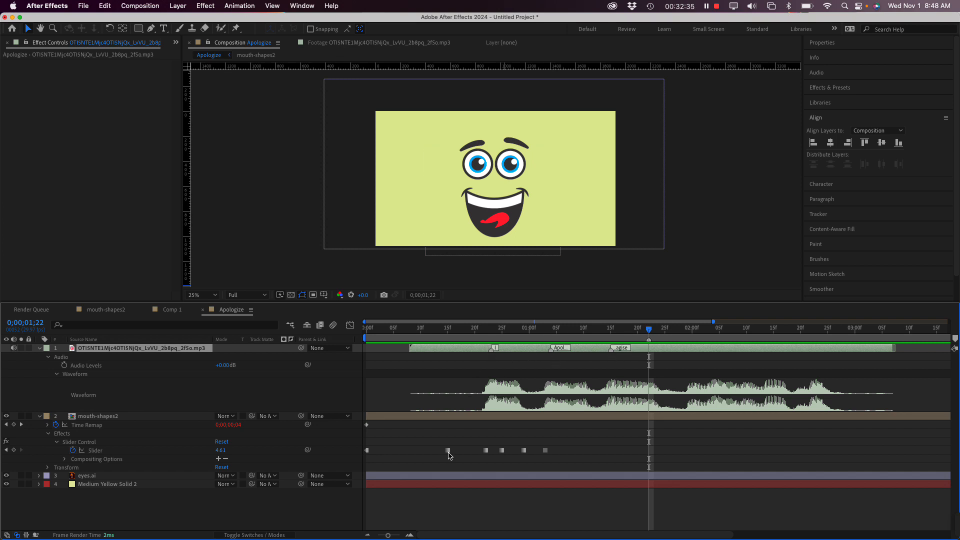
Shift all mouth-shapes2 Slider keyframes except the first about eight frames later, aligning the group's first keyframe with the "I" marker.
click(435, 440)
drag(434, 438, 557, 466)
drag(449, 454, 497, 452)
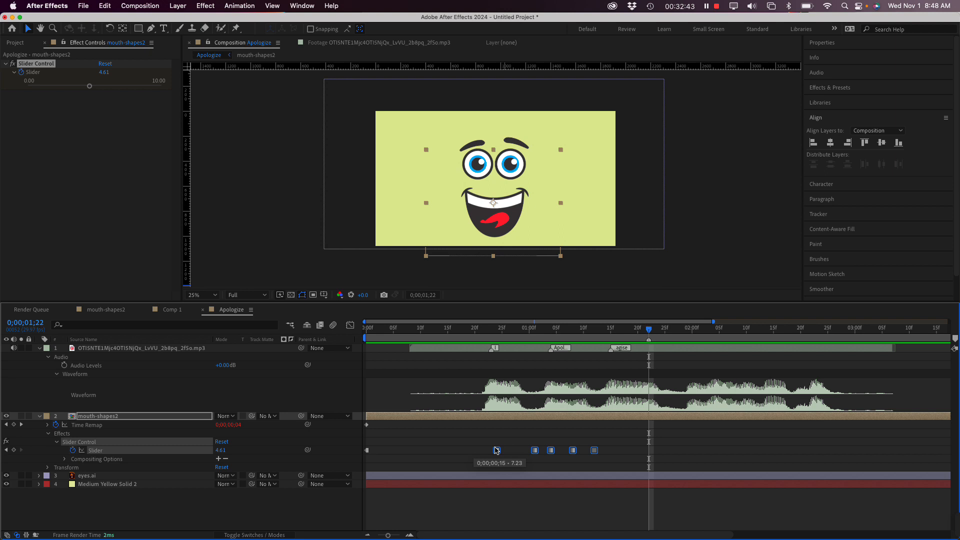
drag(497, 451, 493, 451)
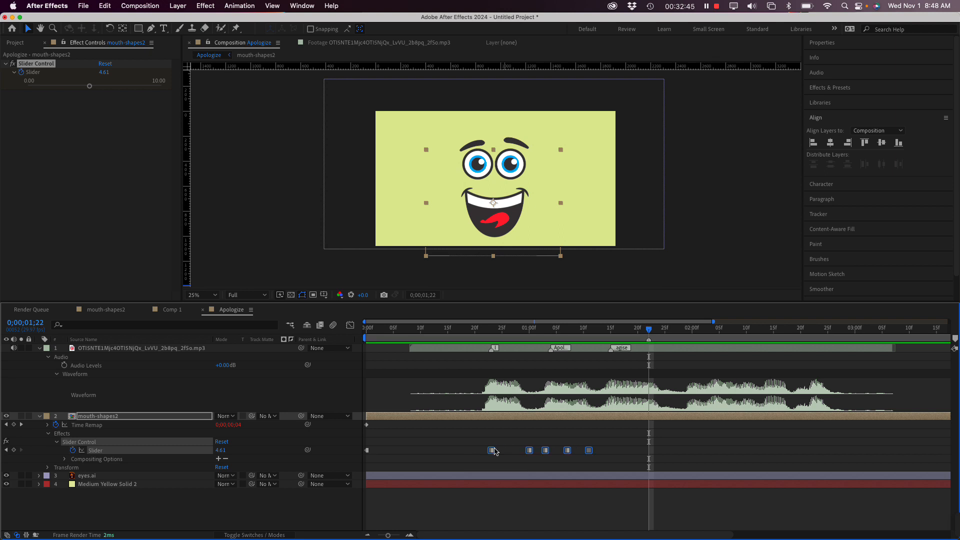
click(476, 350)
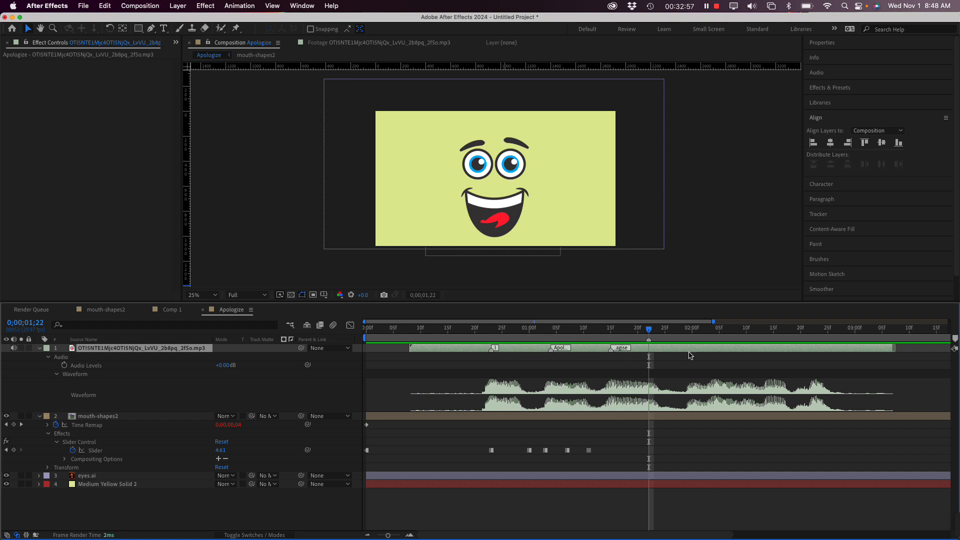
Move the mouth-closing Slider keyframe after the "I" to 0;00;00;29 and play the result from 0;00;00;21.
click(481, 328)
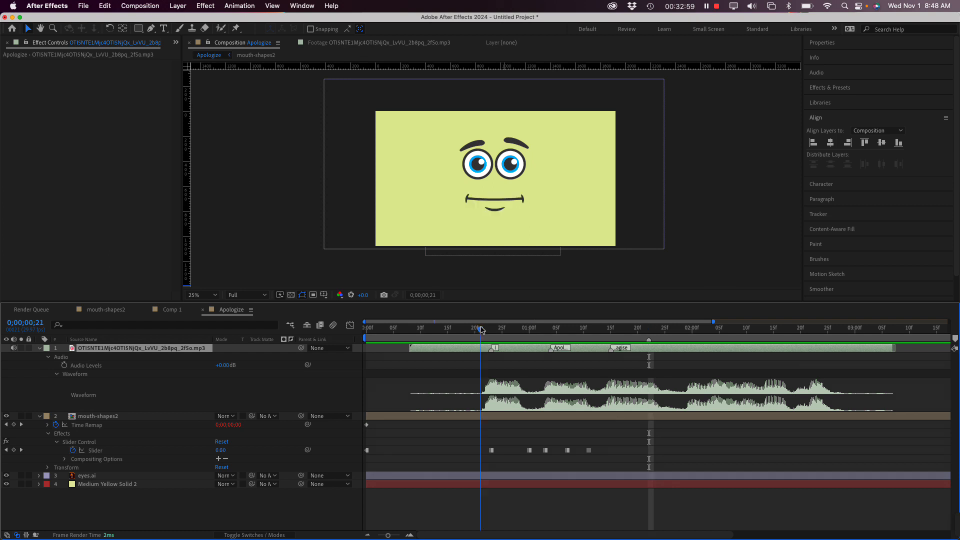
drag(481, 328, 524, 329)
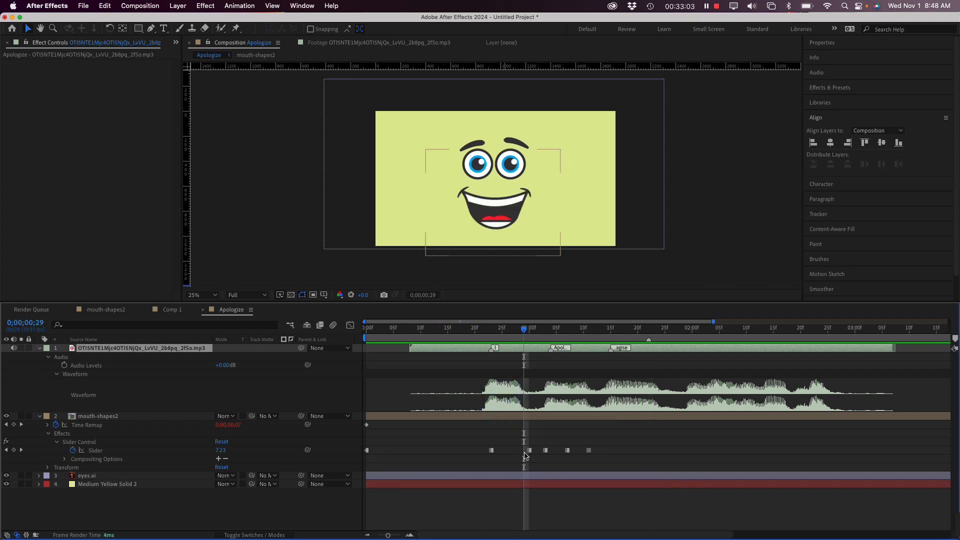
drag(528, 451, 524, 451)
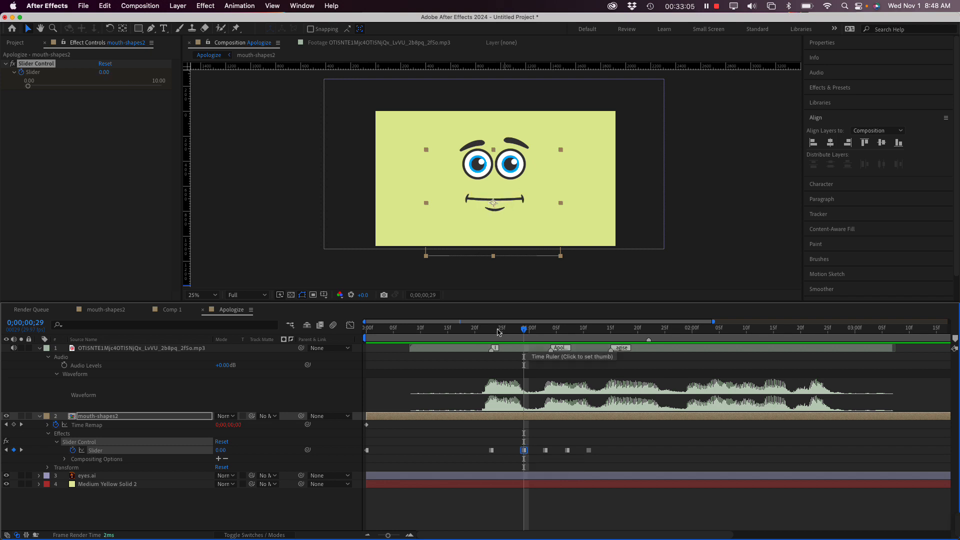
click(480, 330)
key(space)
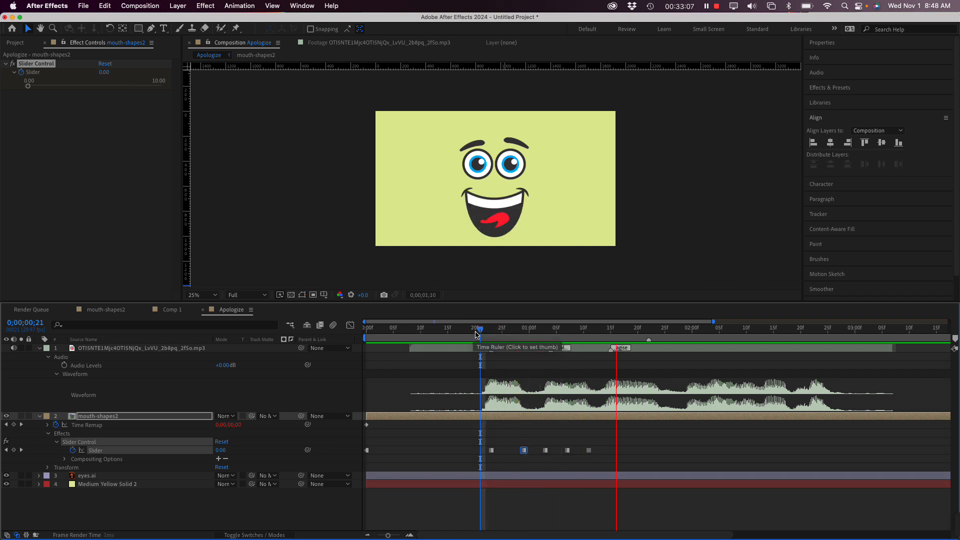
key(space)
Scrub the audio to the start of the next word at 0;00;01;29 and delete the composition marker just before it.
drag(562, 332, 665, 383)
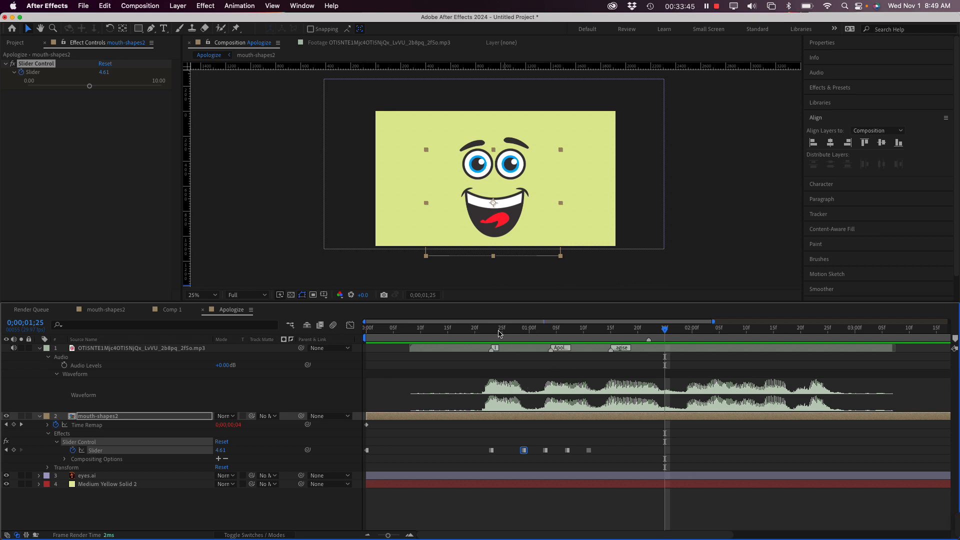
drag(499, 331, 665, 327)
drag(613, 330, 687, 333)
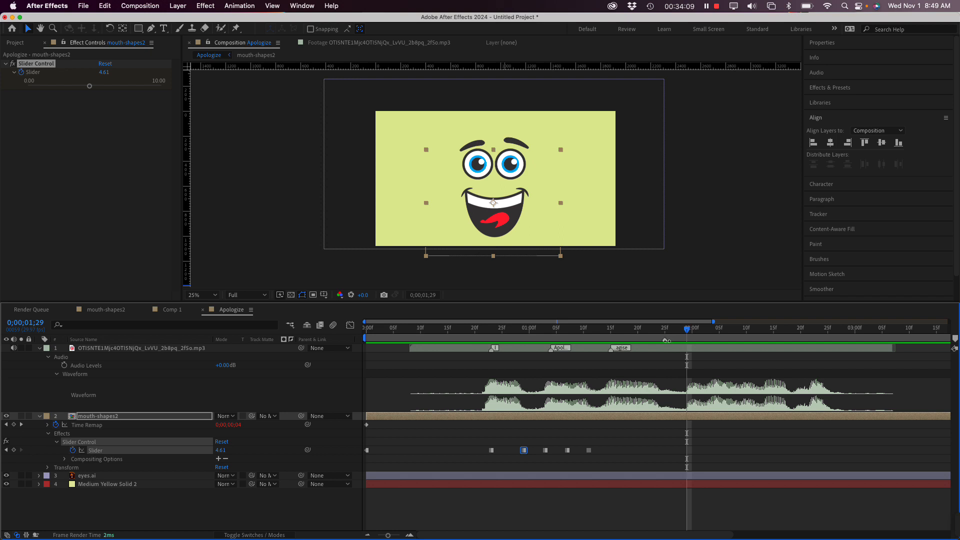
right_click(666, 341)
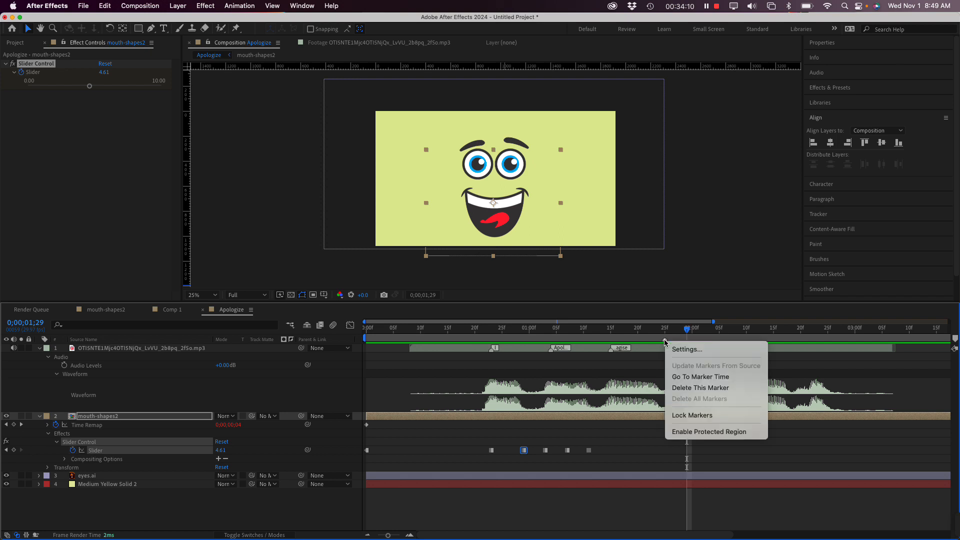
click(690, 390)
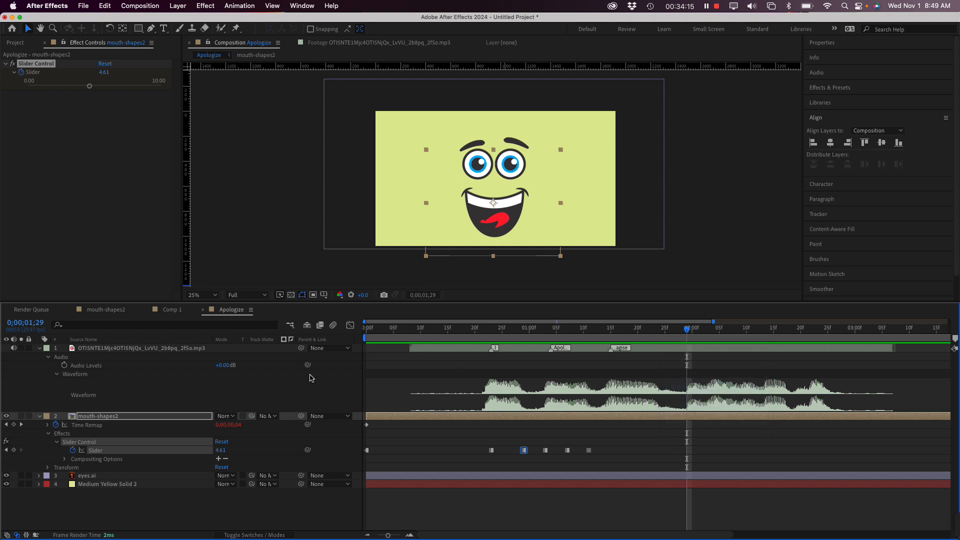
Add a layer marker with the comment "for" to the mp3 layer at 0;00;02;00.
click(161, 350)
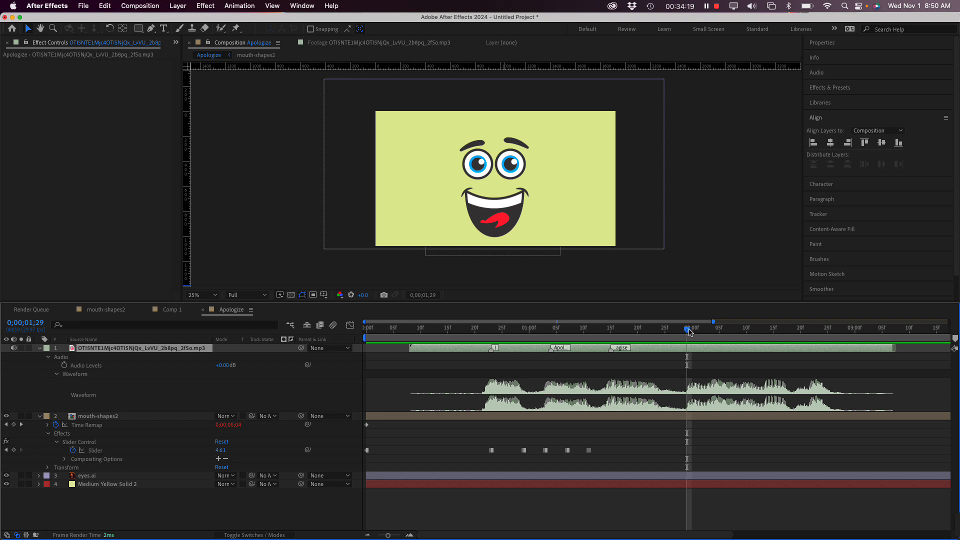
drag(689, 332, 694, 332)
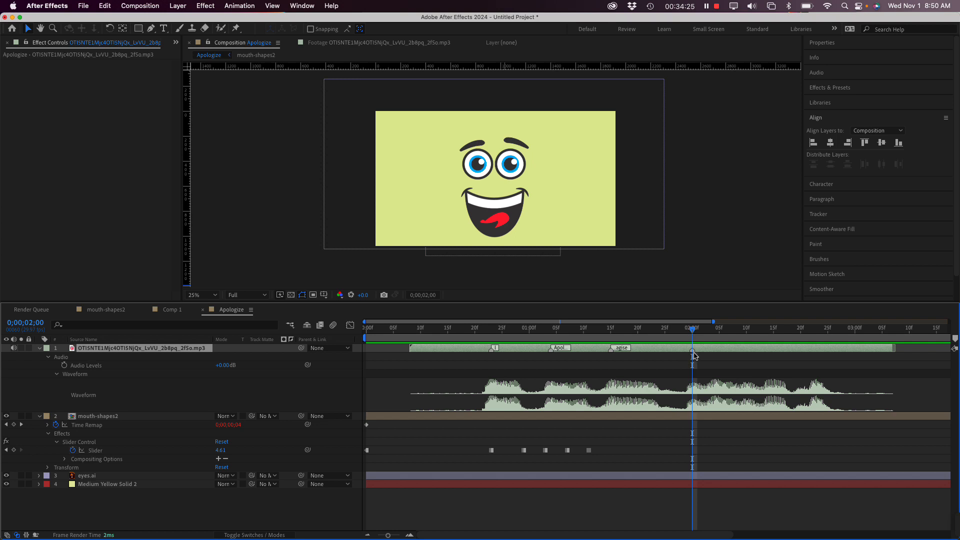
double_click(694, 354)
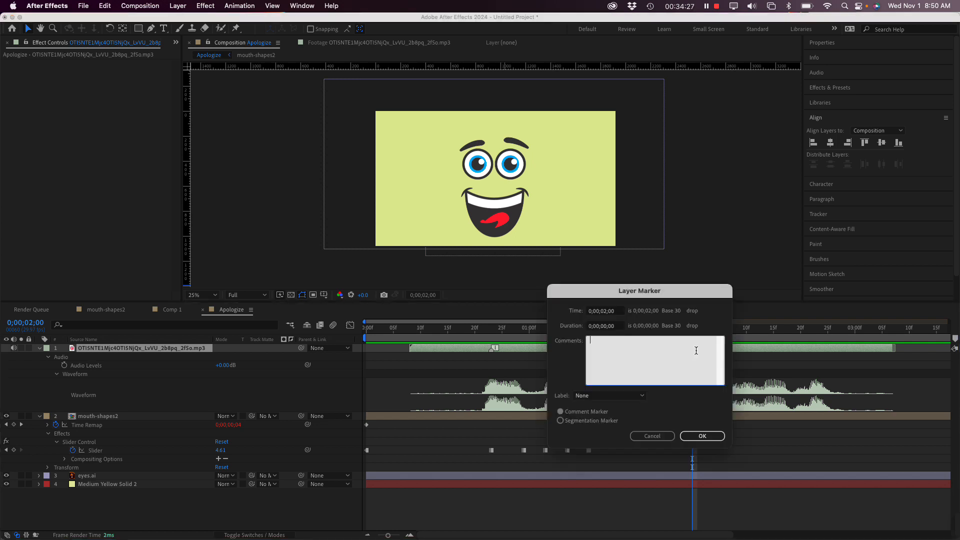
click(688, 435)
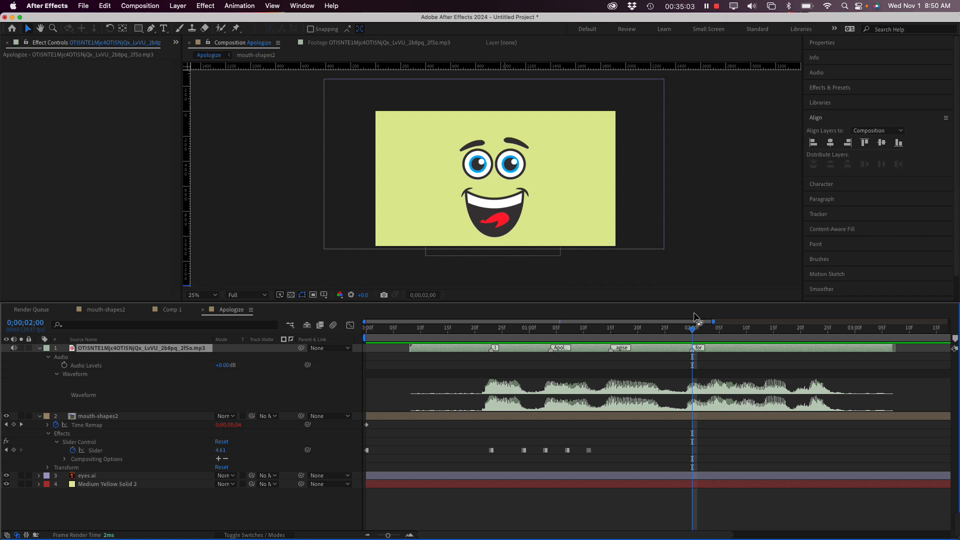
Close the mouth before the "for" marker with a mouth-shapes2 Slider keyframe of 0.64 at 0;00;01;25.
mouse_move(694, 333)
mouse_down()
mouse_move(756, 333)
mouse_move(695, 345)
mouse_up()
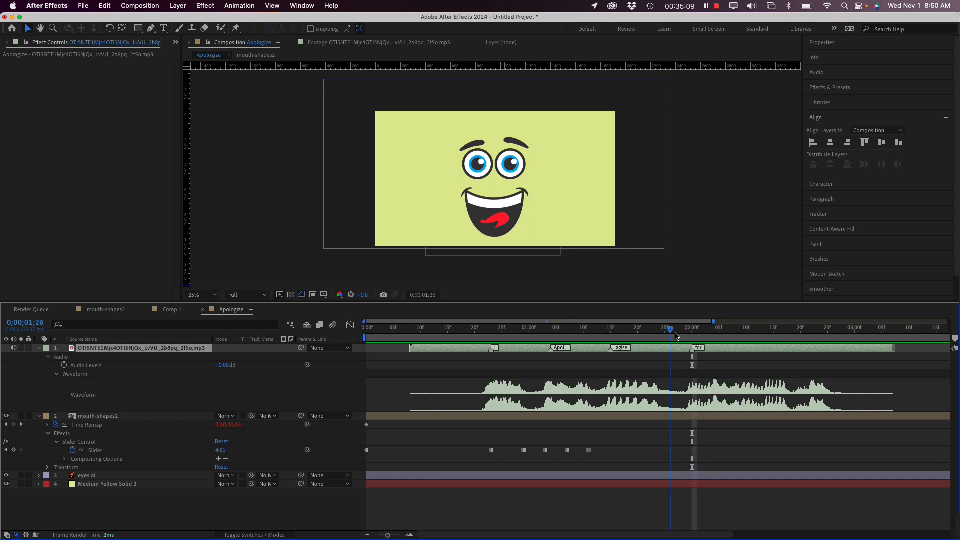
mouse_move(694, 334)
mouse_down()
mouse_move(676, 334)
mouse_move(694, 335)
mouse_up()
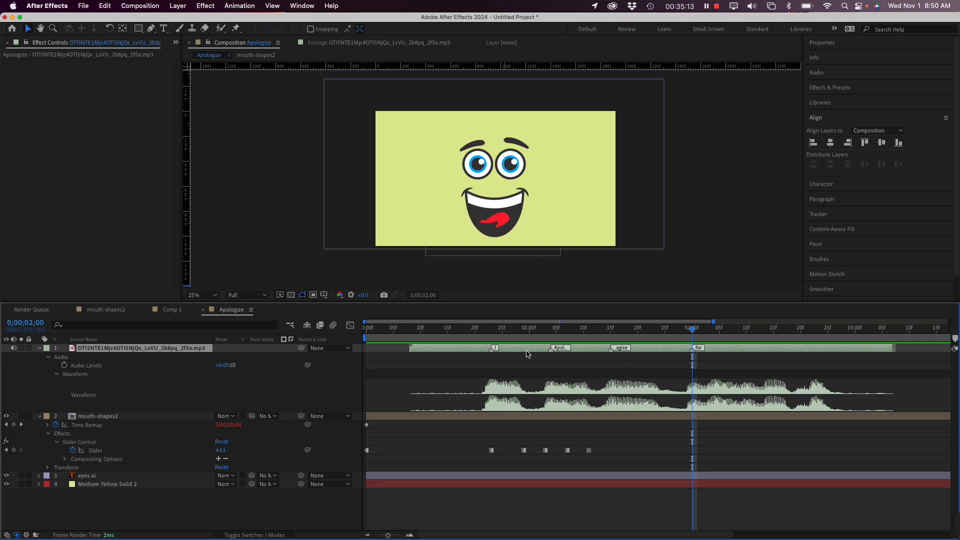
click(664, 329)
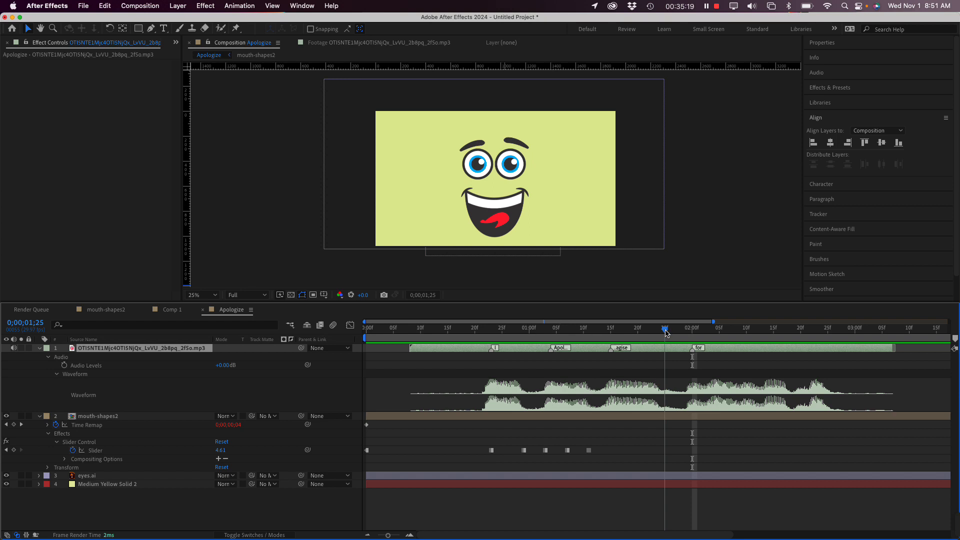
drag(665, 330, 667, 330)
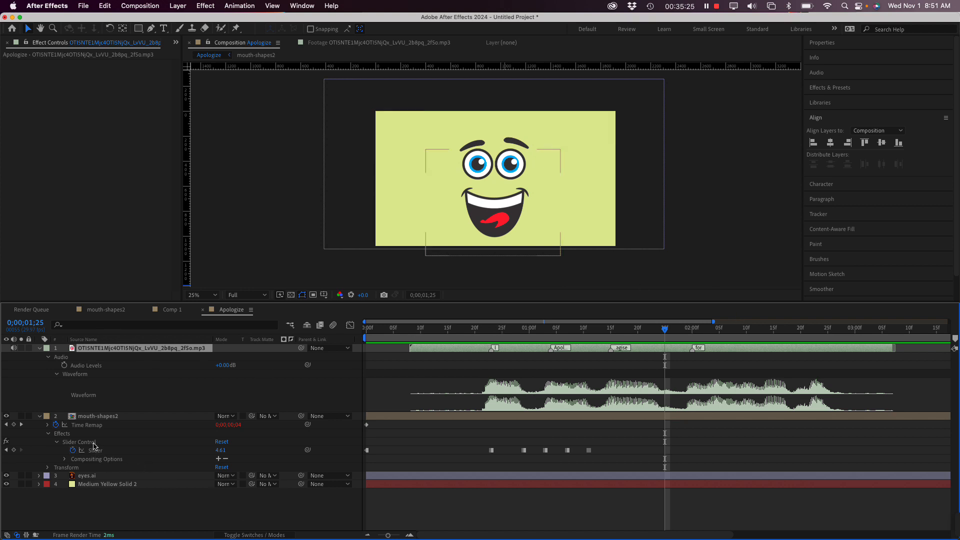
click(98, 417)
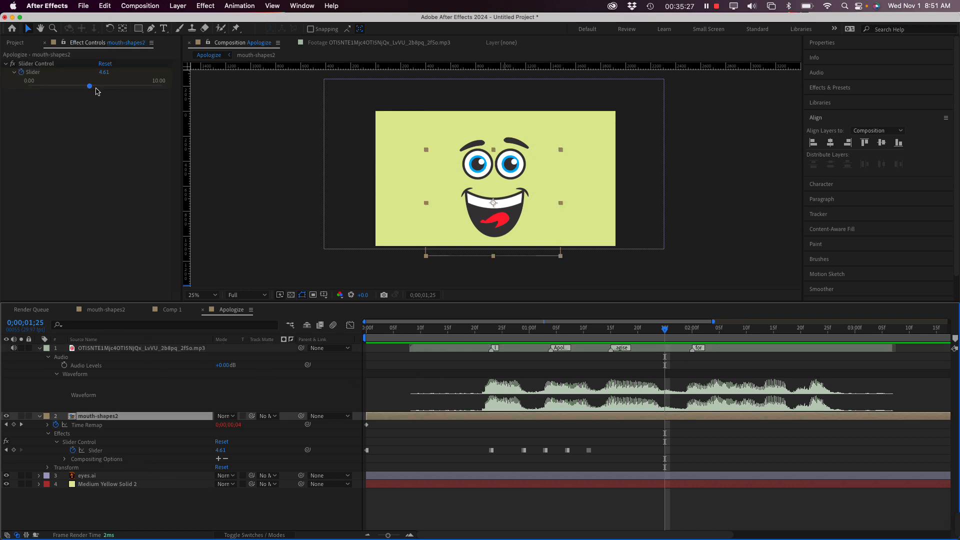
drag(90, 87, 37, 91)
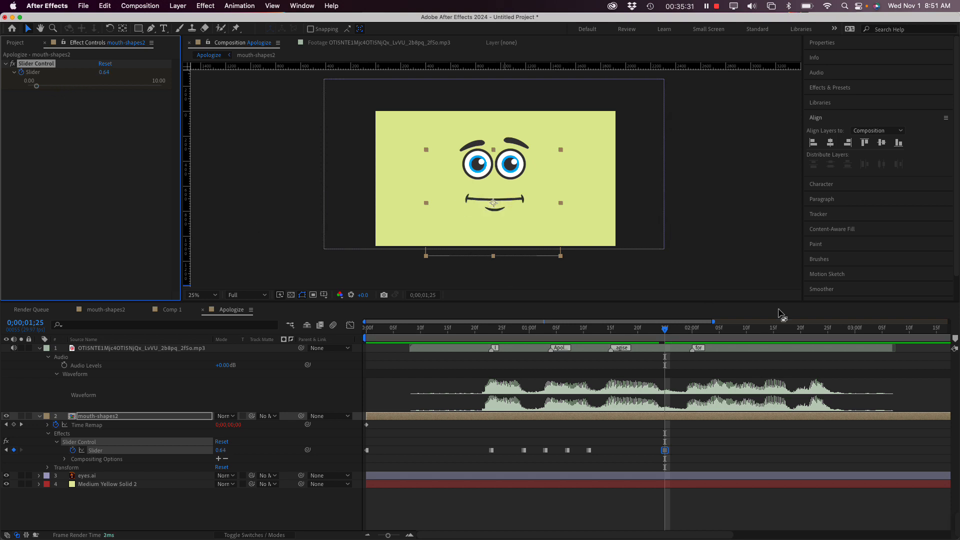
Keyframe the mouth Slider at 1.65 on the "for" marker at 0;00;02;00 and at 5.17 at 0;00;02;04.
drag(665, 330, 692, 332)
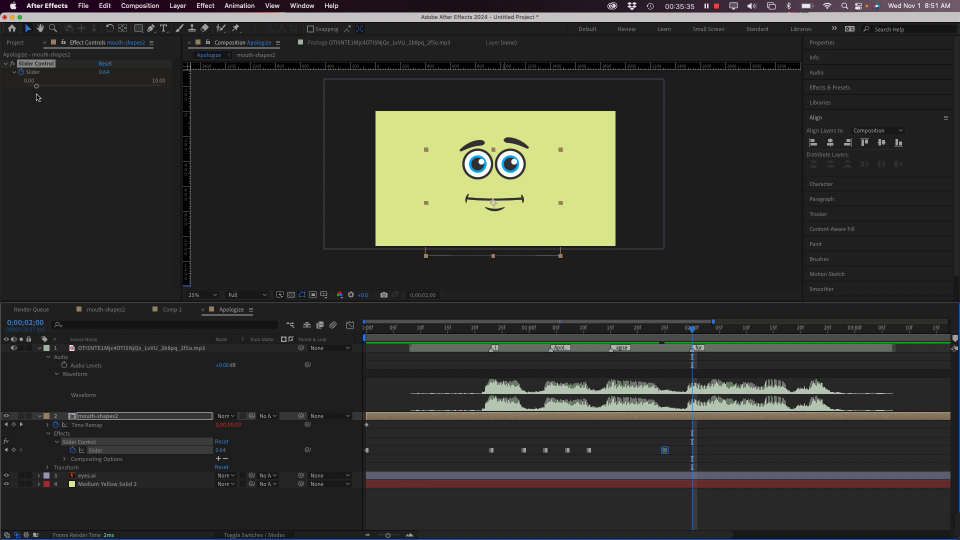
mouse_move(36, 91)
mouse_down()
mouse_move(59, 91)
mouse_move(50, 92)
mouse_up()
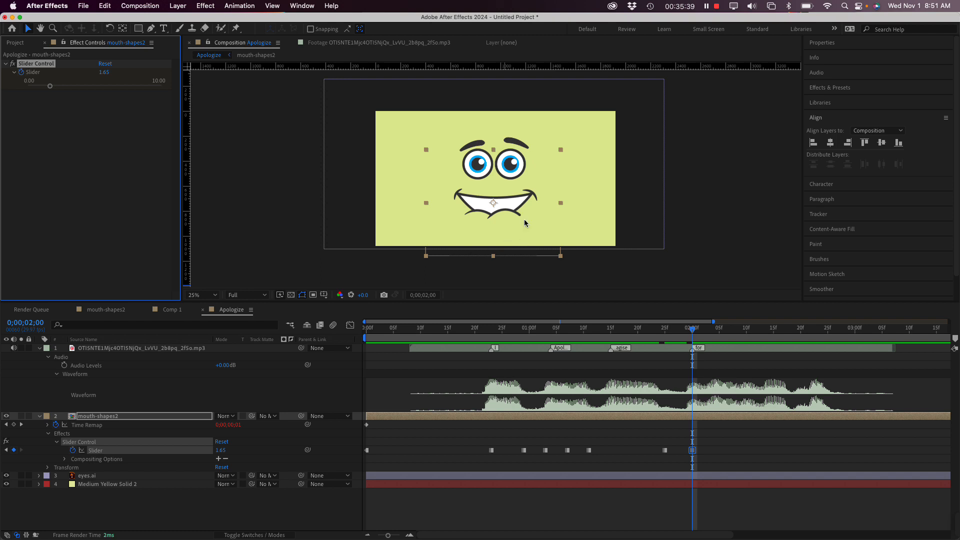
drag(697, 334, 719, 337)
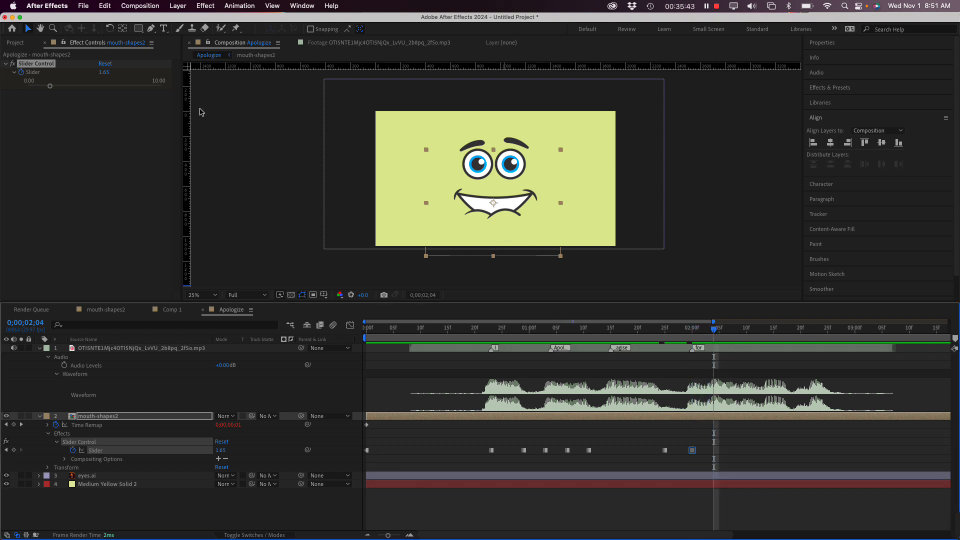
drag(46, 83, 97, 86)
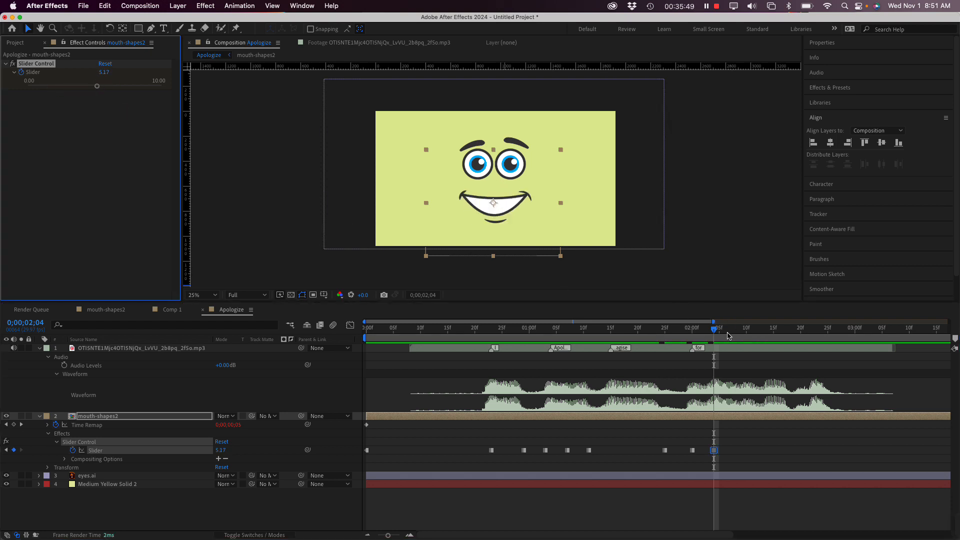
Keyframe the mouth Slider at 7.38 at 0;00;02;06 and at 4.12 at 0;00;02;09.
click(720, 330)
click(725, 330)
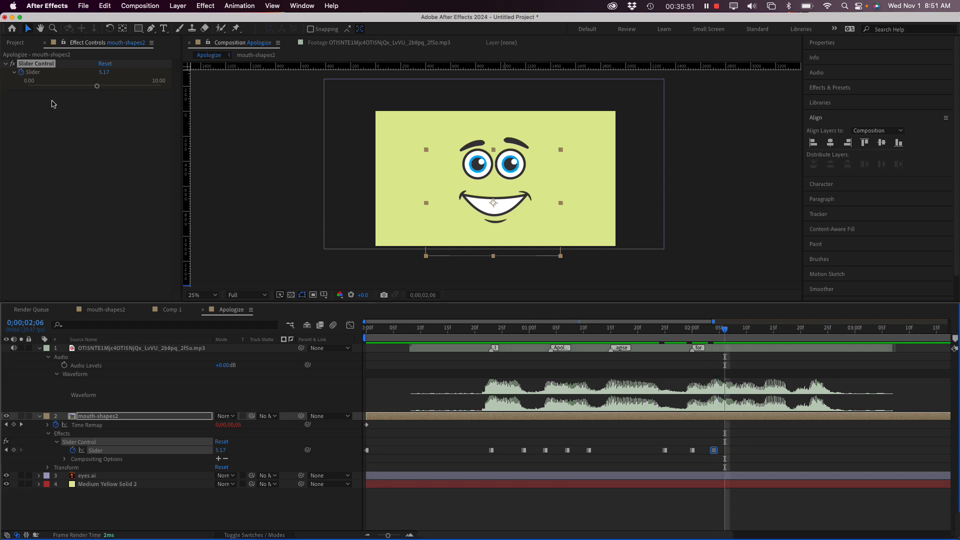
drag(98, 86, 125, 86)
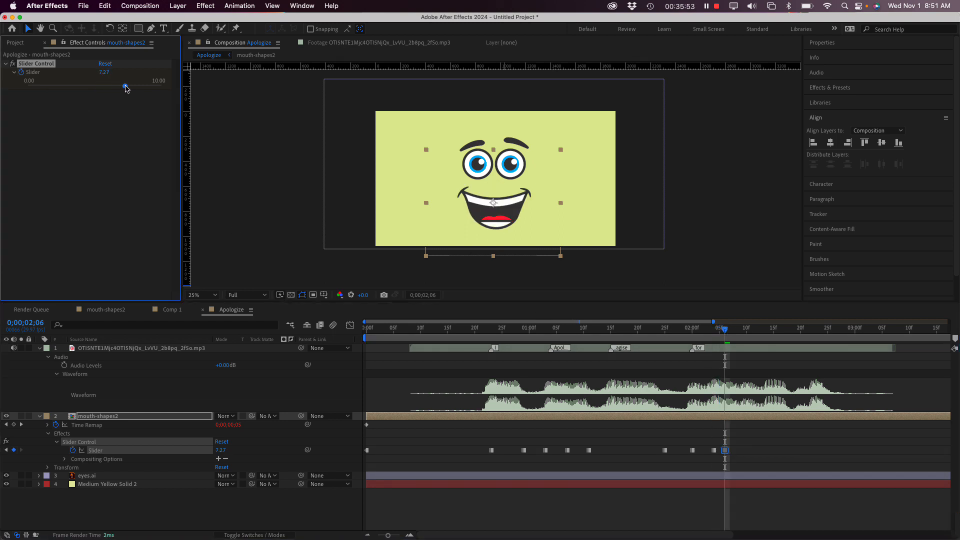
click(742, 332)
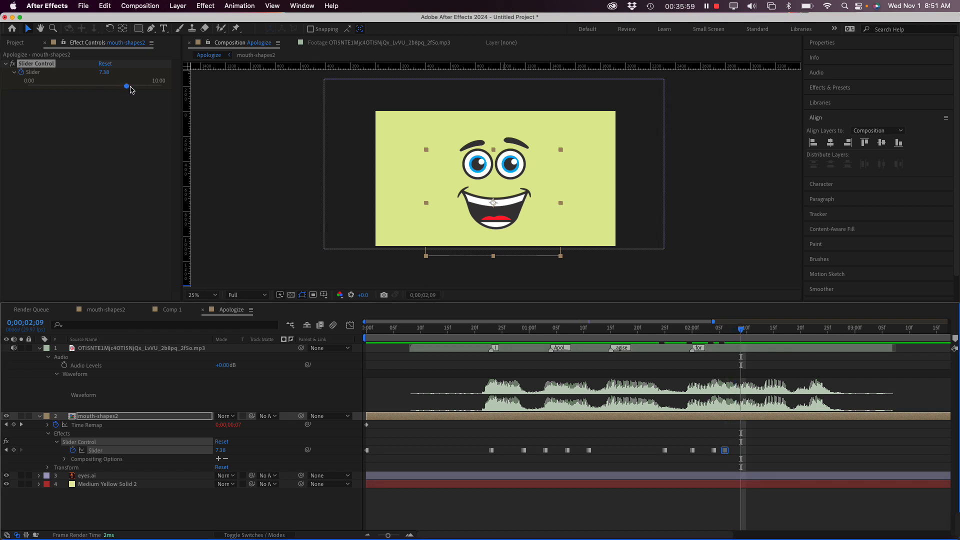
drag(127, 87, 78, 92)
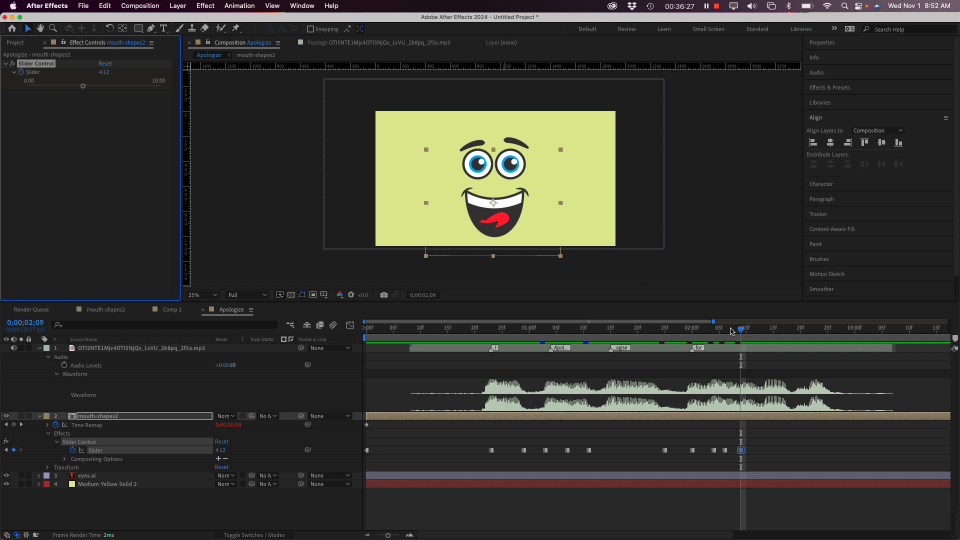
Play from 0;00;01;27 to find the end of the speech and close the mouth with a Slider keyframe of 0.71 at 0;00;02;26.
drag(732, 331, 676, 331)
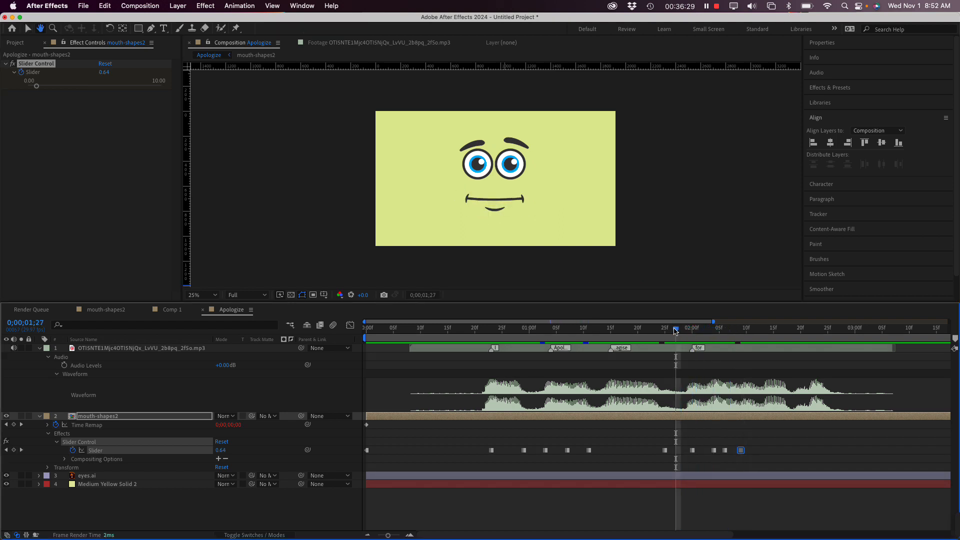
key(space)
key(space)
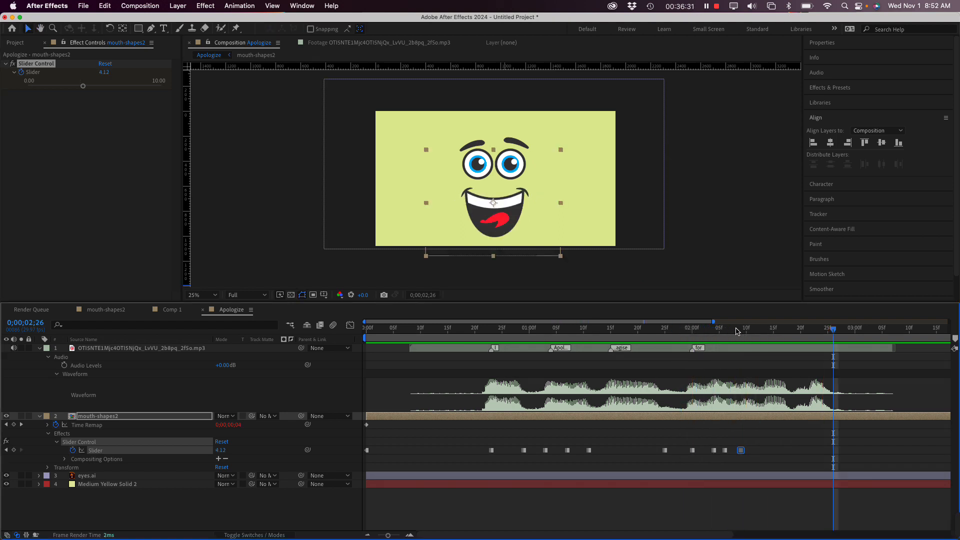
drag(752, 331, 834, 347)
drag(83, 86, 37, 92)
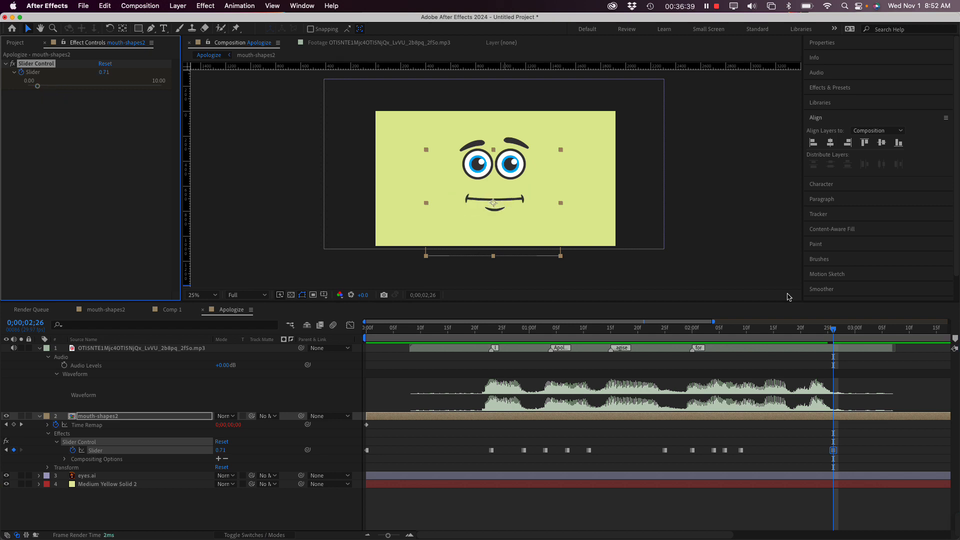
Keyframe the mouth-shapes2 Slider at 5.81 at 0;00;02;19, just before the final burst in the audio waveform.
click(839, 333)
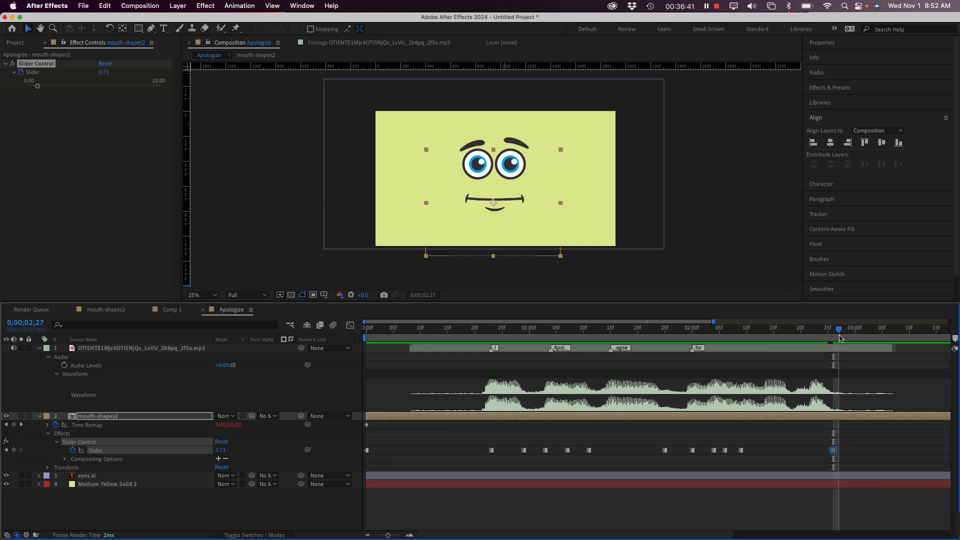
drag(840, 339, 814, 349)
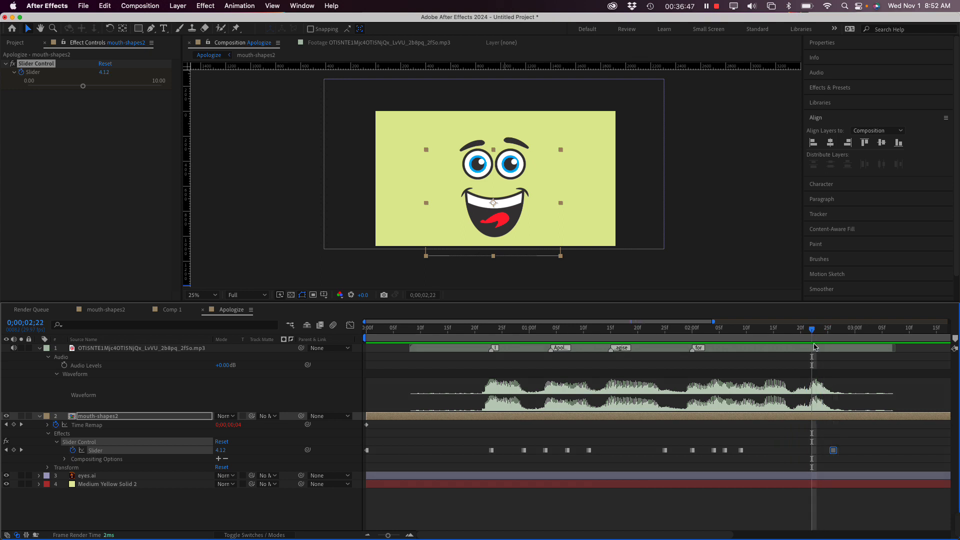
drag(812, 331, 797, 335)
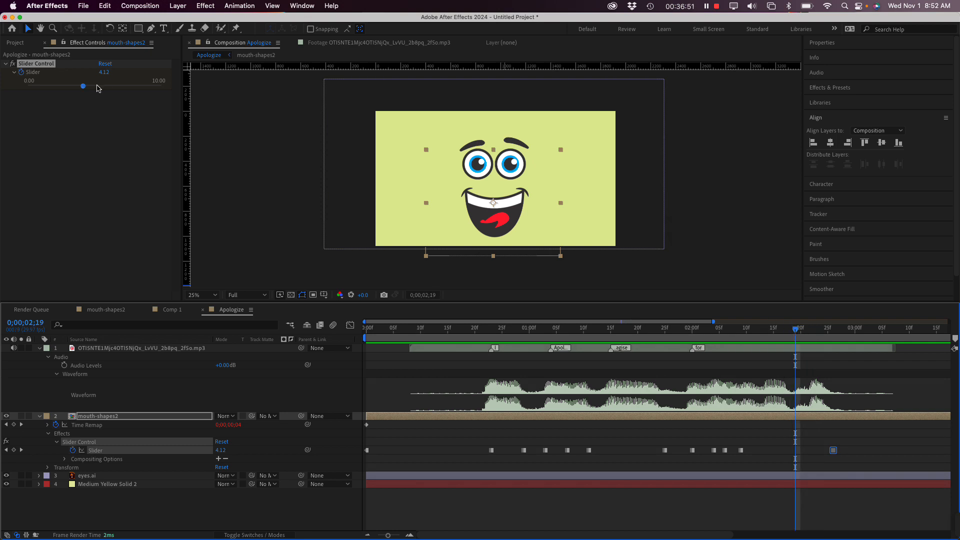
drag(84, 86, 106, 90)
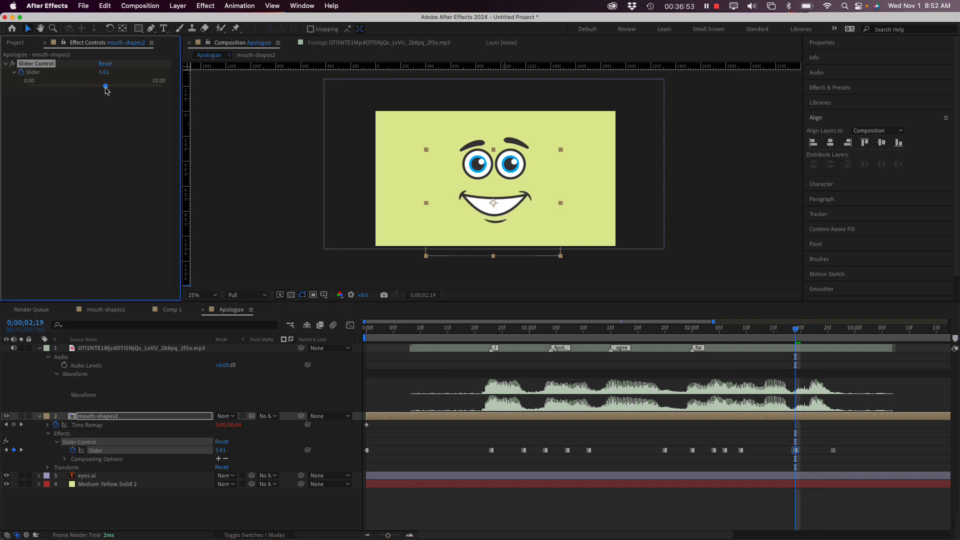
Keyframe the mouth Slider at 7.83 at 0;00;02;21 and at 9.44 at 0;00;02;23.
click(807, 333)
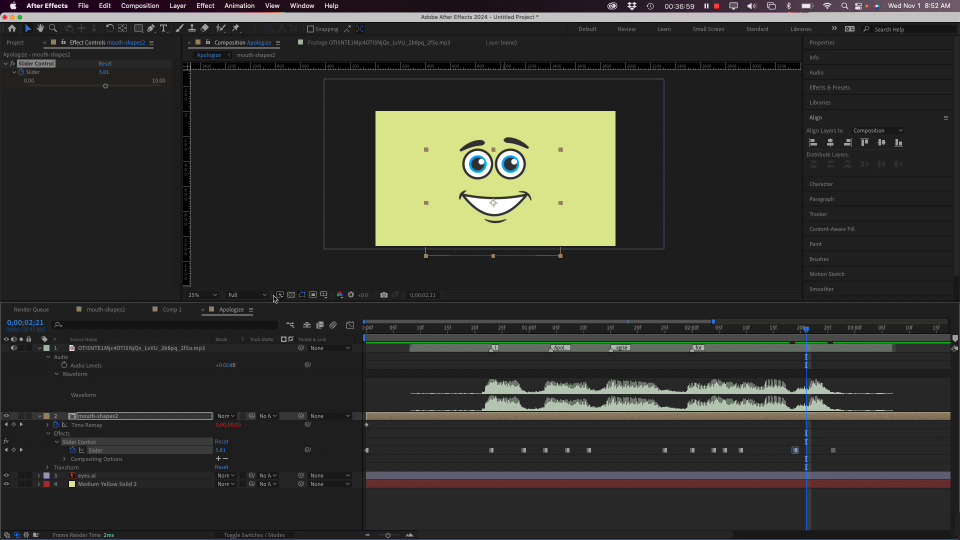
drag(105, 89, 134, 91)
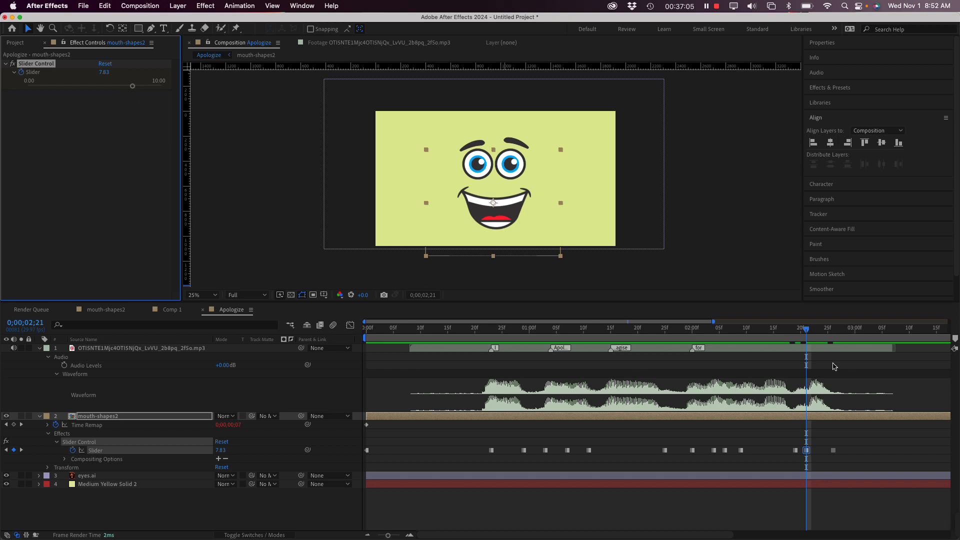
drag(808, 334, 817, 333)
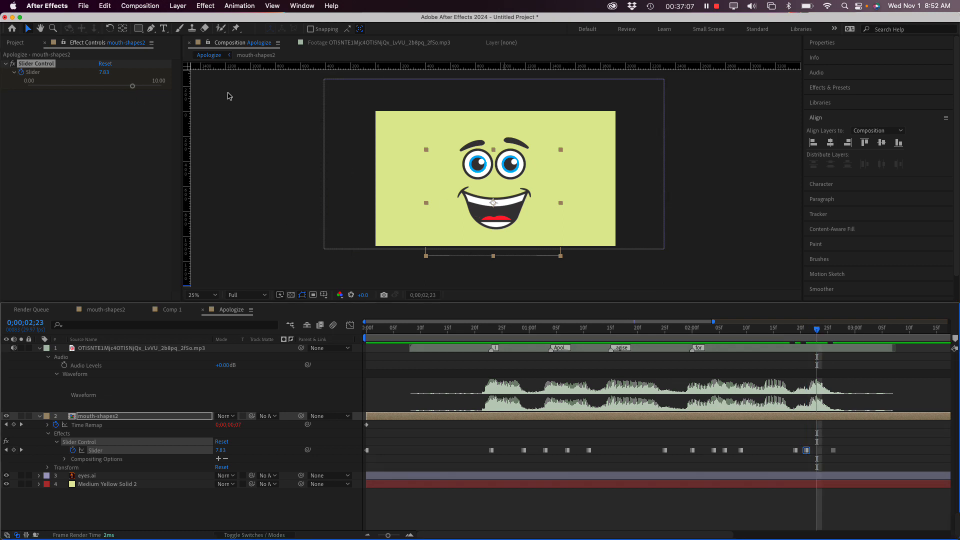
drag(134, 87, 154, 89)
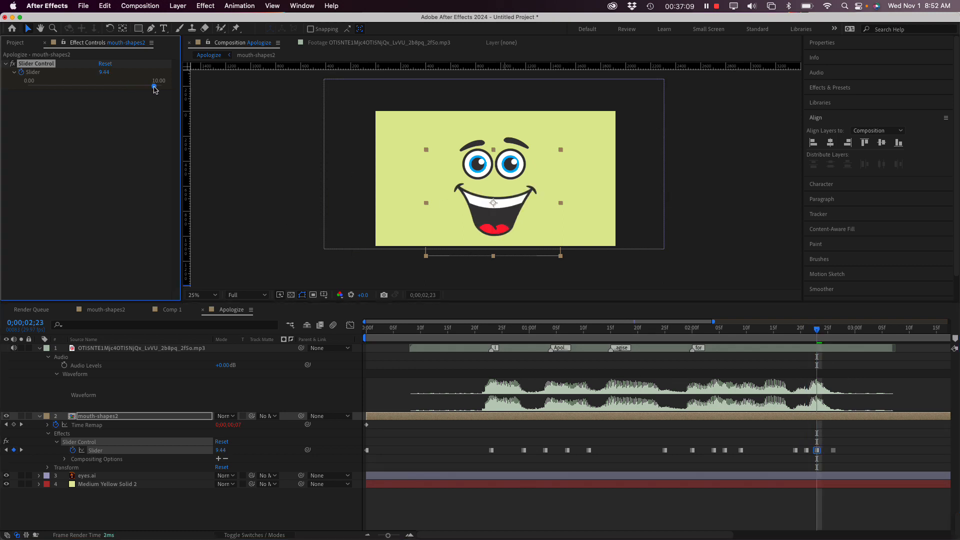
Play the ending from 0;00;02;15 and keyframe the mouth Slider at 5.81 at 0;00;02;13 and 7.75 at 0;00;02;15.
drag(806, 330, 774, 330)
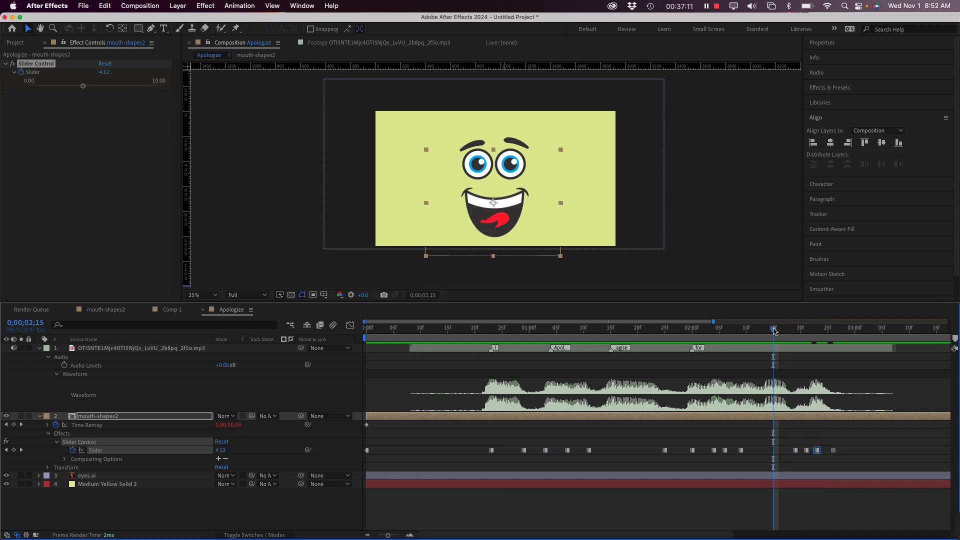
key(space)
key(space)
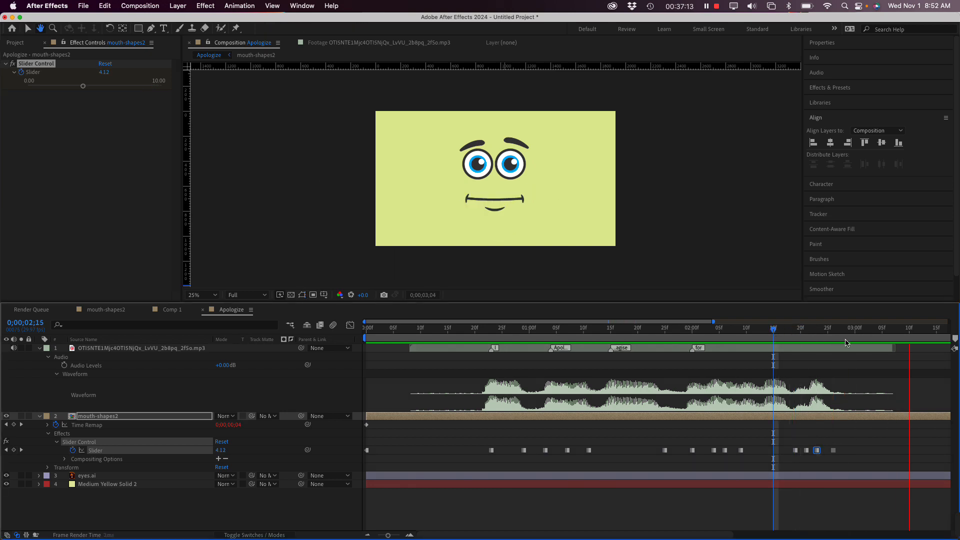
drag(803, 330, 741, 334)
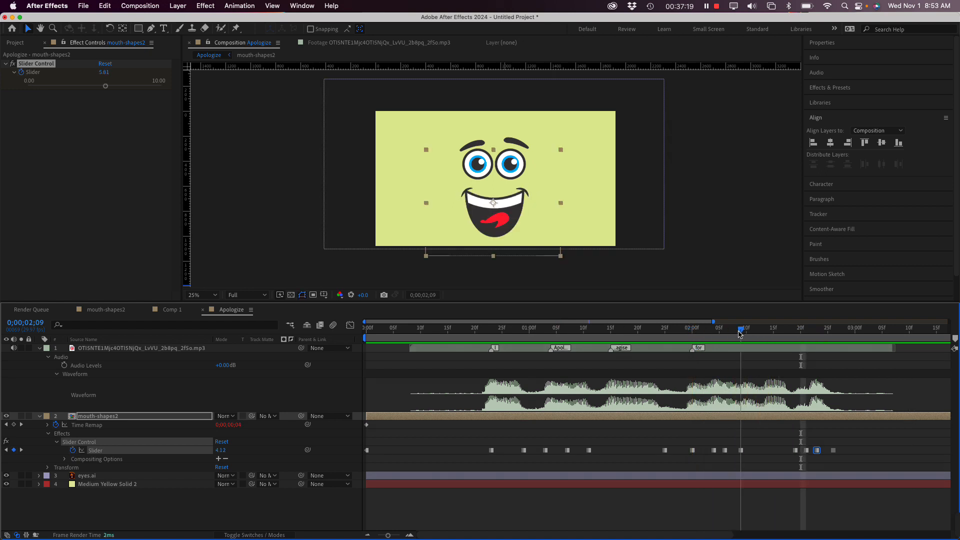
drag(740, 334, 763, 337)
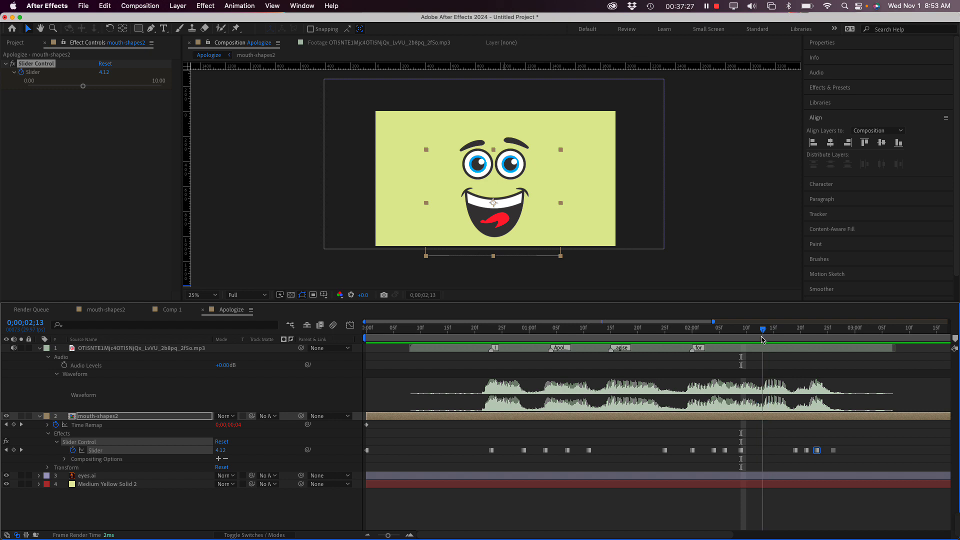
drag(84, 87, 107, 93)
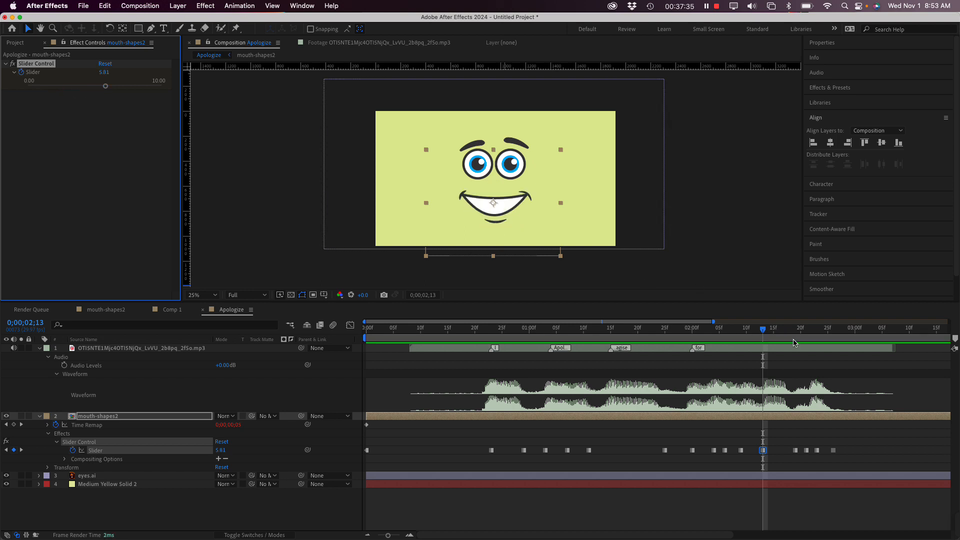
drag(764, 334, 774, 334)
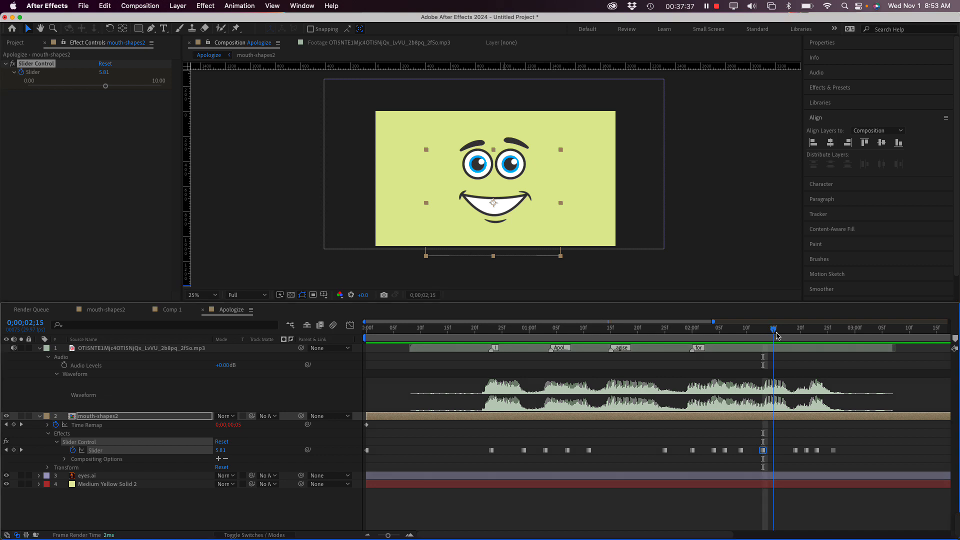
drag(106, 93, 133, 91)
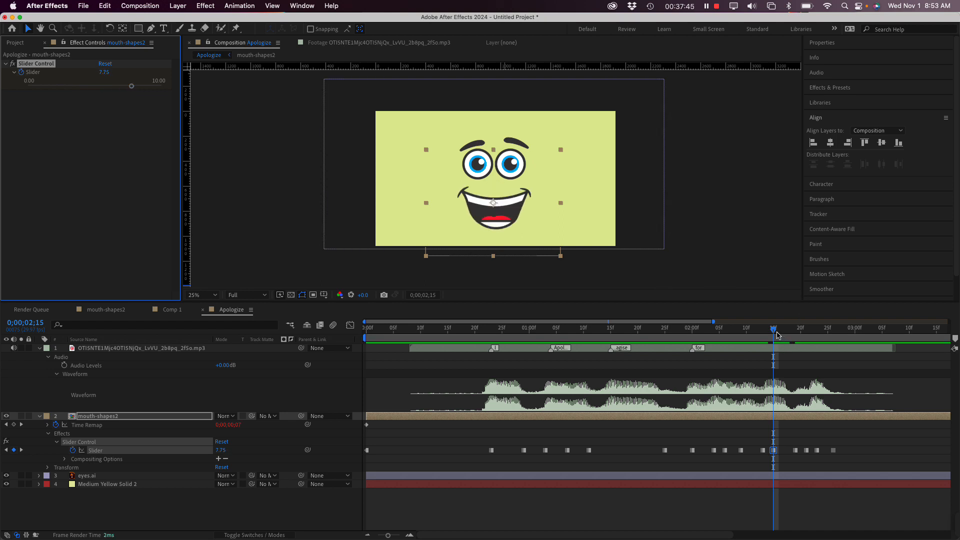
Play the lip sync from 0;00;01;24, 0;00;01;27 and 0;00;00;22 to check the mouth movement against the speech.
drag(778, 335, 660, 350)
key(space)
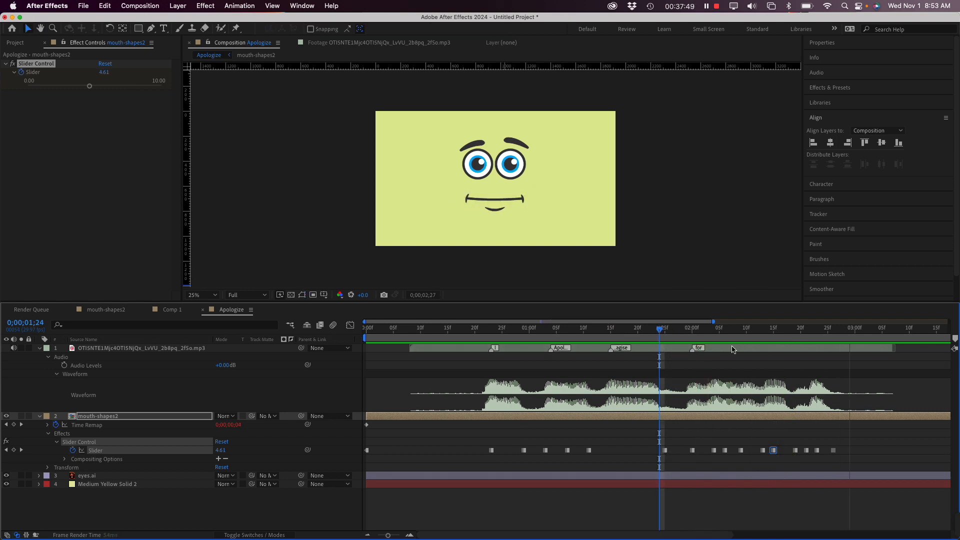
key(space)
drag(774, 332, 677, 335)
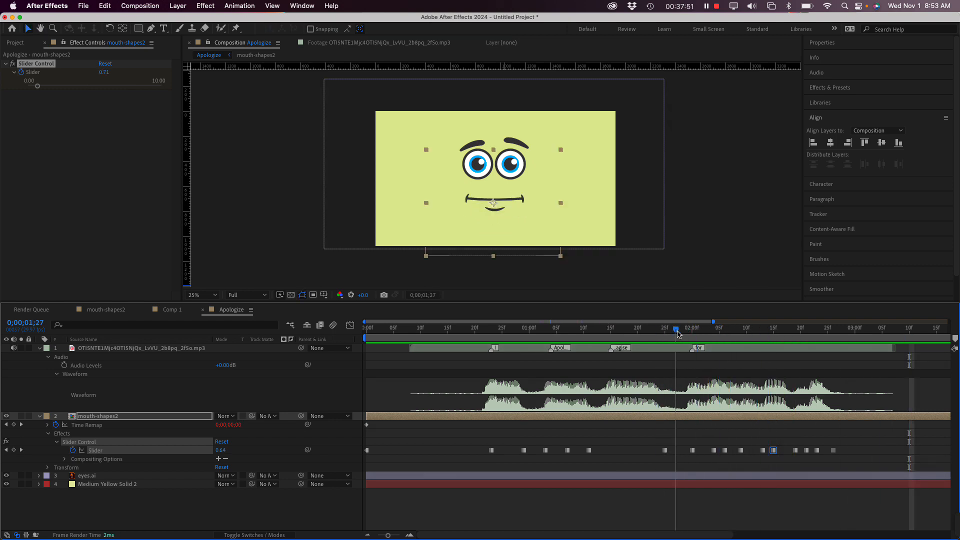
key(space)
key(space)
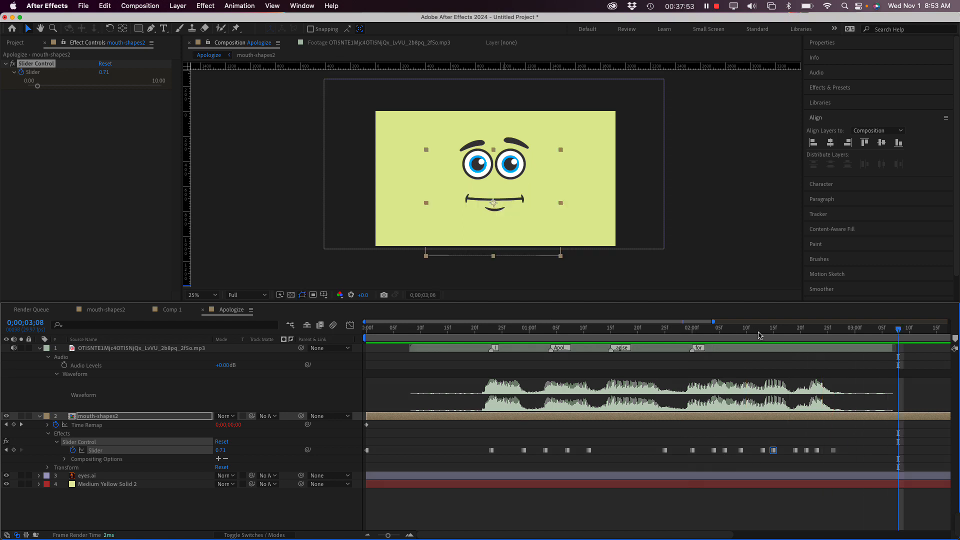
drag(760, 330, 486, 347)
key(space)
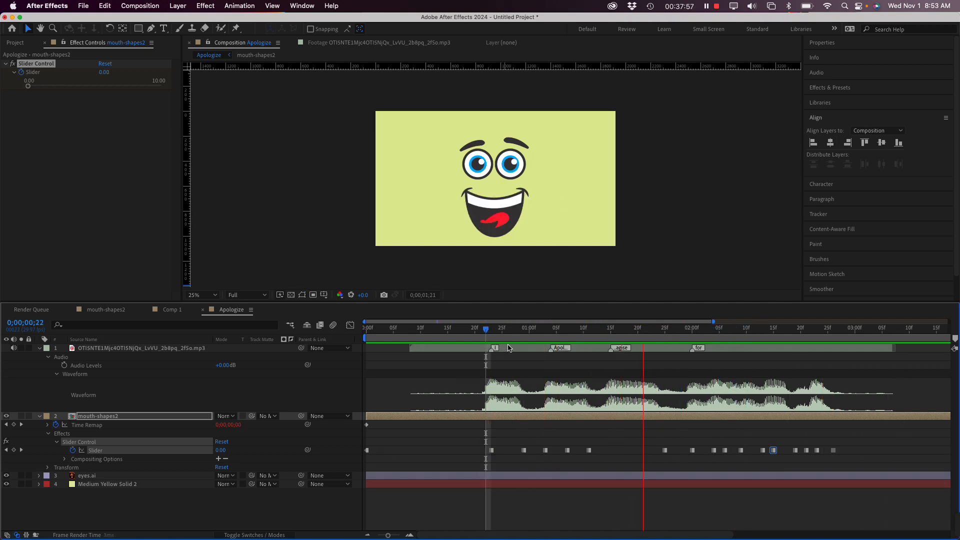
key(space)
Try moving the mouth-closing Slider keyframe after the "I" marker one frame earlier to 0;00;00;28.
drag(507, 332, 492, 334)
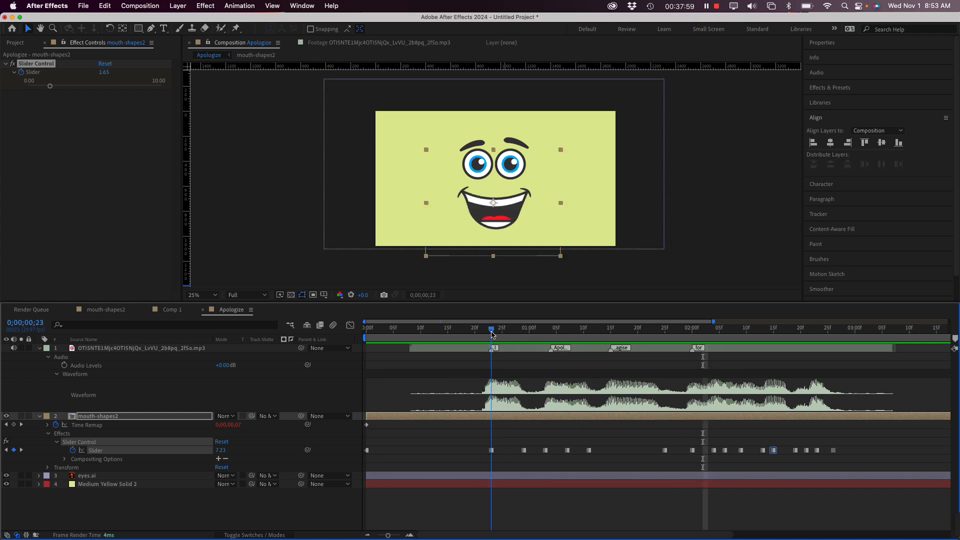
drag(524, 451, 518, 450)
drag(525, 335, 518, 334)
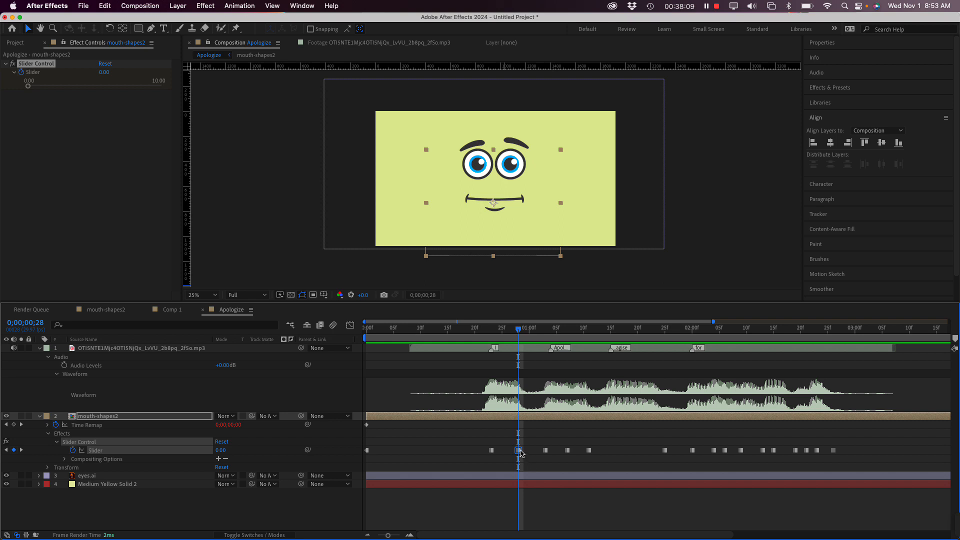
drag(521, 452, 525, 452)
Shift the Slider keyframe just before the "Apol..." marker one frame later, aligning it with the marker at 0;00;01;04.
click(546, 341)
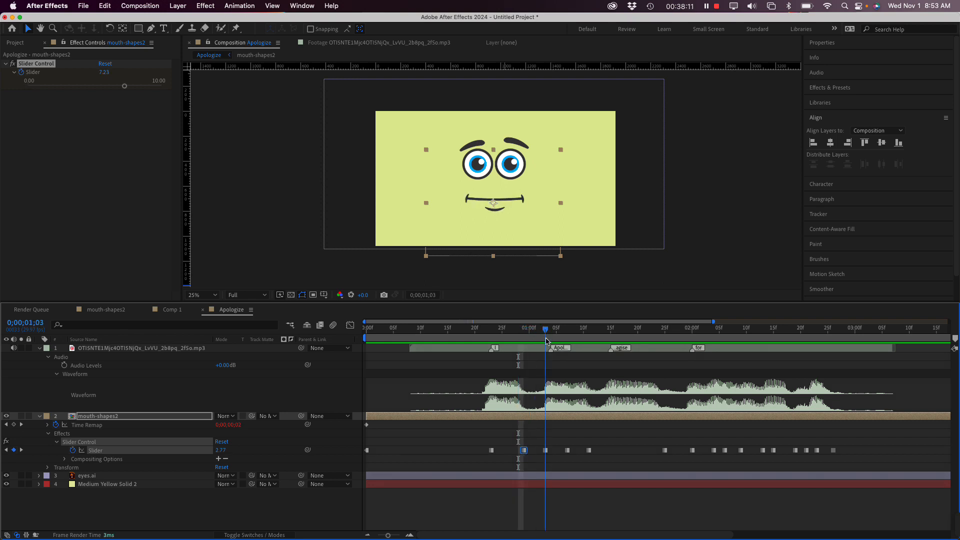
mouse_move(546, 339)
mouse_down()
mouse_move(558, 341)
mouse_move(537, 343)
mouse_move(549, 344)
mouse_up()
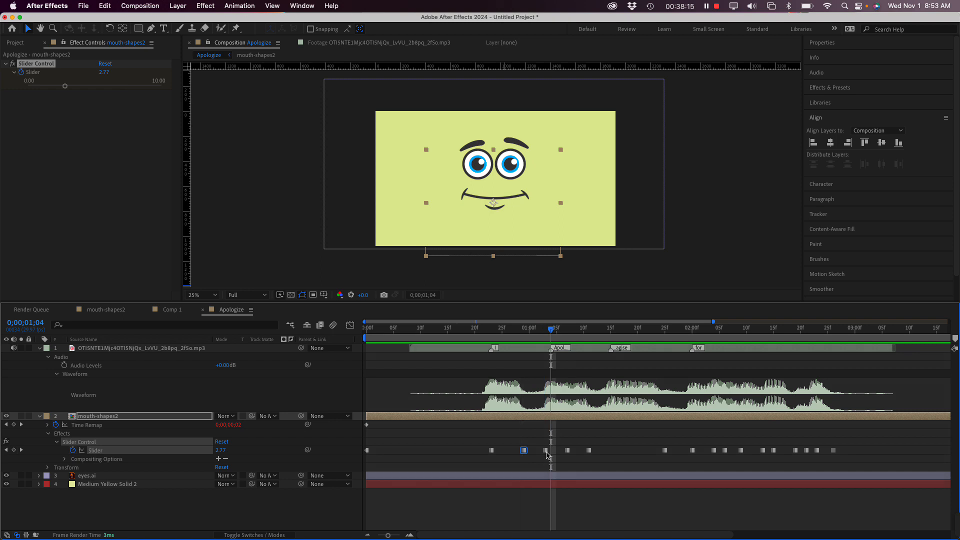
click(549, 453)
drag(546, 452, 551, 452)
Move the two Slider keyframes following the "Apol..." marker one frame later each, to 0;00;01;08 and 0;00;01;12.
drag(713, 322, 458, 321)
click(433, 327)
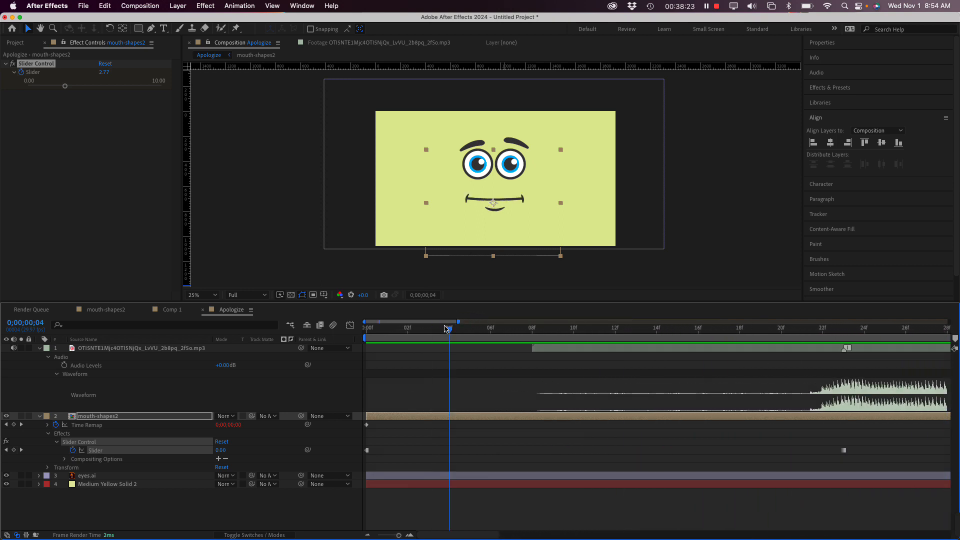
drag(408, 323, 470, 335)
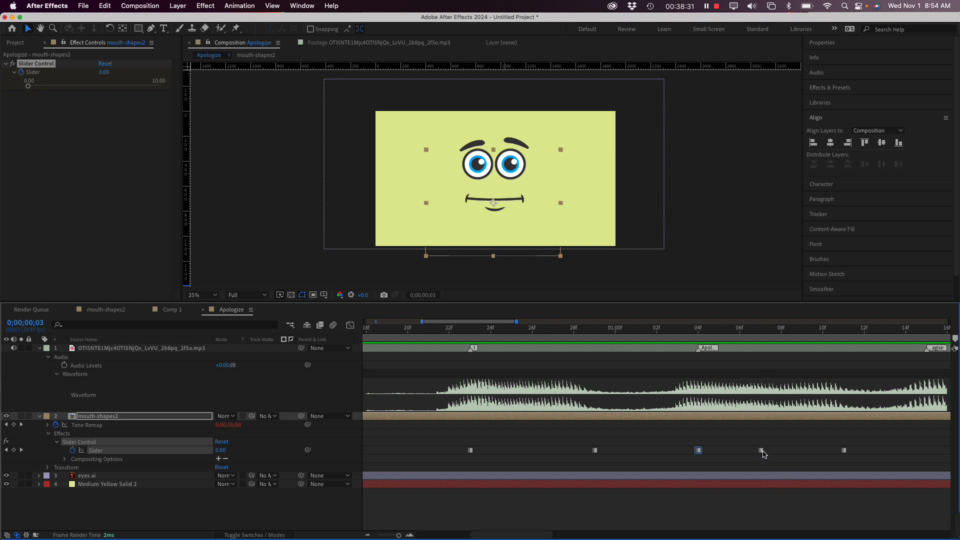
click(764, 453)
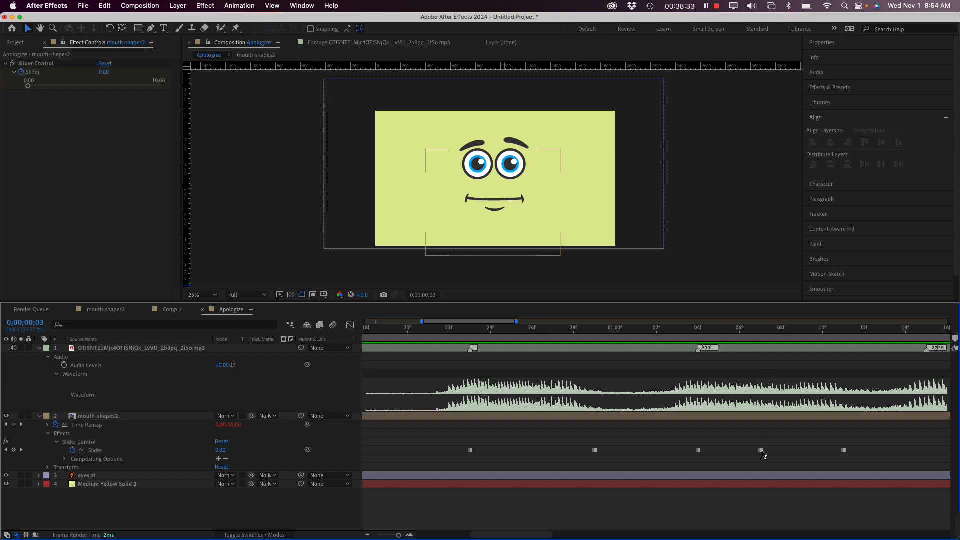
drag(764, 454, 779, 455)
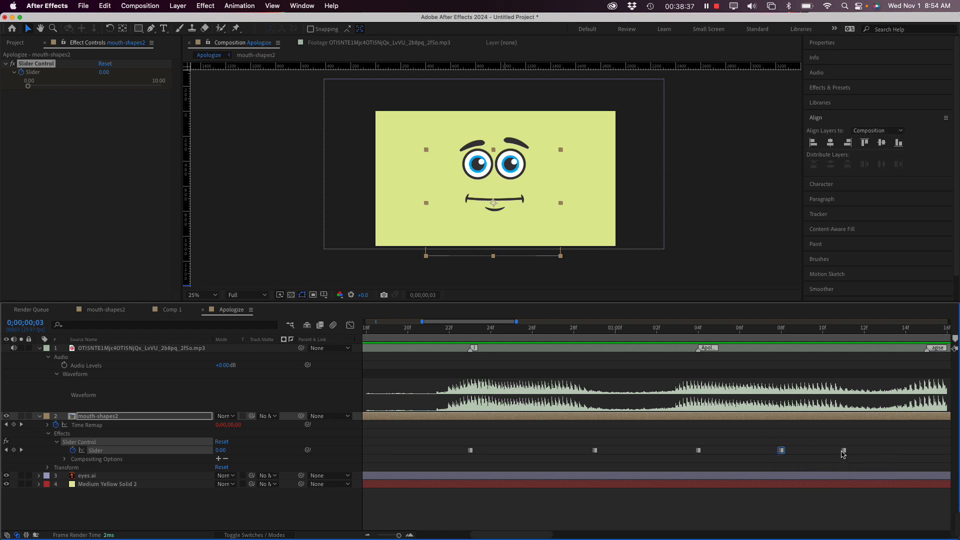
drag(844, 454, 864, 452)
drag(422, 321, 364, 322)
click(518, 324)
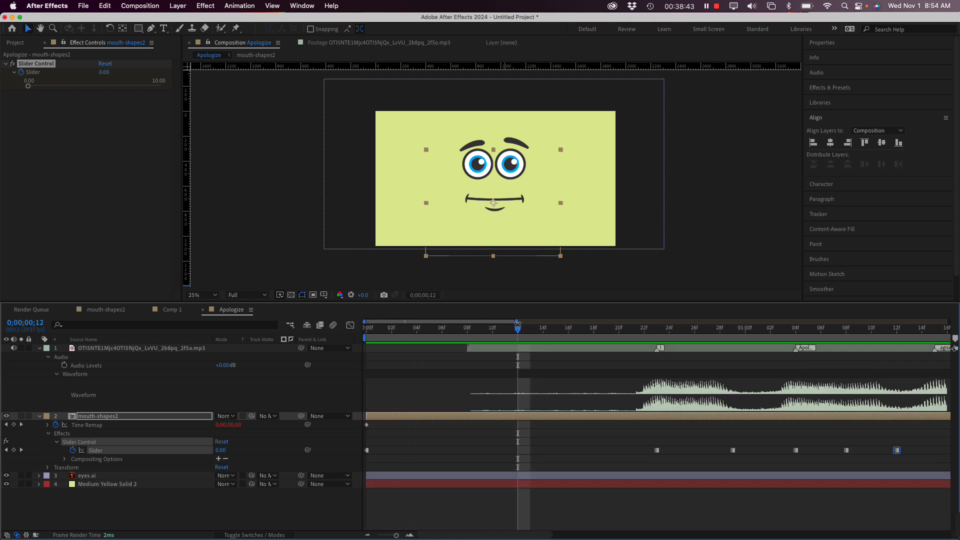
drag(517, 323, 849, 323)
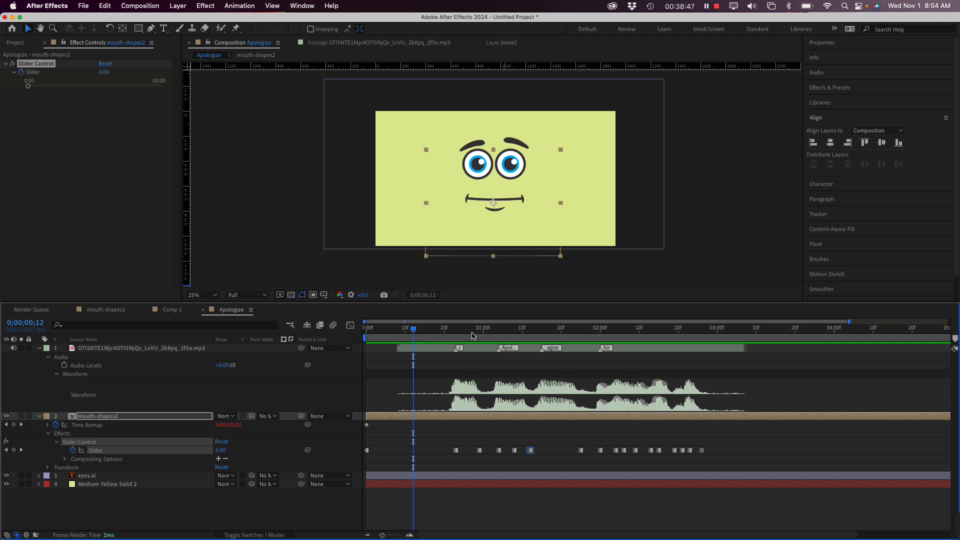
drag(453, 330, 470, 344)
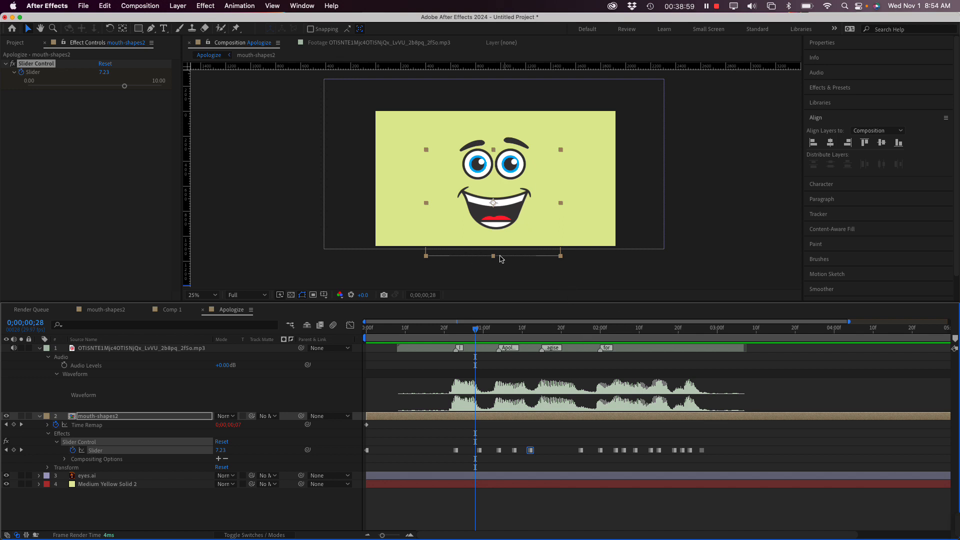
click(829, 6)
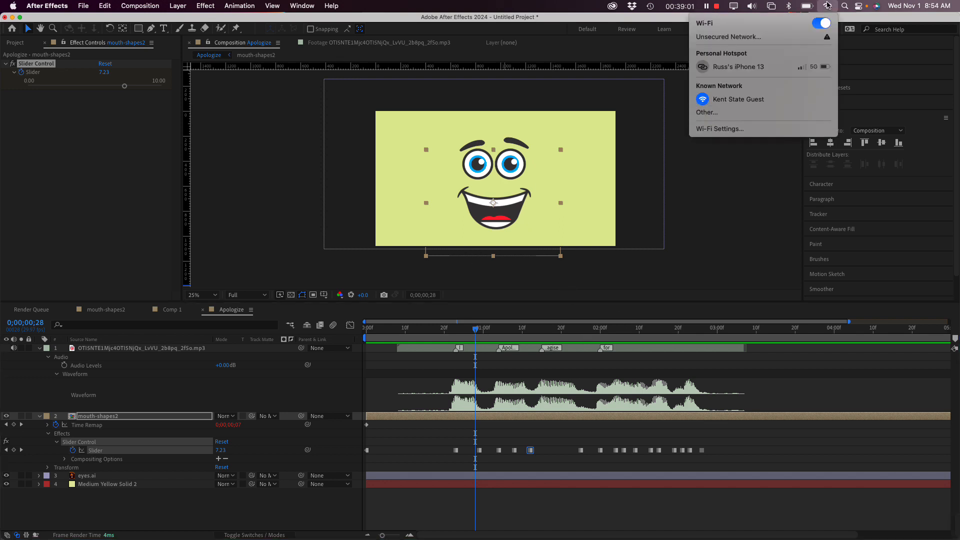
click(828, 5)
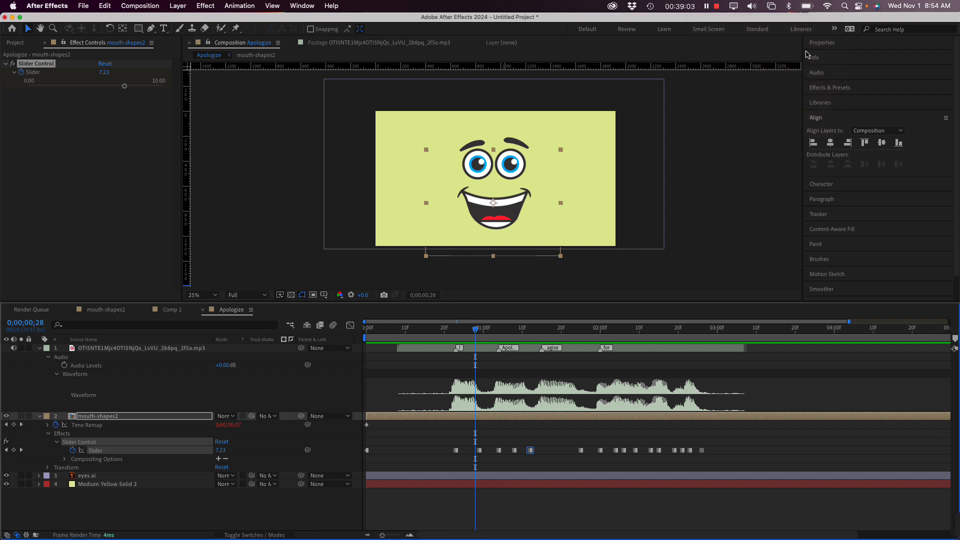
click(234, 208)
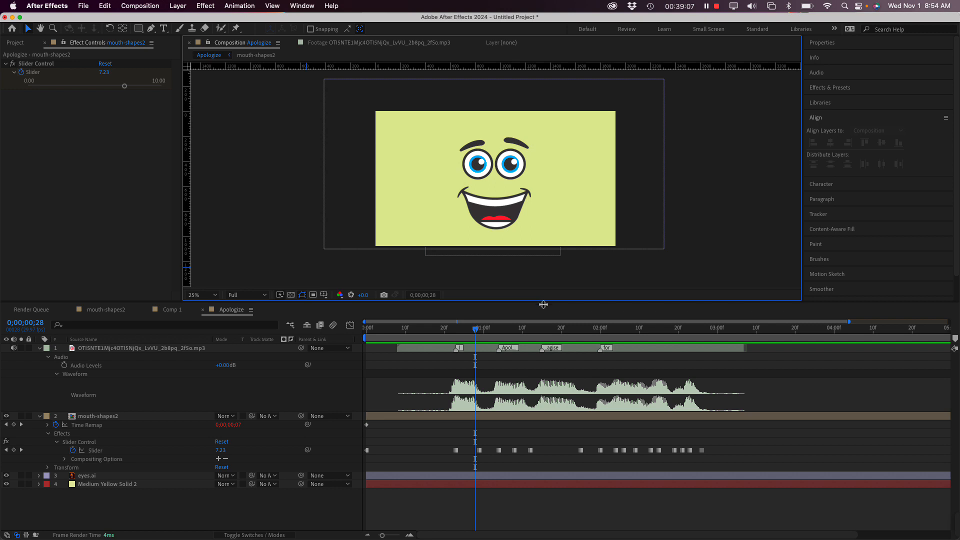
drag(544, 303, 539, 313)
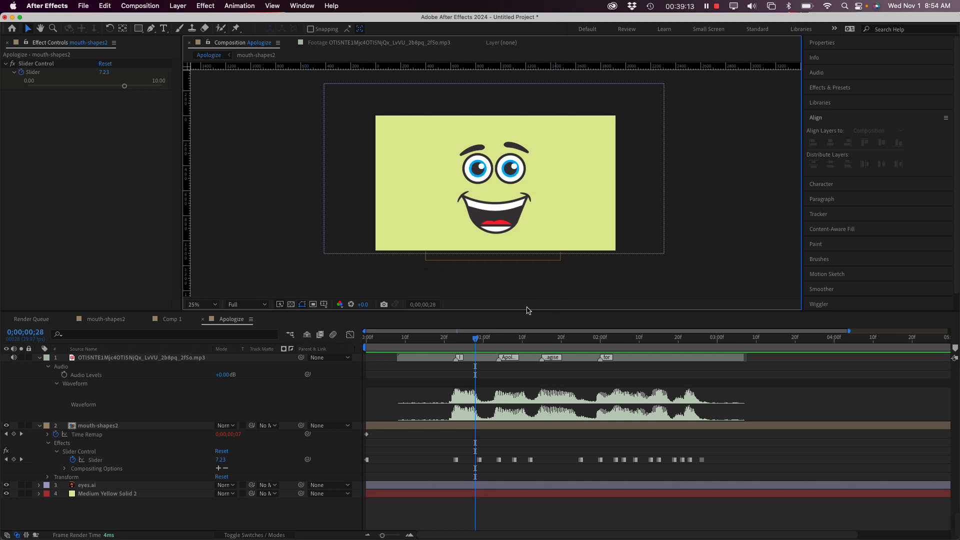
drag(472, 344, 542, 350)
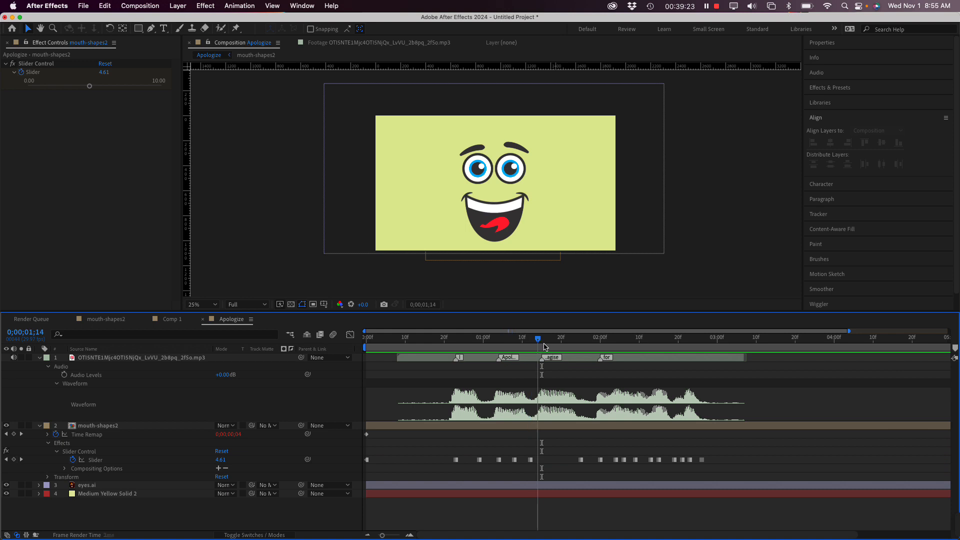
Move the playhead back to 0;00;00;09, just after the start of the audio clip.
drag(484, 341, 397, 342)
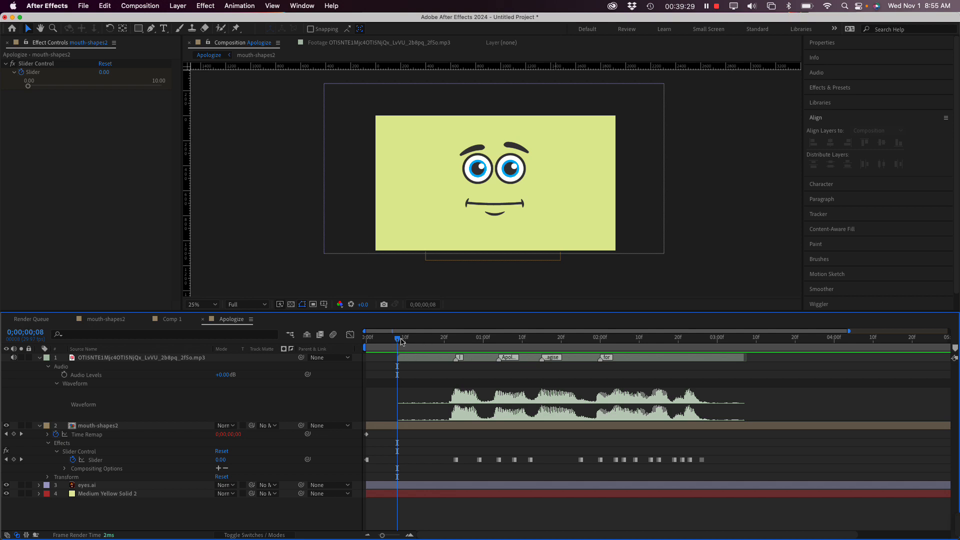
click(401, 342)
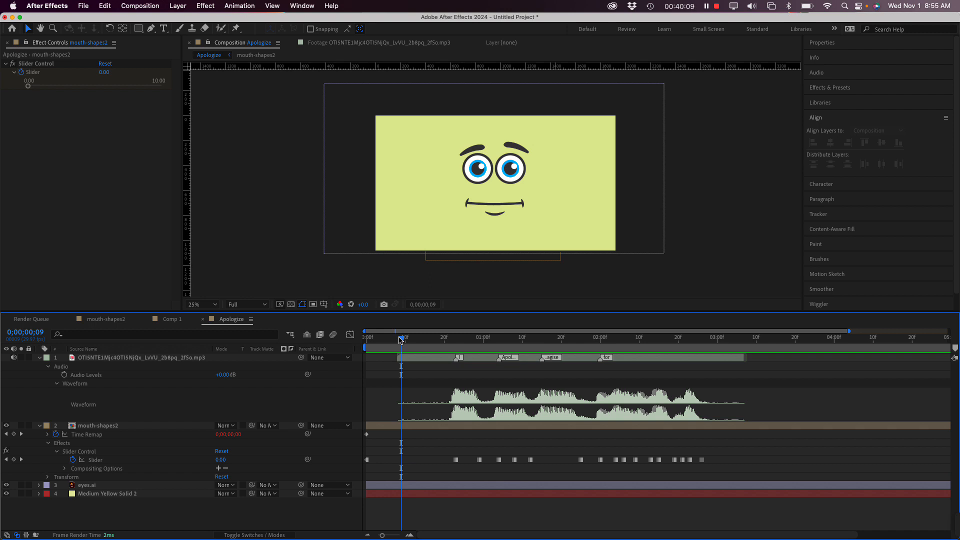
click(21, 159)
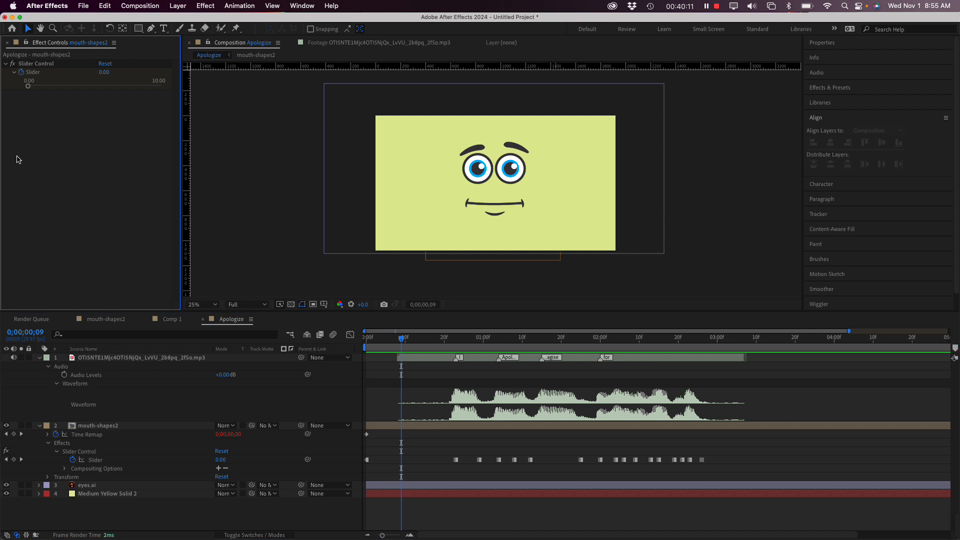
Create a new project without saving the current one, and enlarge the Project and Composition area above the timeline.
click(83, 5)
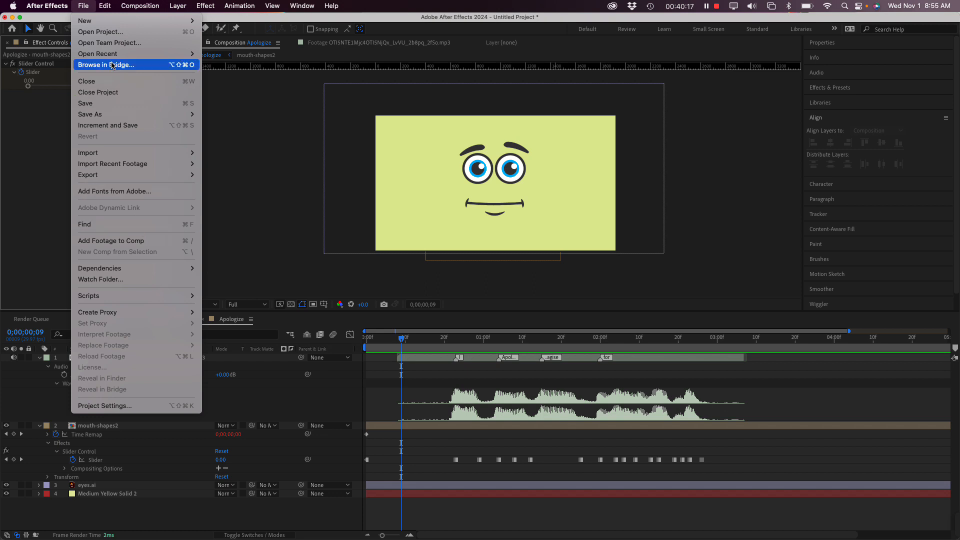
mouse_move(102, 21)
mouse_move(254, 11)
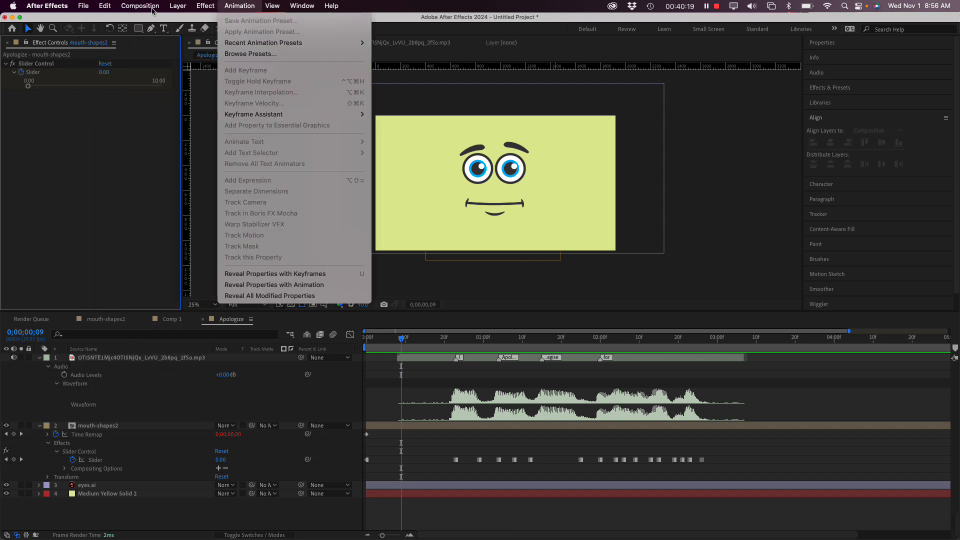
mouse_move(82, 7)
mouse_move(200, 22)
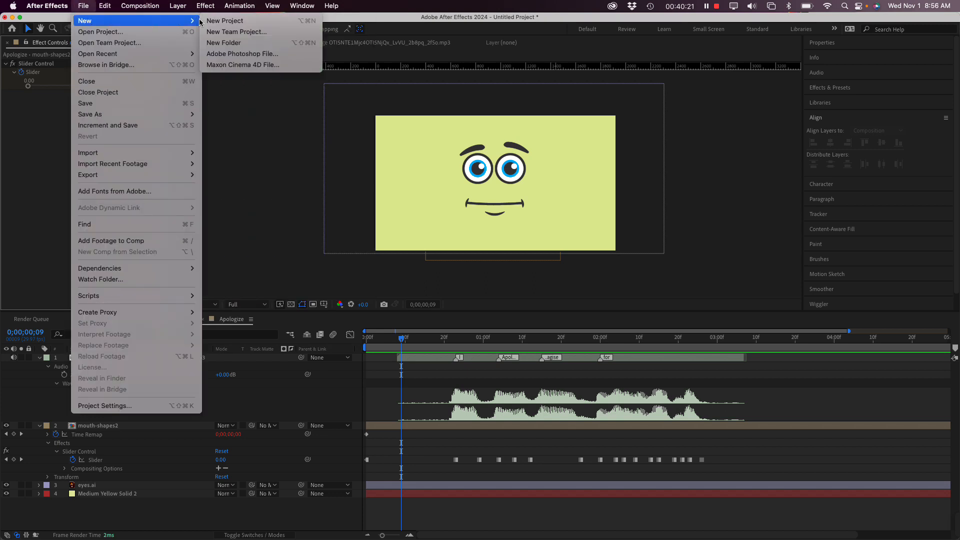
click(235, 24)
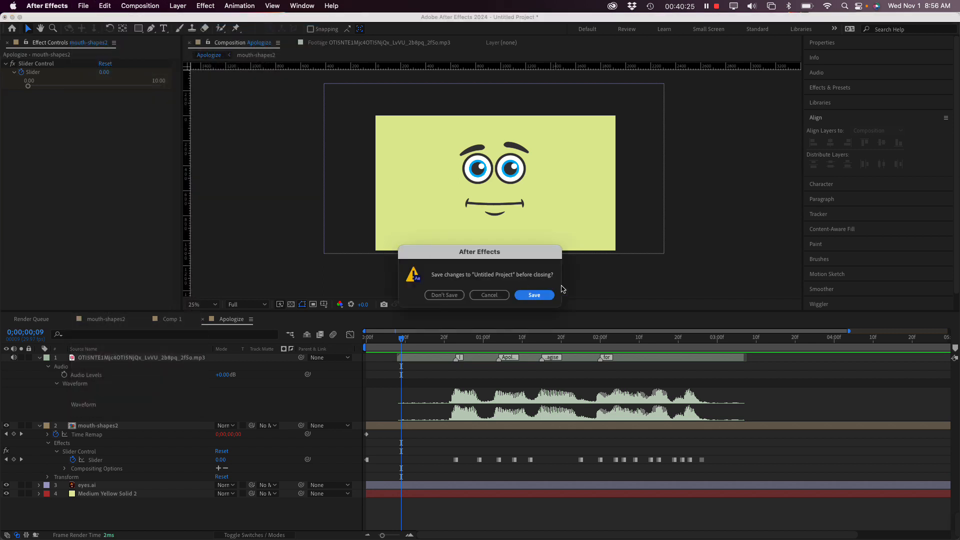
click(444, 295)
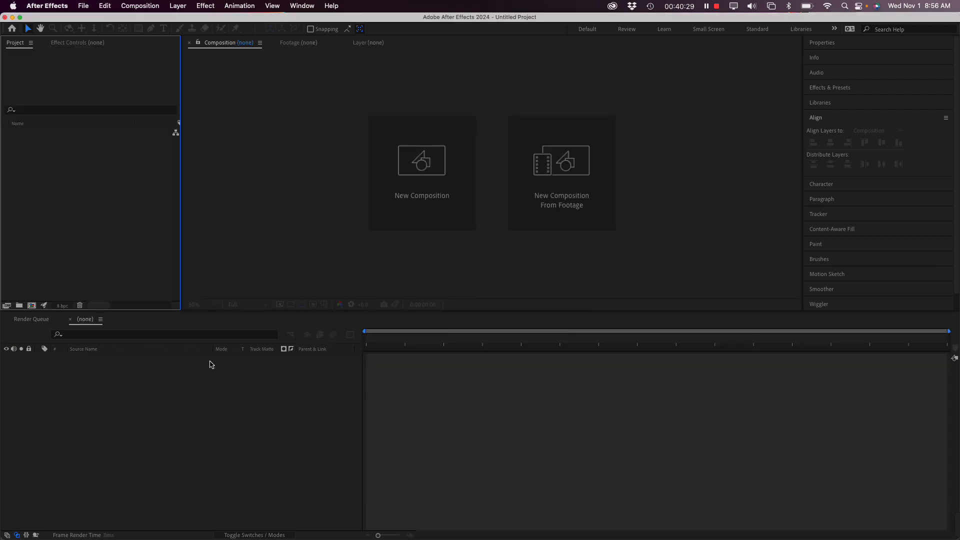
drag(225, 311, 238, 379)
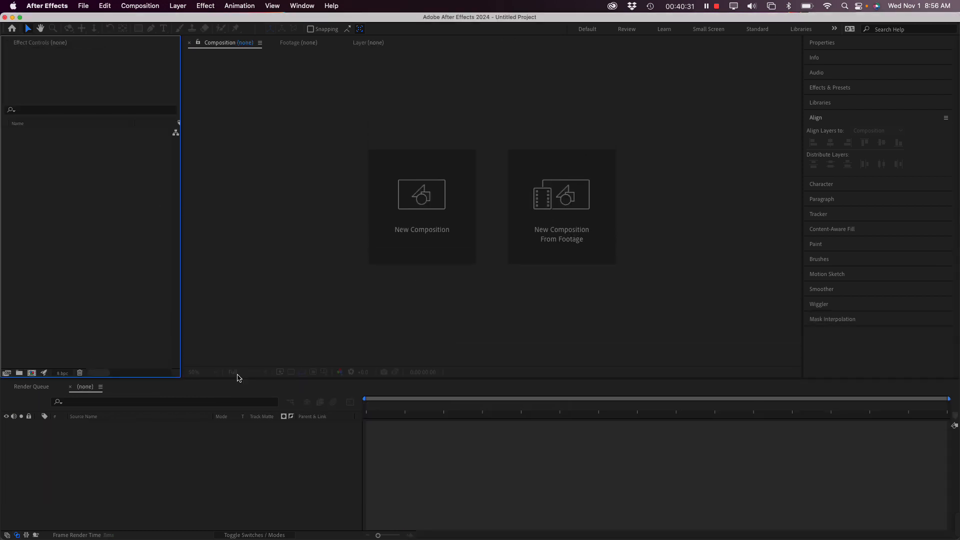
Switch to Chrome and try to open the Faculty Dashboard bookmark in a new window under the work profile.
key(super+Tab)
key(super+Tab)
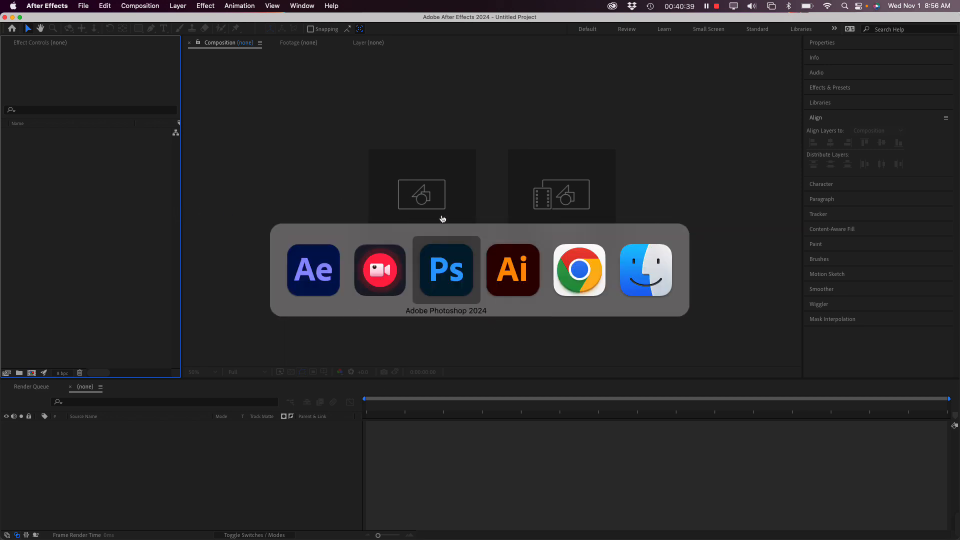
click(556, 284)
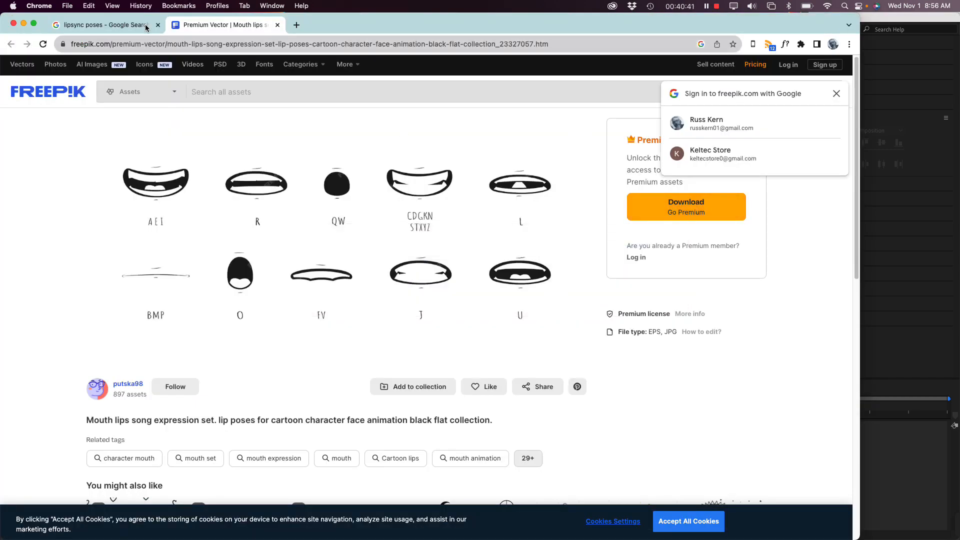
click(833, 43)
click(734, 310)
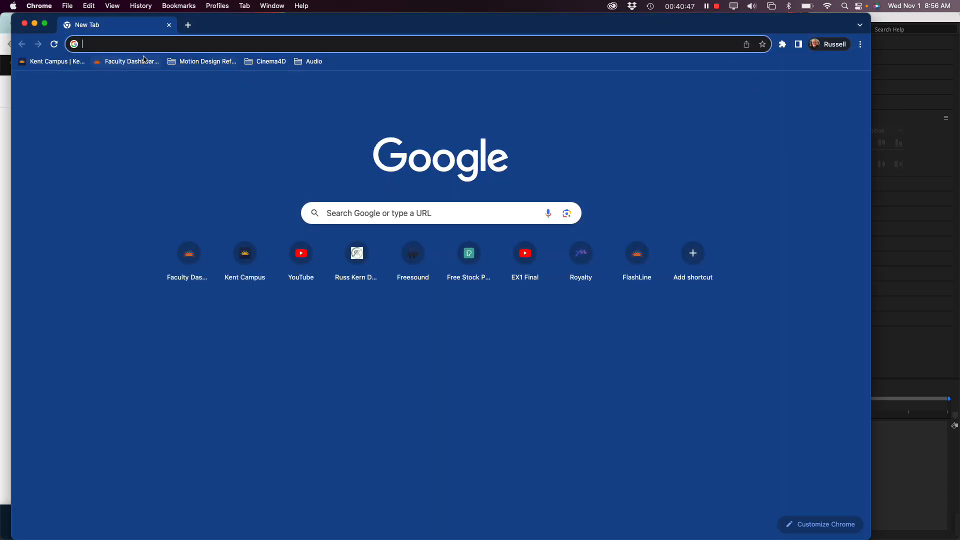
click(131, 61)
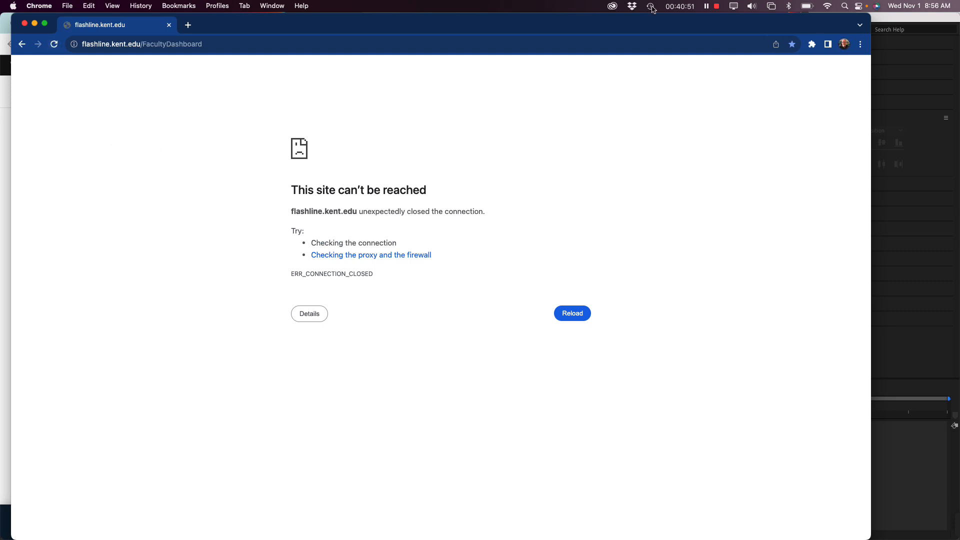
Try joining the eduroam Wi-Fi network and the iPhone 13 personal hotspot, and dismiss the authentication alert.
click(829, 7)
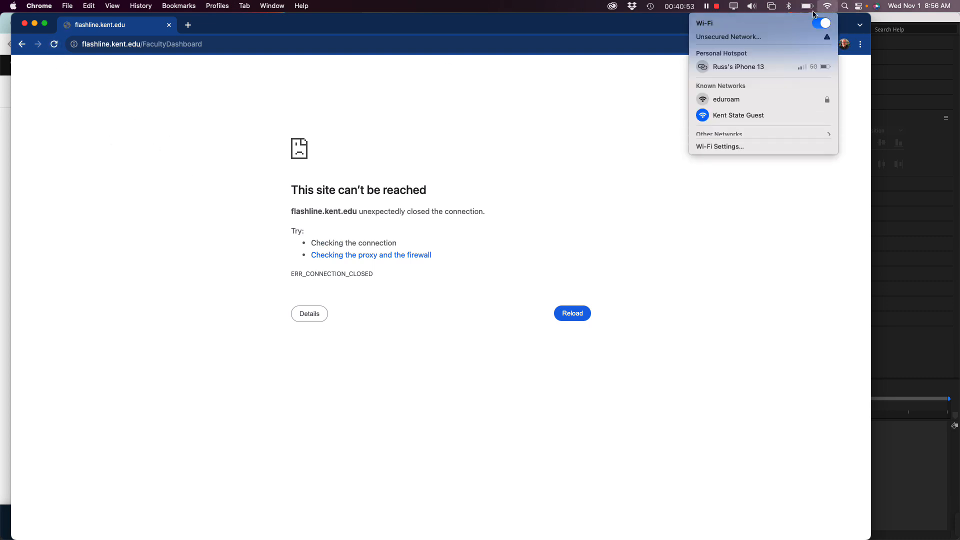
click(742, 99)
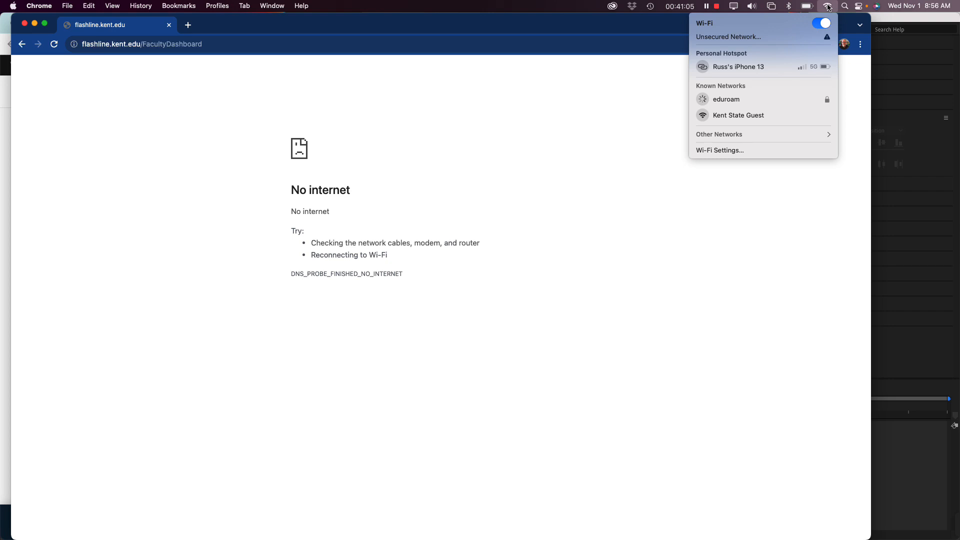
click(740, 66)
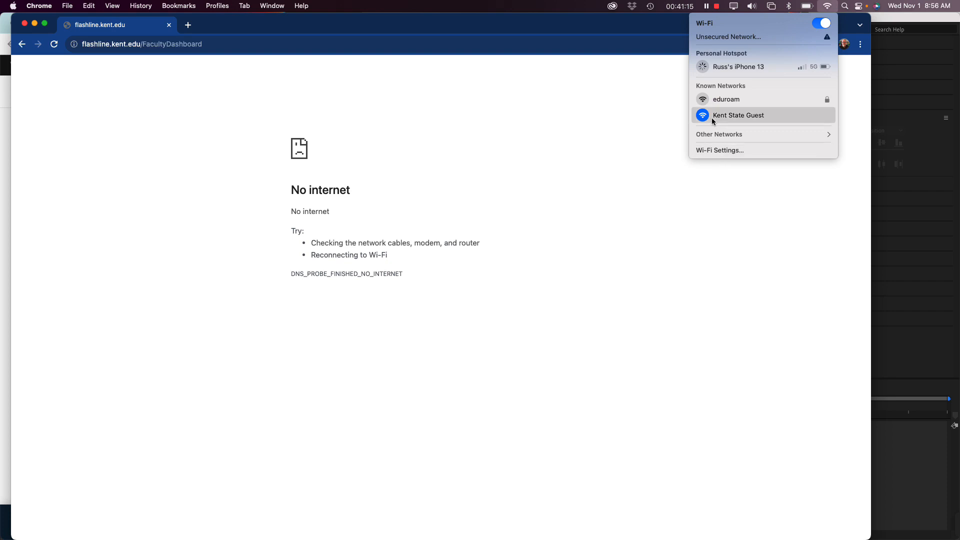
click(504, 222)
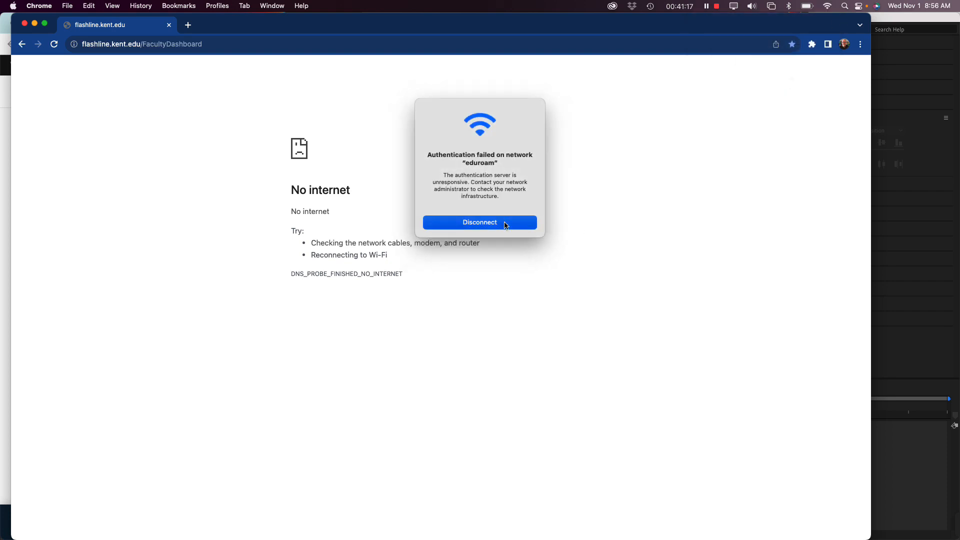
Turn Wi-Fi off and on again, and retry the iPhone 13 personal hotspot.
click(828, 6)
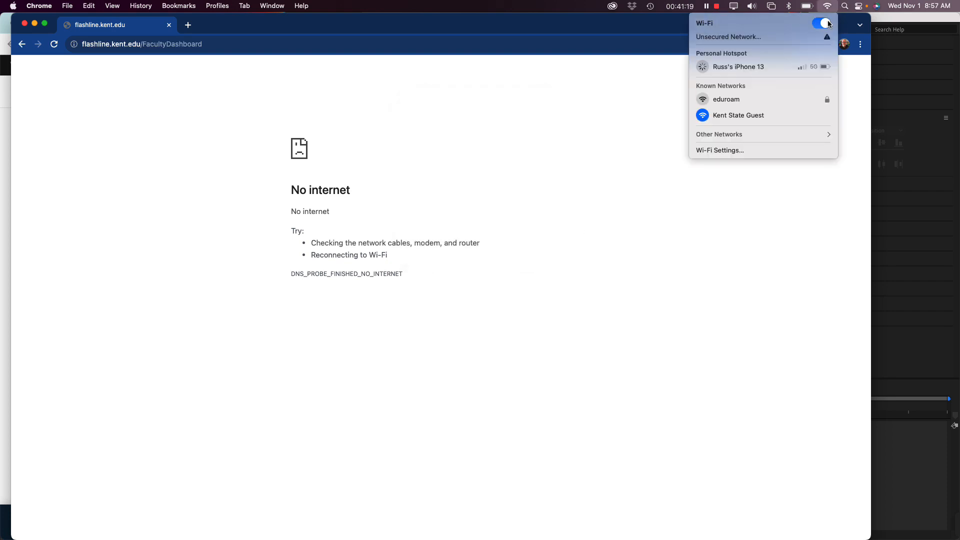
click(829, 24)
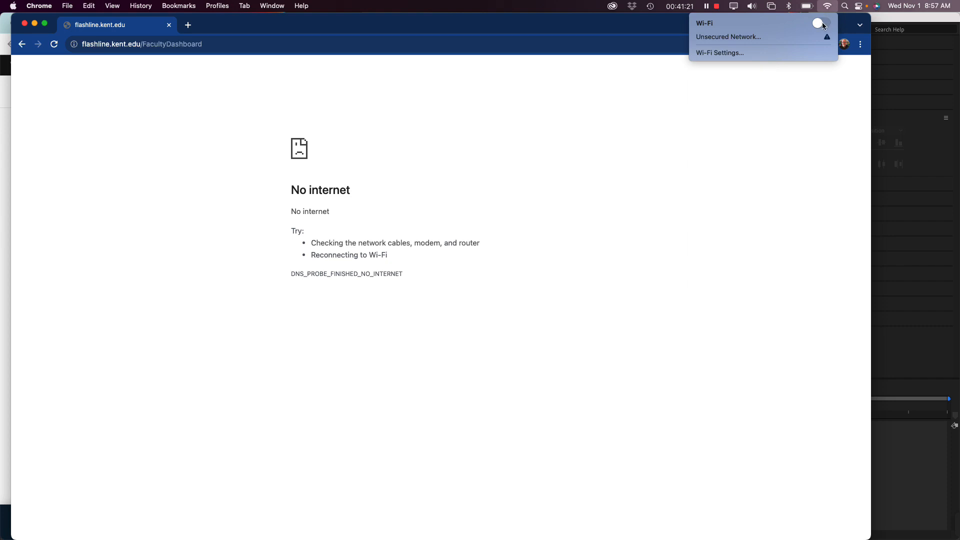
click(823, 24)
click(724, 69)
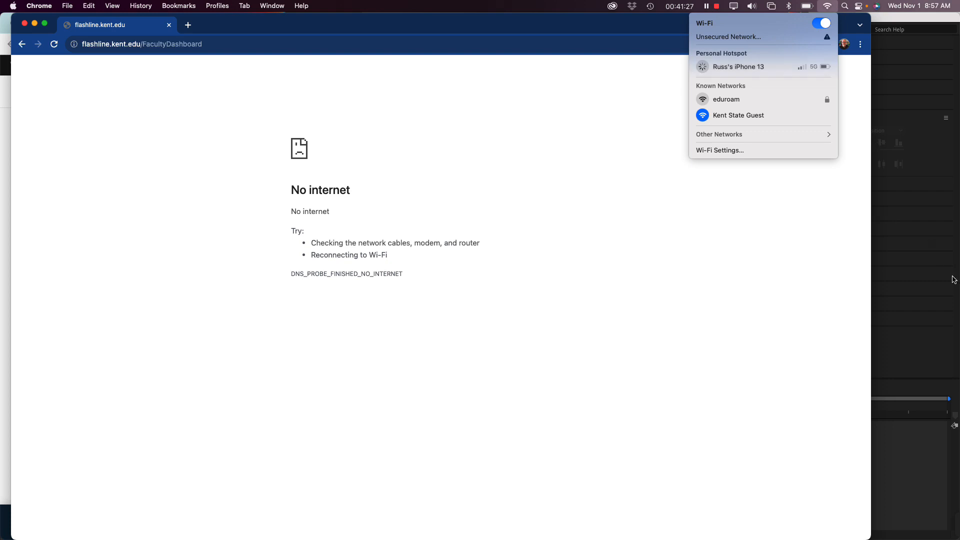
Move the dashboard window aside, return to After Effects, widen the Project panel slightly and dismiss the eduroam alert.
drag(225, 25, 315, 298)
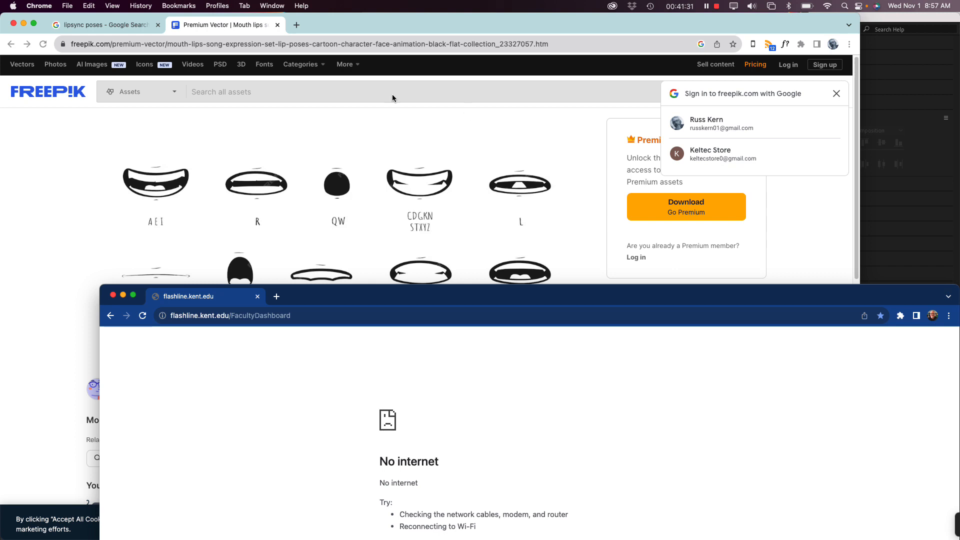
key(super+Tab)
click(371, 266)
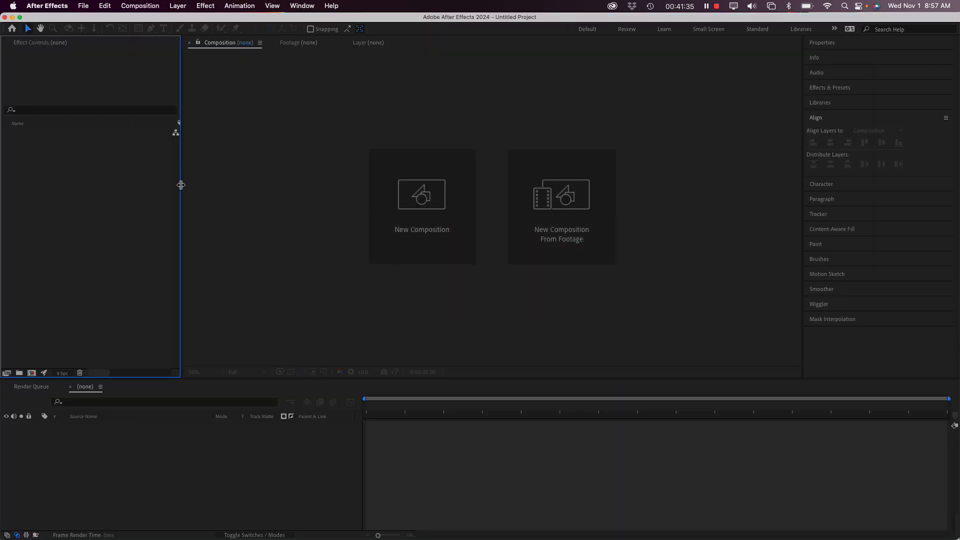
drag(181, 185, 193, 186)
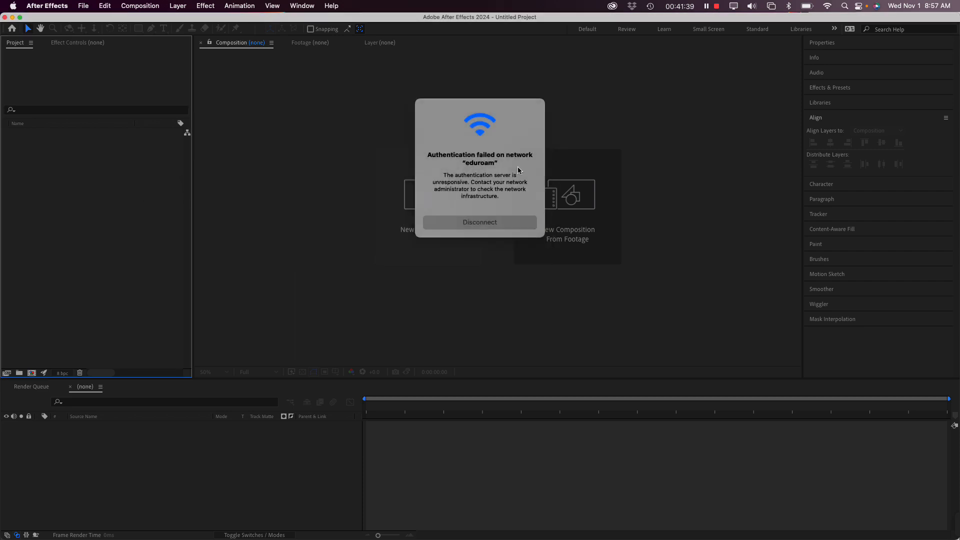
click(470, 231)
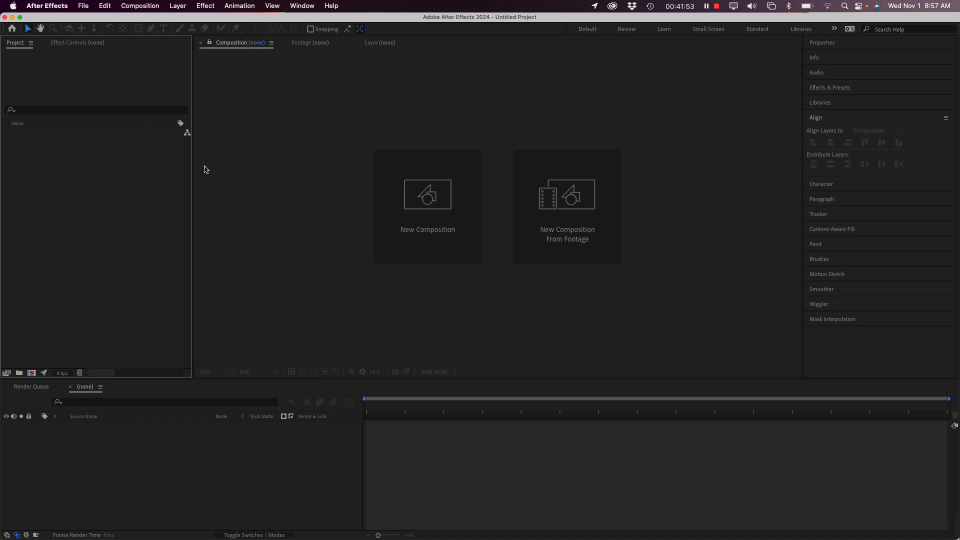
right_click(52, 180)
mouse_move(83, 229)
click(185, 236)
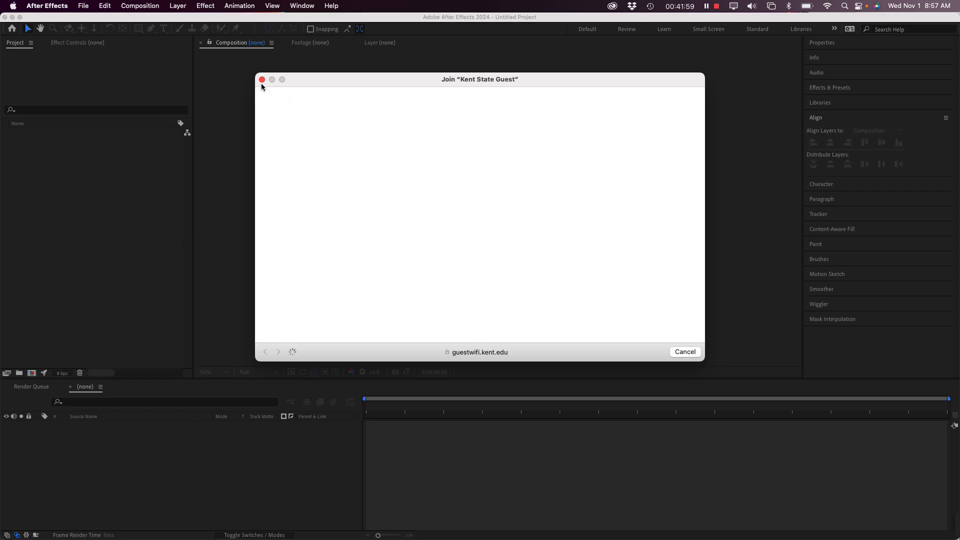
click(262, 80)
Start a file import and browse the transport drive to KSU Fall23 > Lipsynching, collapsing its assets subfolder.
right_click(44, 176)
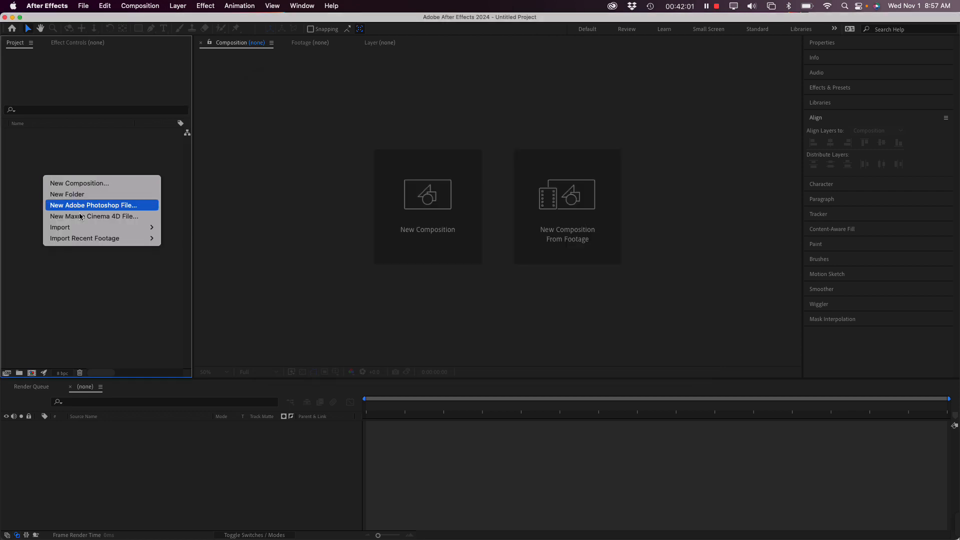
mouse_move(140, 228)
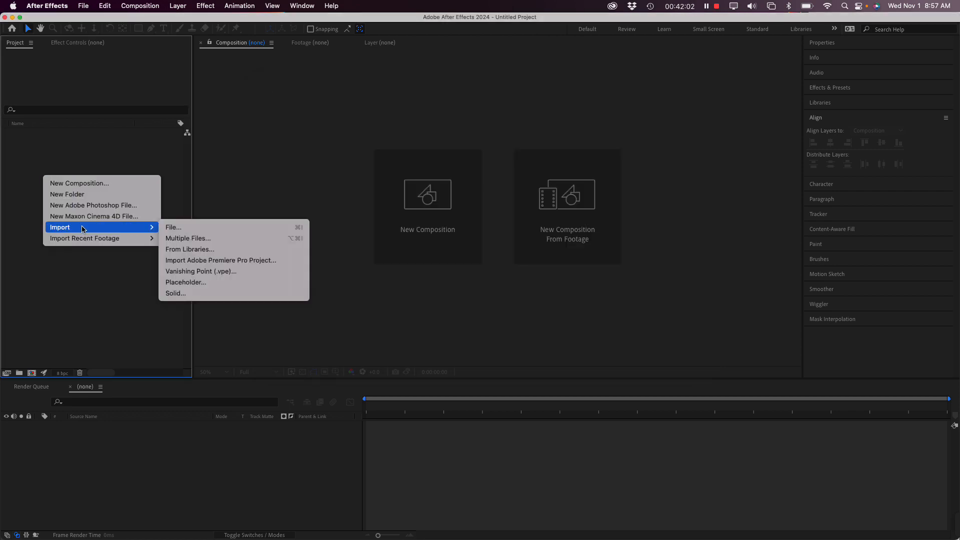
click(179, 232)
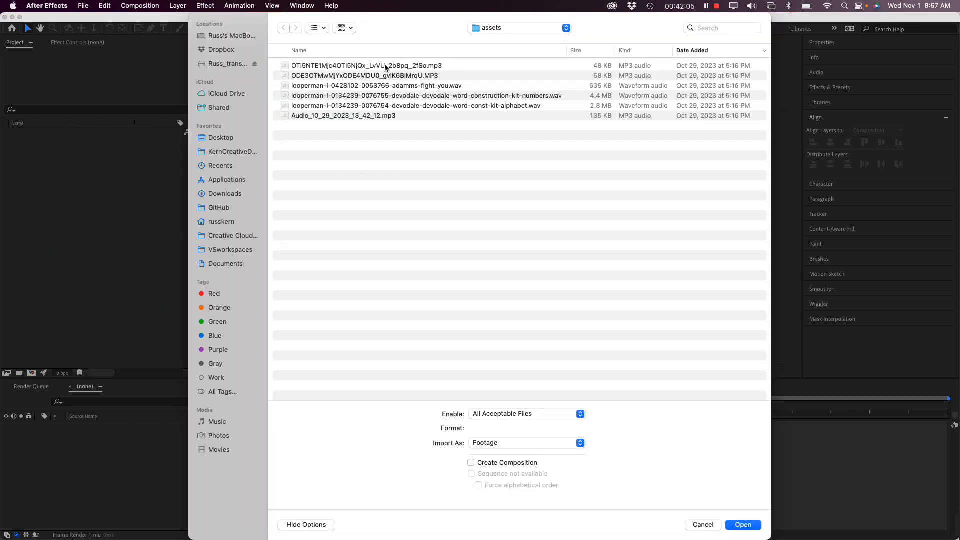
click(222, 65)
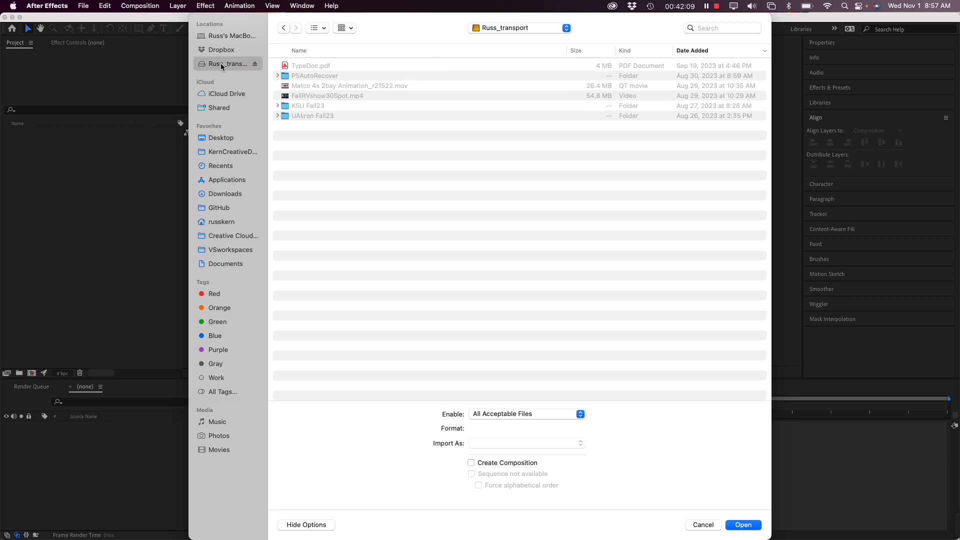
double_click(301, 106)
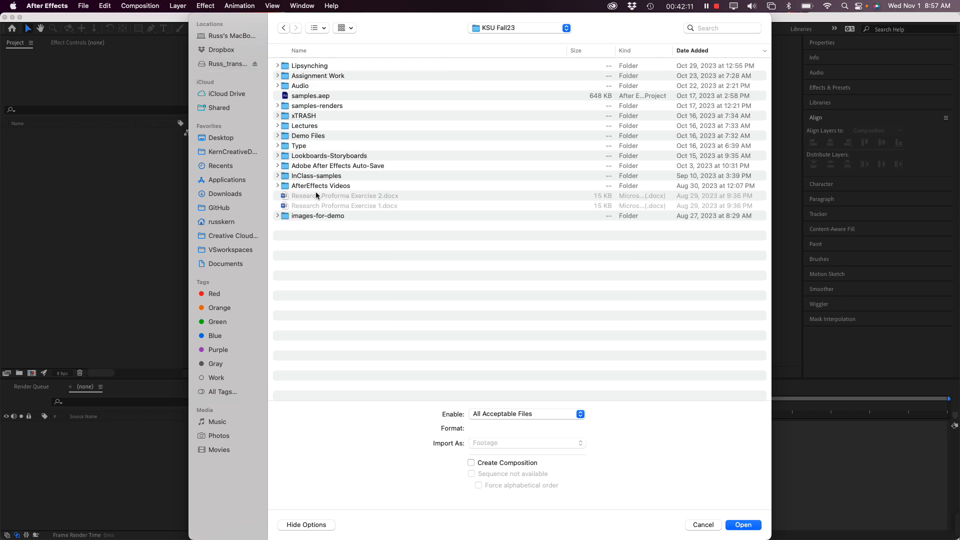
double_click(303, 67)
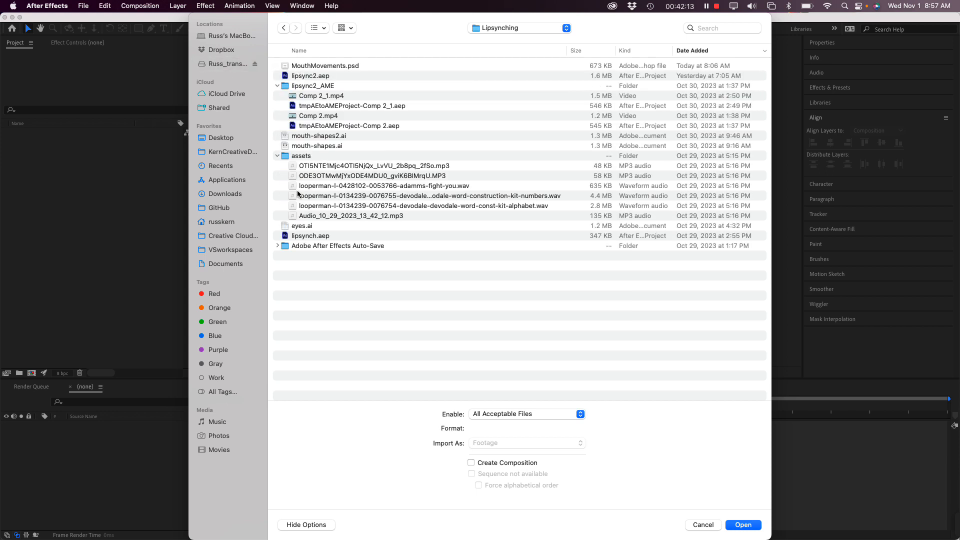
click(277, 156)
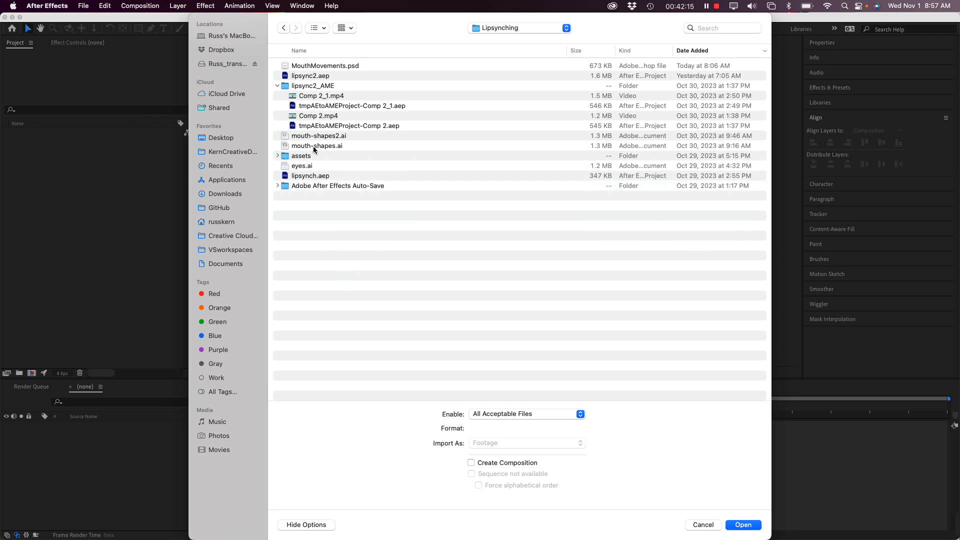
Import mouth-shapes.ai as a Composition - Retain Layer Sizes.
click(319, 138)
click(318, 146)
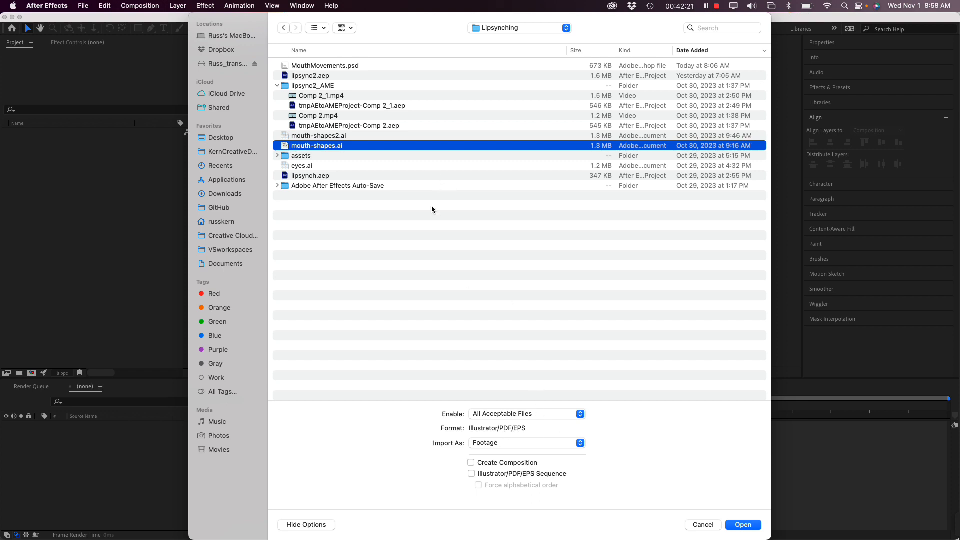
click(505, 445)
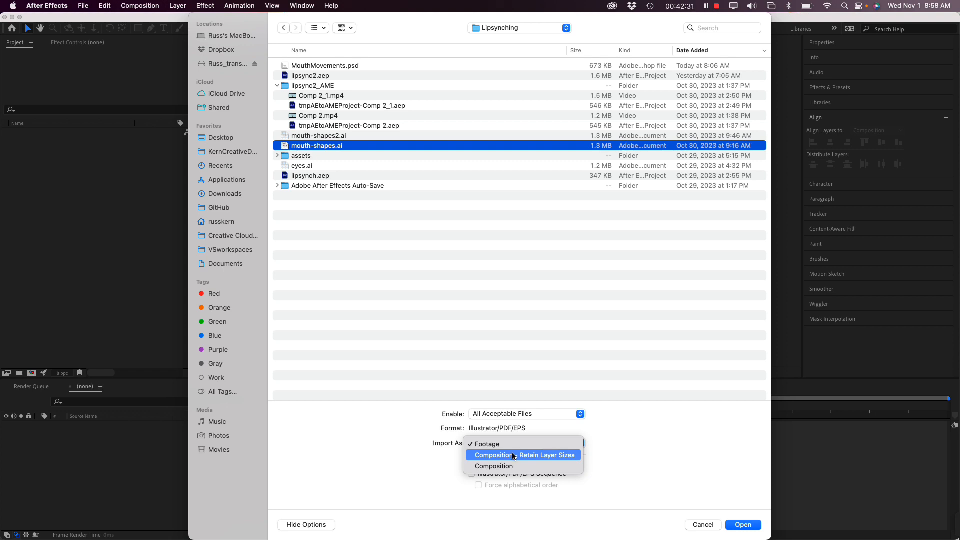
click(513, 456)
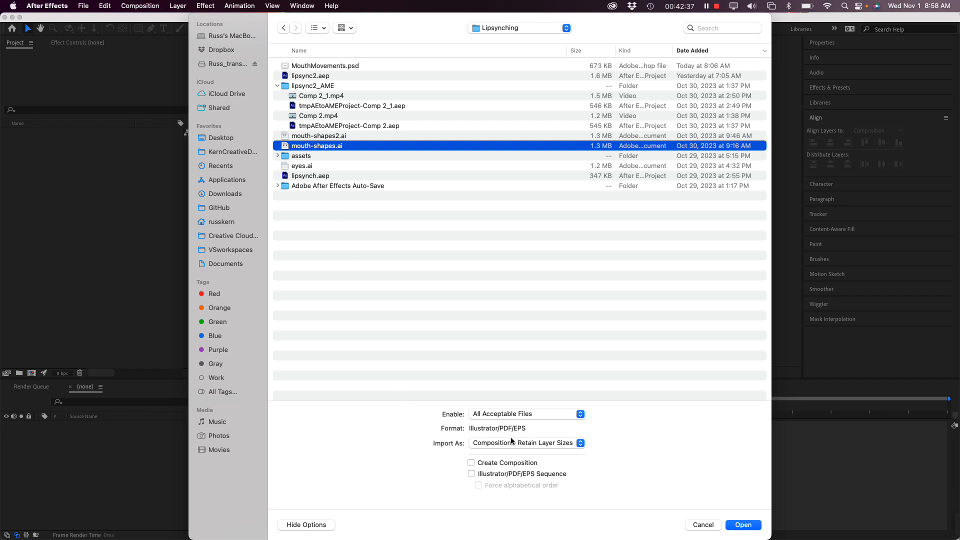
click(747, 526)
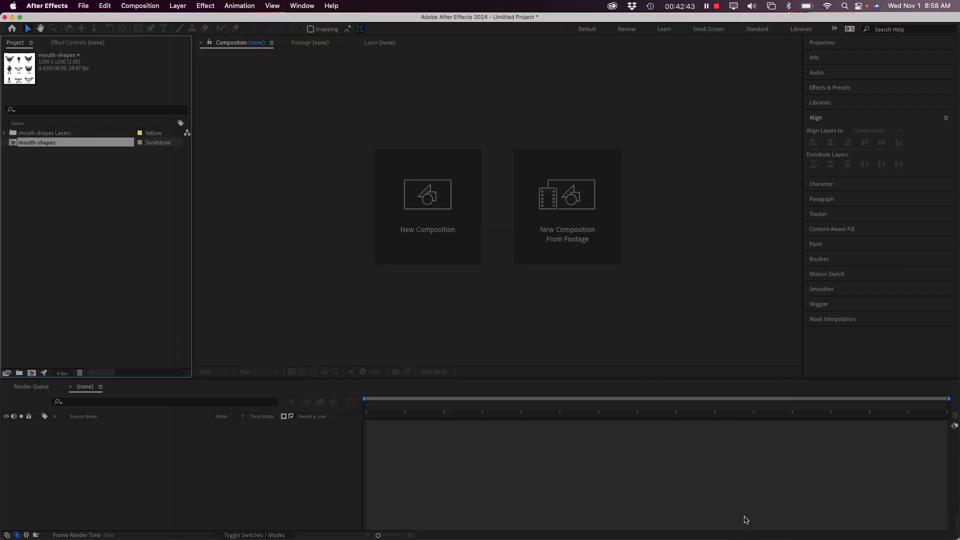
Check the imported mouth-shapes Layers folder and open the mouth-shapes composition in the viewer and timeline.
click(49, 182)
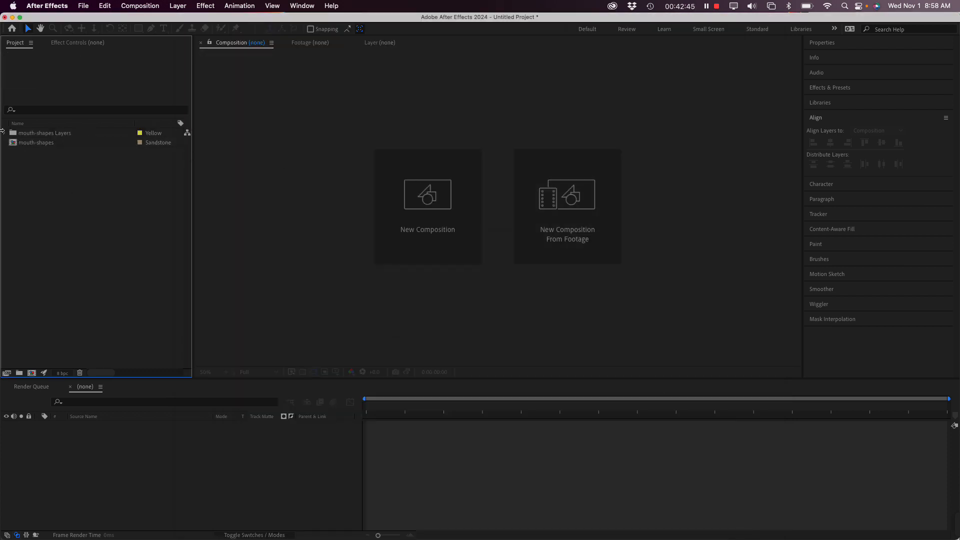
click(22, 136)
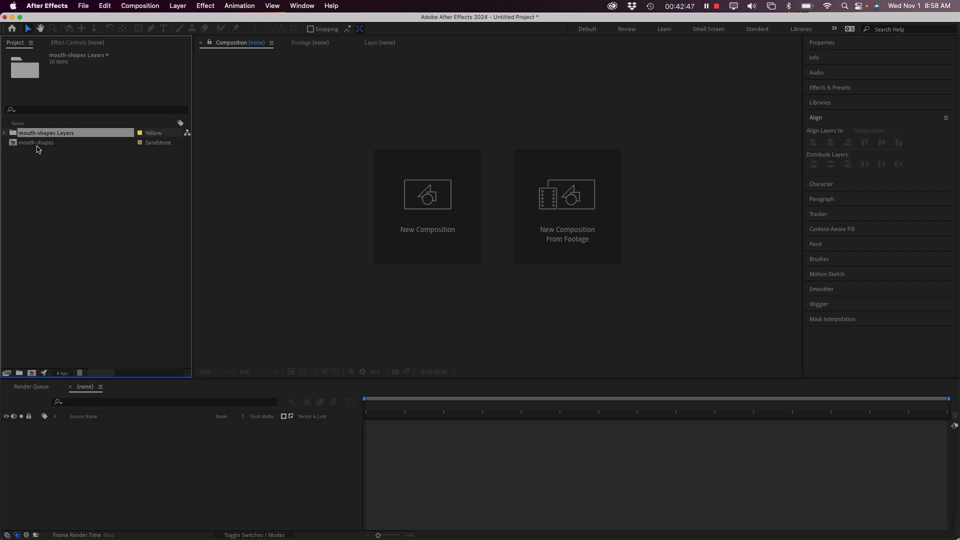
click(30, 153)
click(25, 145)
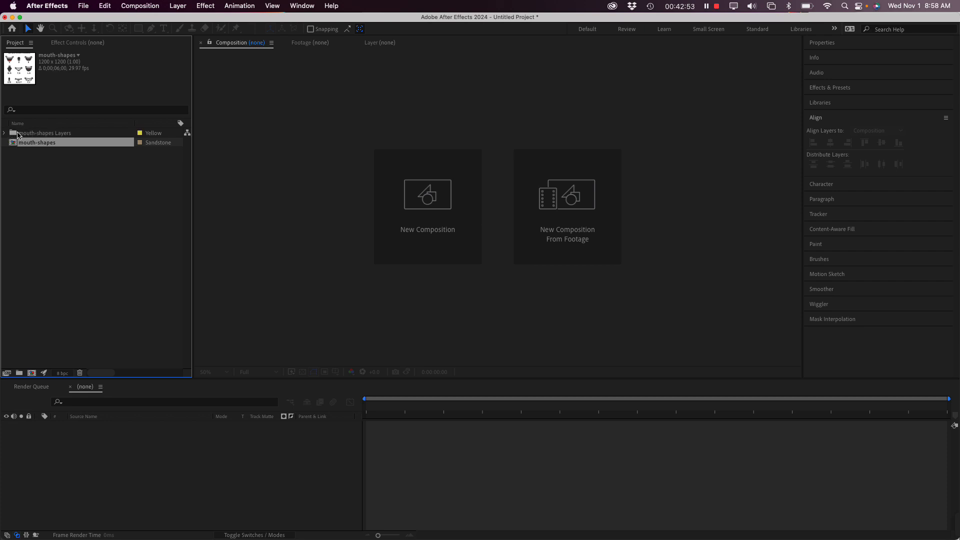
click(18, 134)
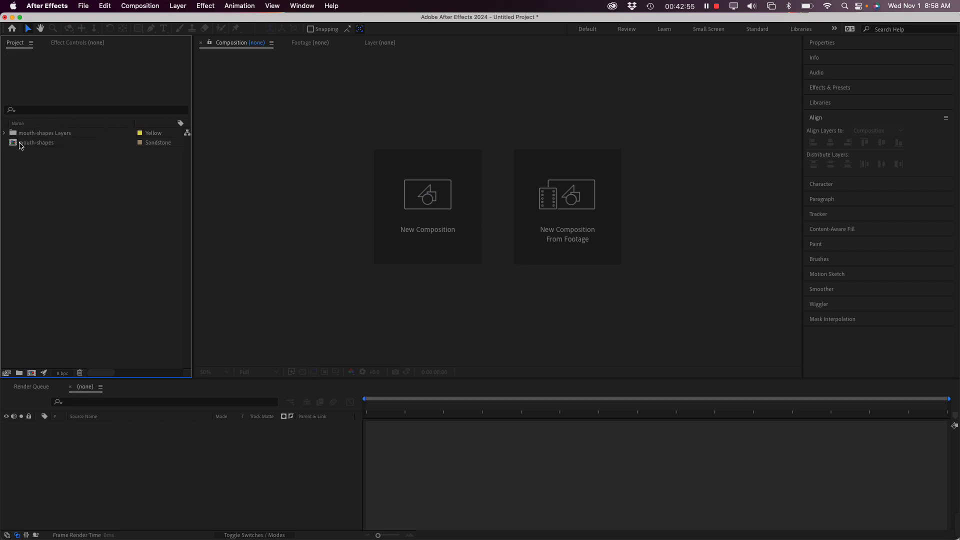
click(20, 144)
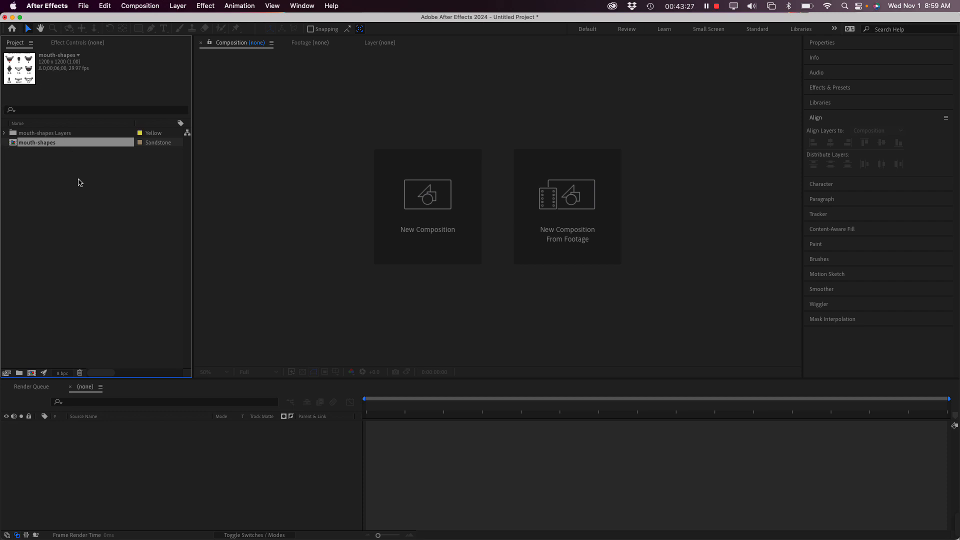
click(59, 182)
click(24, 144)
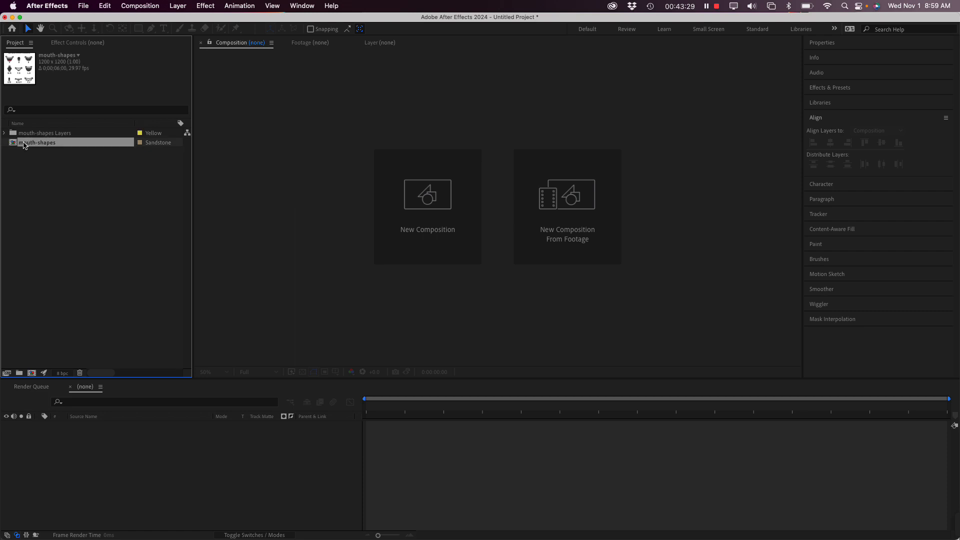
click(42, 187)
double_click(12, 145)
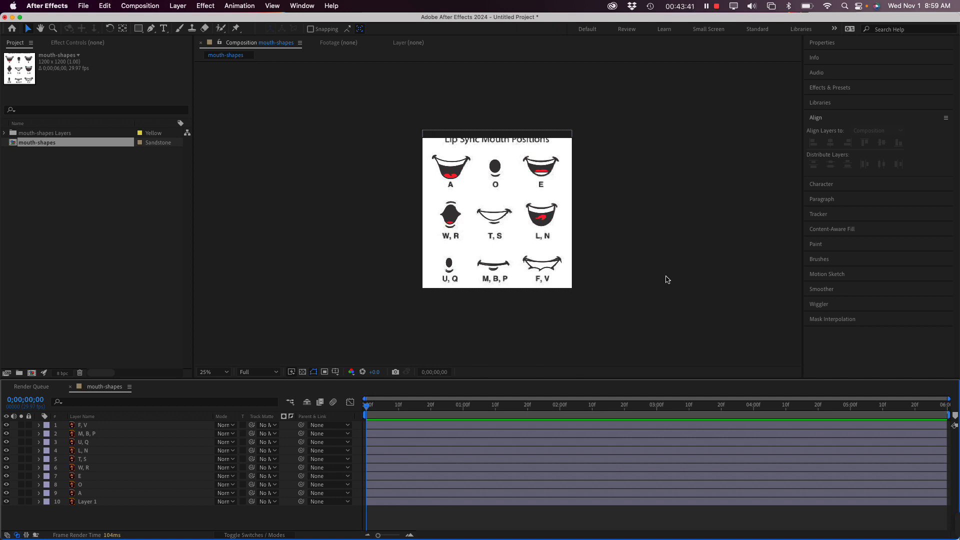
Hide the Layer 1 background with the mouth chart and show the transparency grid in the composition view.
click(463, 172)
click(481, 210)
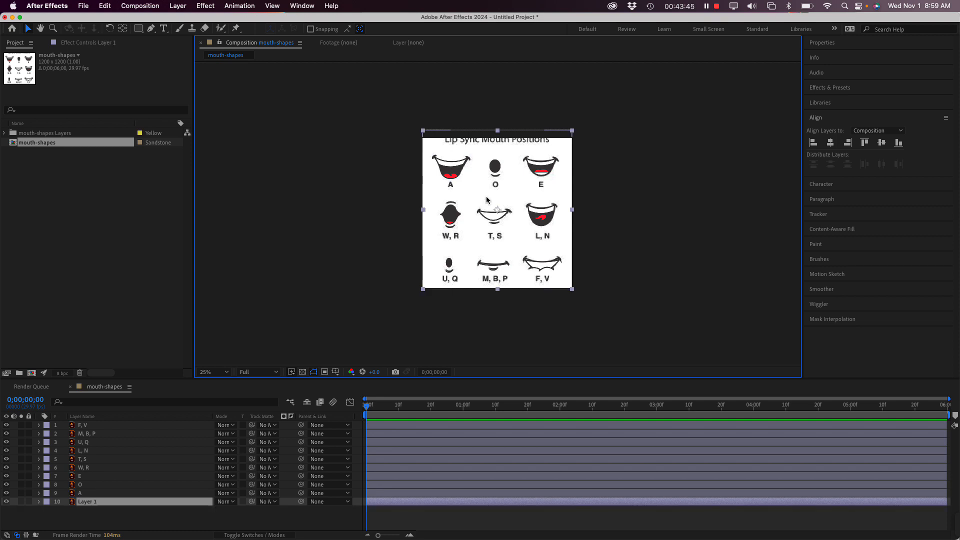
click(654, 206)
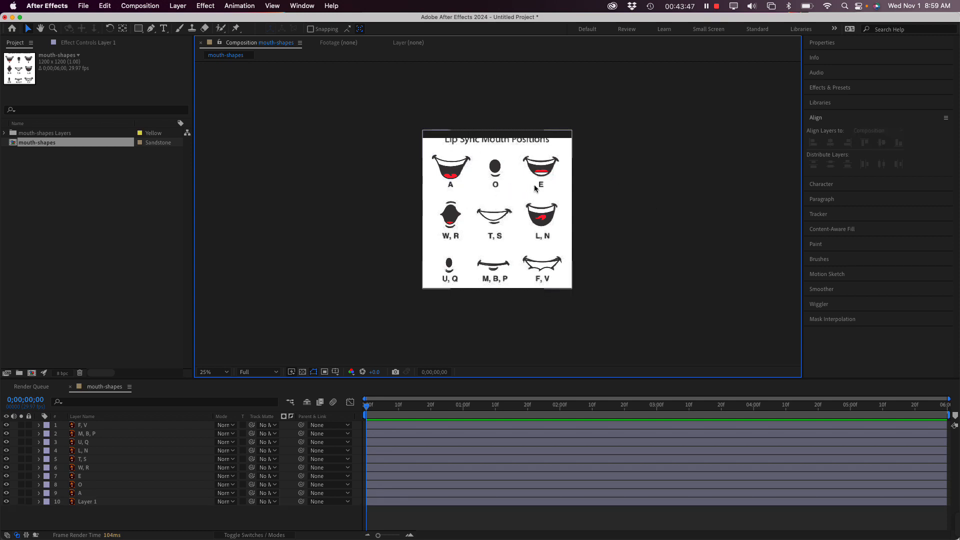
click(86, 503)
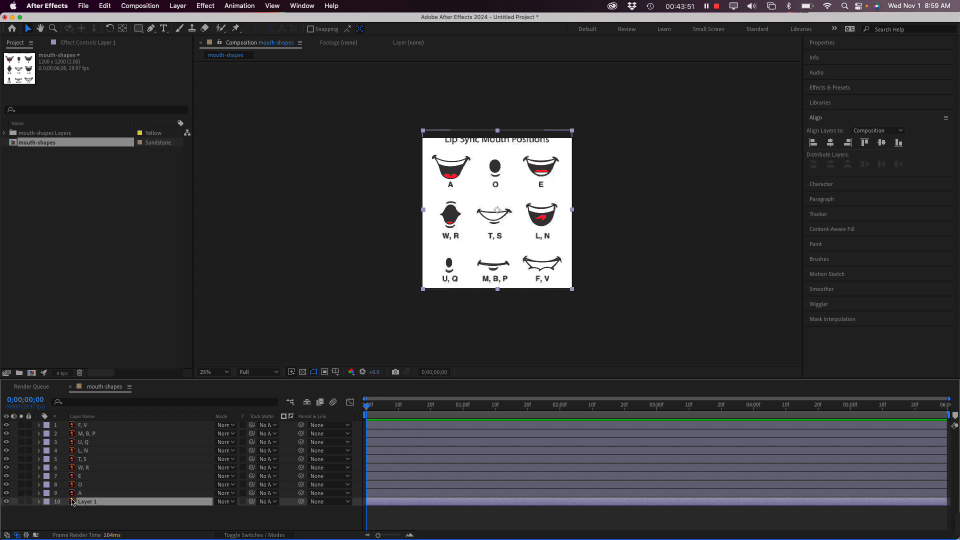
click(6, 502)
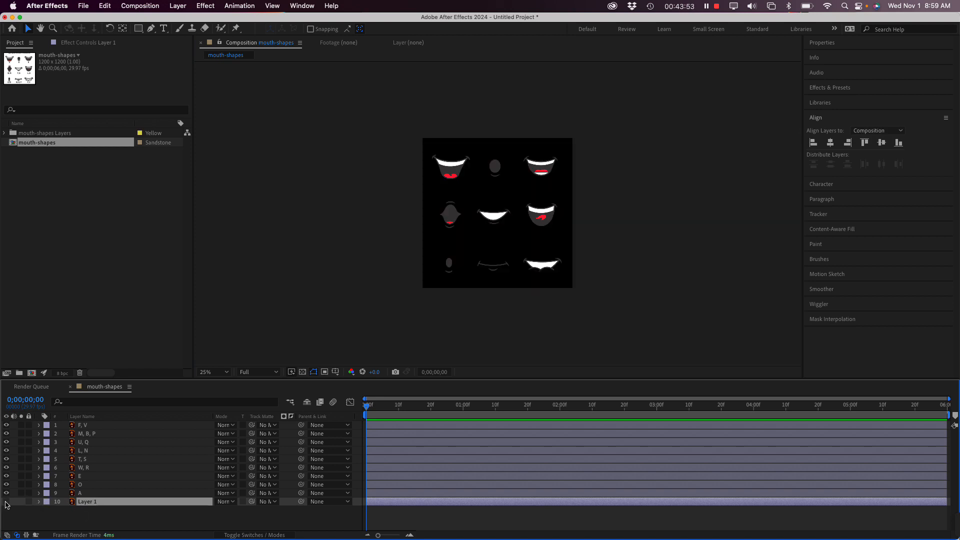
click(302, 373)
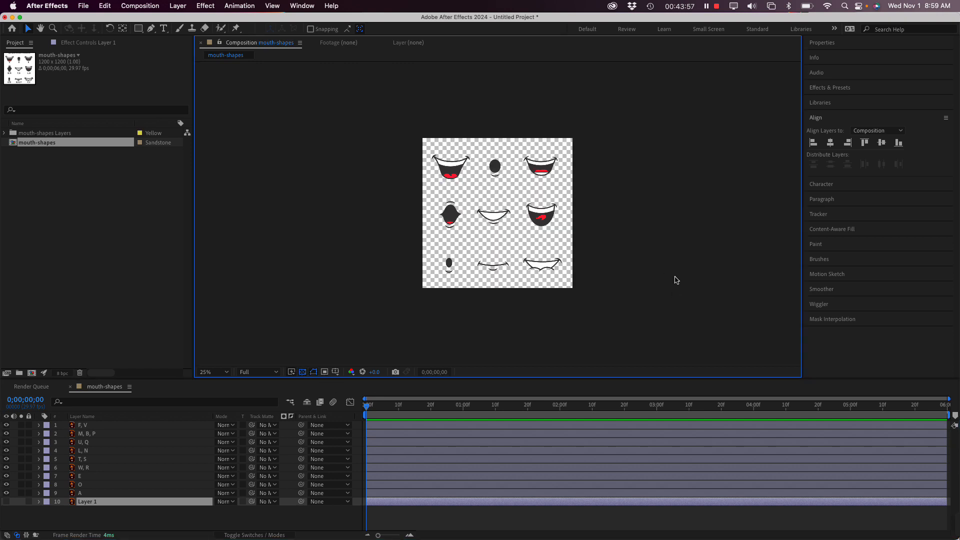
key(period)
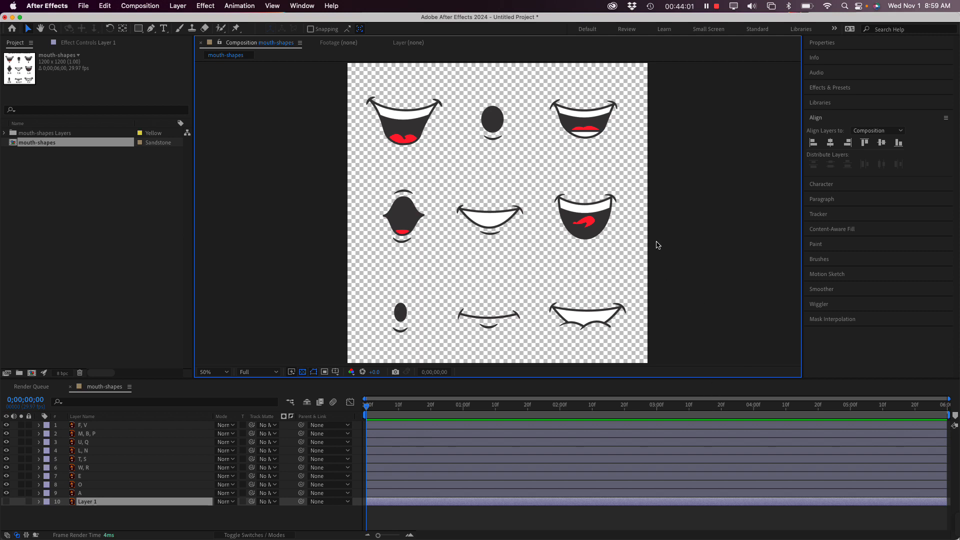
Select the mouth layers from A to F, V and align them to the composition's horizontal and vertical centre.
click(345, 66)
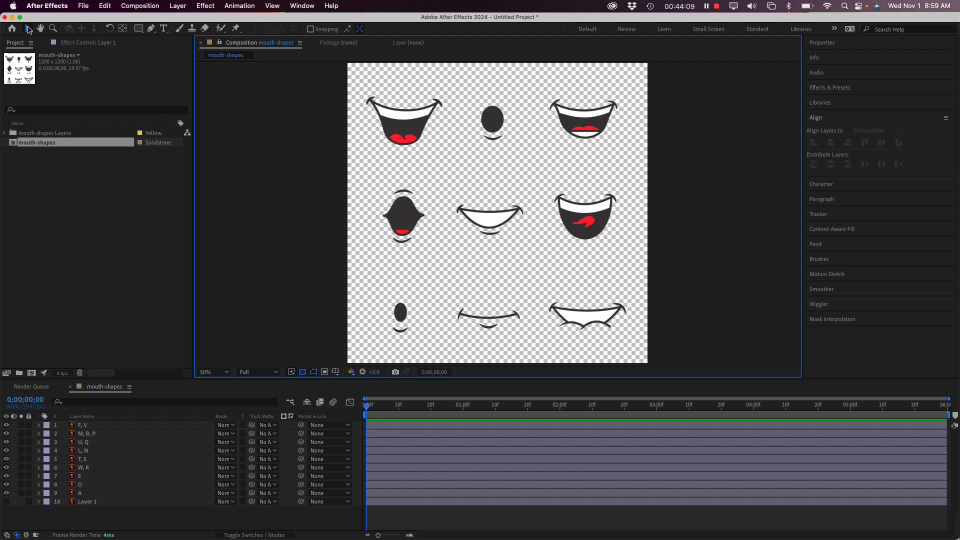
click(29, 30)
click(85, 494)
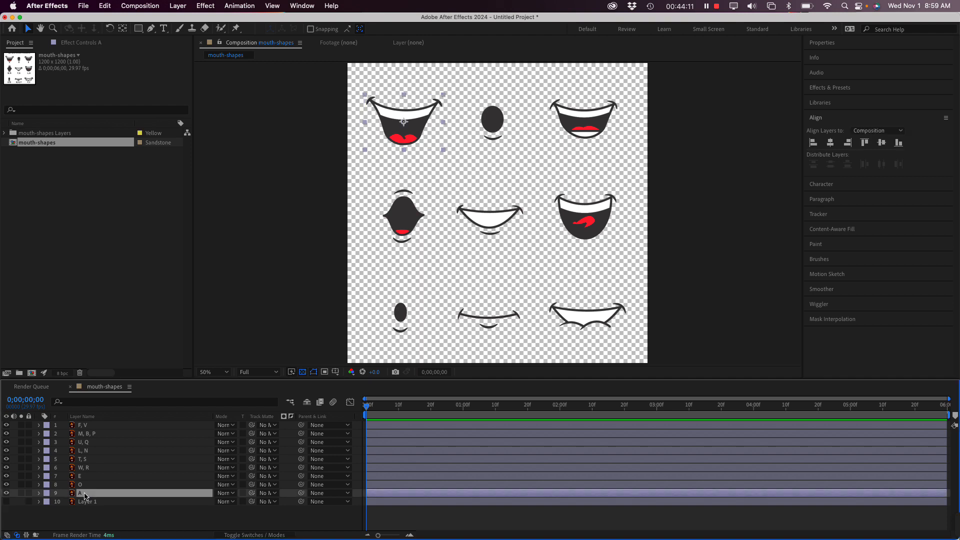
shift+click(94, 427)
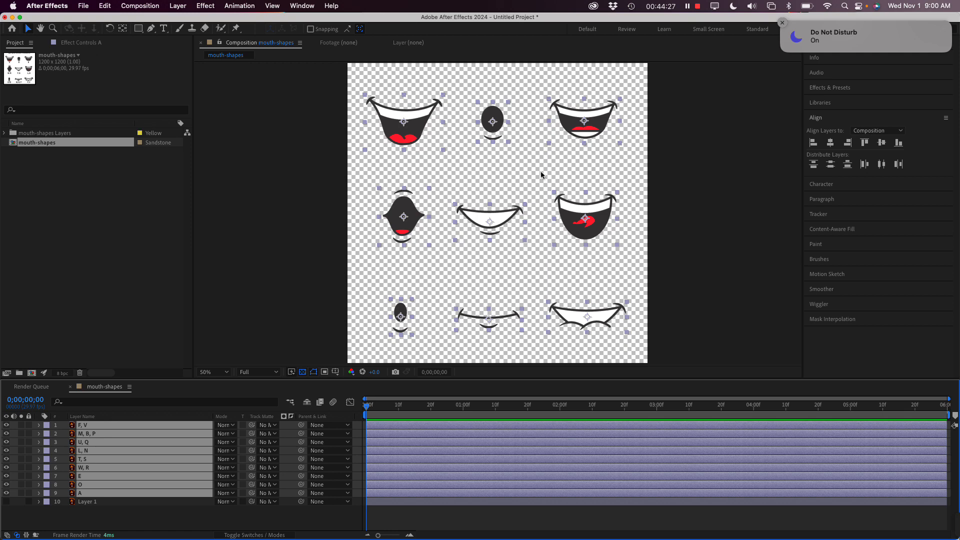
click(782, 22)
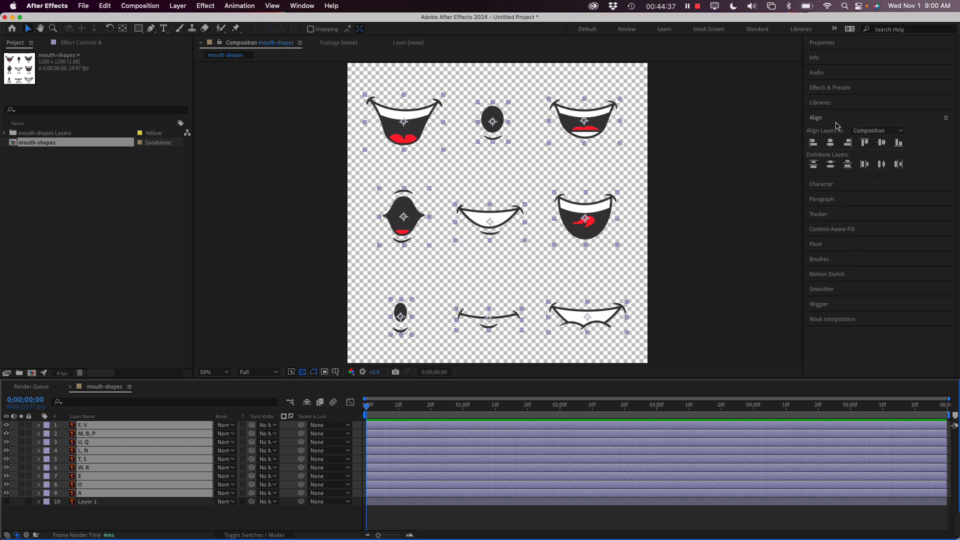
click(885, 134)
click(884, 132)
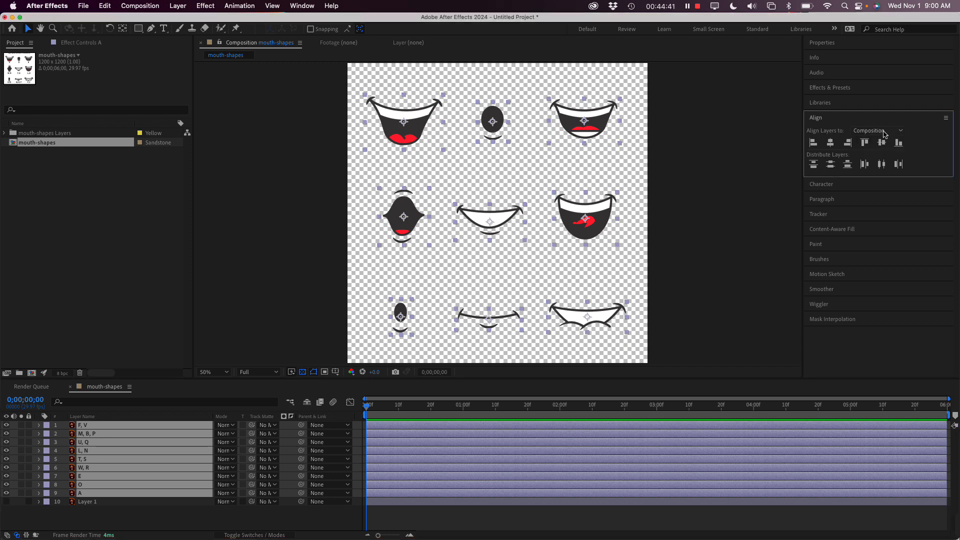
click(831, 144)
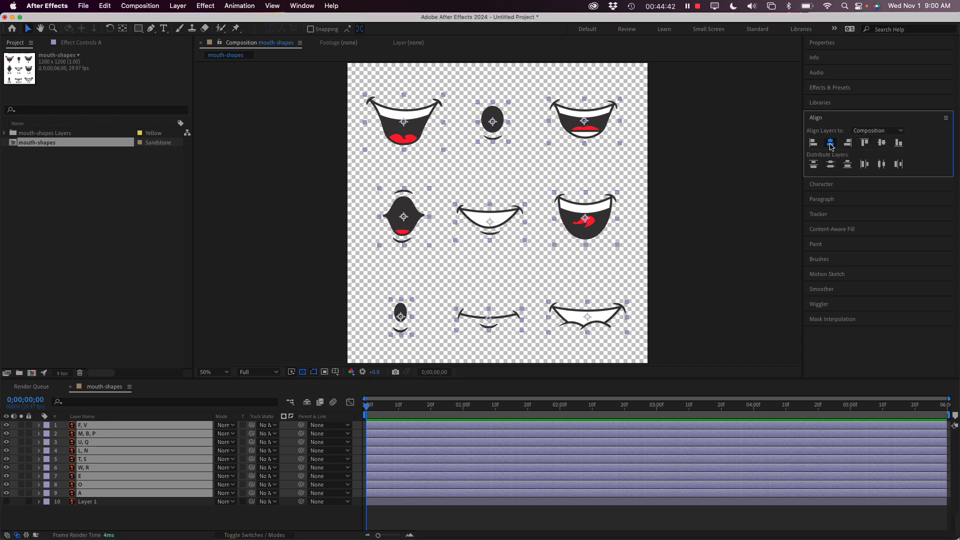
click(883, 145)
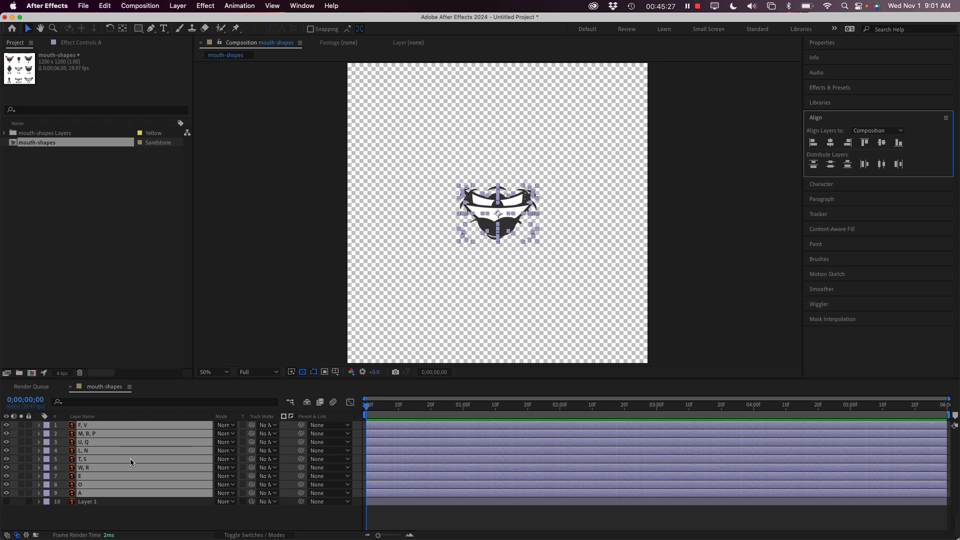
Trim the nine selected mouth layers to one frame each and sequence them one after another without overlap.
key(alt+bracketright)
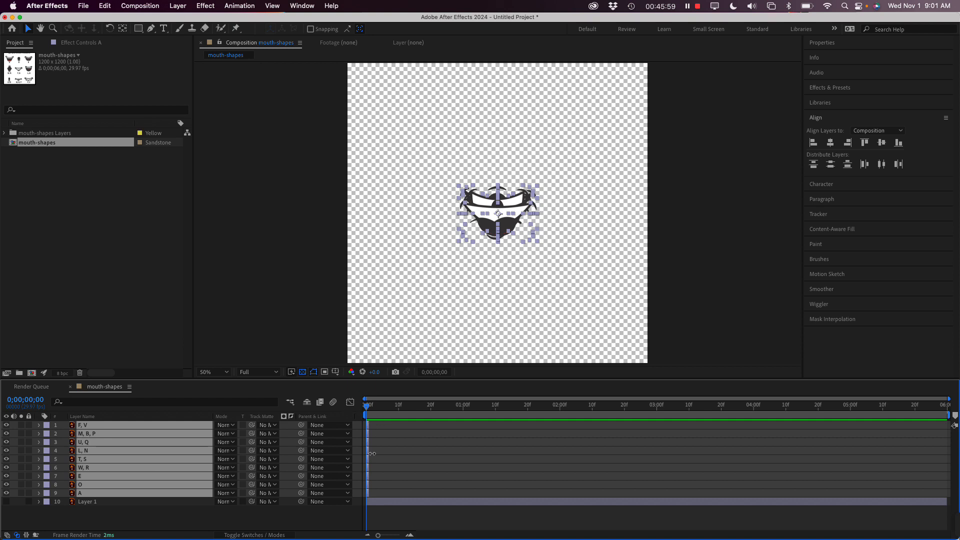
right_click(138, 451)
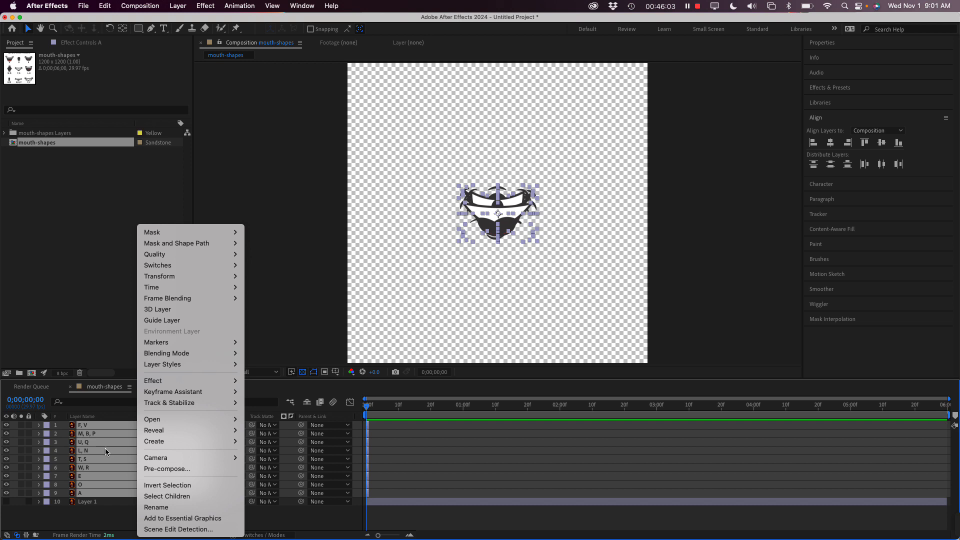
mouse_move(175, 381)
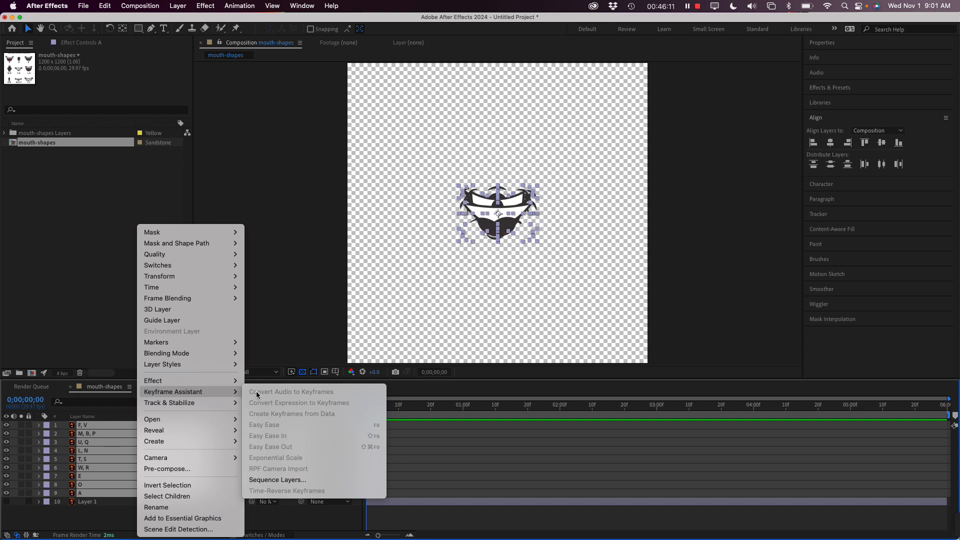
click(293, 481)
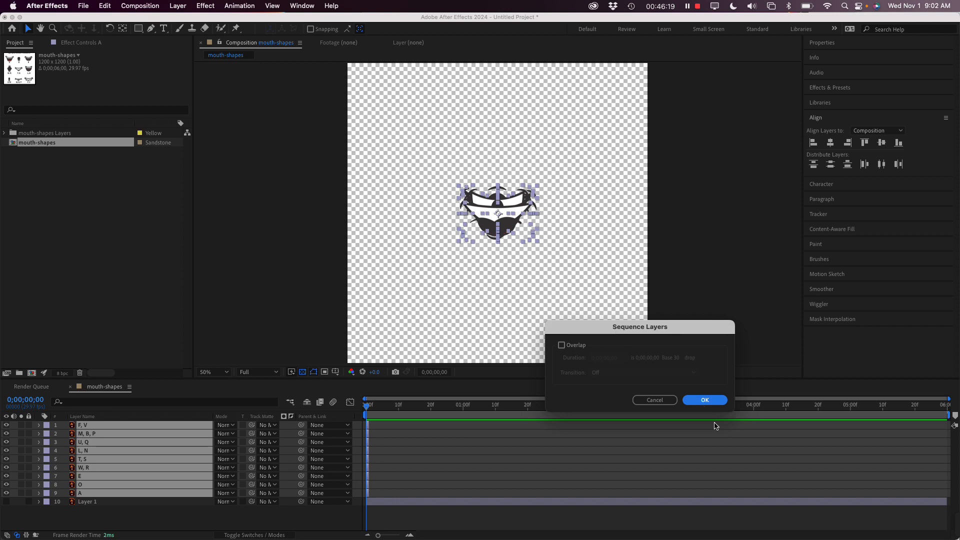
click(711, 402)
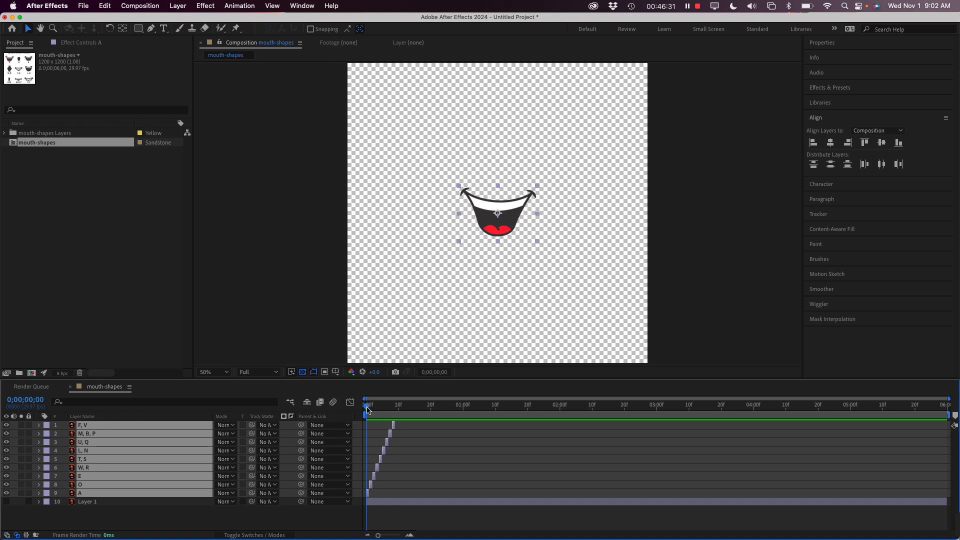
Shorten the work area to end with the F, V layer at 9 frames and trim the composition to it.
mouse_move(367, 410)
mouse_down()
mouse_move(388, 410)
mouse_move(358, 409)
mouse_up()
drag(949, 416, 426, 439)
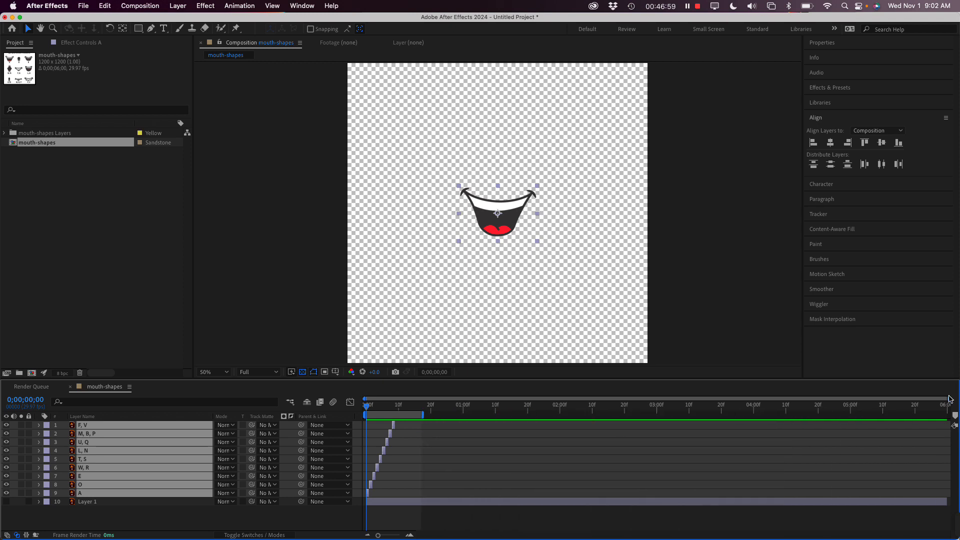
drag(950, 398, 446, 399)
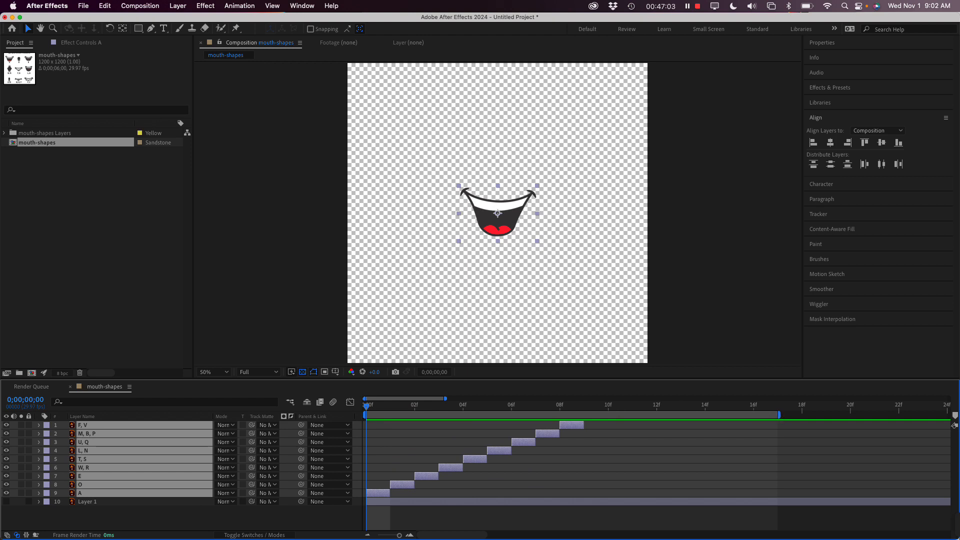
drag(778, 415, 590, 416)
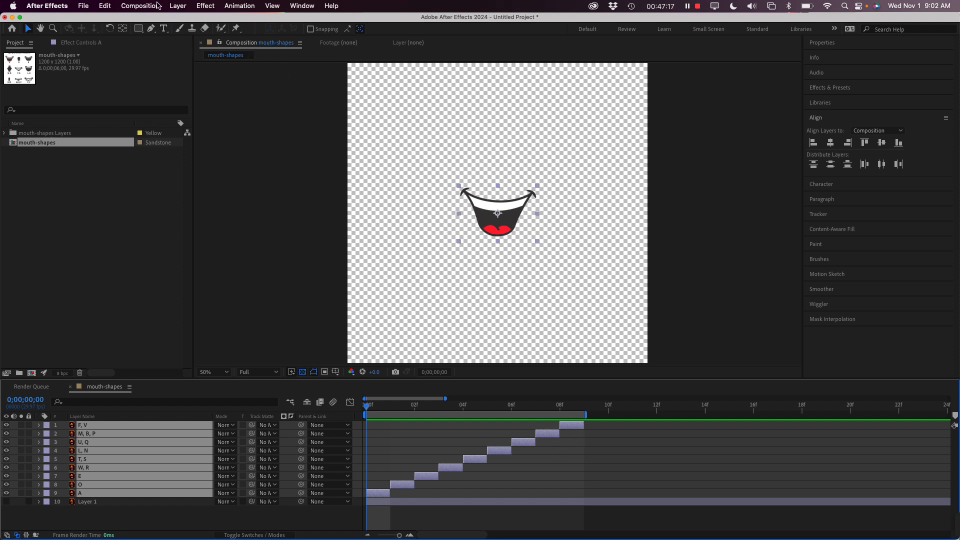
click(149, 7)
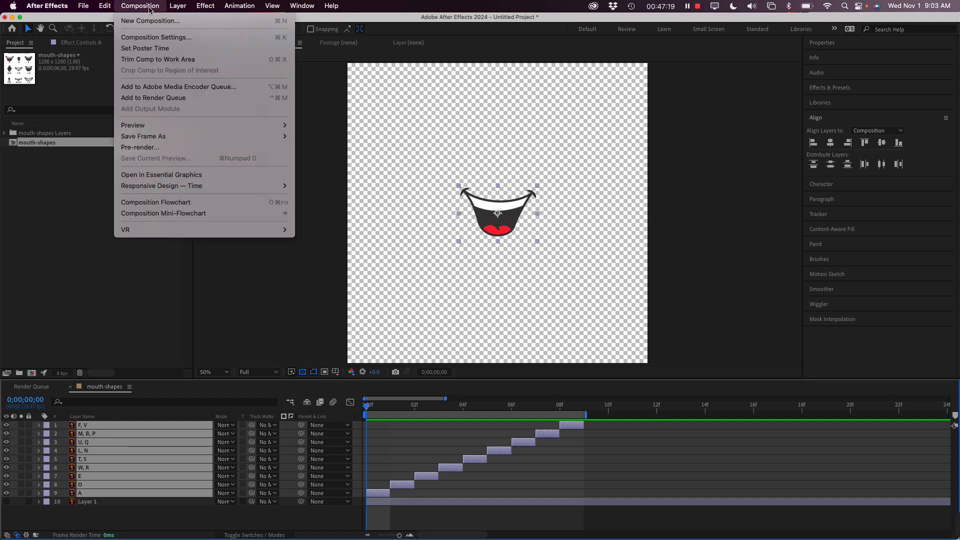
click(165, 61)
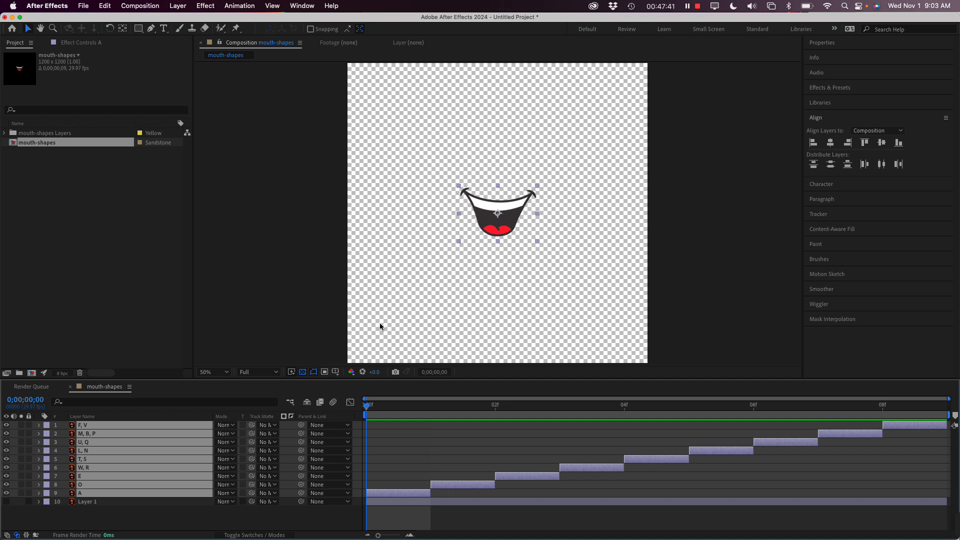
Turn off the transparency grid and crop the composition to a region of interest around the mouth, about 470 x 416 px.
click(325, 372)
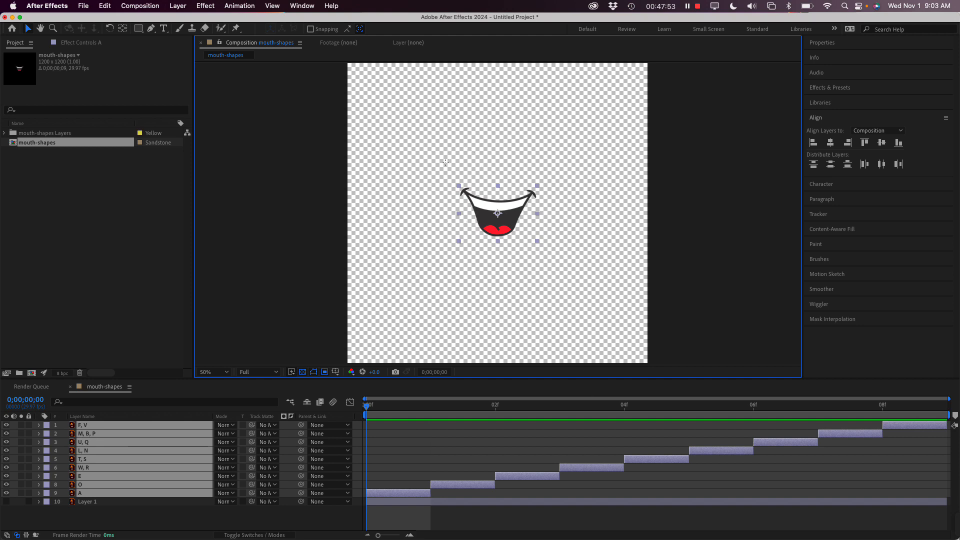
click(303, 372)
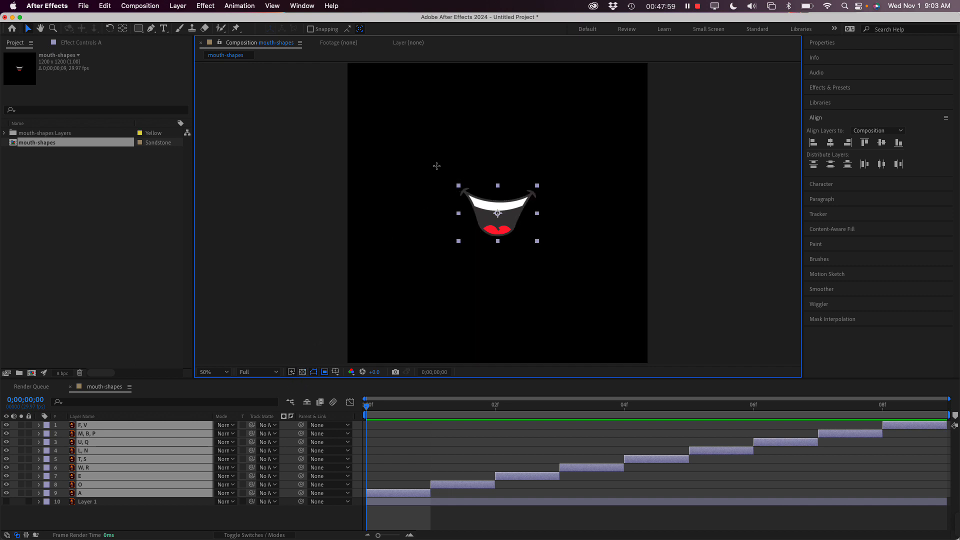
drag(439, 166, 558, 271)
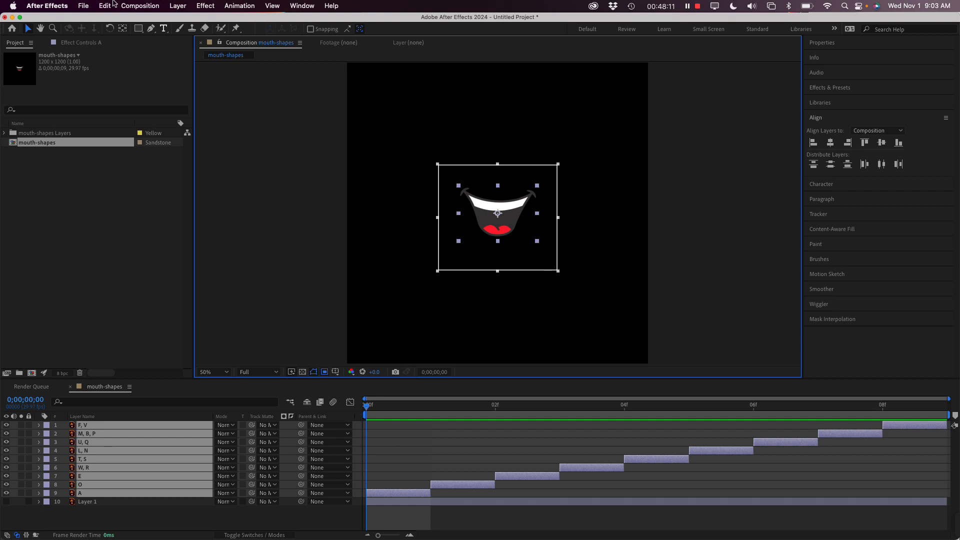
click(143, 5)
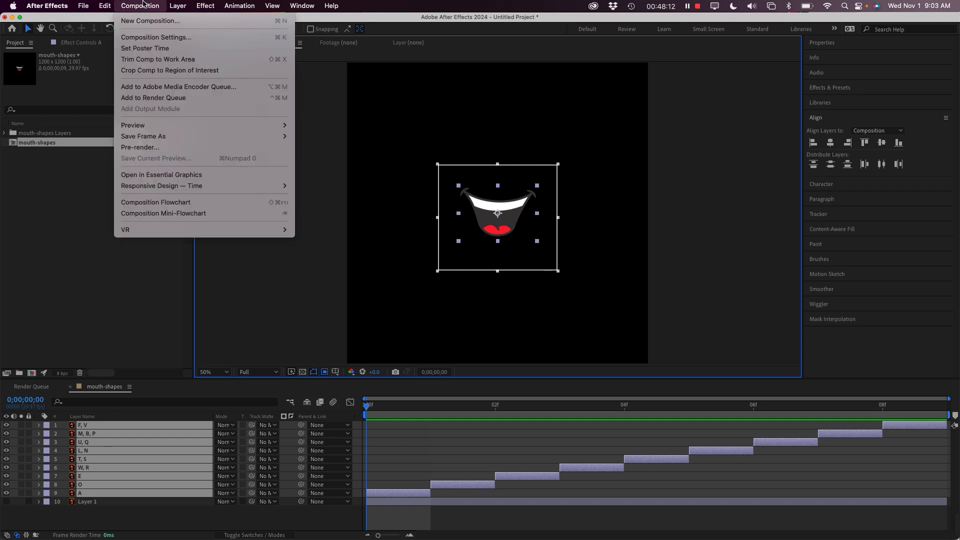
click(155, 71)
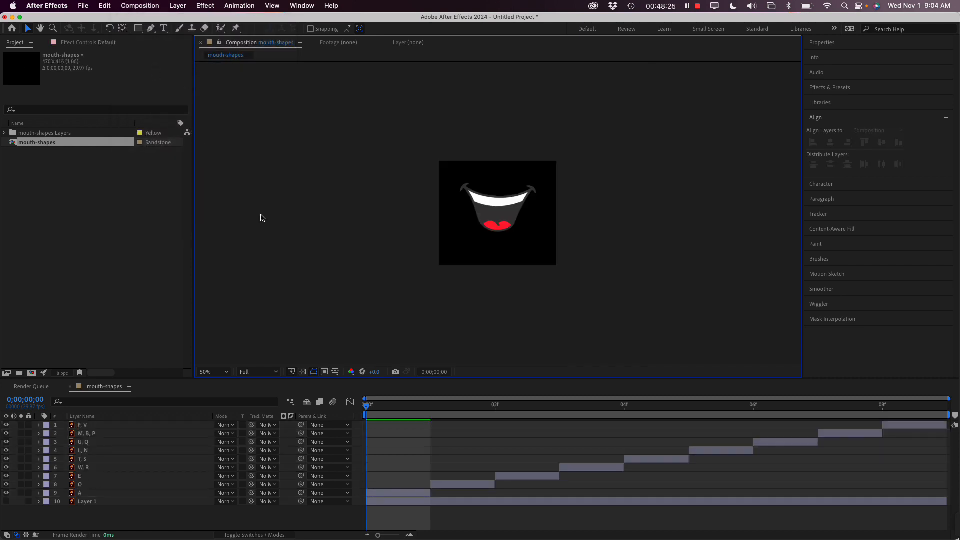
Show the rulers and place a horizontal guide along the upper lip of the E mouth at frame 2.
click(368, 410)
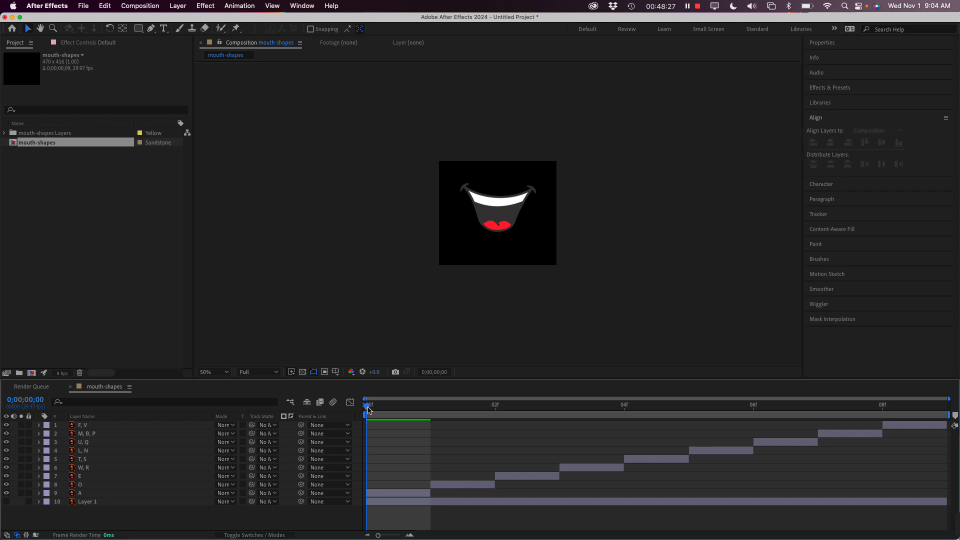
drag(369, 411, 322, 420)
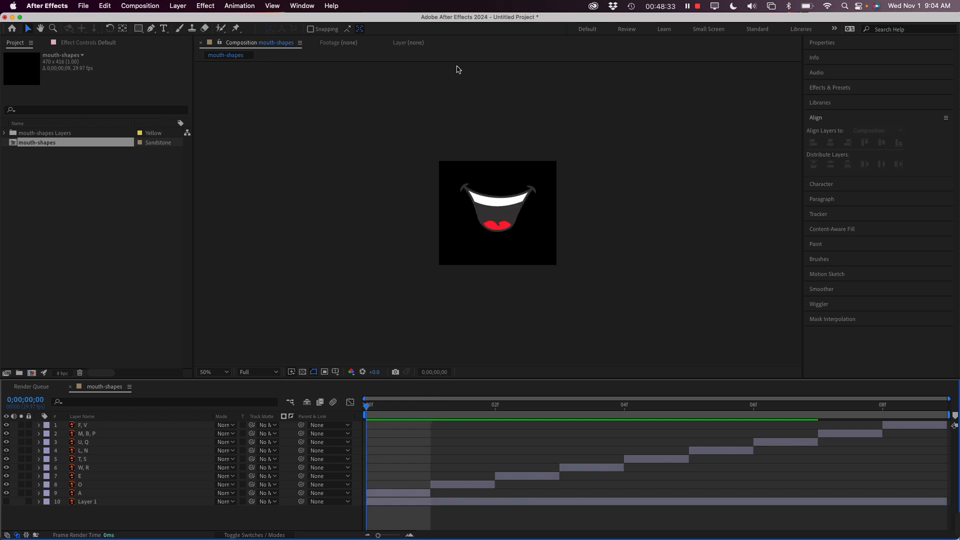
drag(445, 407, 512, 413)
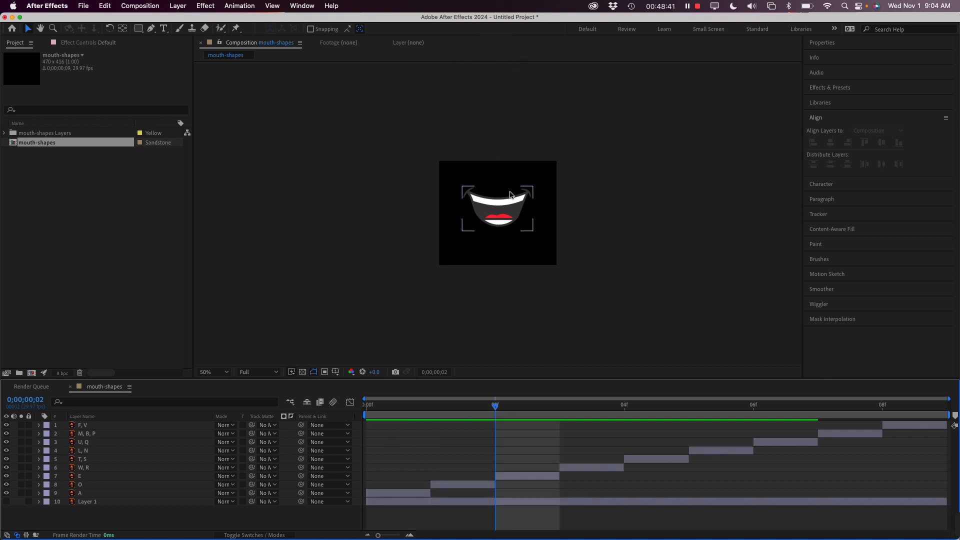
key(super+r)
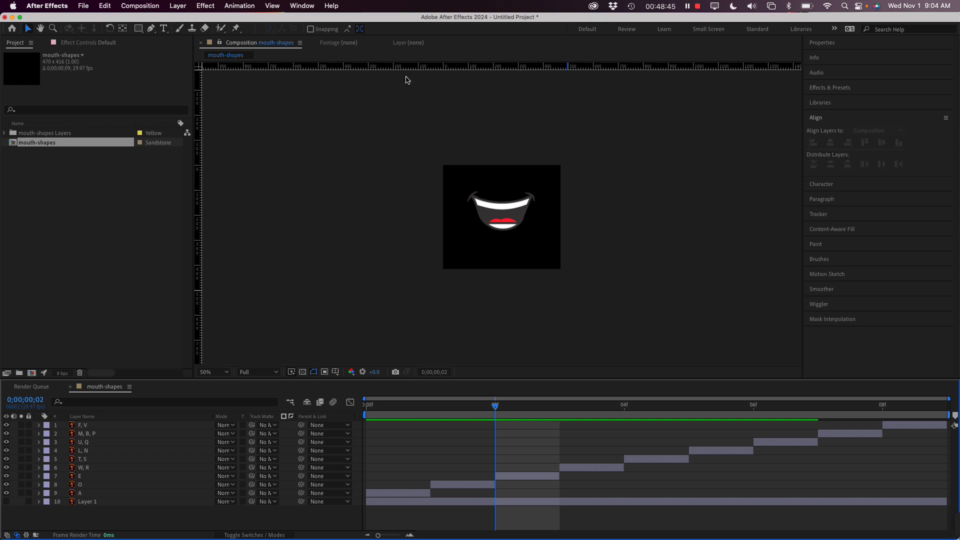
drag(491, 68, 526, 203)
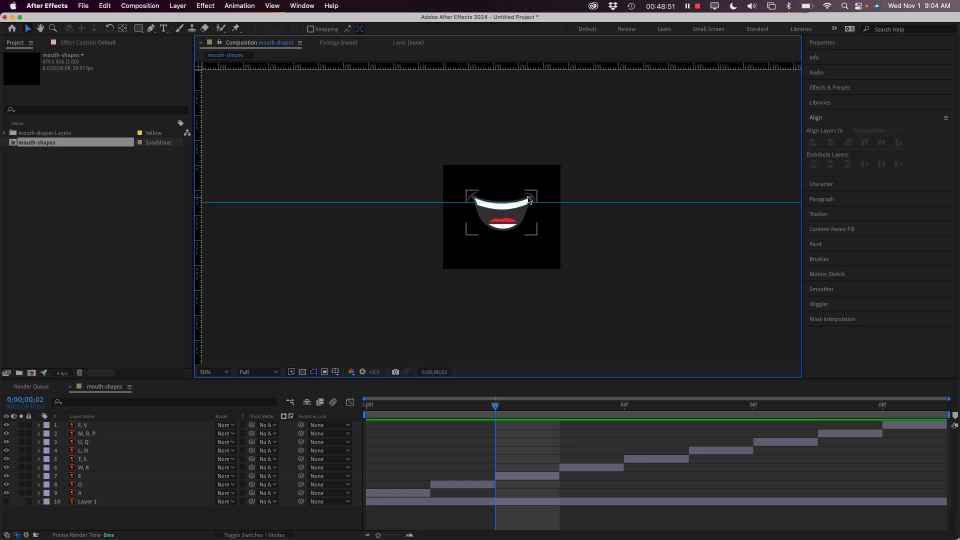
key(period)
key(period)
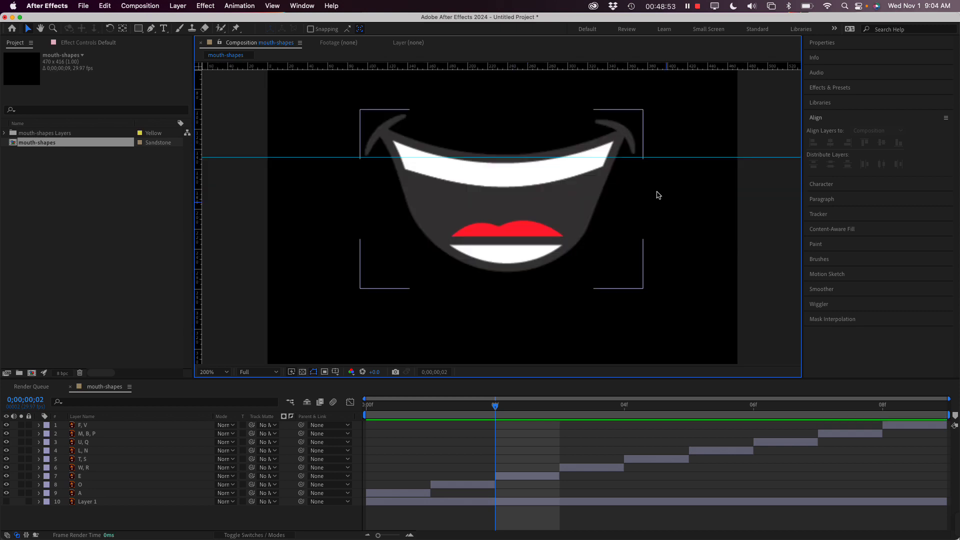
Check the O mouth against the guide and nudge the W, R mouth at frame 3 down about 11 px.
click(434, 408)
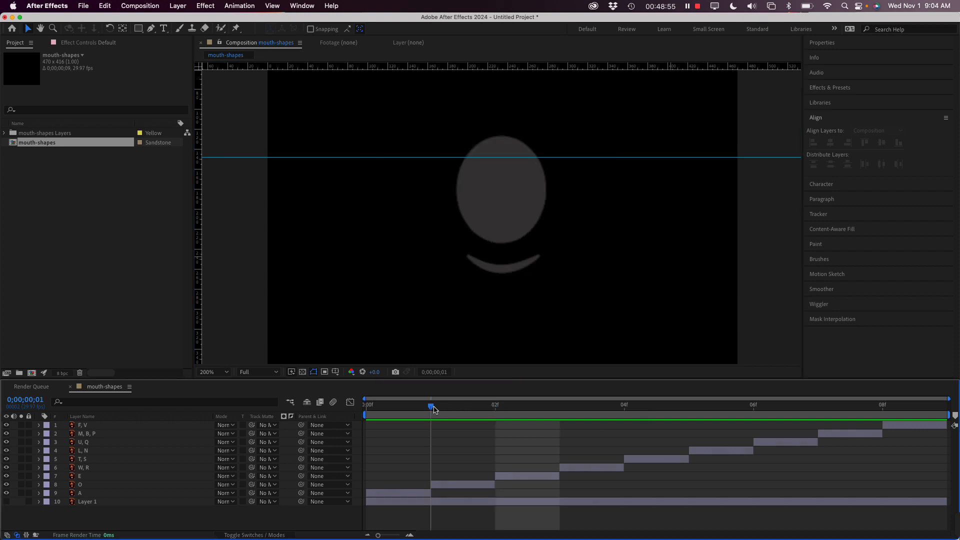
drag(434, 411, 562, 418)
click(596, 472)
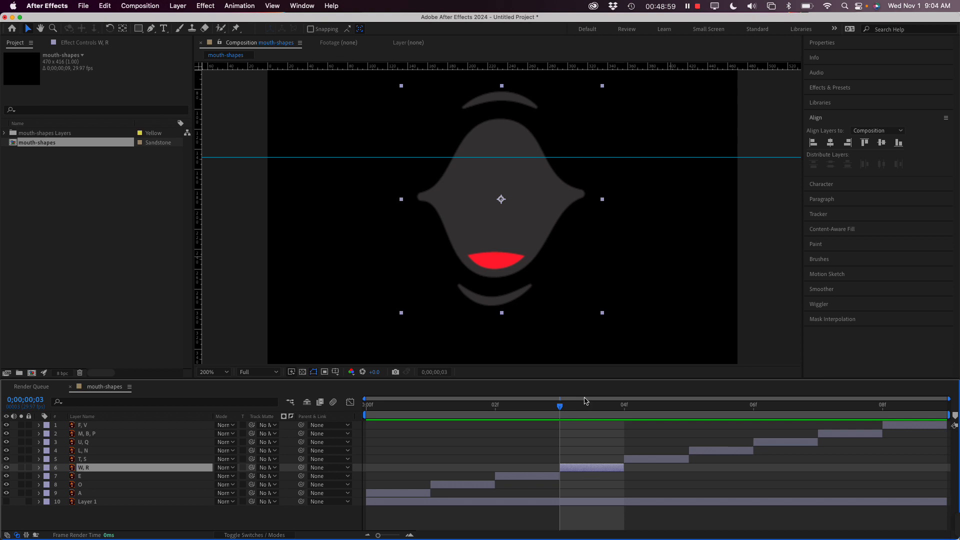
click(533, 187)
key(Down)
key(Down)
key(Down)
key(Down)
key(Down)
key(Down)
key(Down)
key(Down)
key(Down)
key(Down)
key(Down)
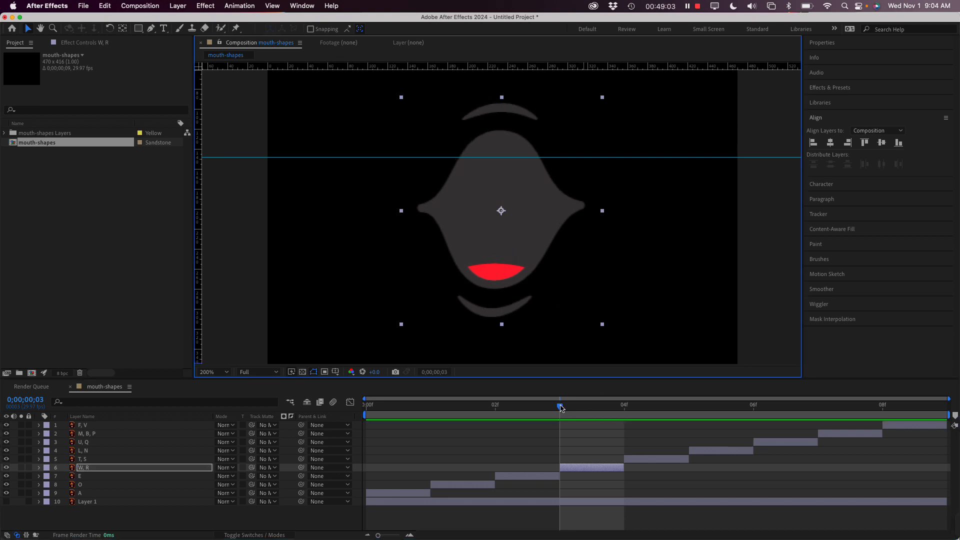
Fine-tune the T, S mouth at frame 4 and lower the L, N mouth at frame 5 to line up with the guide.
click(621, 413)
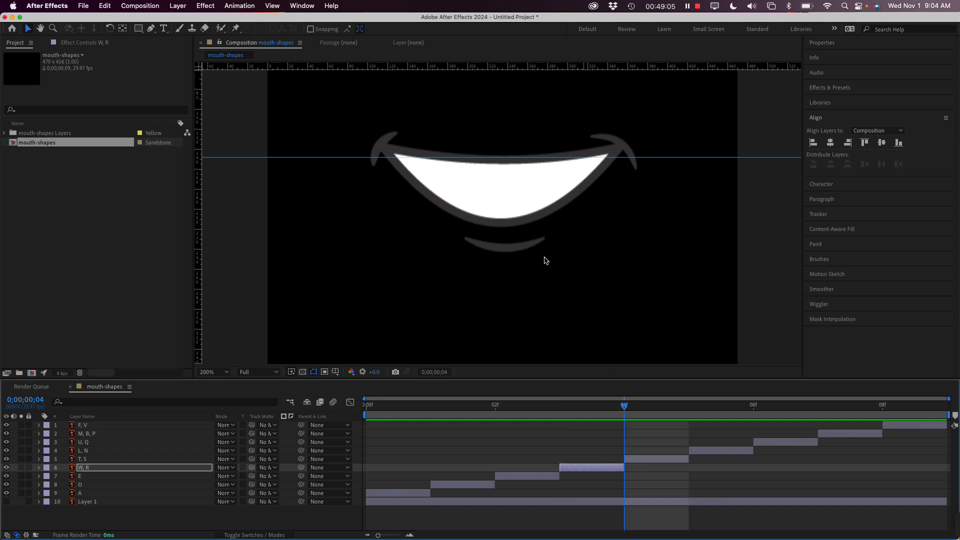
click(540, 196)
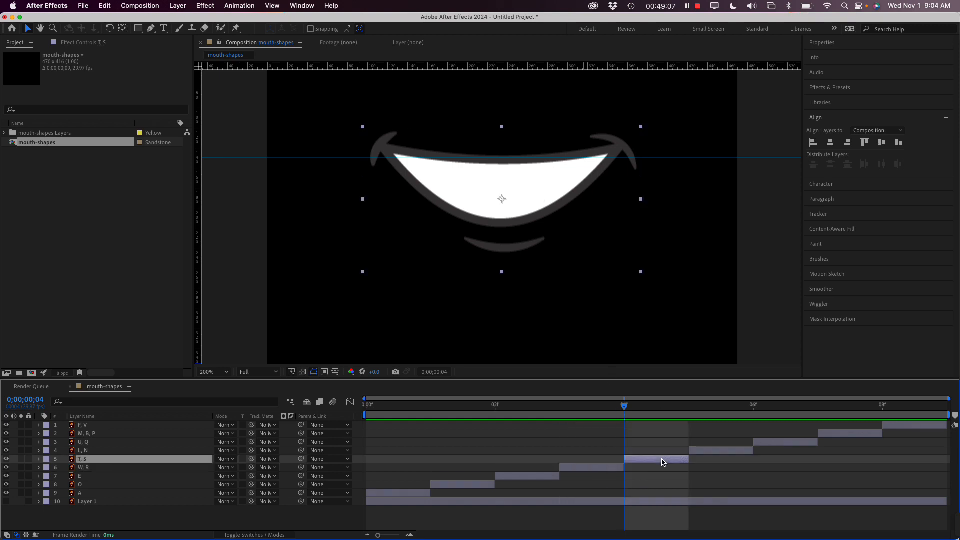
drag(541, 197, 540, 194)
click(715, 406)
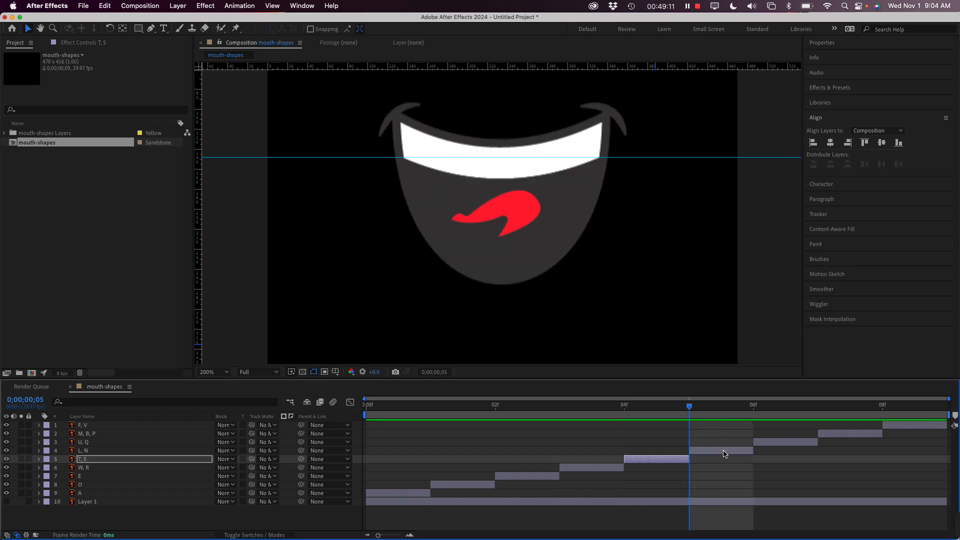
click(725, 453)
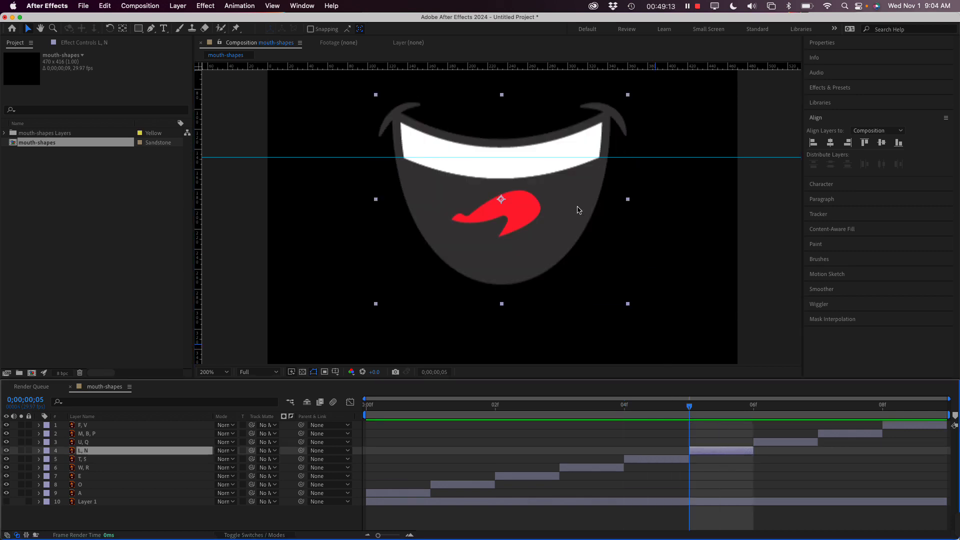
drag(573, 213, 574, 227)
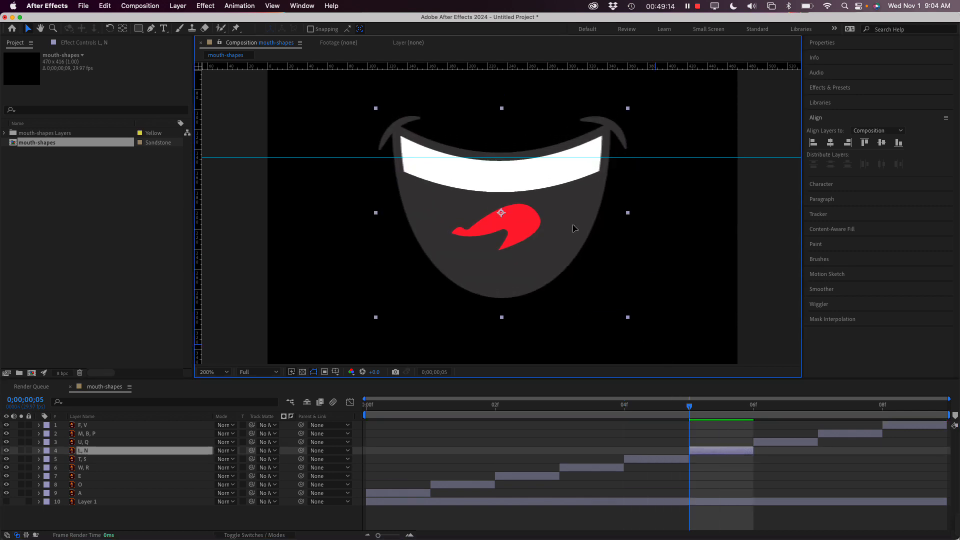
Raise the M, B, P mouth at frame 7 and the F, V mouth at frame 8 so their upper lips meet the guide.
click(781, 407)
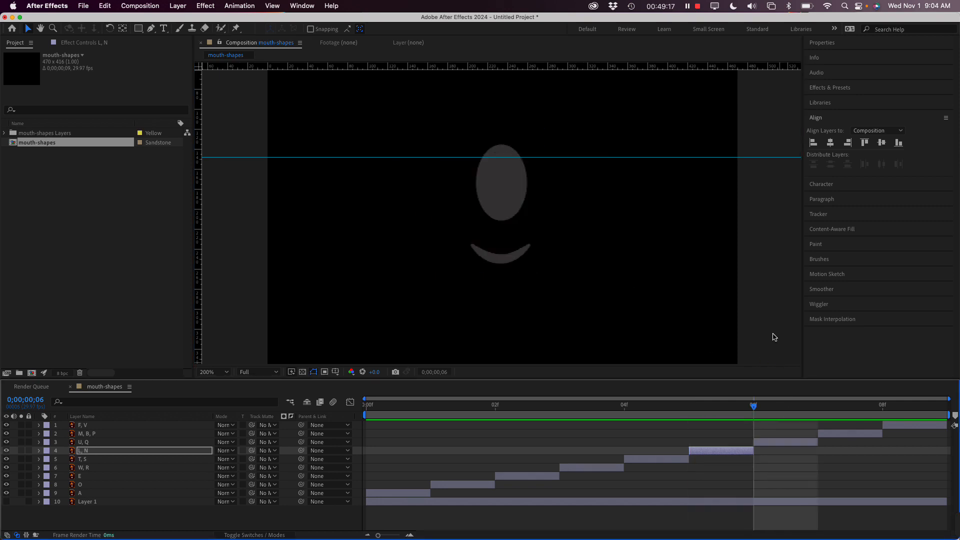
click(818, 406)
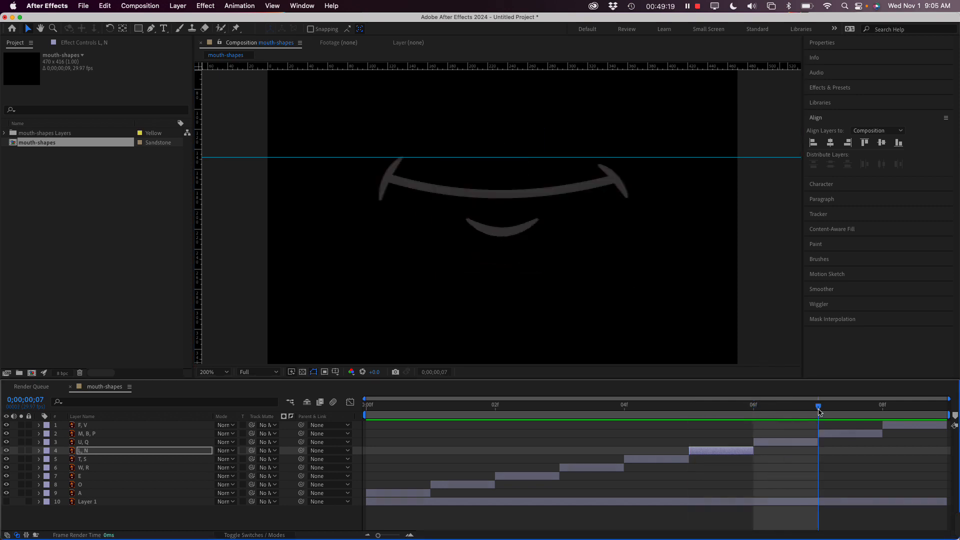
click(518, 200)
drag(519, 200, 518, 165)
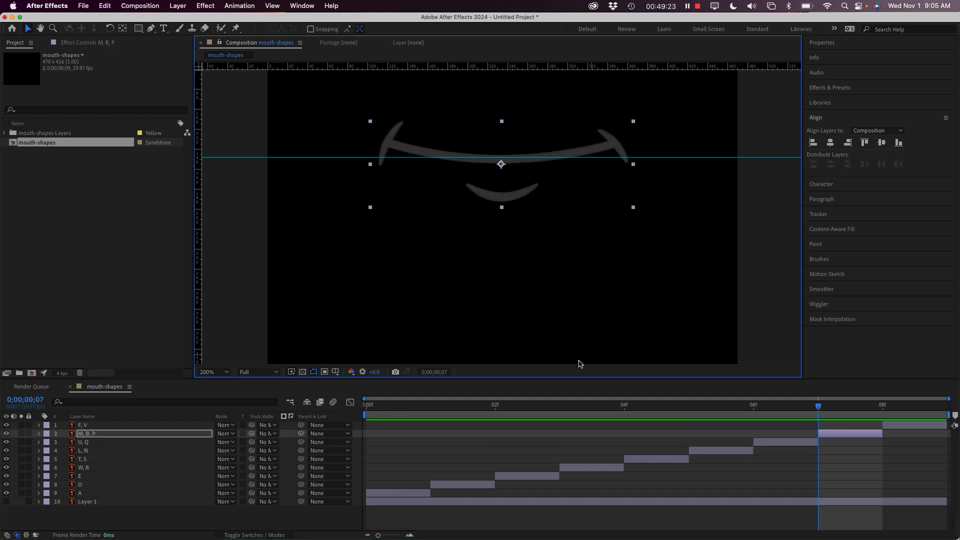
click(895, 407)
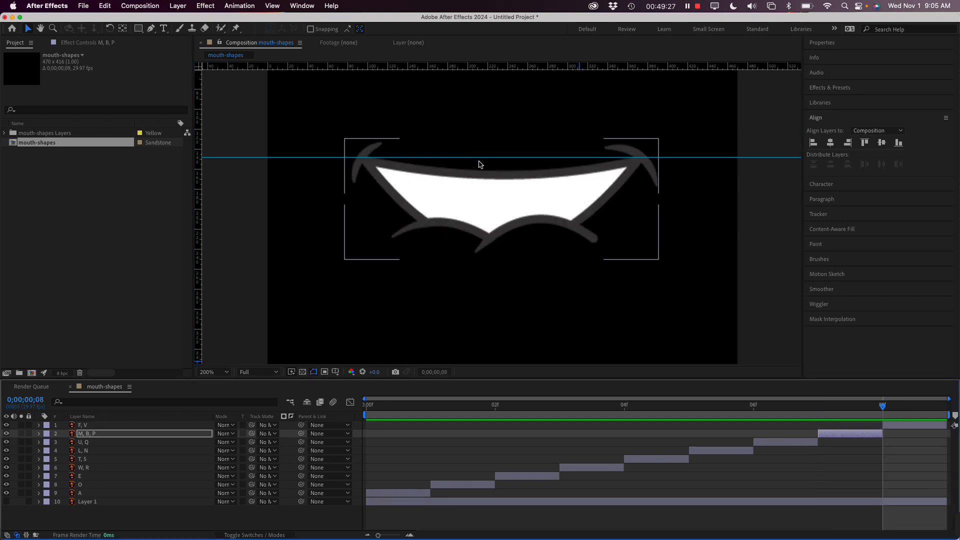
click(496, 191)
drag(501, 193, 501, 183)
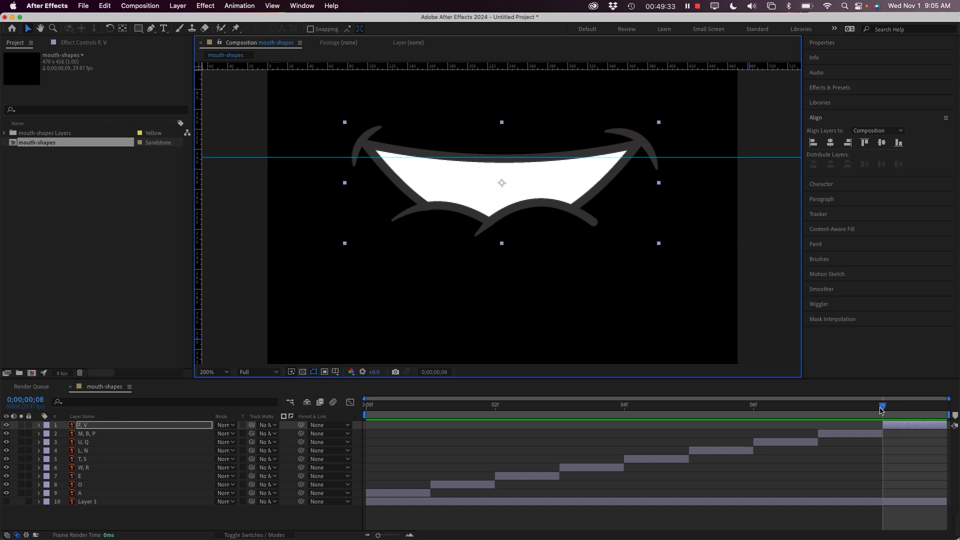
Lower the A mouth at frame 0 so its upper lip meets the guide, and scrub through the frames to check the alignment.
drag(882, 410, 371, 423)
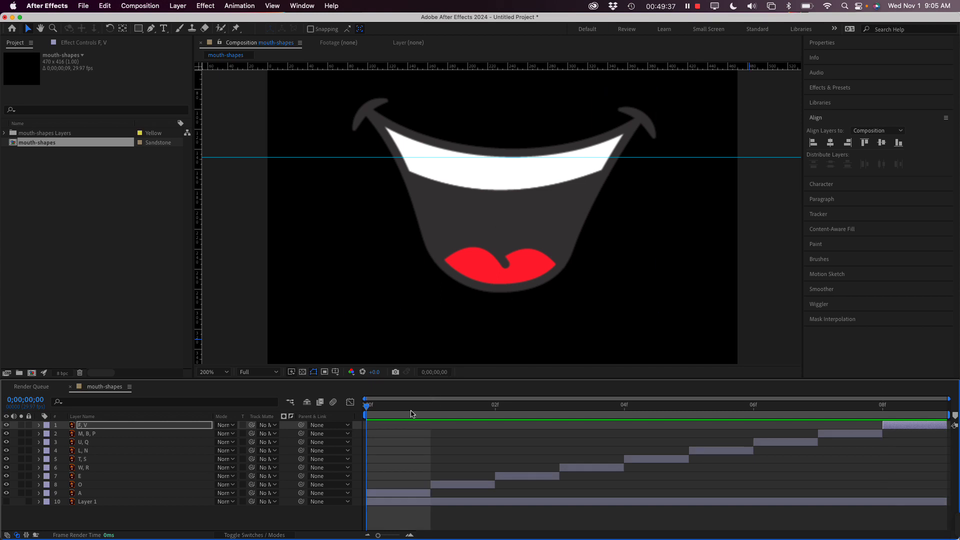
click(392, 494)
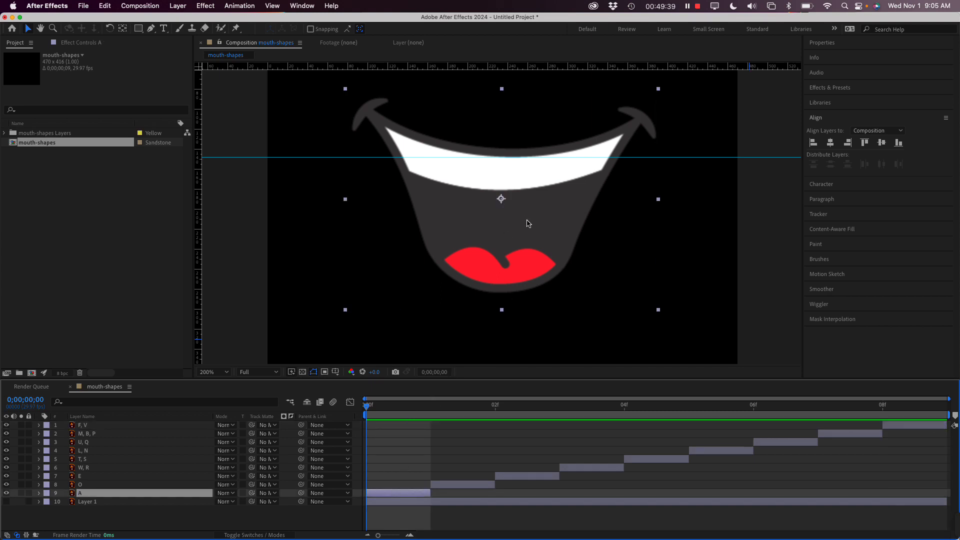
drag(528, 222, 530, 228)
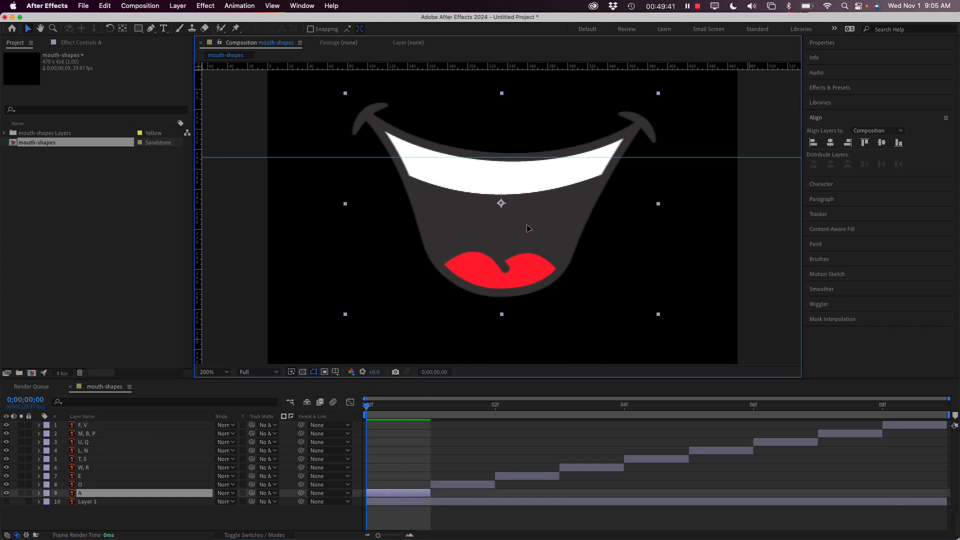
key(Return)
drag(367, 406, 550, 401)
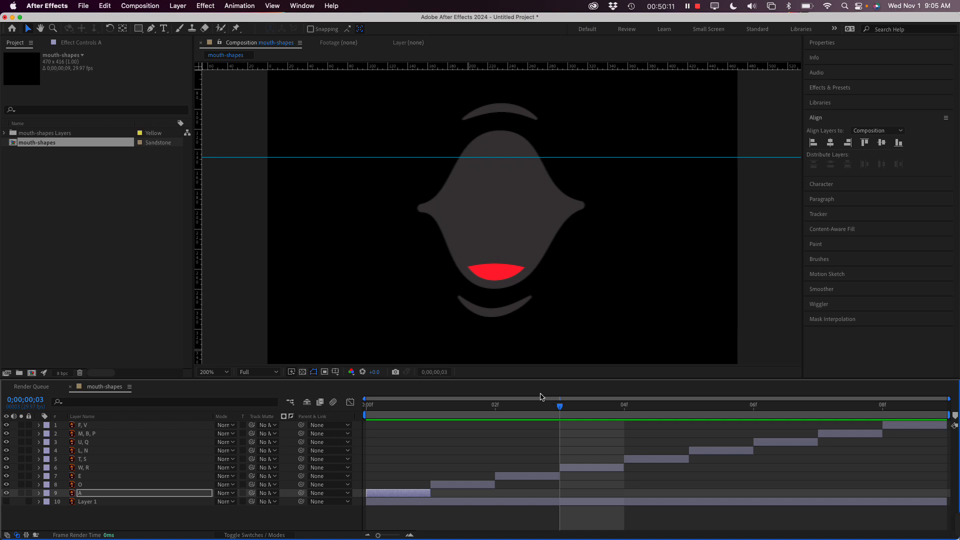
Create a new HD 1920x1080, 29.97 fps composition named Comp 1 with a duration of 0;00;05;00.
click(103, 192)
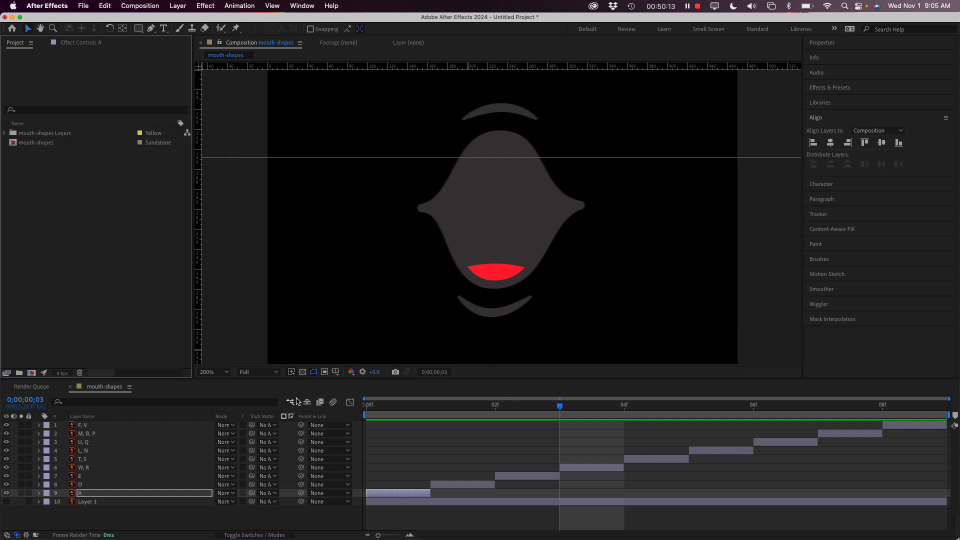
drag(470, 379, 469, 372)
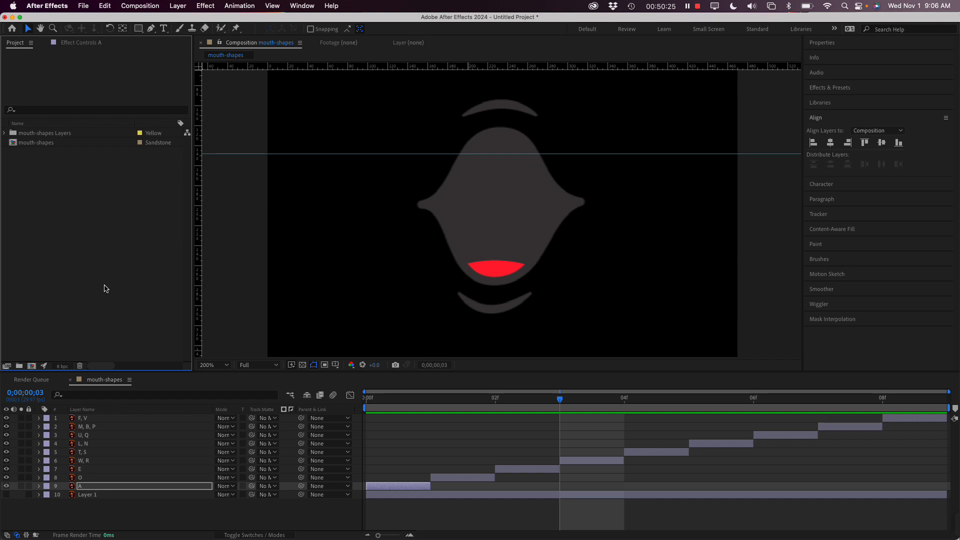
click(98, 373)
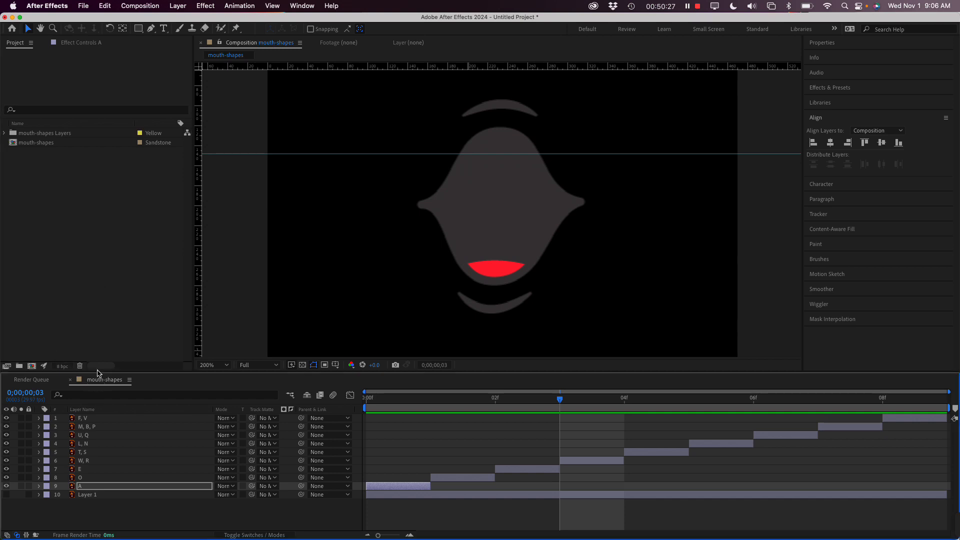
click(128, 330)
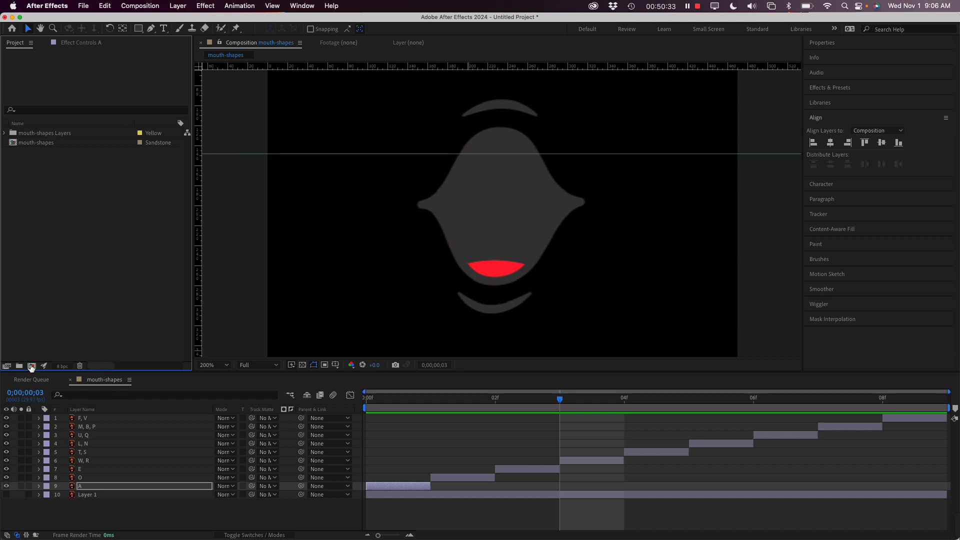
click(31, 365)
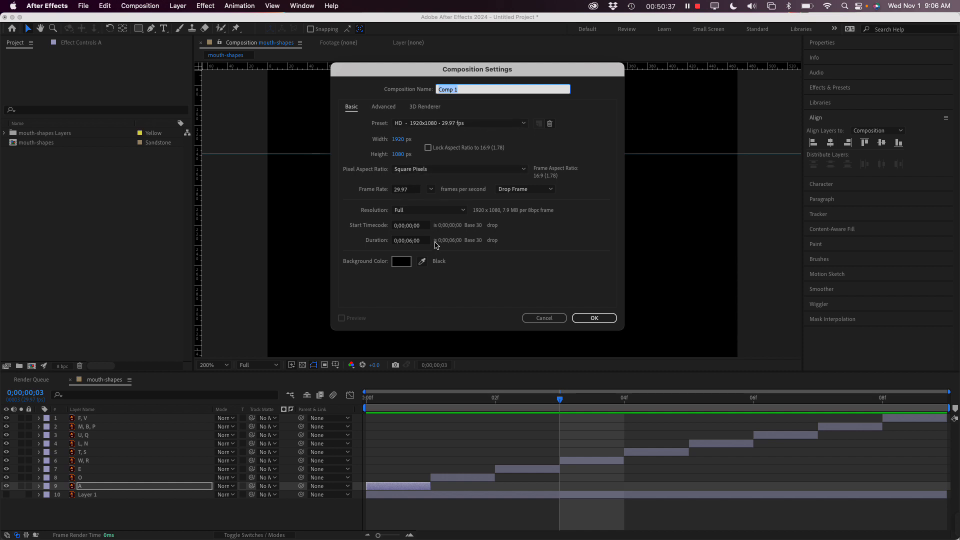
click(411, 242)
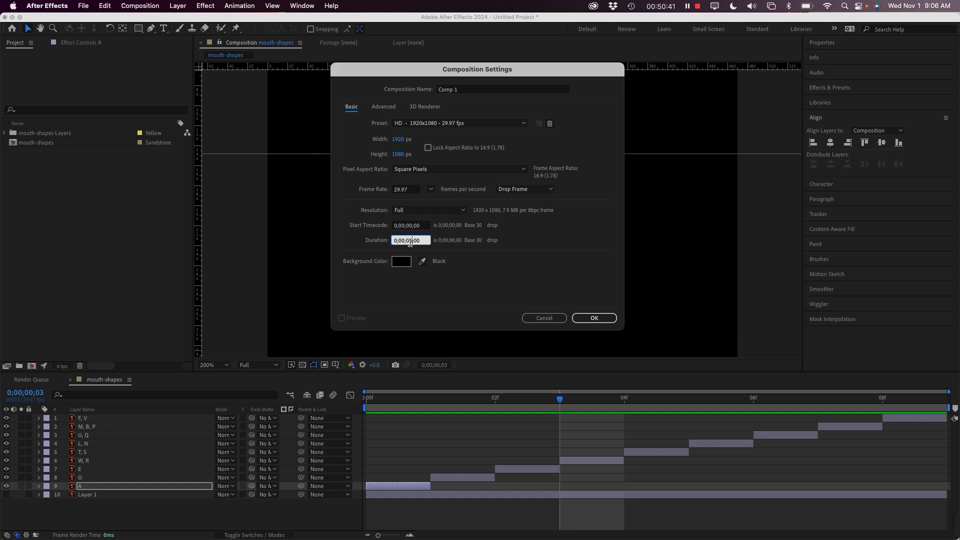
key(BackSpace)
text(5)
click(594, 320)
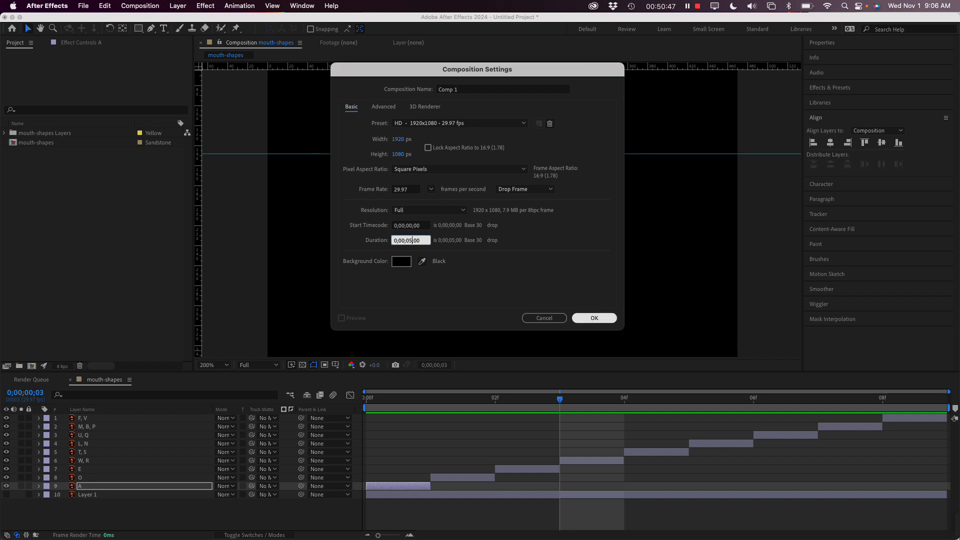
Confirm the new composition, give its viewer more height and fit the full frame in view at 50%.
click(594, 319)
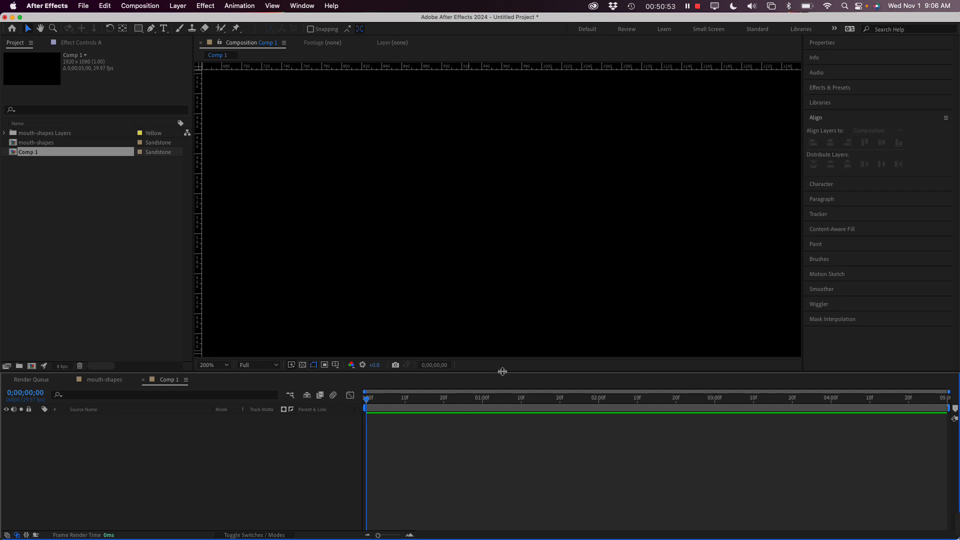
drag(501, 371, 510, 397)
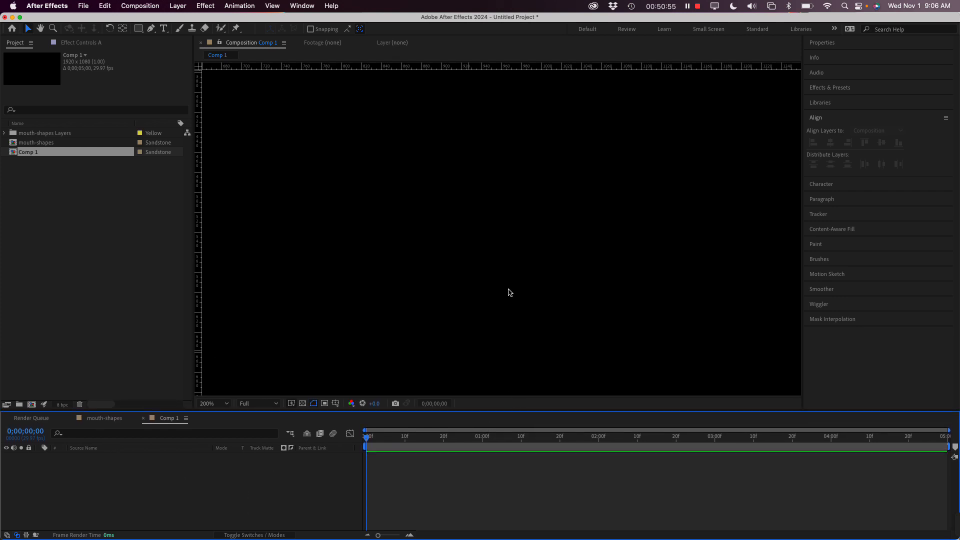
scroll(510, 292, down, 1)
scroll(508, 291, down, 1)
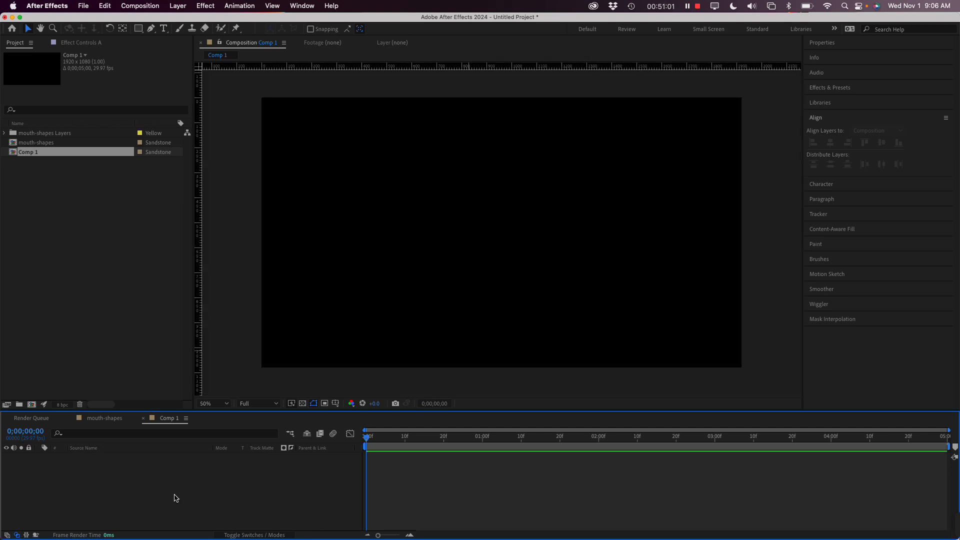
Add a 1920x1080 solid as the background of Comp 1, coloured muted gray-cyan 7AABB5.
right_click(139, 466)
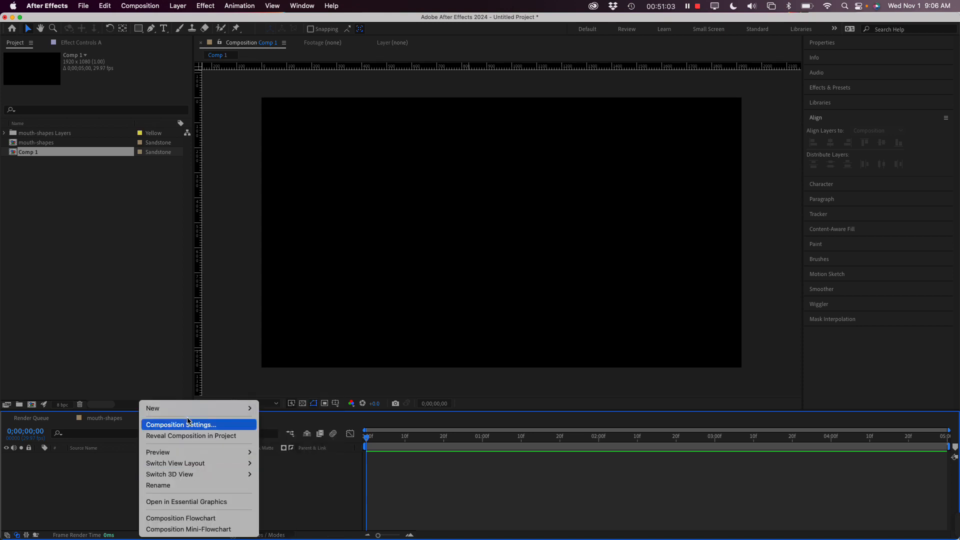
mouse_move(189, 408)
click(274, 436)
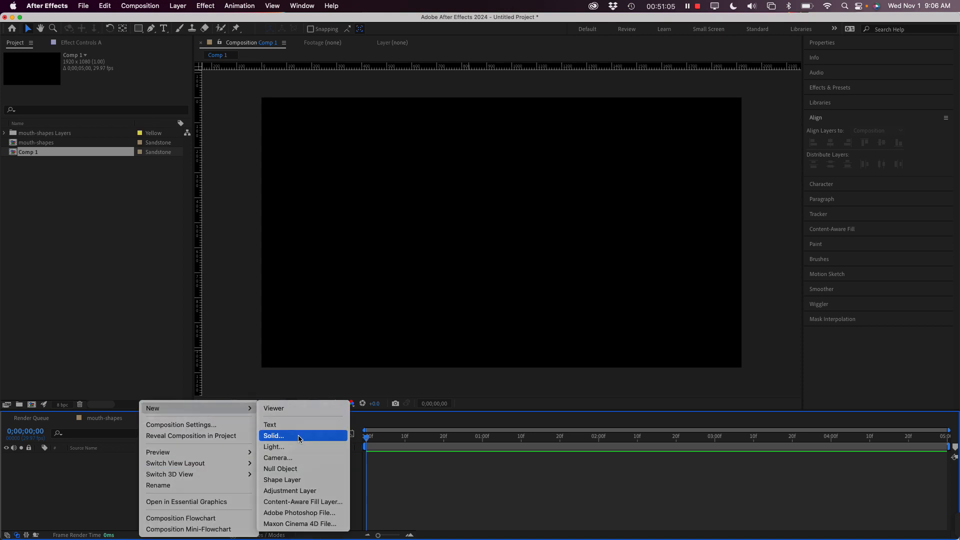
click(270, 387)
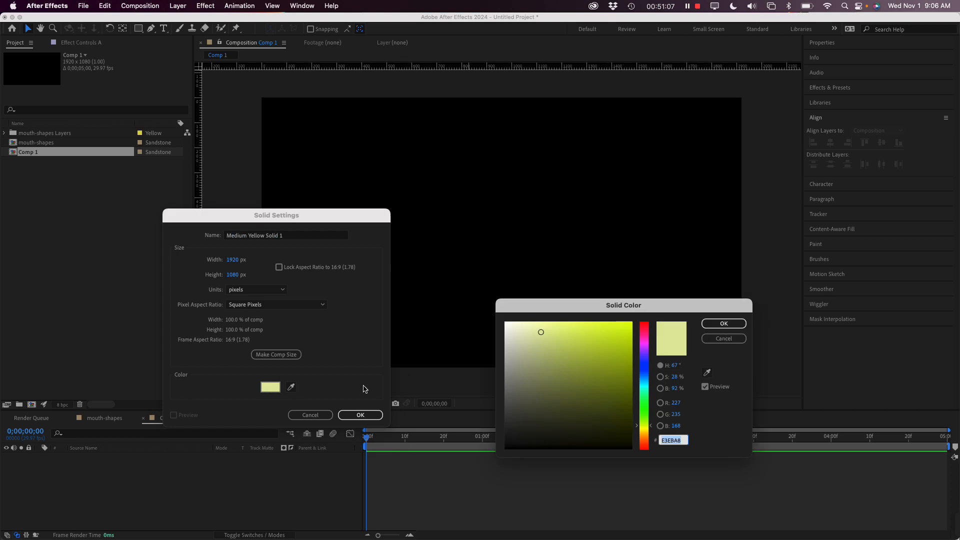
click(643, 381)
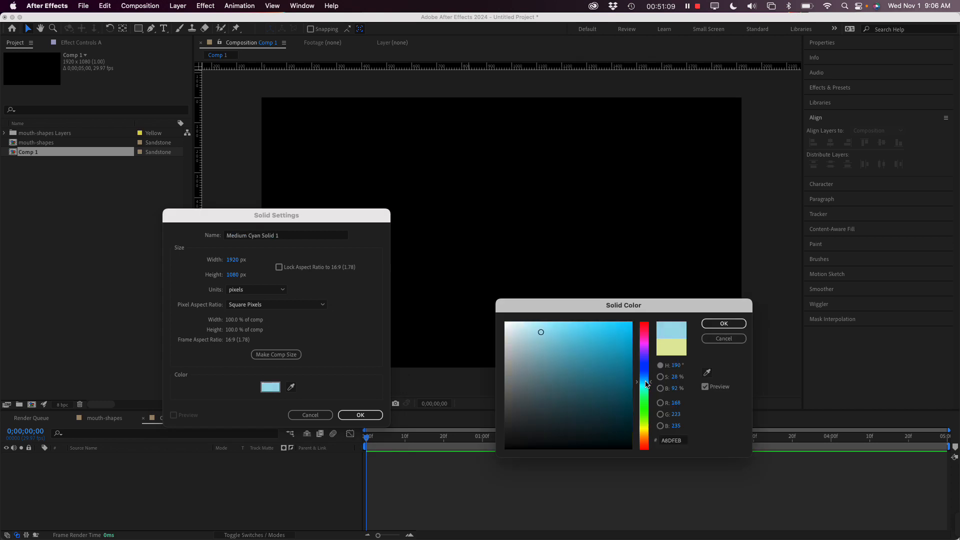
drag(554, 340, 546, 358)
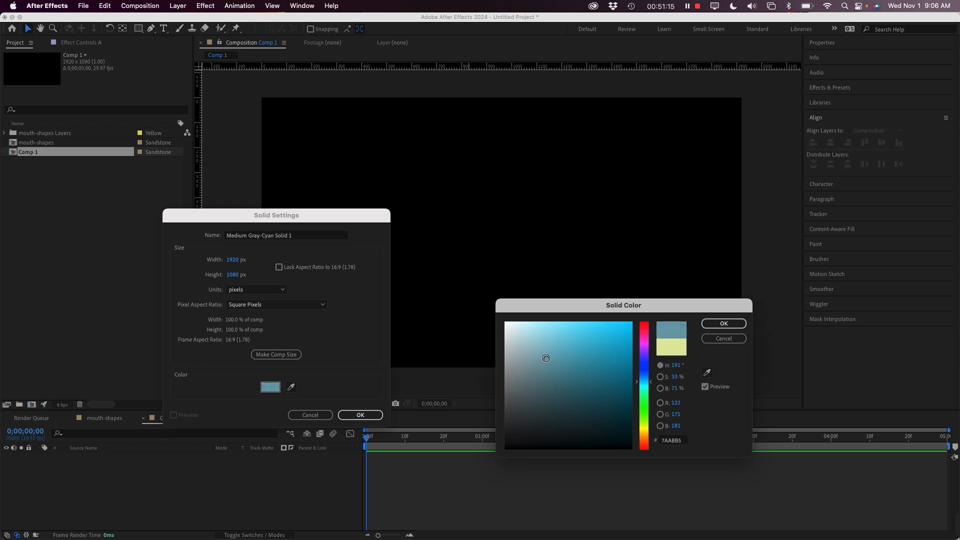
click(724, 324)
click(360, 415)
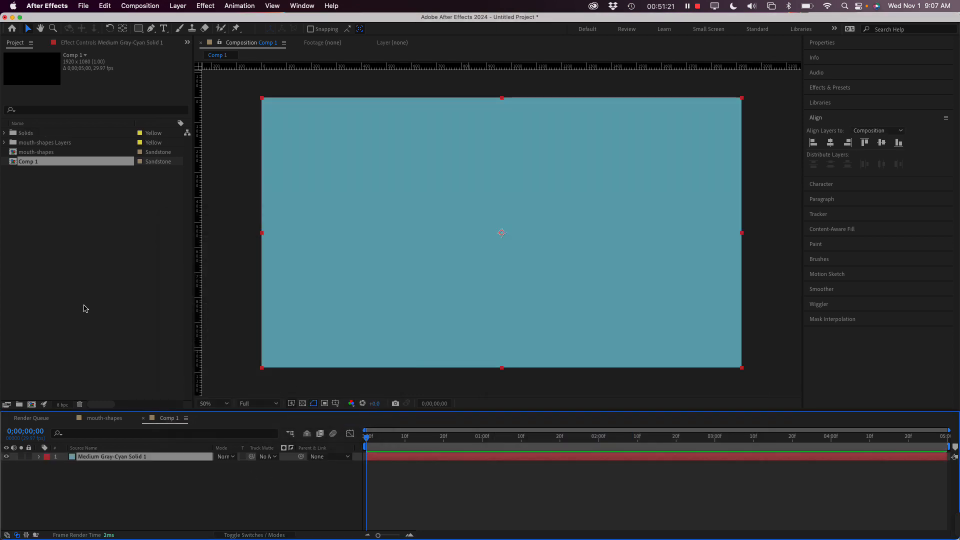
Add the mouth-shapes composition to Comp 1 as a layer above the solid.
click(81, 280)
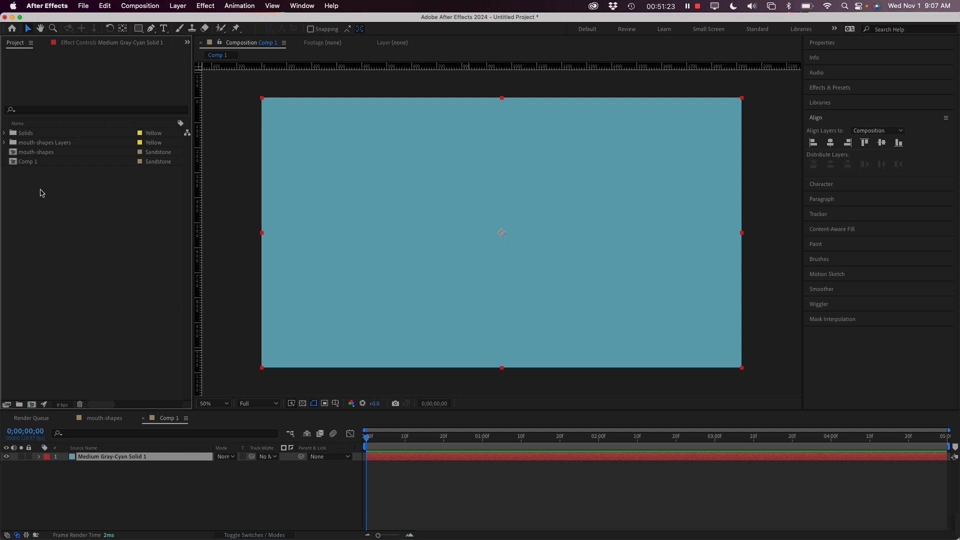
click(28, 152)
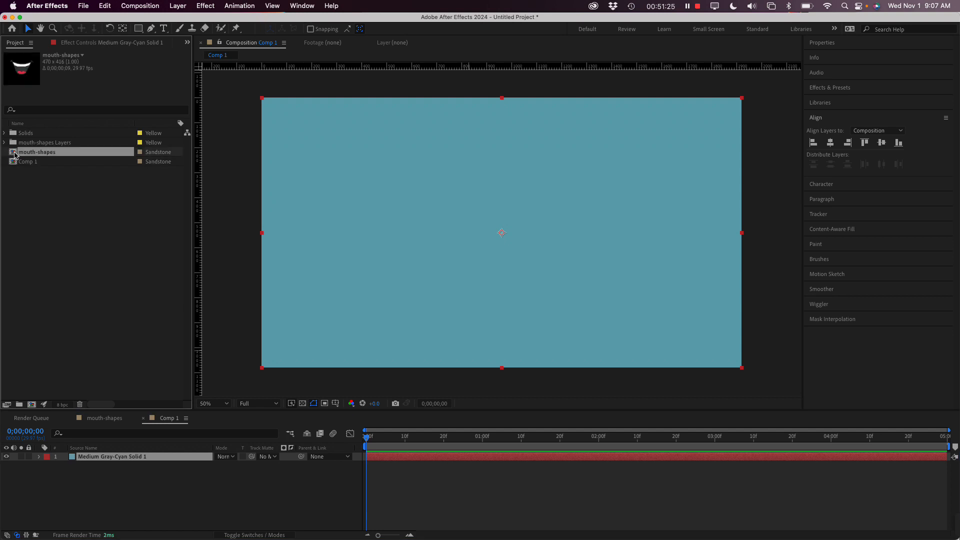
drag(12, 155, 102, 457)
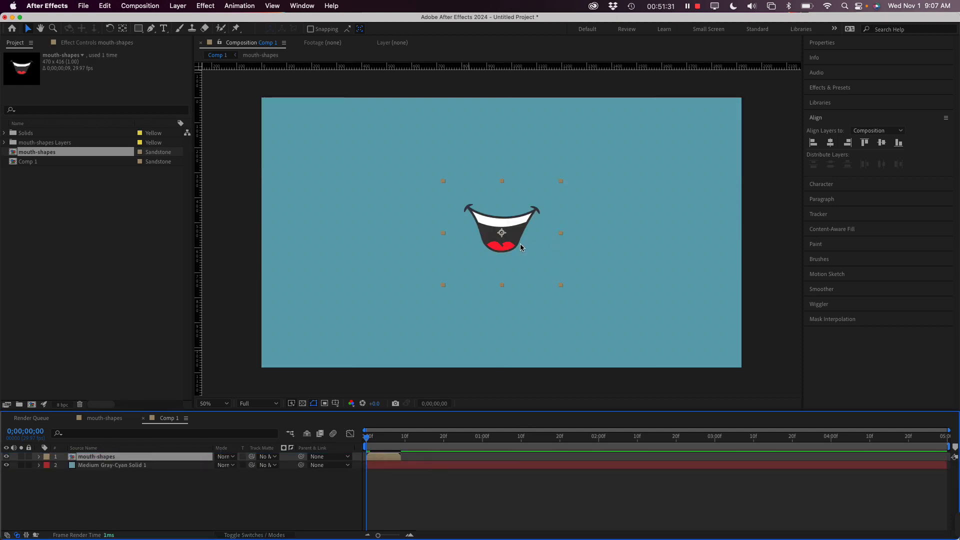
Scale the mouth-shapes layer up to about twice its size and position it slightly below the frame's centre.
click(547, 270)
drag(561, 285, 620, 351)
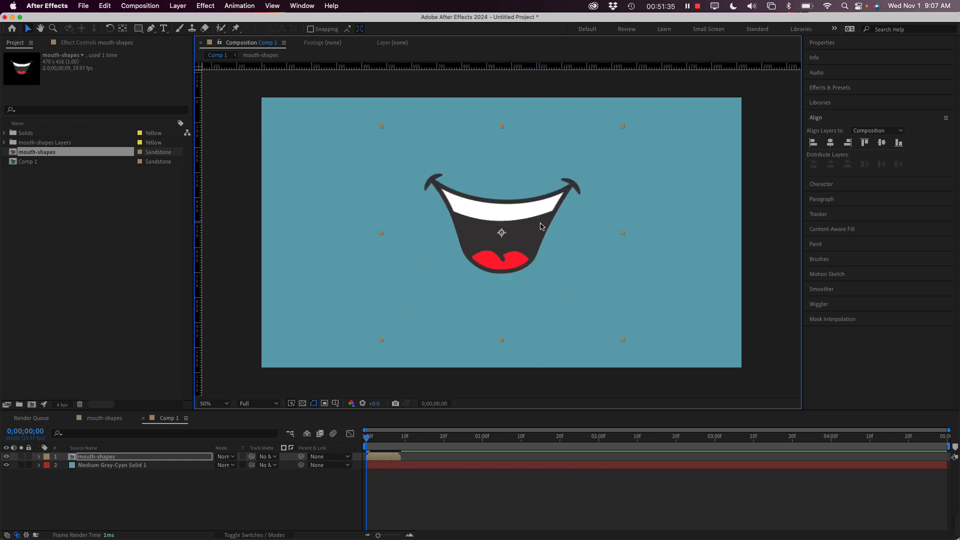
drag(535, 237, 534, 240)
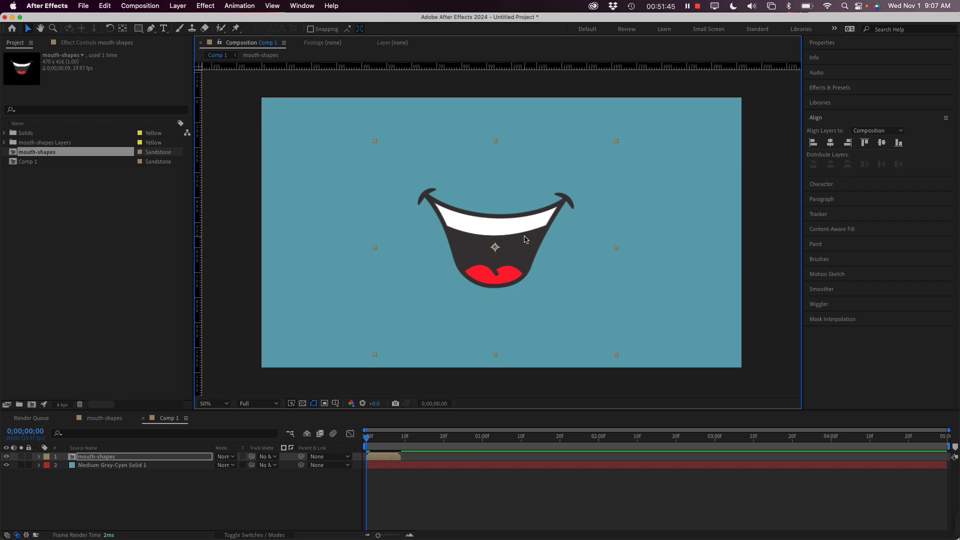
click(76, 272)
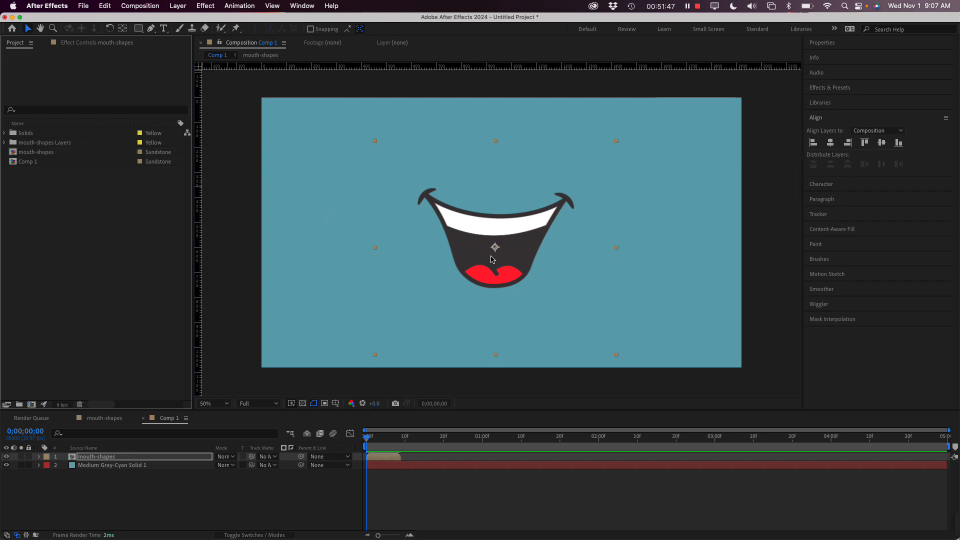
Apply a Slider Control expression effect to the mouth-shapes layer.
click(107, 458)
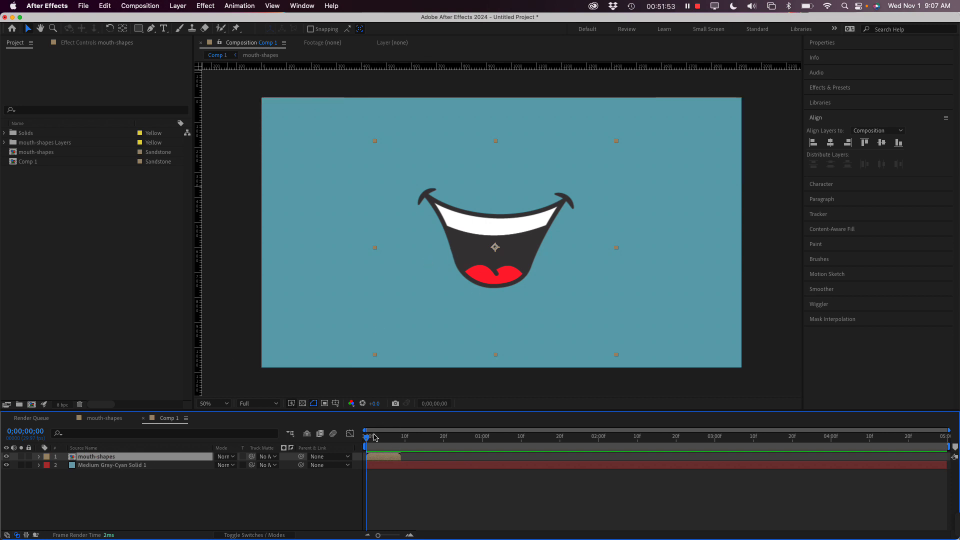
mouse_move(367, 438)
mouse_down()
mouse_move(390, 439)
mouse_move(367, 443)
mouse_up()
click(203, 6)
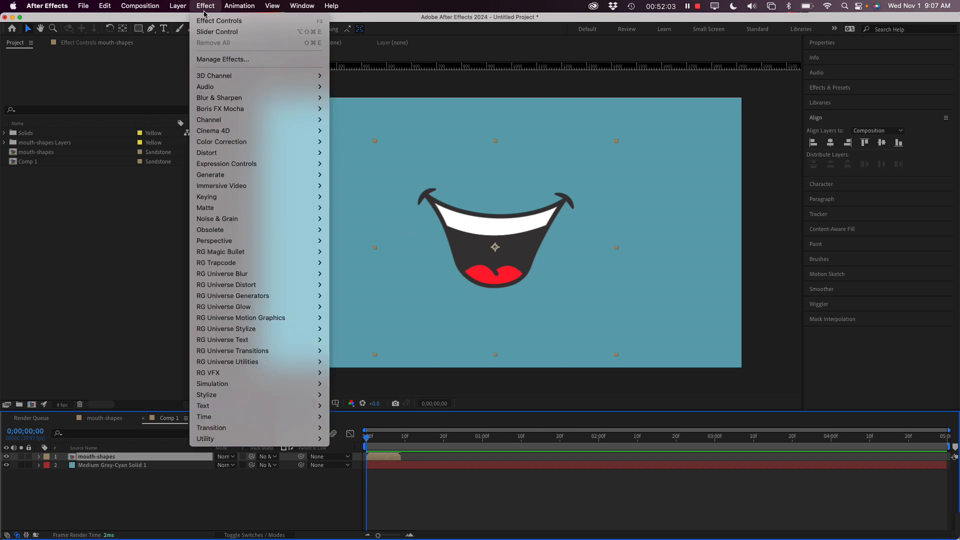
mouse_move(223, 168)
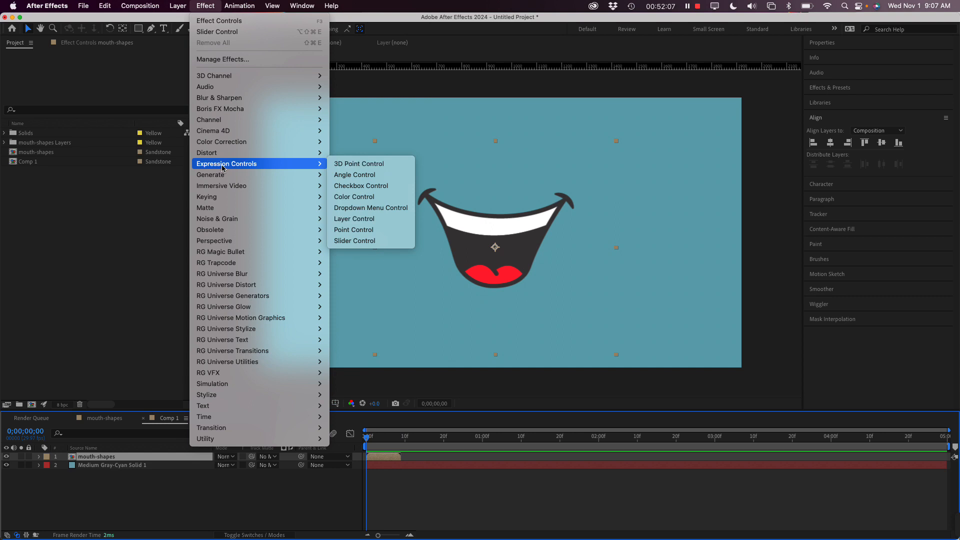
click(354, 242)
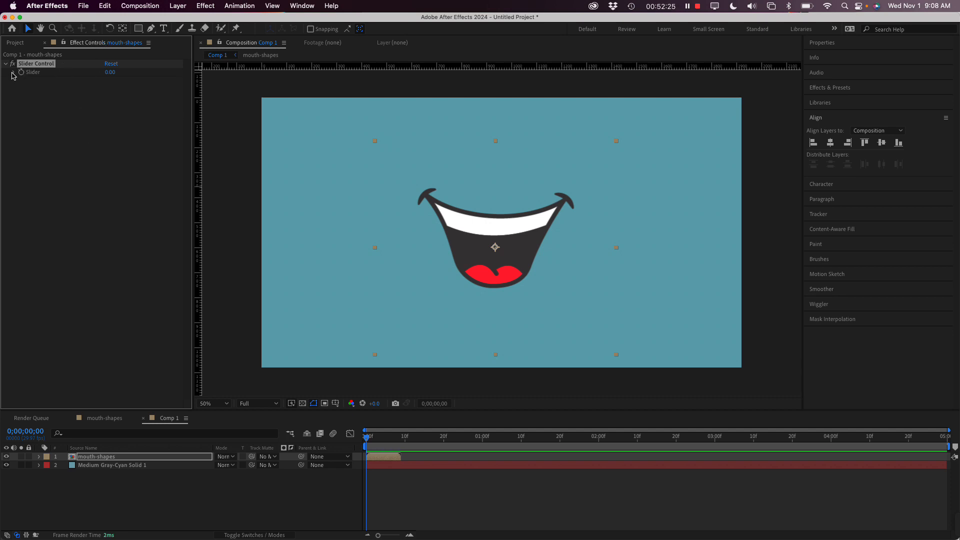
Enable time remapping on the mouth-shapes layer.
click(109, 461)
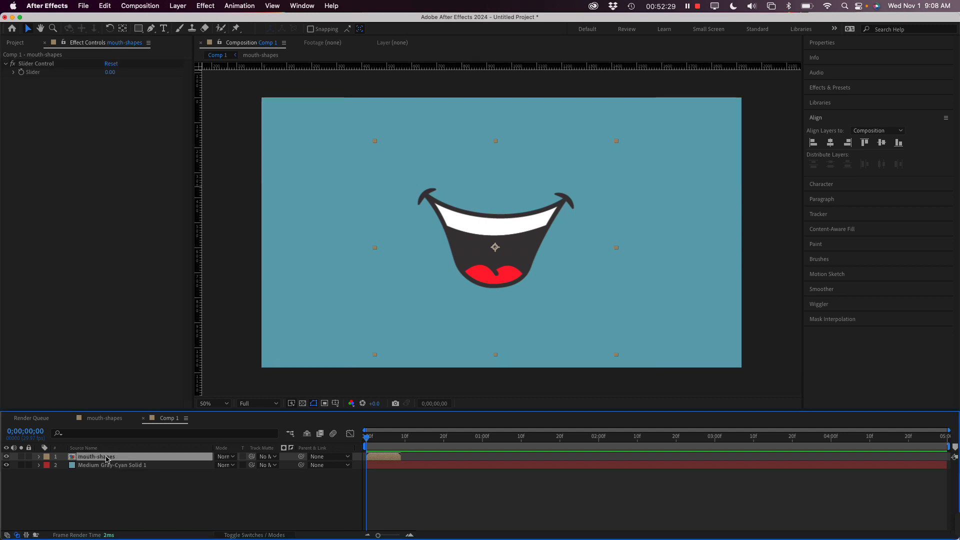
right_click(107, 459)
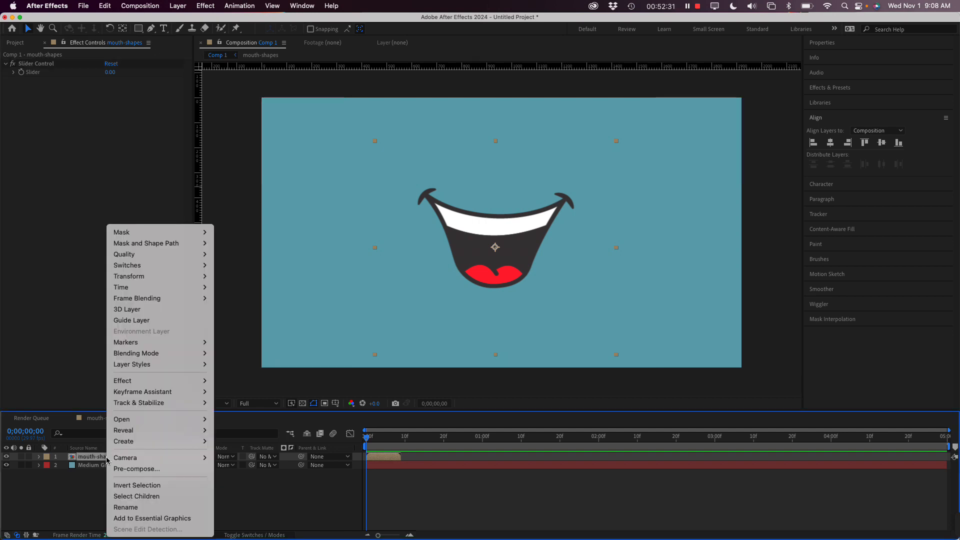
mouse_move(134, 279)
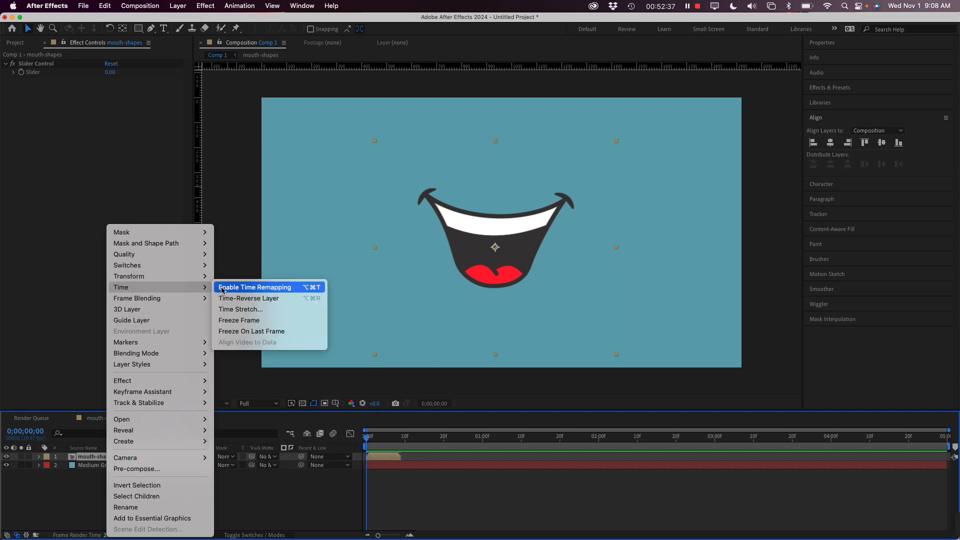
click(223, 289)
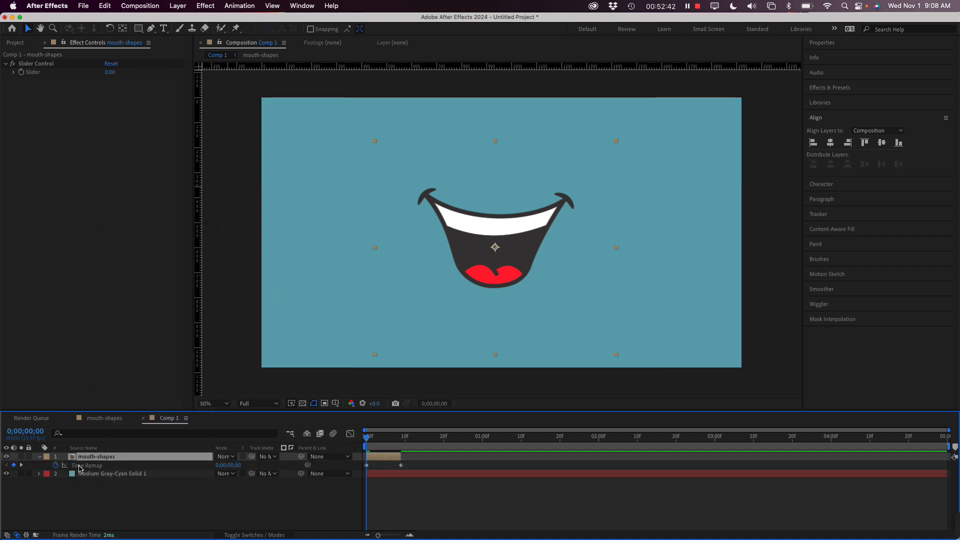
Add an expression to the layer's Time Remap that links it to the Slider Control's Slider, dismissing the guest network window.
click(39, 457)
click(39, 458)
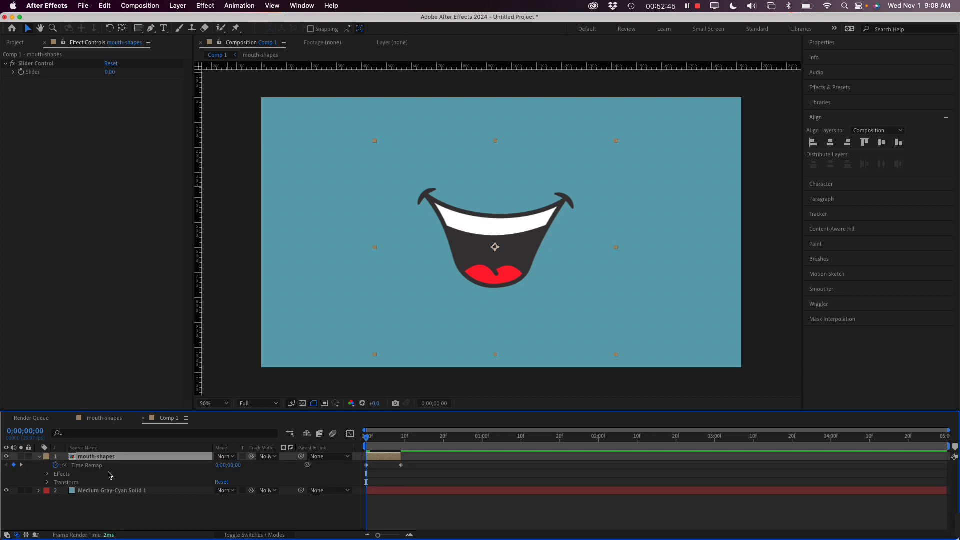
click(49, 474)
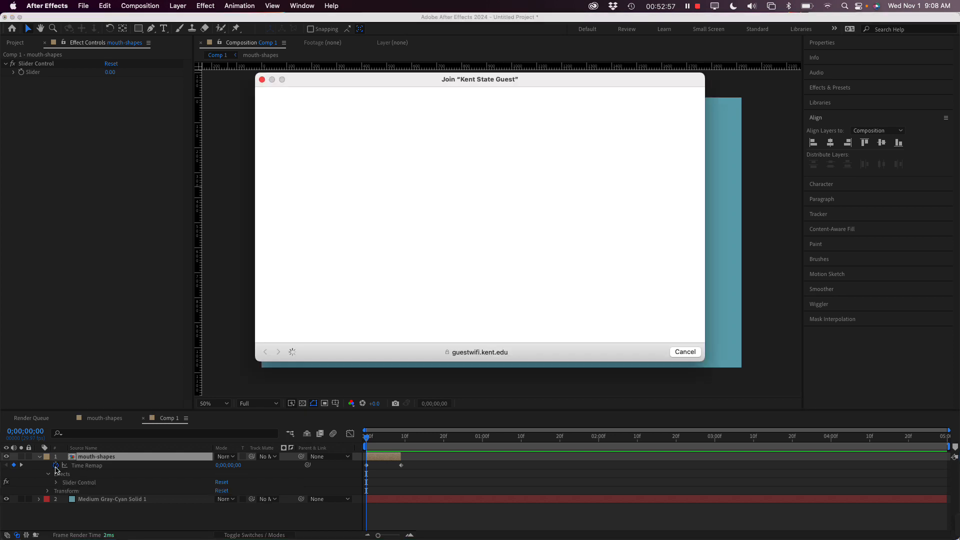
alt+click(56, 466)
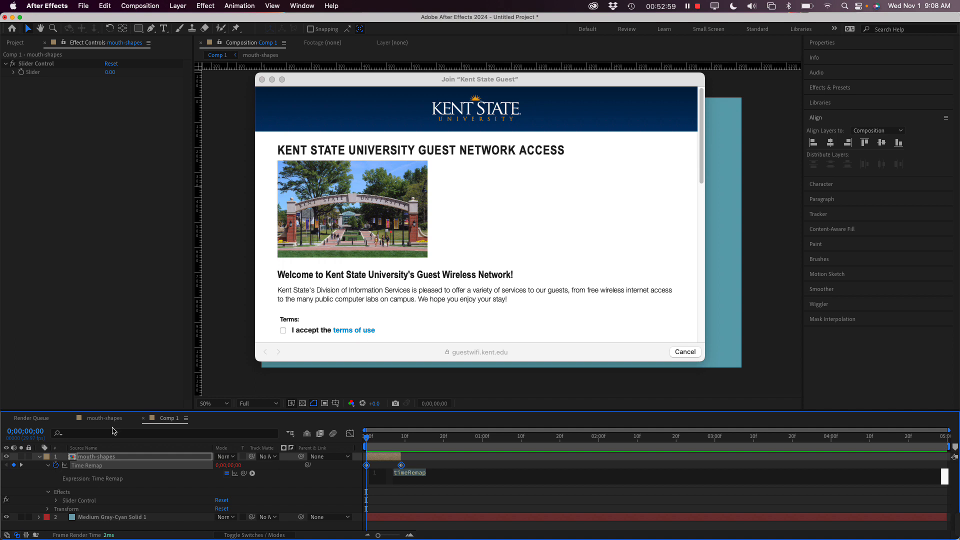
click(263, 80)
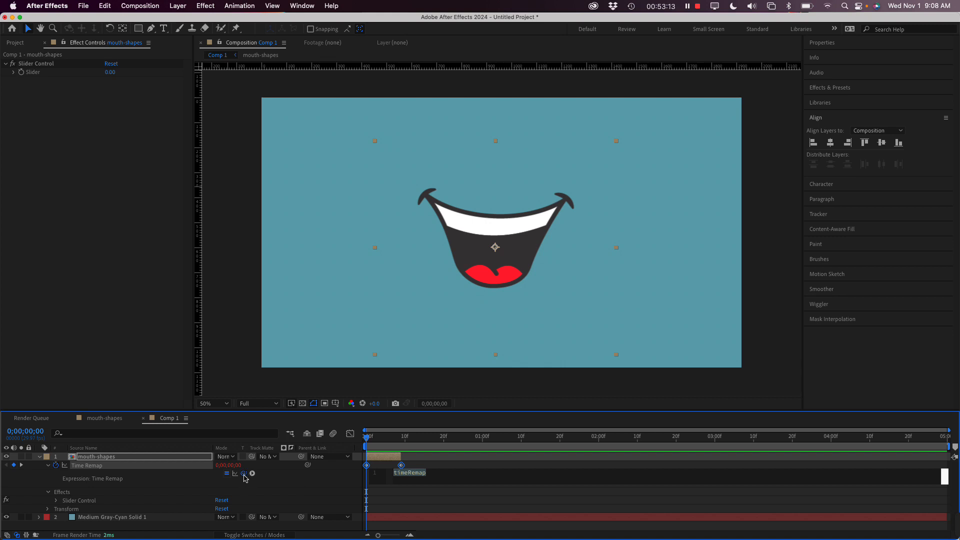
drag(244, 477, 57, 74)
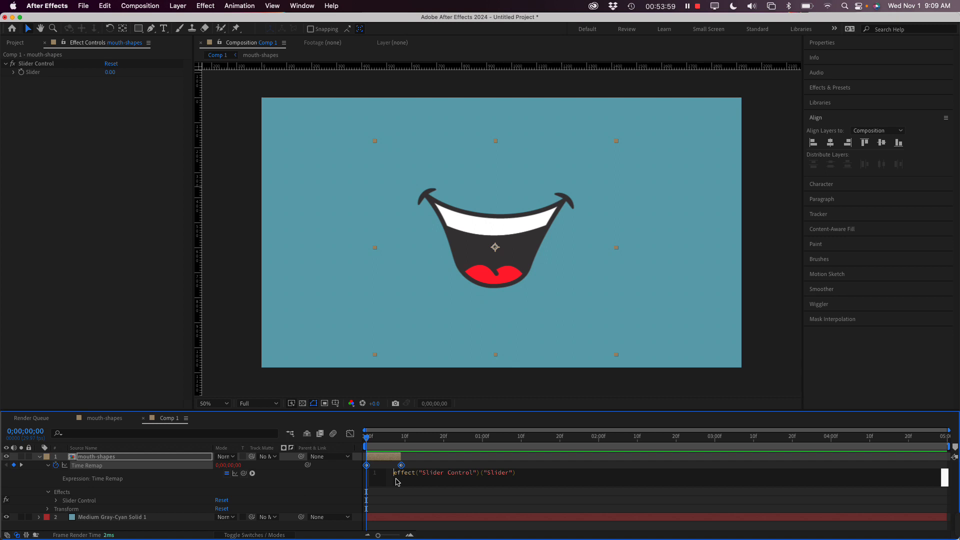
Edit the Time Remap expression to a=effect("Slider Control")("Slider") with framesToTime(a) on the second line.
text(a=)
key(Return)
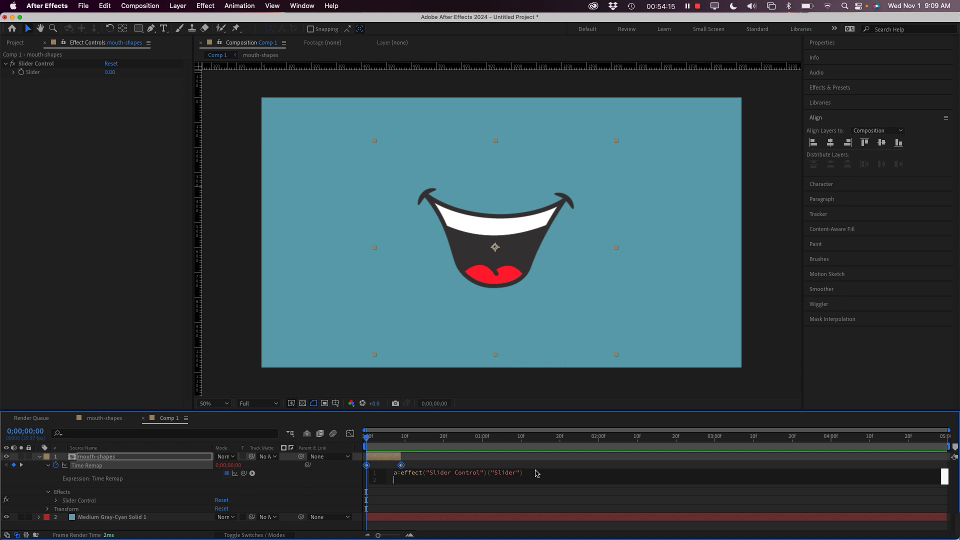
text(frame)
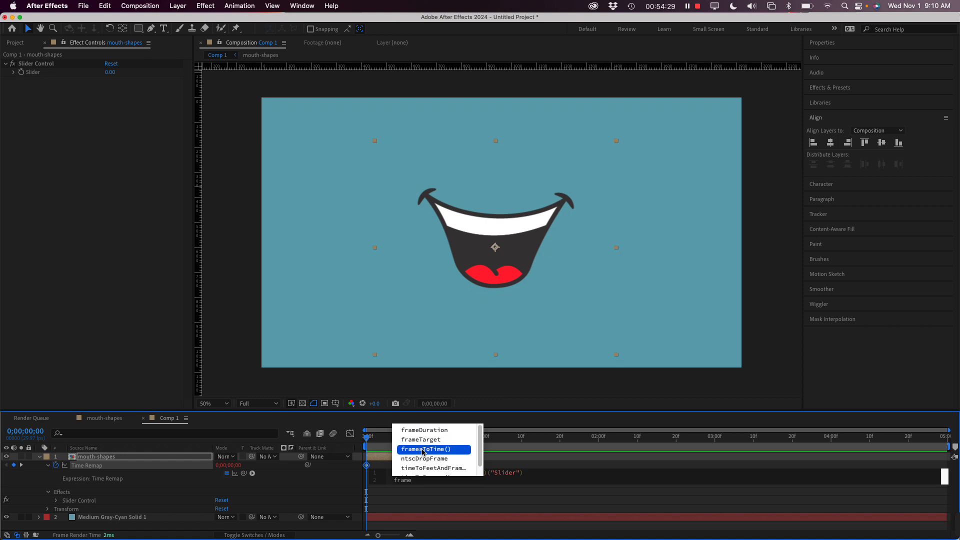
click(423, 449)
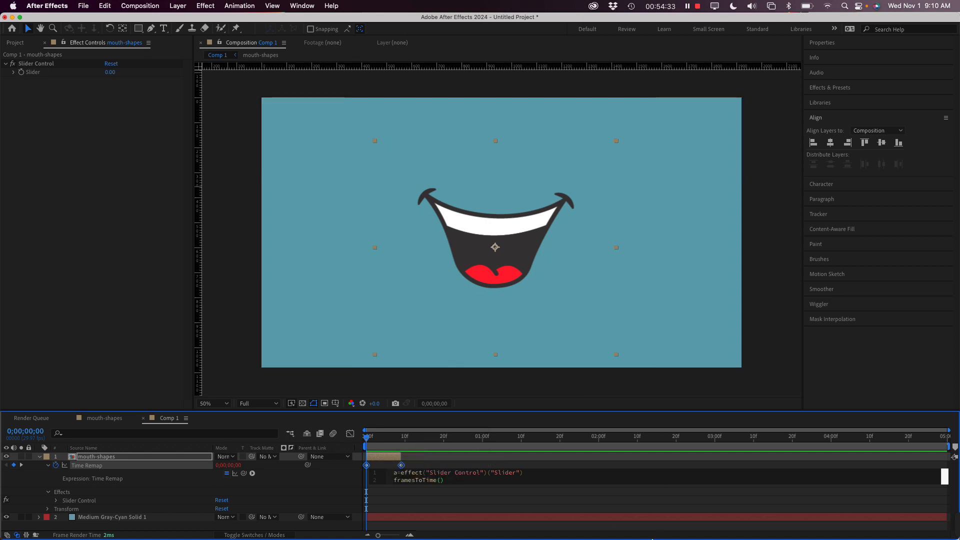
text(a)
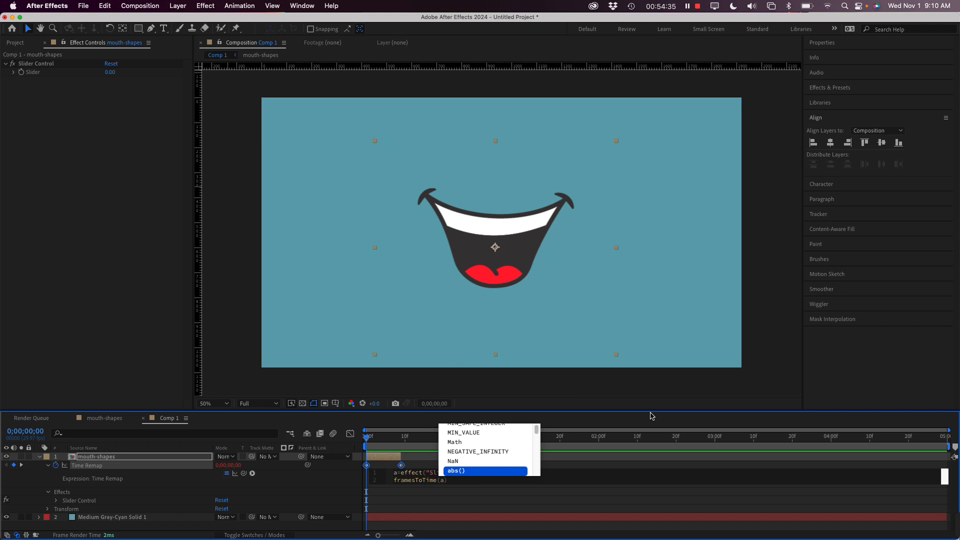
click(581, 483)
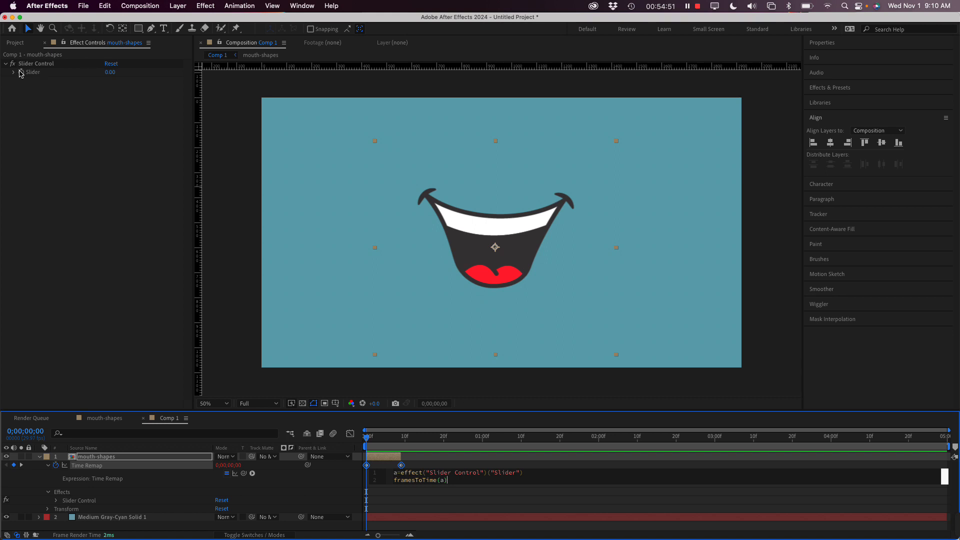
Expand the Slider's range and move the slider near 0 to test how it switches the mouth shapes.
click(14, 74)
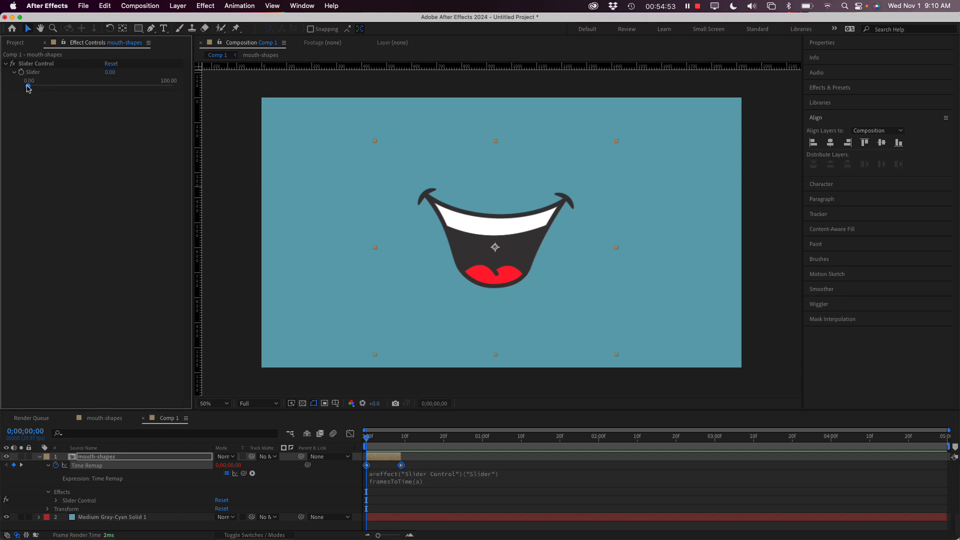
click(28, 88)
mouse_move(29, 88)
mouse_down()
mouse_move(55, 88)
mouse_move(25, 89)
mouse_up()
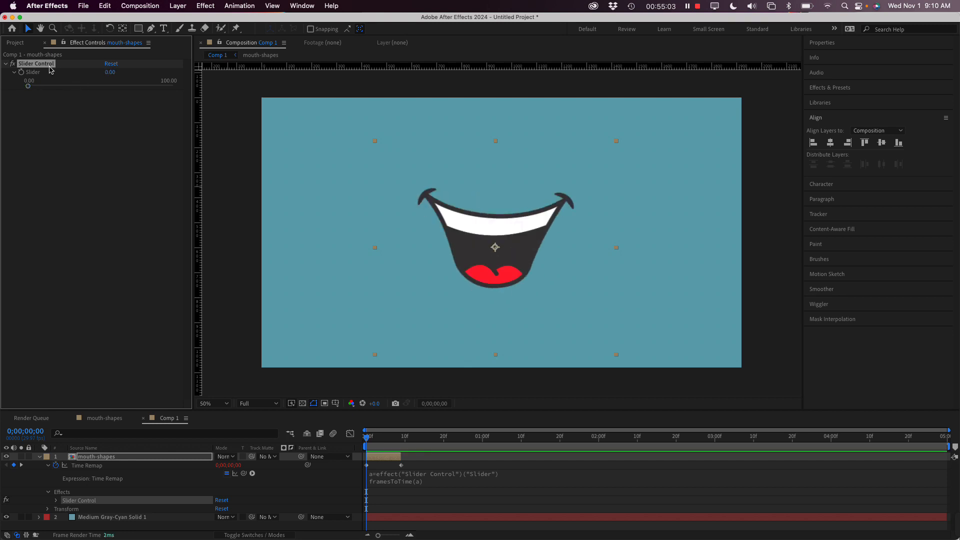
Set the Slider's range on the Slider Control effect to 0–9, keeping the slider at its lowest value.
click(52, 99)
right_click(42, 76)
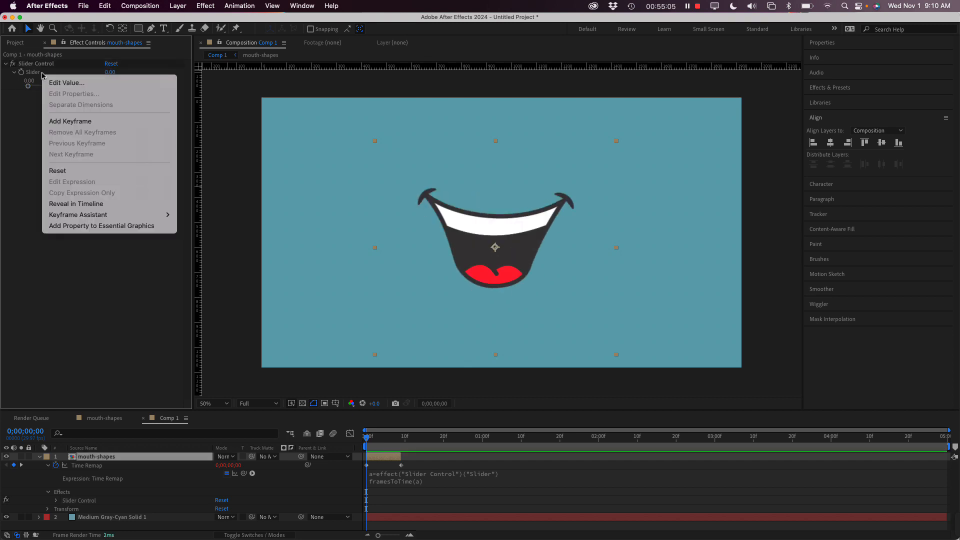
click(70, 83)
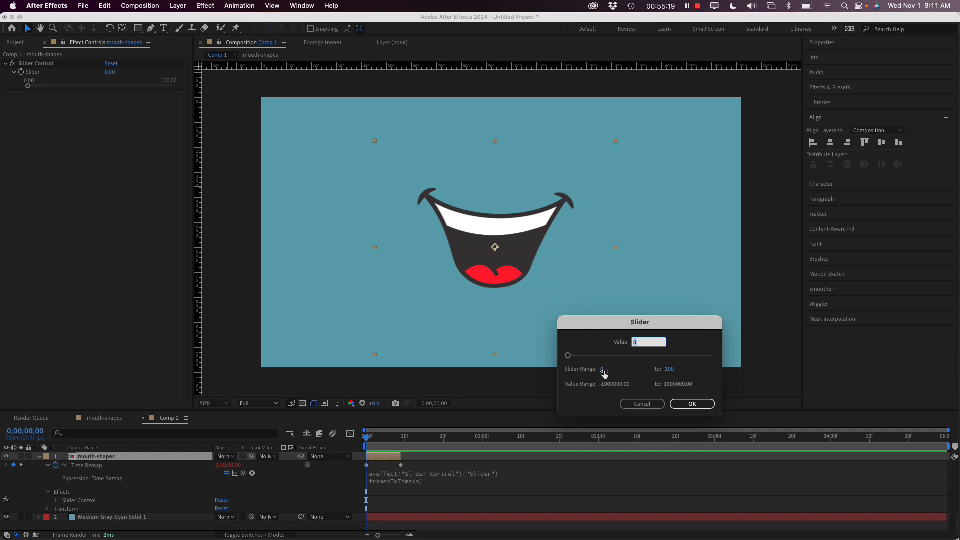
click(672, 370)
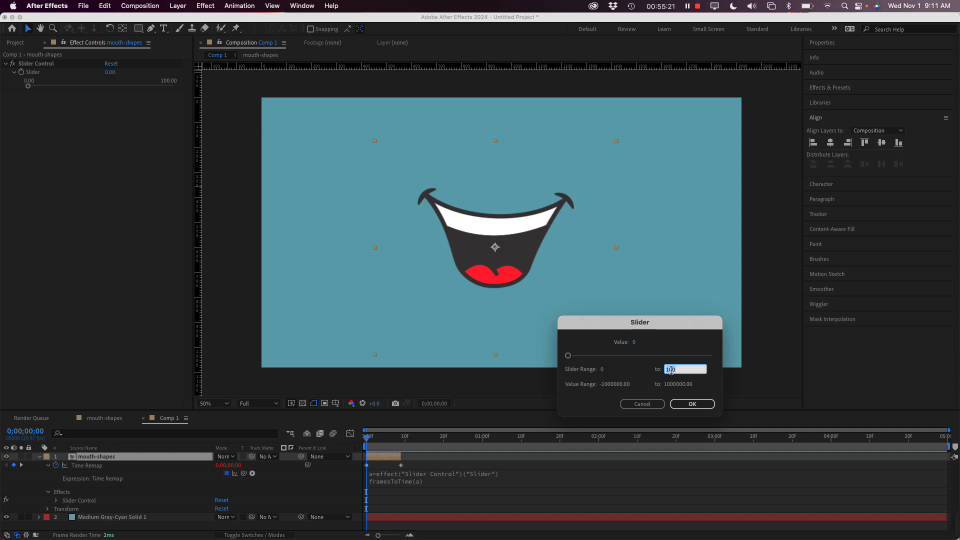
text(9)
key(Return)
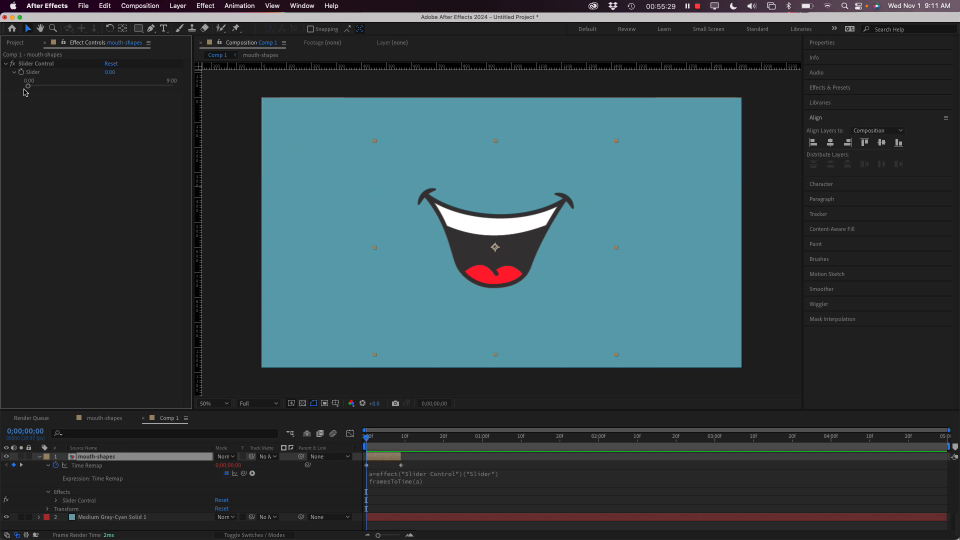
mouse_move(28, 86)
mouse_down()
mouse_move(181, 88)
mouse_move(86, 89)
mouse_move(25, 97)
mouse_move(150, 98)
mouse_move(23, 101)
mouse_up()
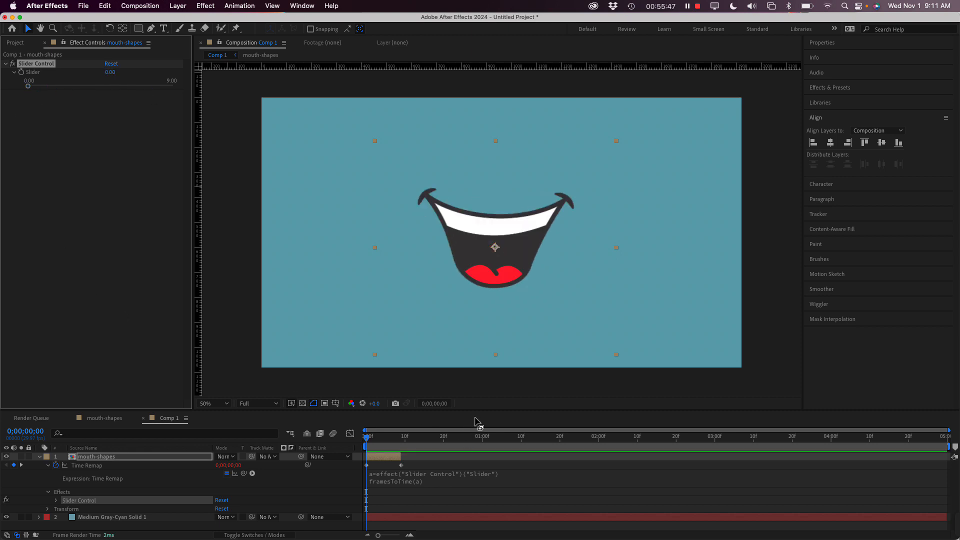
Enlarge the timeline area, reveal the Slider property, and add a Slider keyframe at frame 0 as a hold keyframe.
drag(477, 410, 476, 325)
click(166, 470)
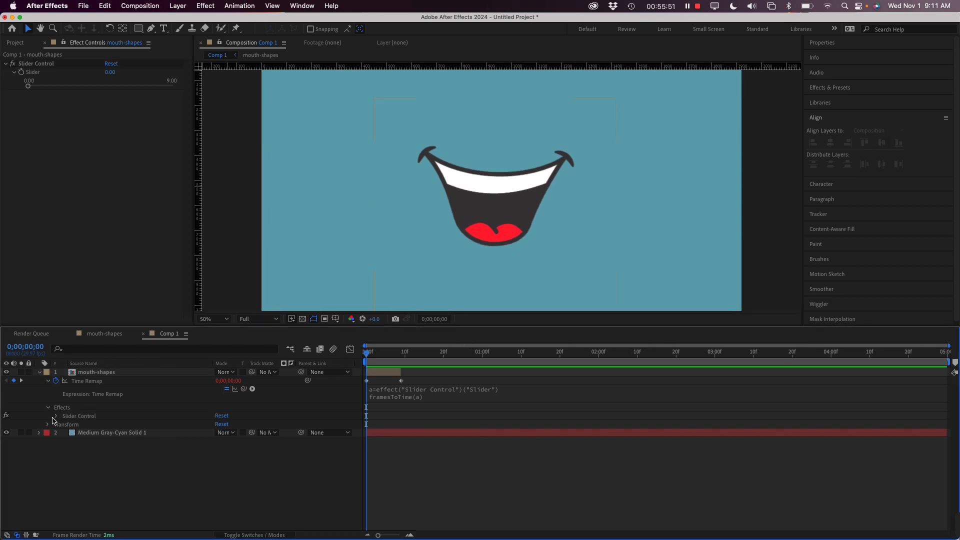
click(75, 416)
click(56, 416)
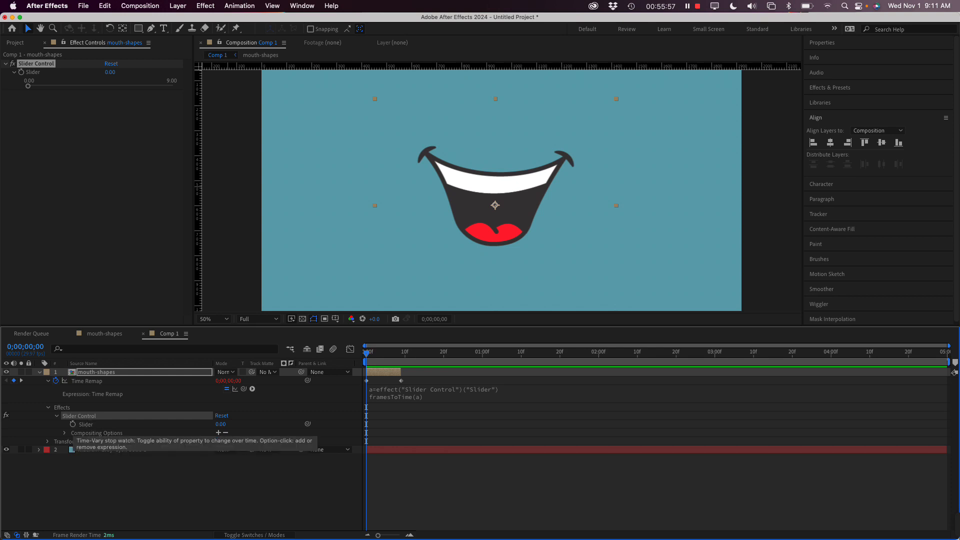
click(73, 425)
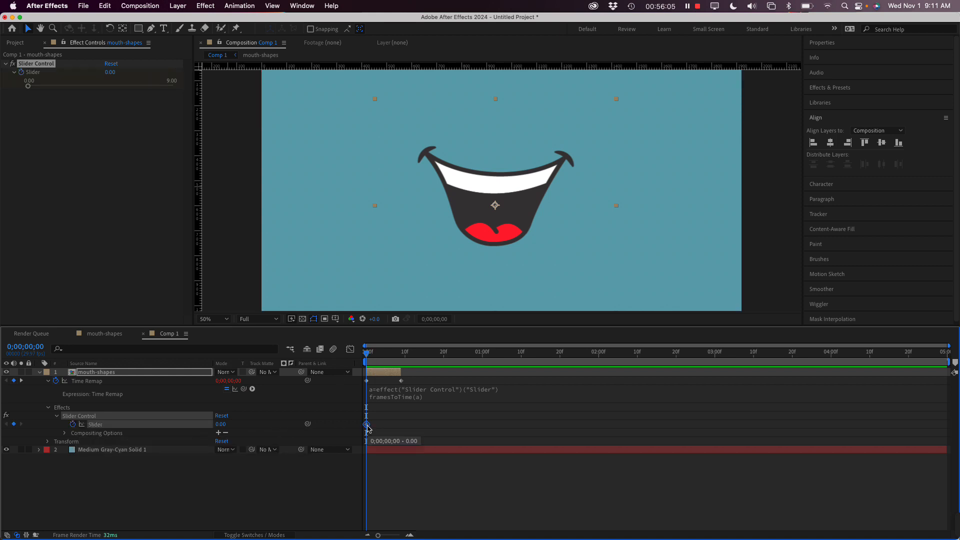
right_click(368, 429)
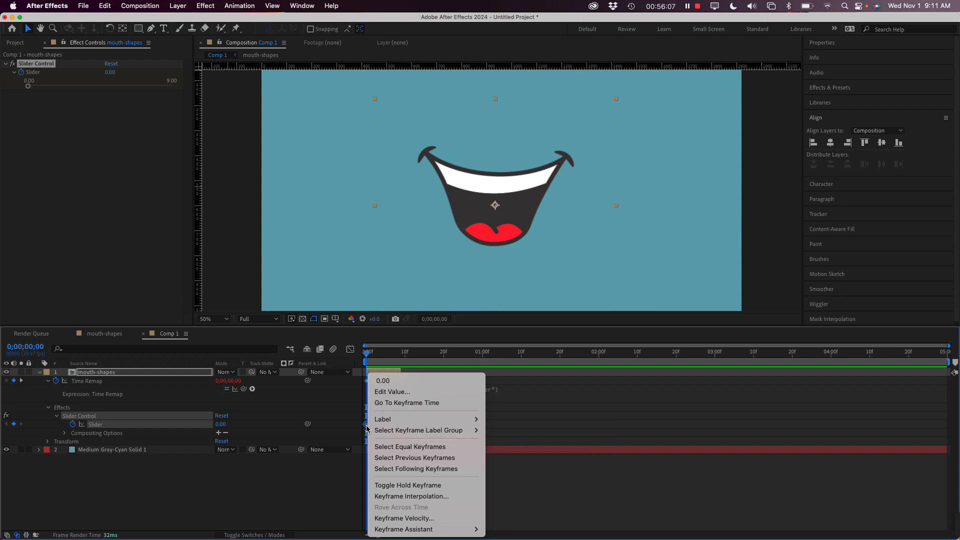
click(393, 485)
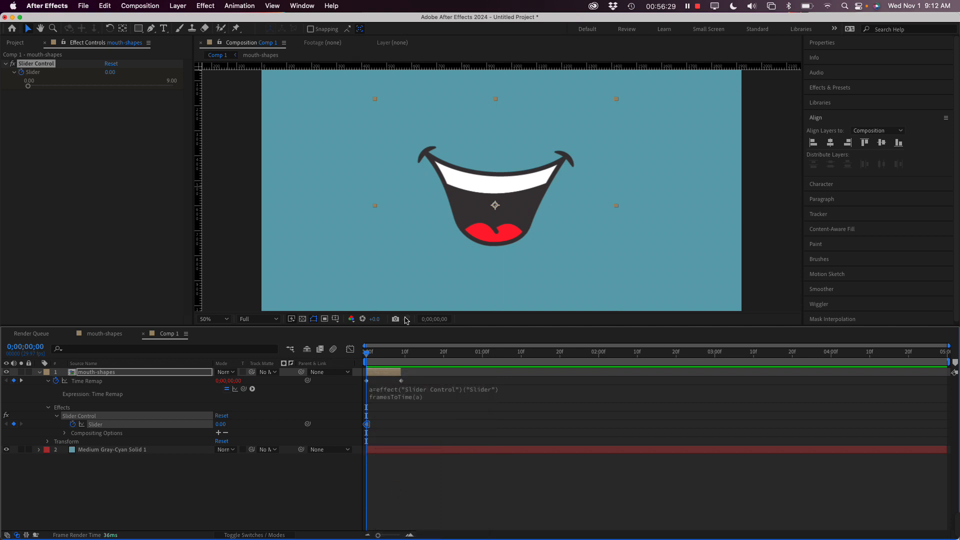
Extend the mouth-shapes layer to the end of the composition and move its last Time Remap keyframe there.
drag(403, 373, 957, 380)
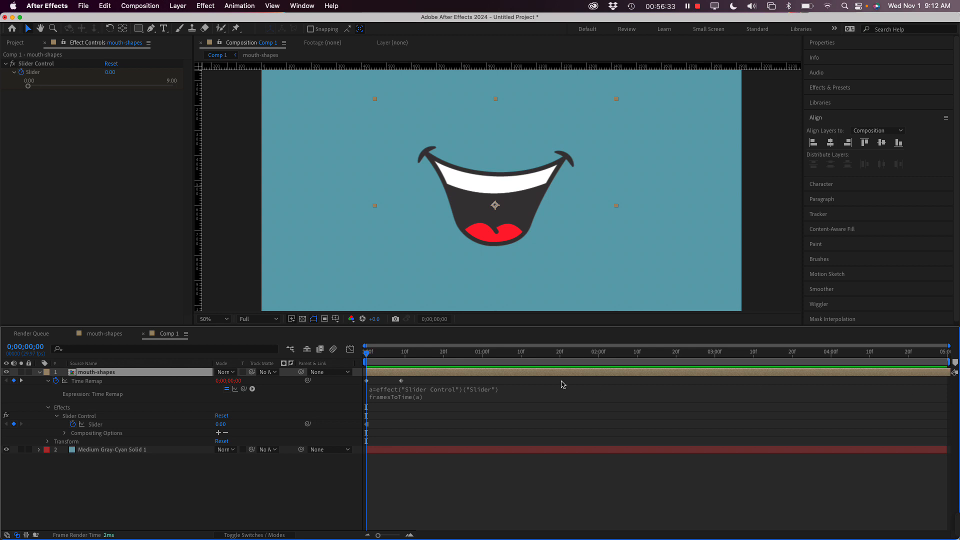
drag(401, 382, 950, 386)
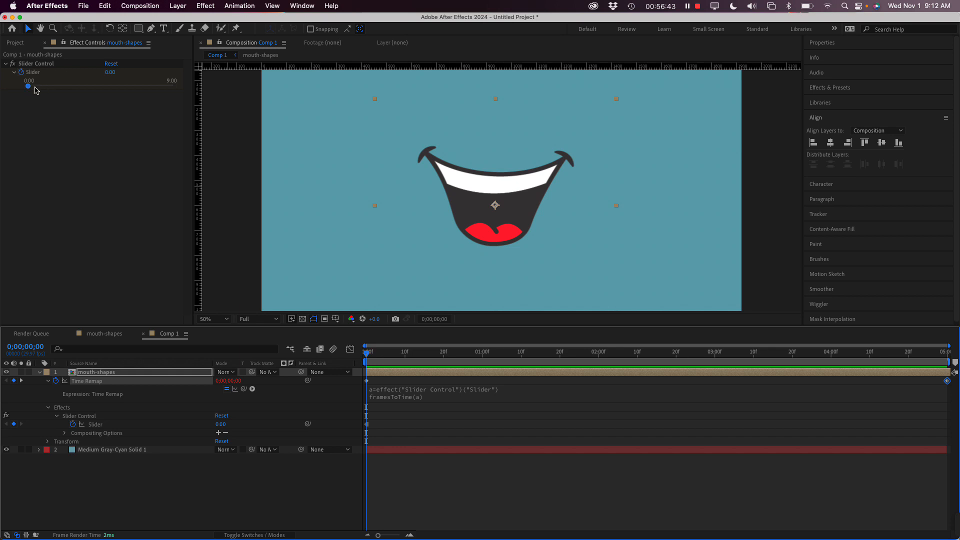
Keyframe the Slider at about 7.23 on frame 0, 5.28 on frame 5 and 0.84 on frame 8.
drag(28, 87, 146, 95)
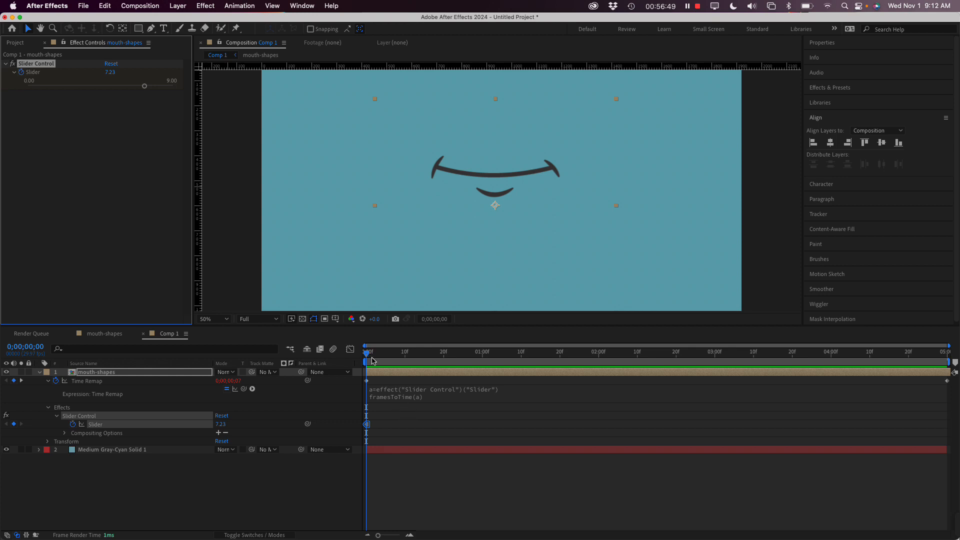
click(374, 356)
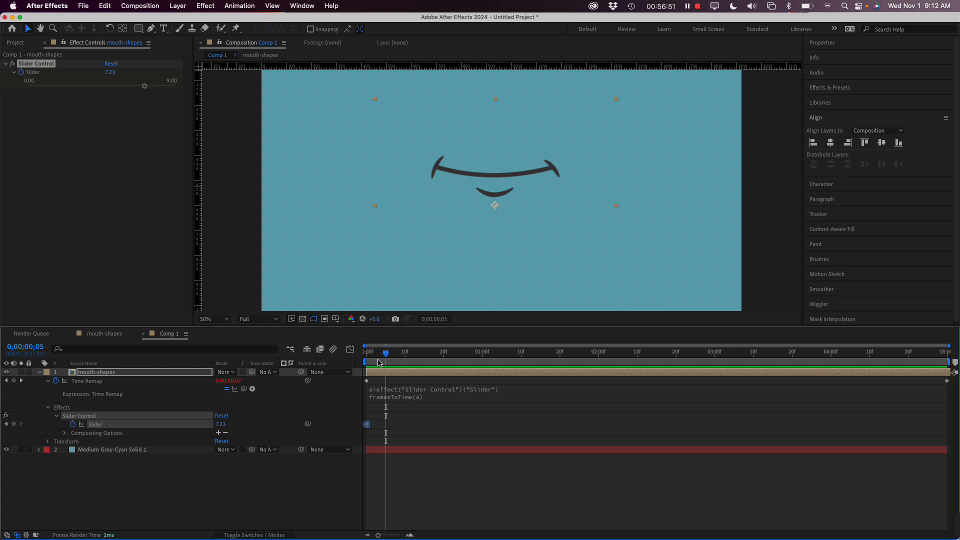
drag(145, 86, 114, 88)
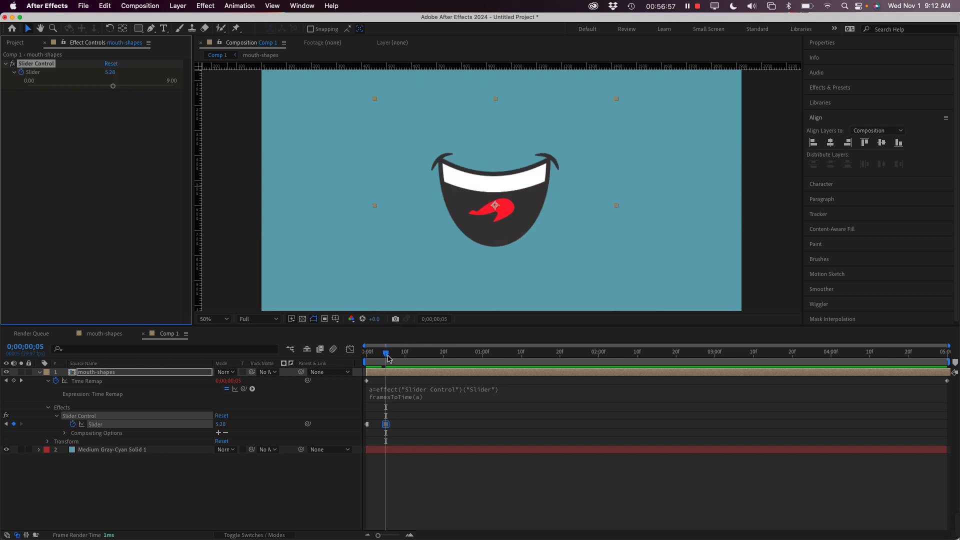
drag(387, 355, 400, 358)
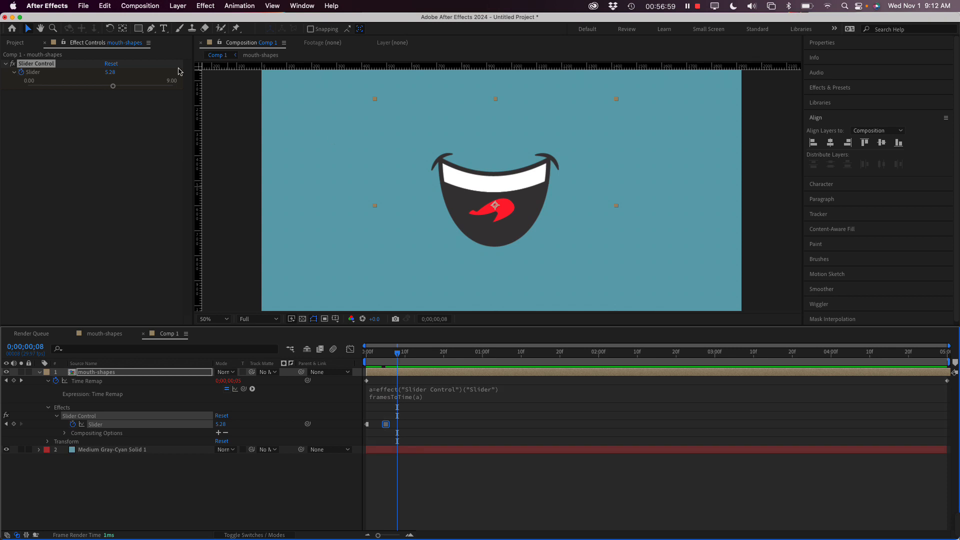
click(116, 86)
drag(116, 87, 41, 86)
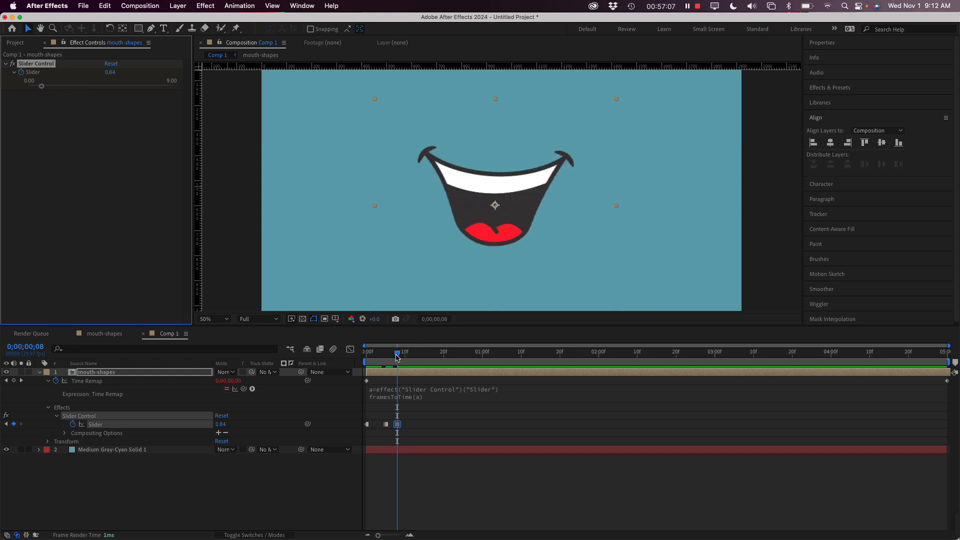
Scrub through the first mouth changes and add a Slider keyframe of about 7.76 at frame 17.
drag(396, 356, 363, 364)
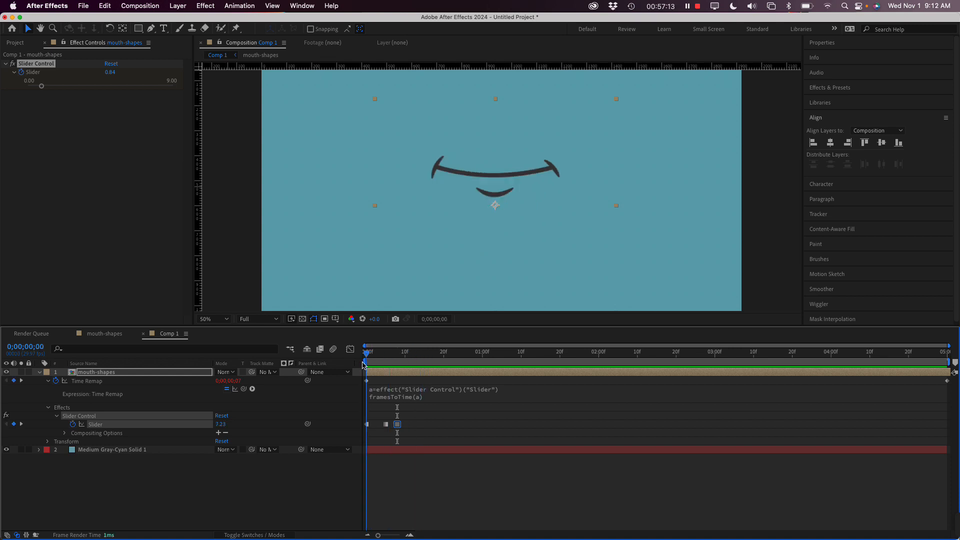
drag(368, 366, 433, 368)
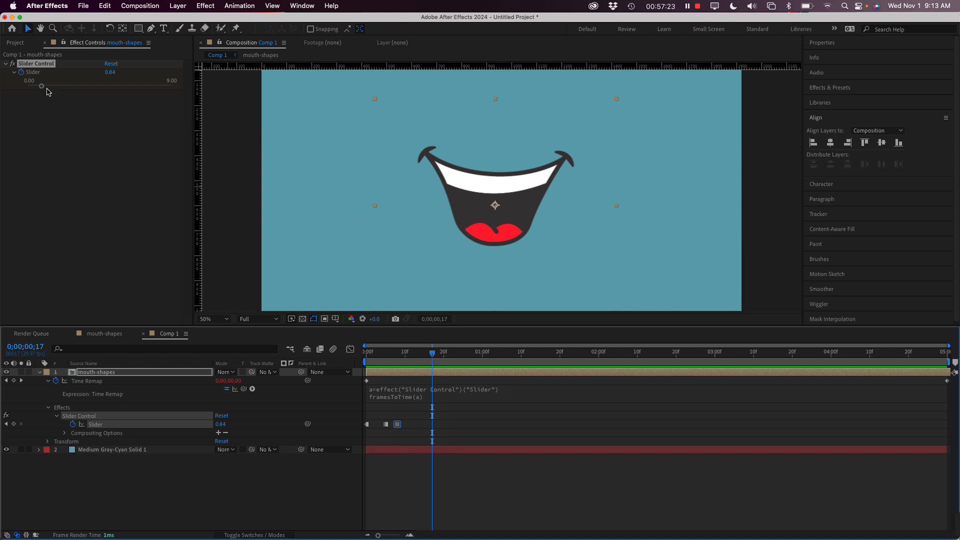
drag(42, 86, 155, 100)
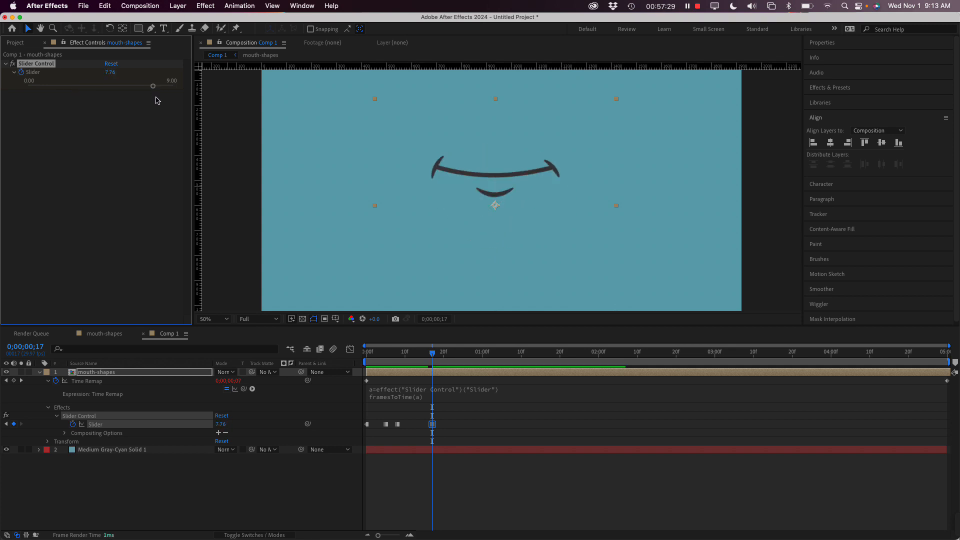
Play the mouth animation from the start of the composition twice to check the timing of the shape changes.
drag(432, 356, 368, 352)
key(space)
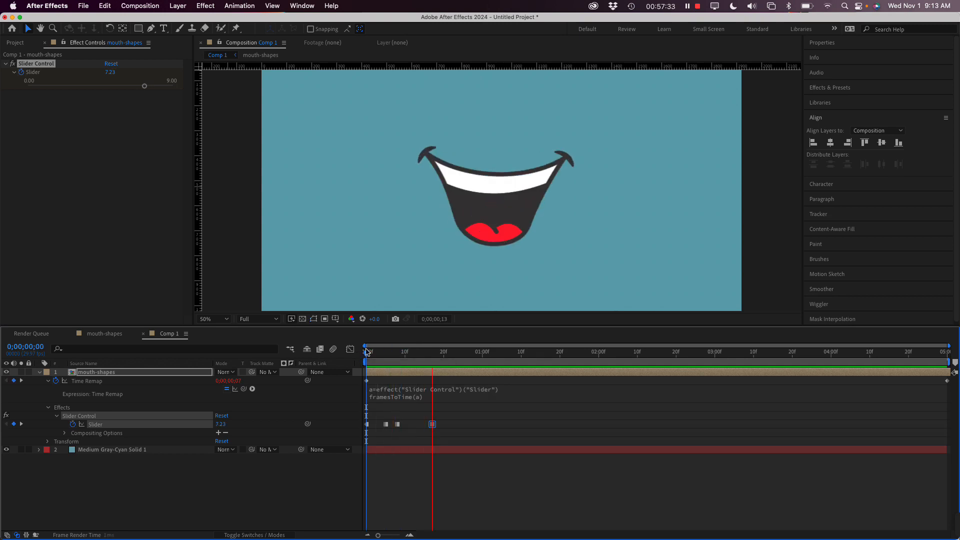
key(space)
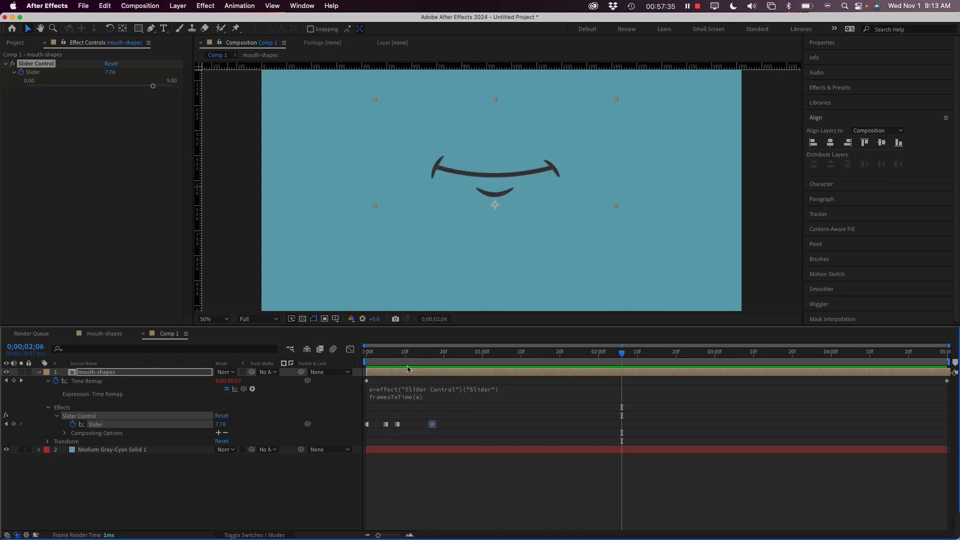
drag(395, 355, 367, 353)
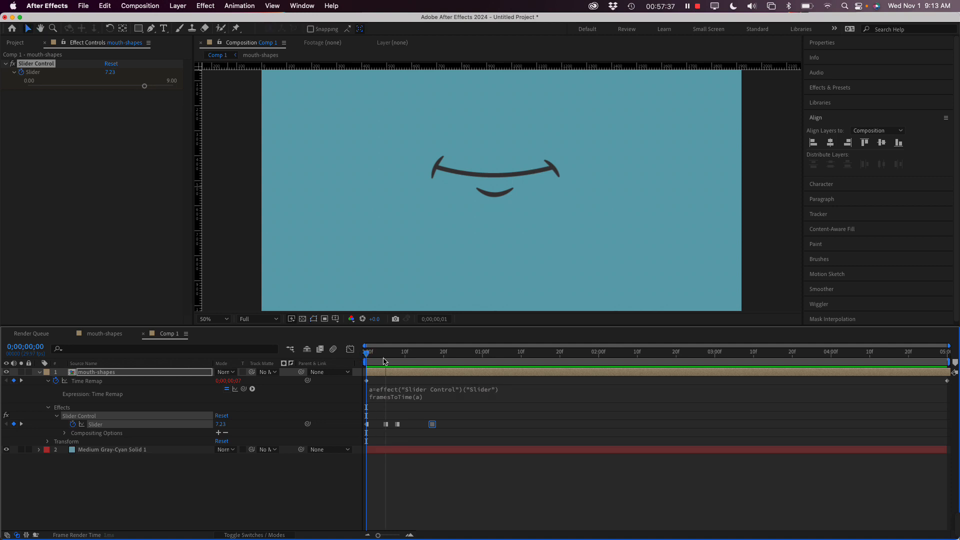
key(space)
key(space)
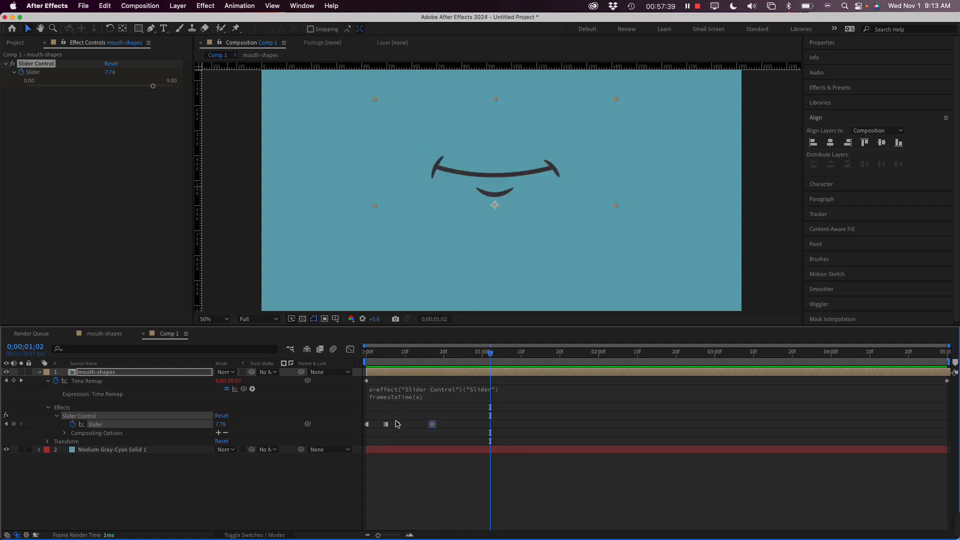
Move the last Slider keyframe to just before the one-second mark and preview the mouth animation from the start.
drag(433, 425, 476, 429)
drag(411, 352, 398, 354)
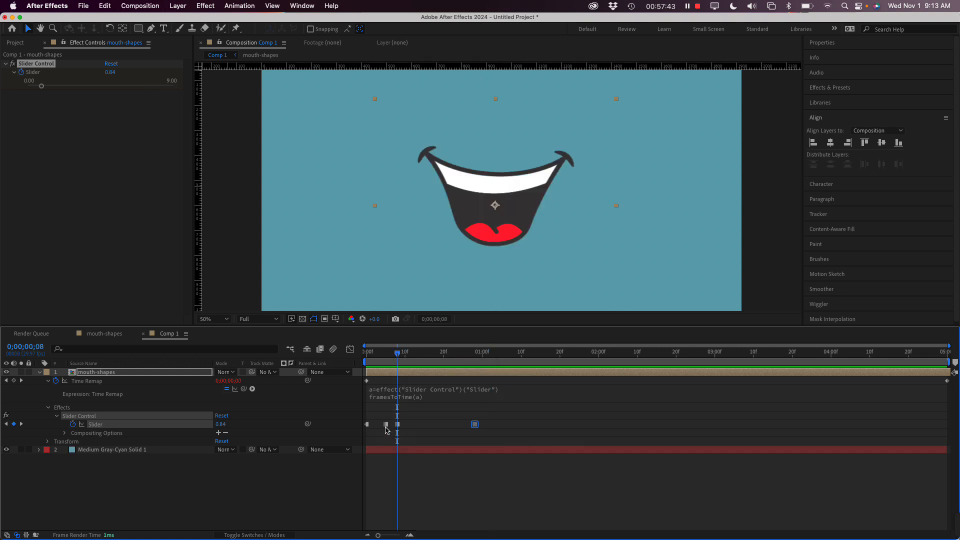
click(386, 425)
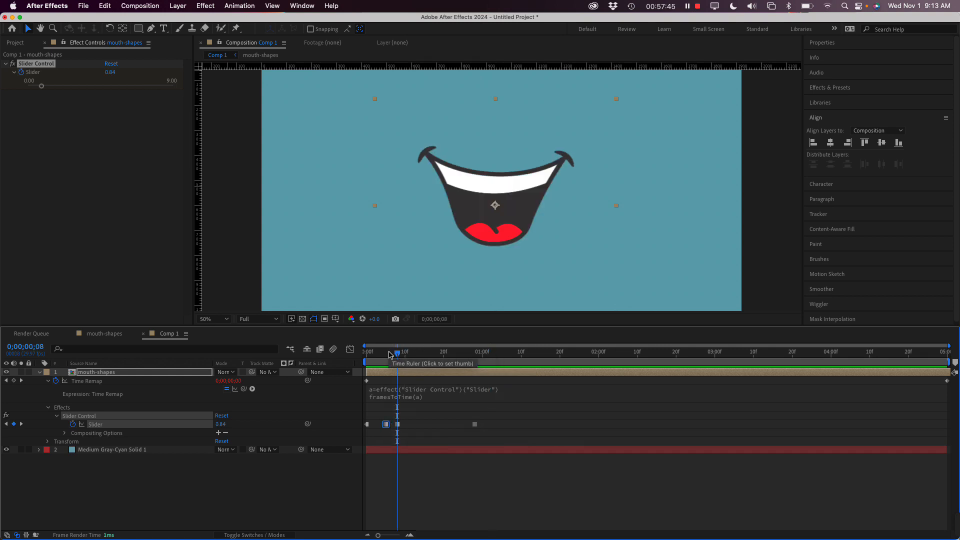
key(space)
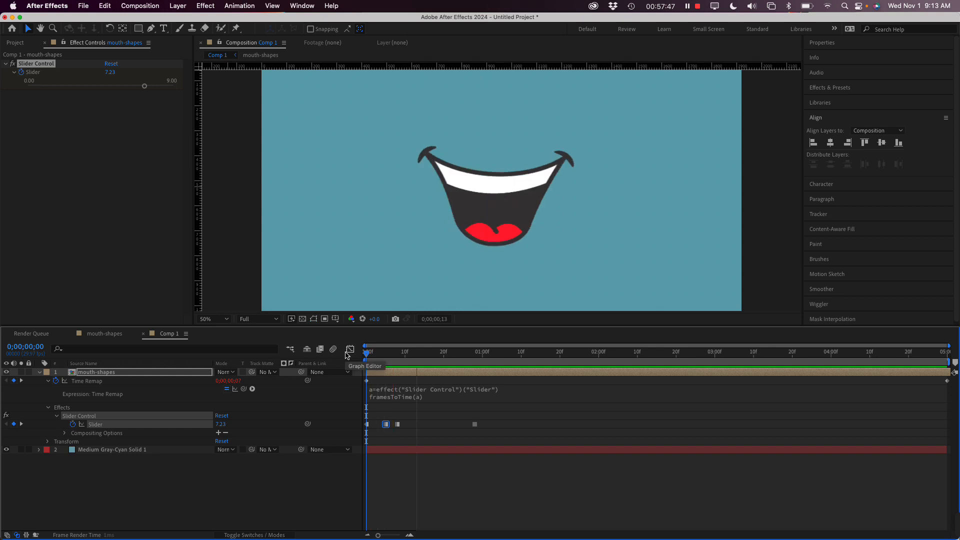
key(space)
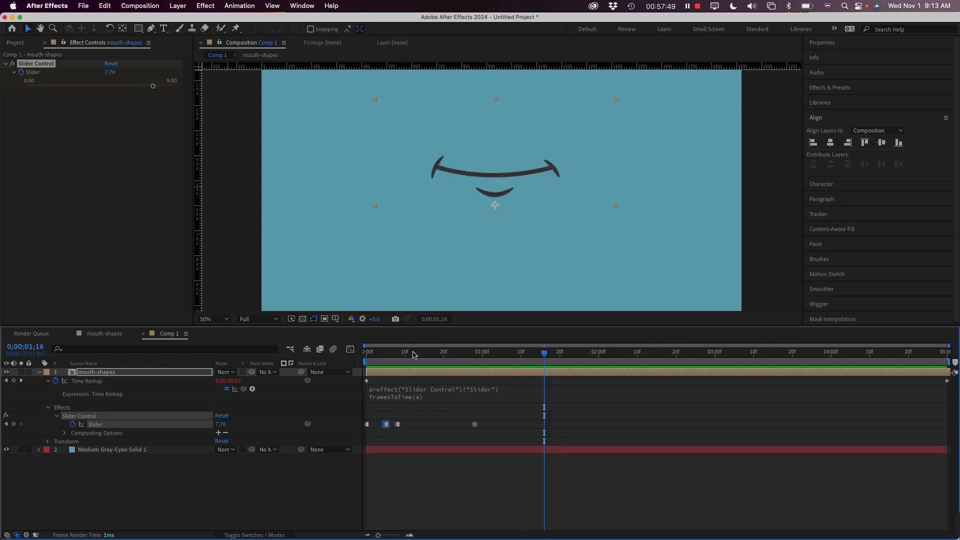
click(367, 357)
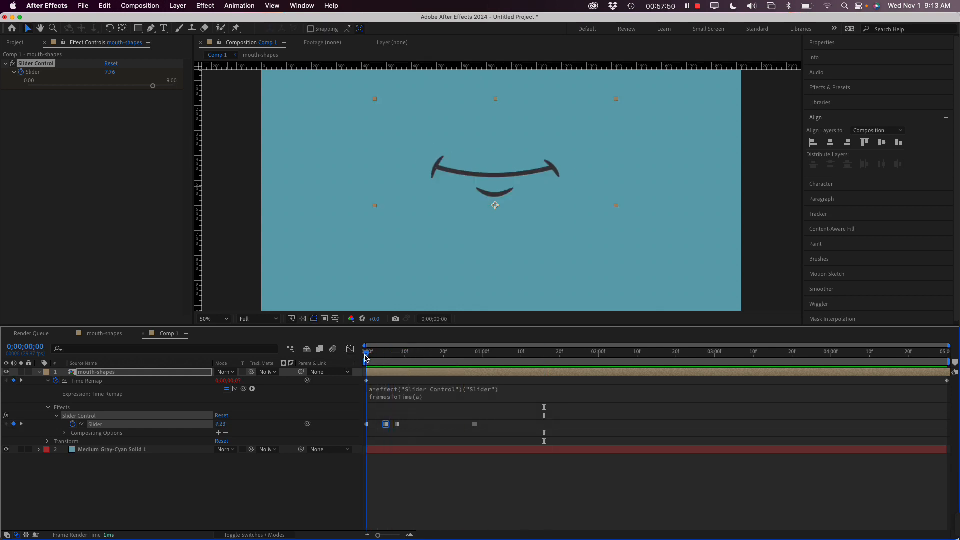
click(237, 262)
click(134, 240)
key(super+Tab)
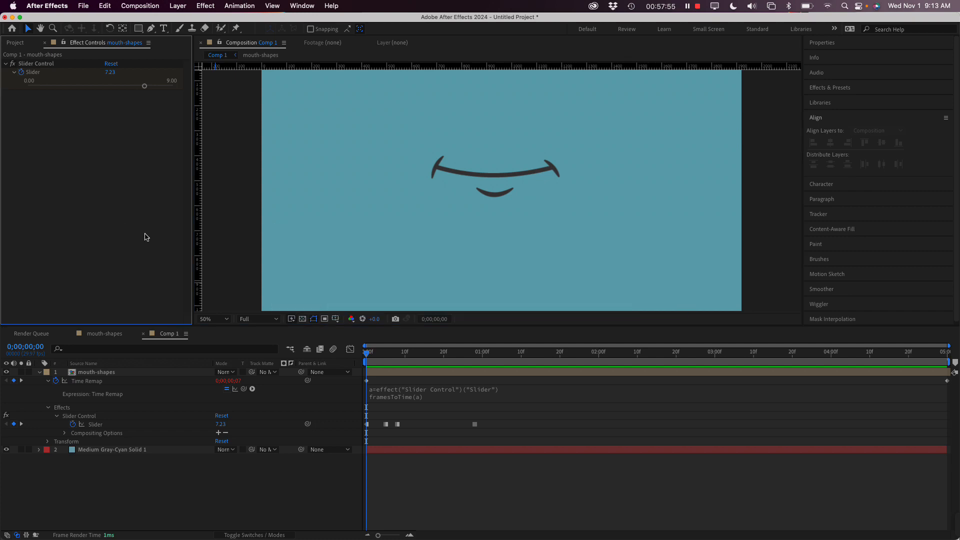
key(super+Tab)
mouse_move(511, 326)
mouse_down()
mouse_move(520, 355)
mouse_move(520, 327)
mouse_up()
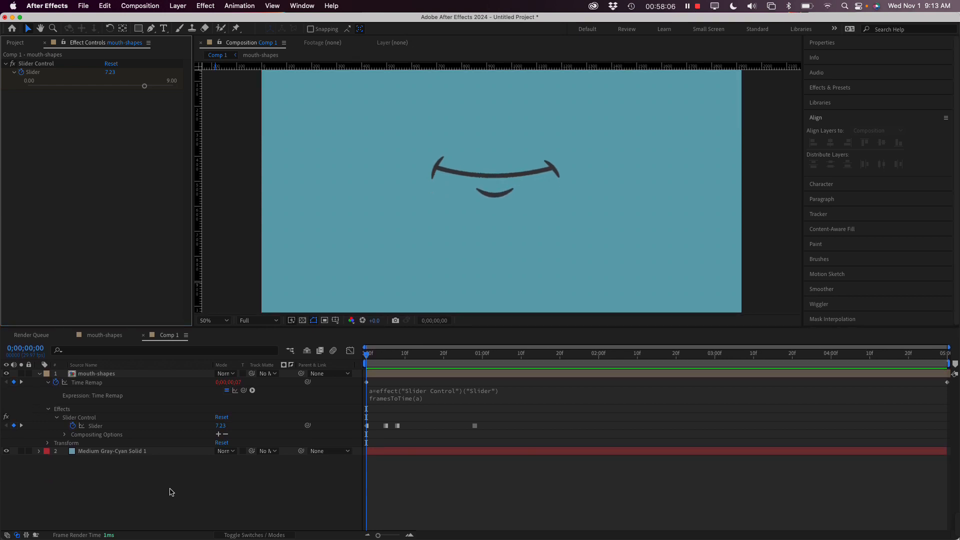
Collapse the mouth-shapes layer's properties and try different Slider values at frame 0, leaving it at about 4.90.
click(40, 374)
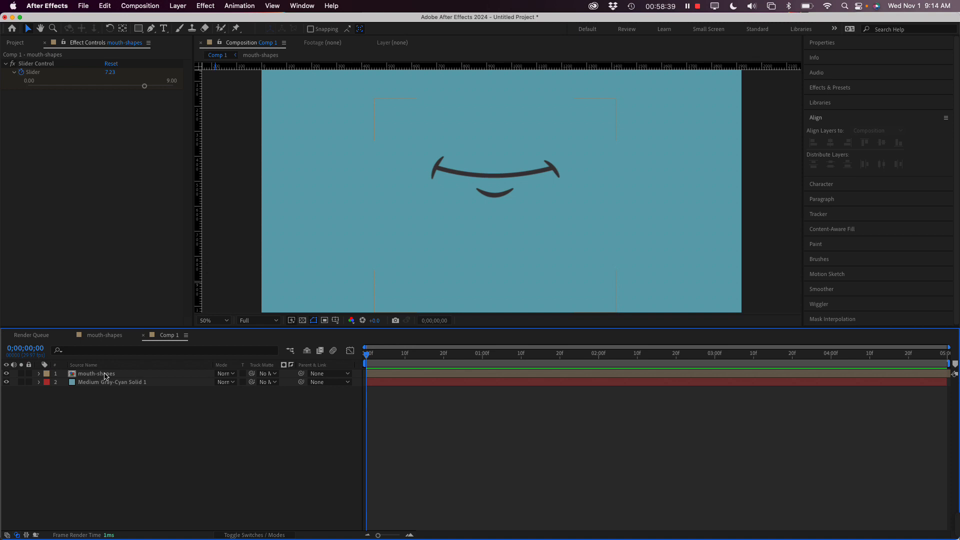
drag(145, 86, 106, 91)
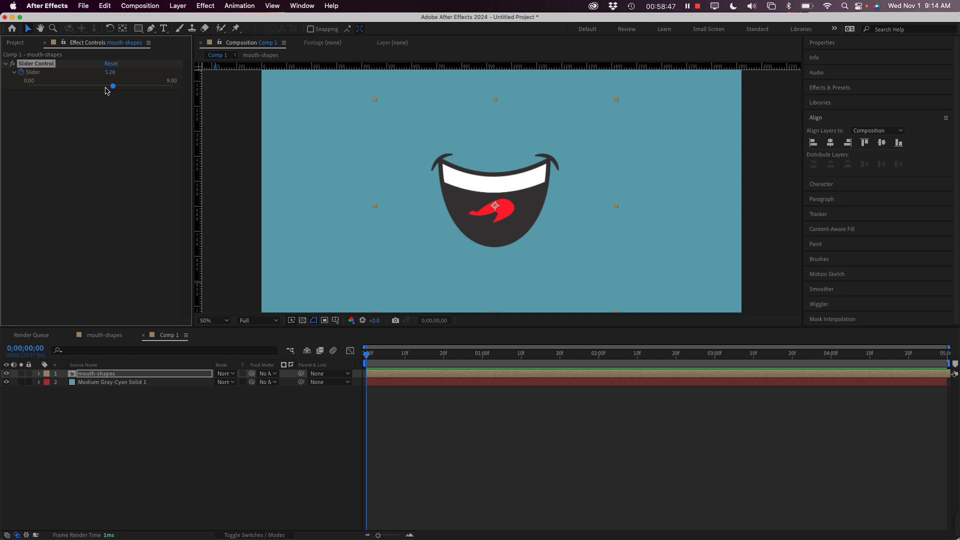
mouse_move(113, 87)
mouse_down()
mouse_move(74, 92)
mouse_move(125, 91)
mouse_up()
mouse_move(125, 90)
mouse_down()
mouse_move(52, 93)
mouse_move(107, 91)
mouse_up()
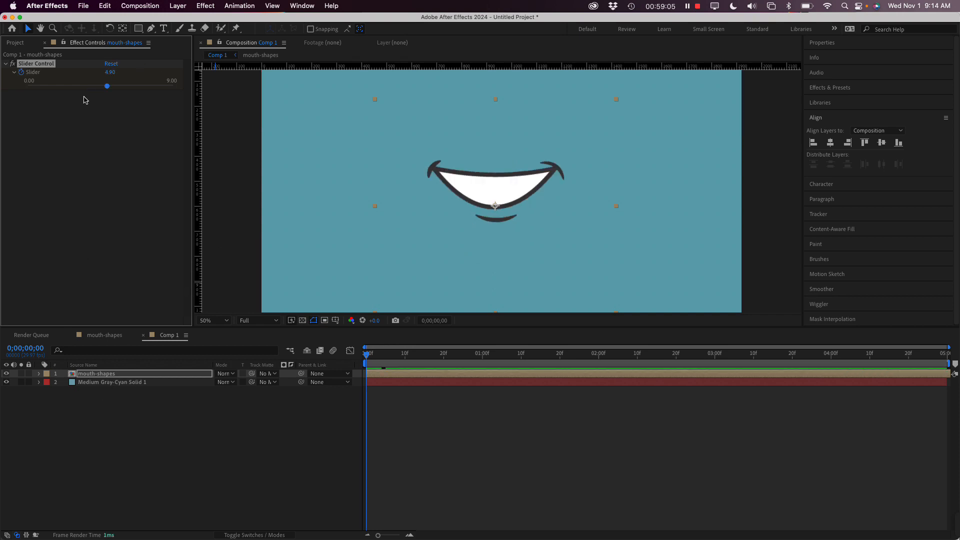
Save the project as MouthRig in the Lipsynching folder.
click(83, 6)
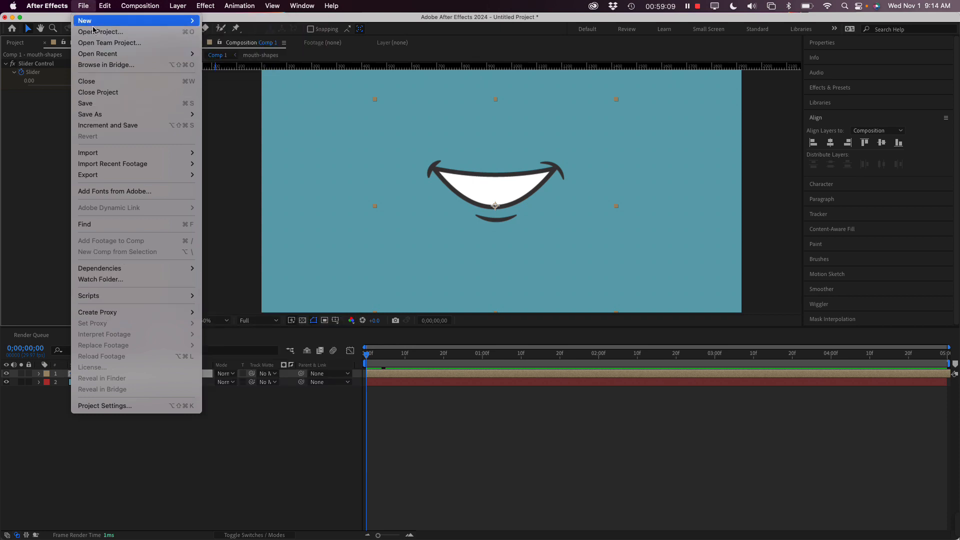
click(104, 105)
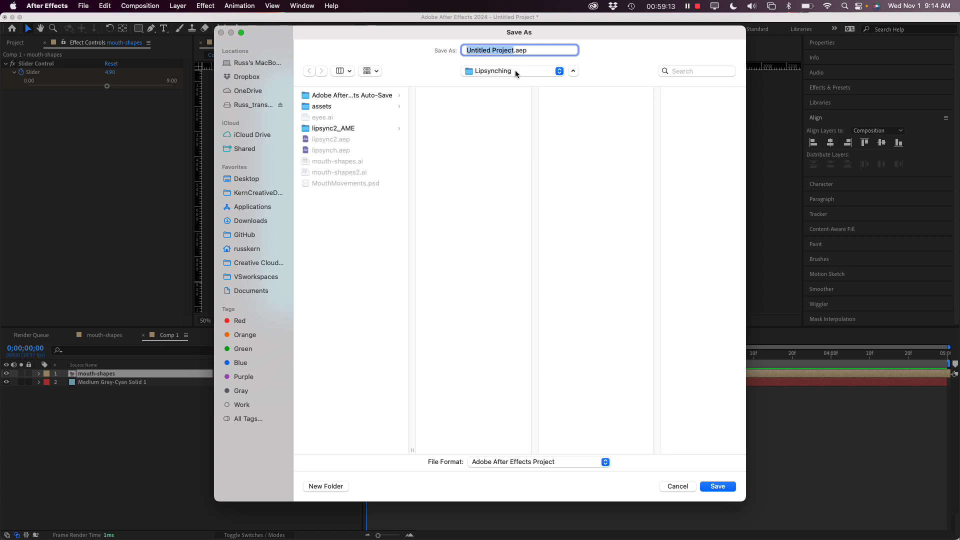
text(MouthRig)
click(723, 488)
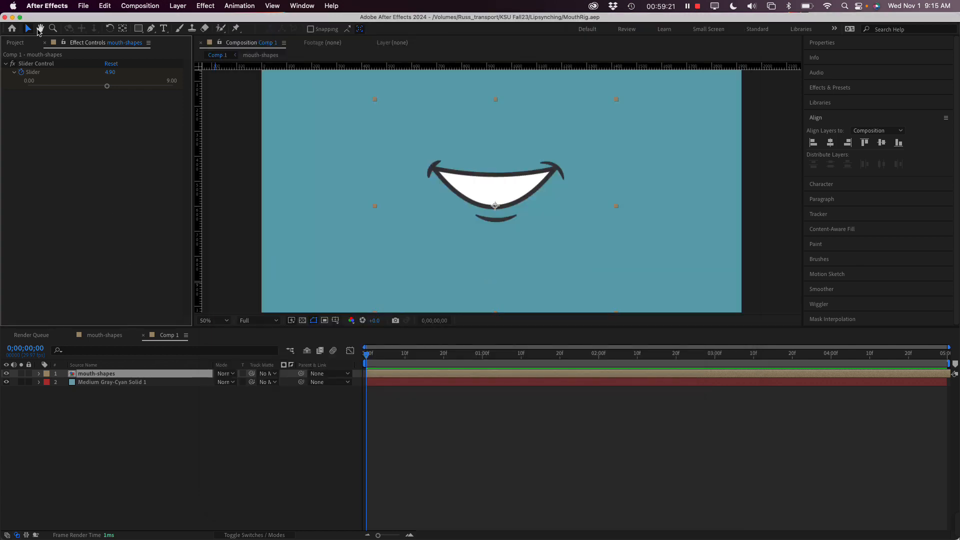
Start a new project and import MouthRig.aep from the Lipsynching folder into it.
click(80, 6)
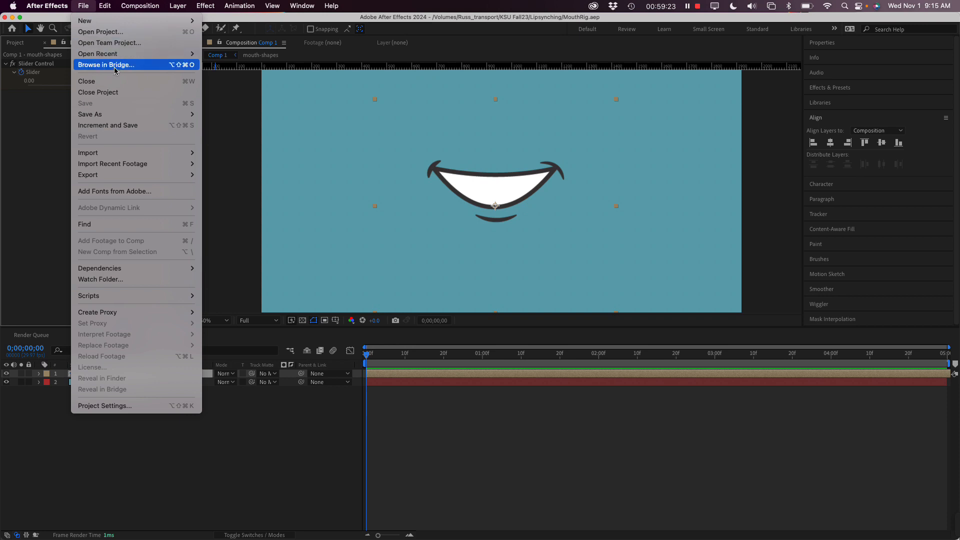
mouse_move(115, 21)
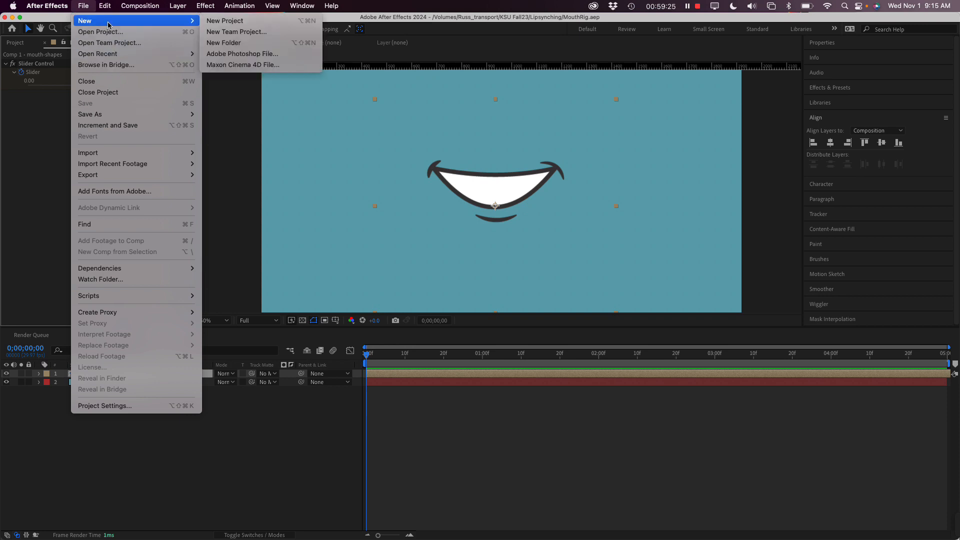
click(229, 20)
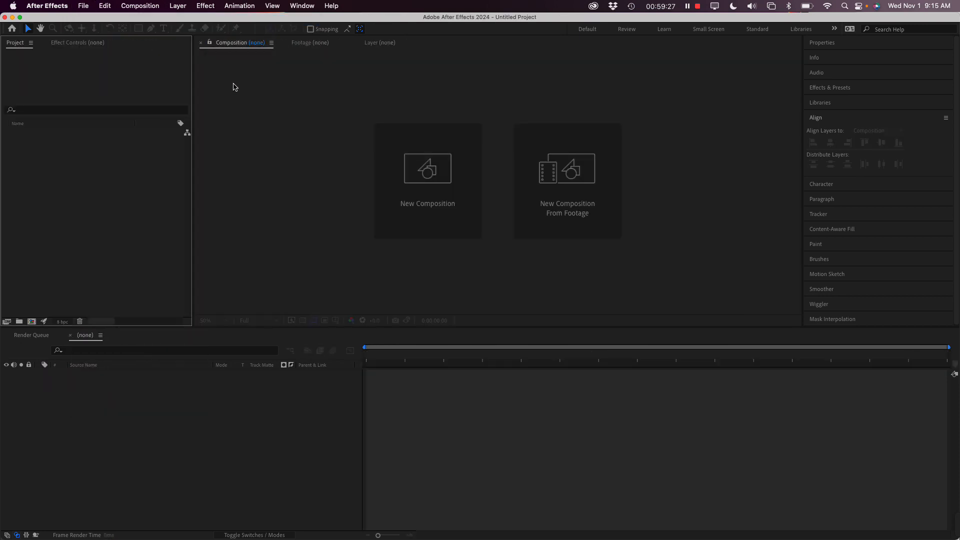
right_click(58, 162)
mouse_move(88, 212)
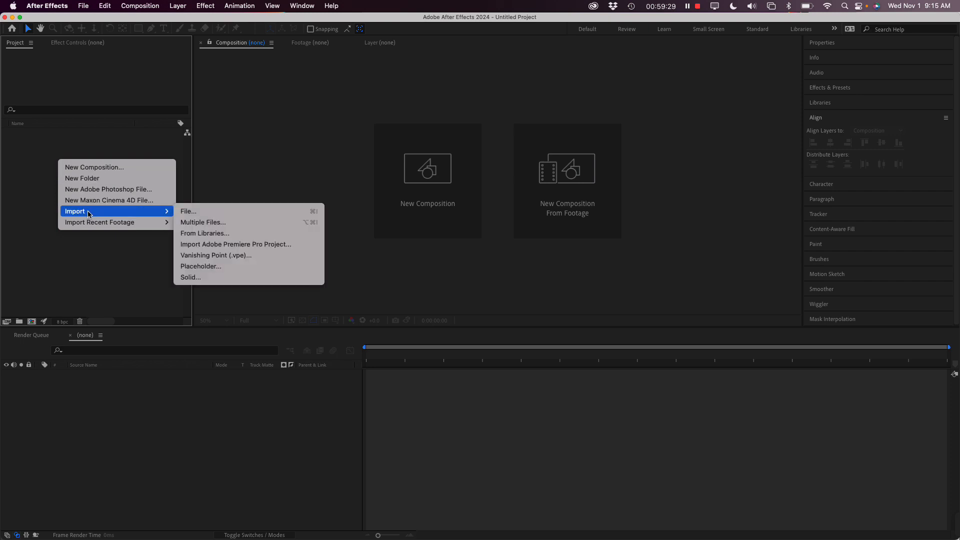
click(204, 215)
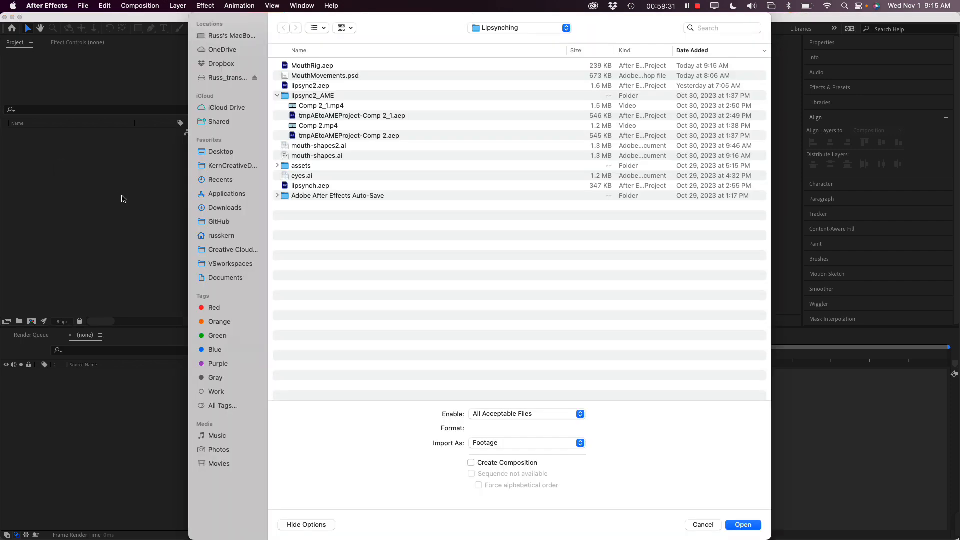
click(300, 68)
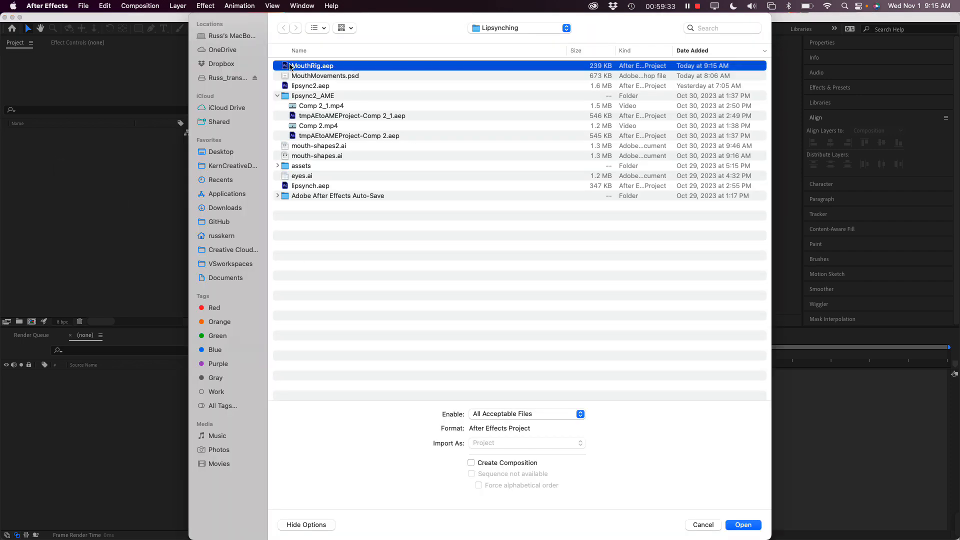
click(744, 525)
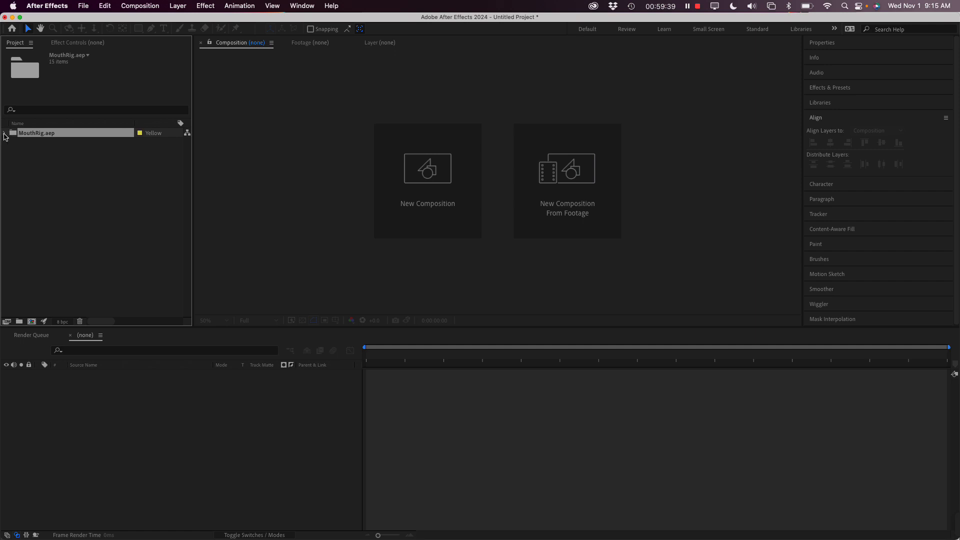
Expand the imported MouthRig.aep folder and open its Comp 1 composition.
click(4, 133)
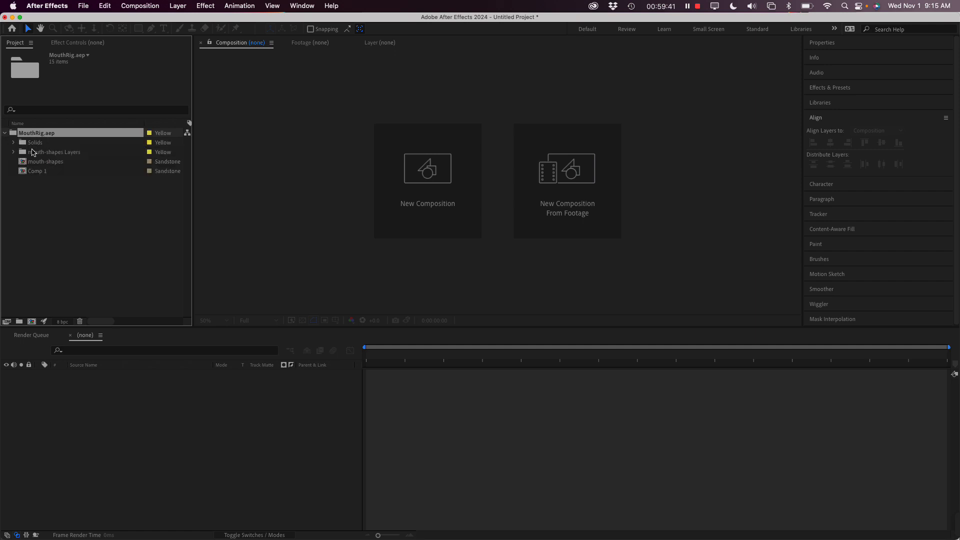
click(38, 196)
click(25, 173)
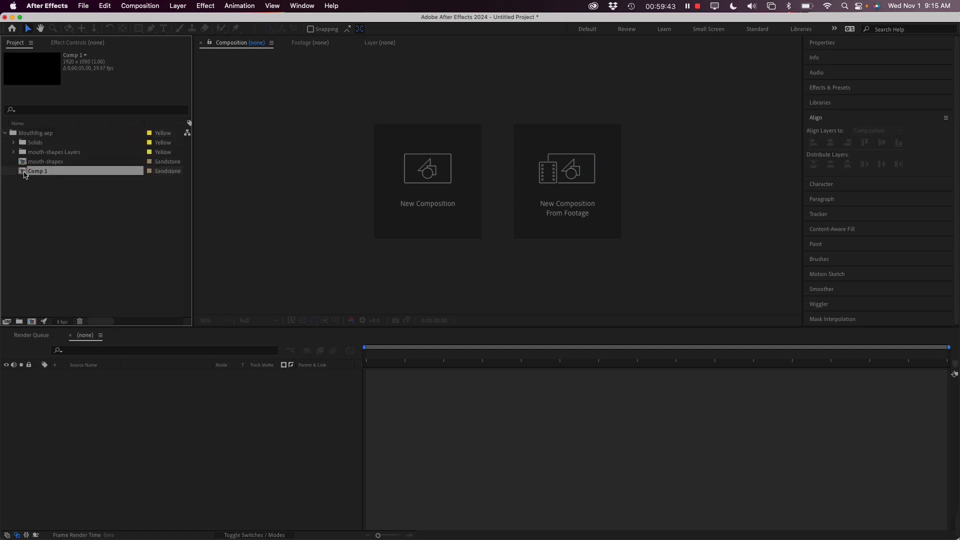
double_click(25, 173)
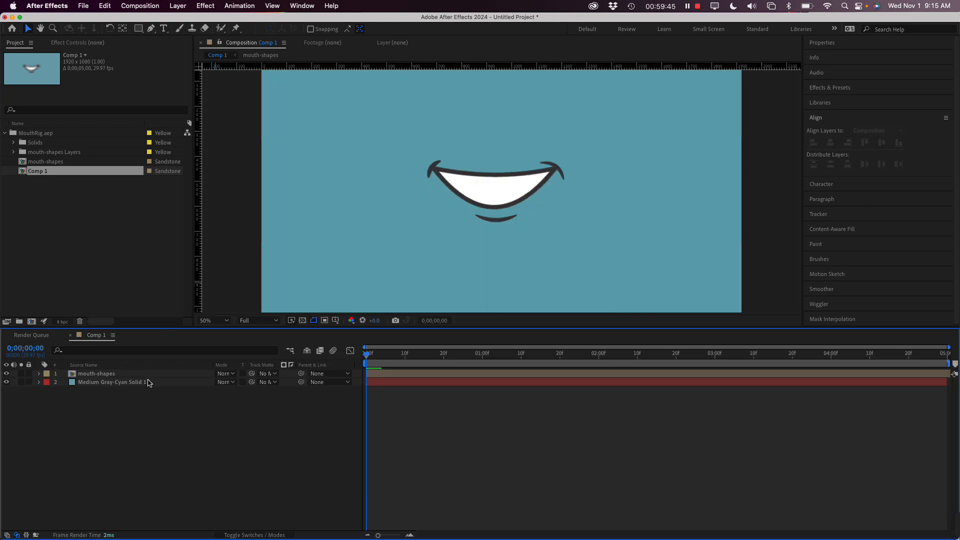
Copy the mouth-shapes layer from Comp 1 into a new five-second HD 1920x1080 composition at 29.97 fps.
drag(104, 399, 83, 375)
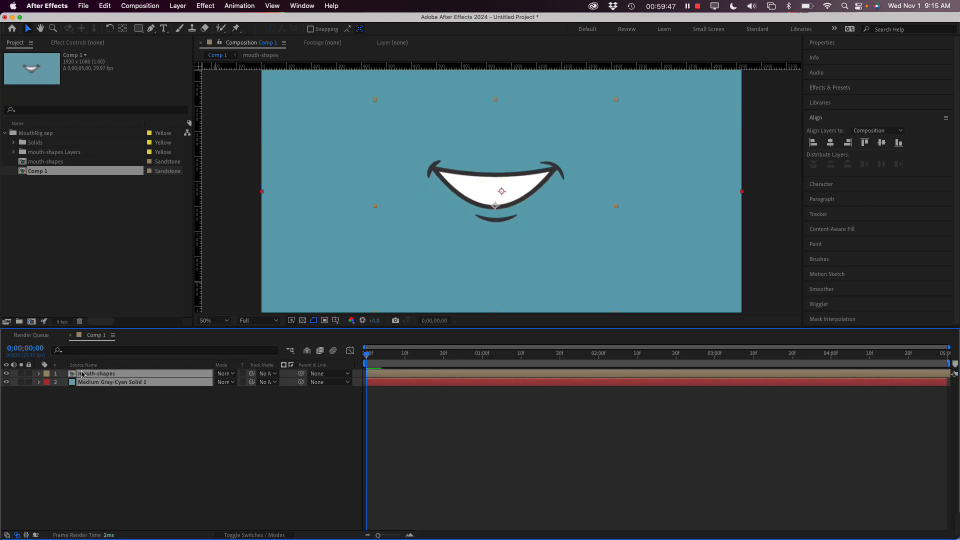
click(159, 461)
click(101, 377)
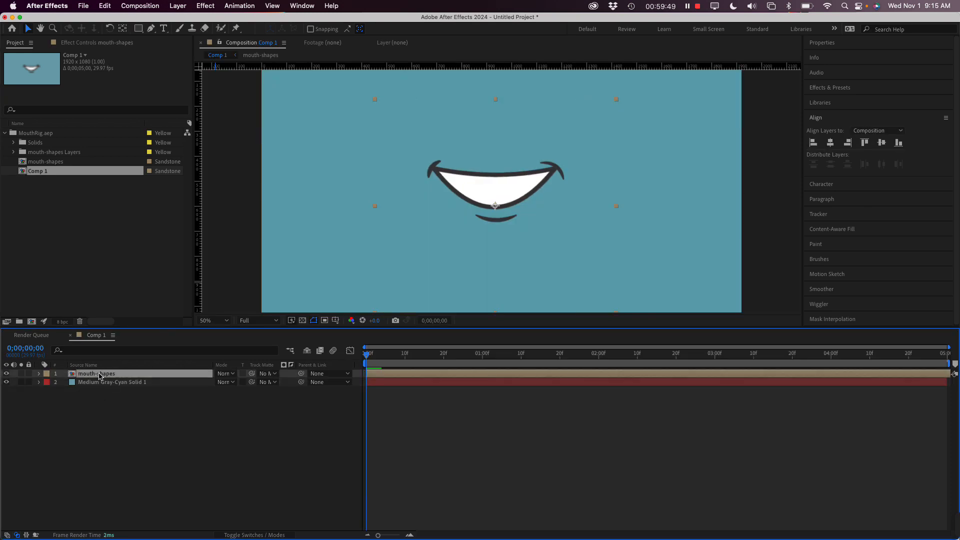
click(69, 270)
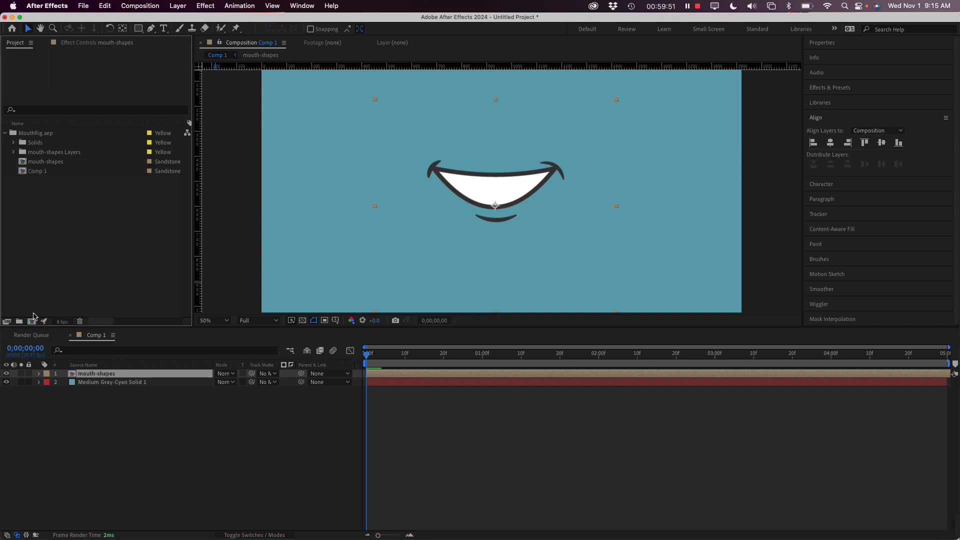
click(31, 321)
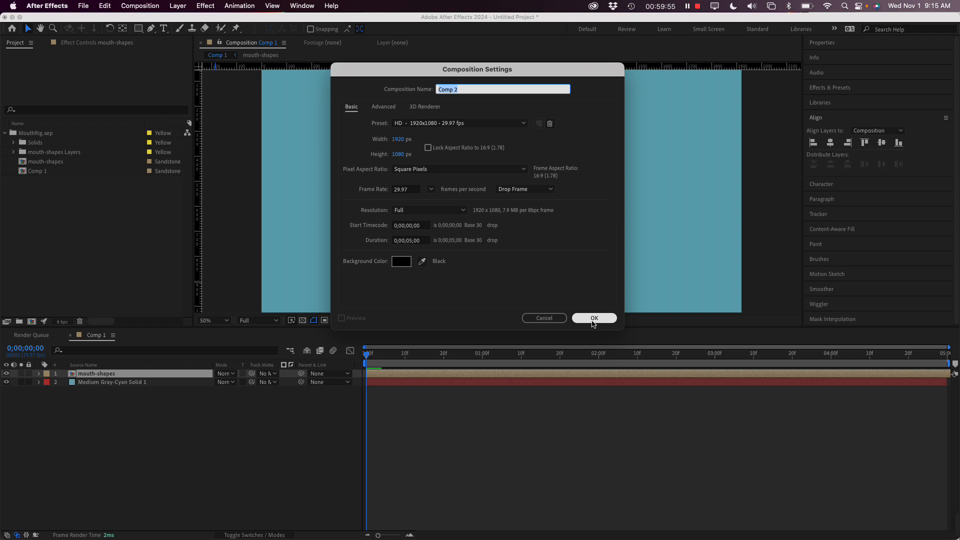
click(594, 318)
key(super+v)
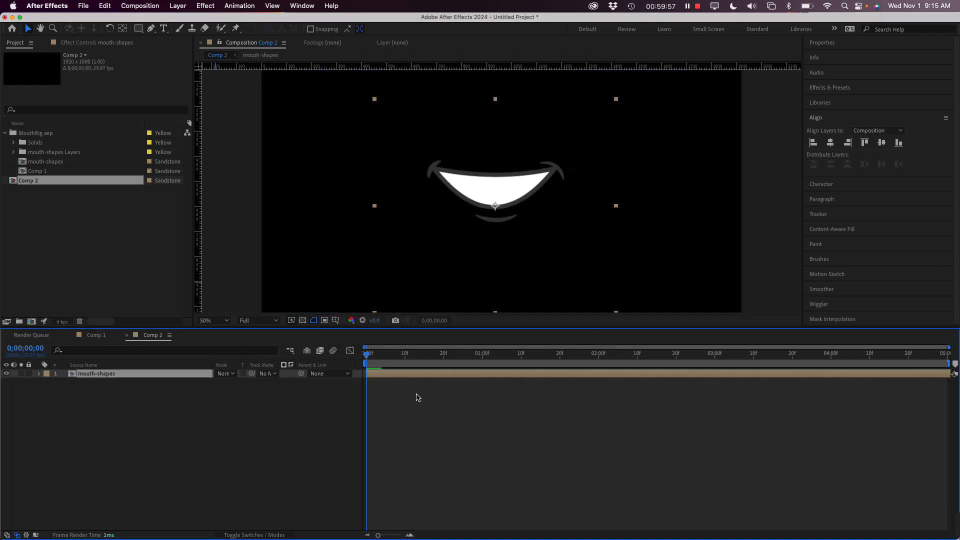
Reveal the pasted mouth-shapes layer's Slider keyframes and delete all of them except the one at frame 0.
click(39, 374)
click(47, 383)
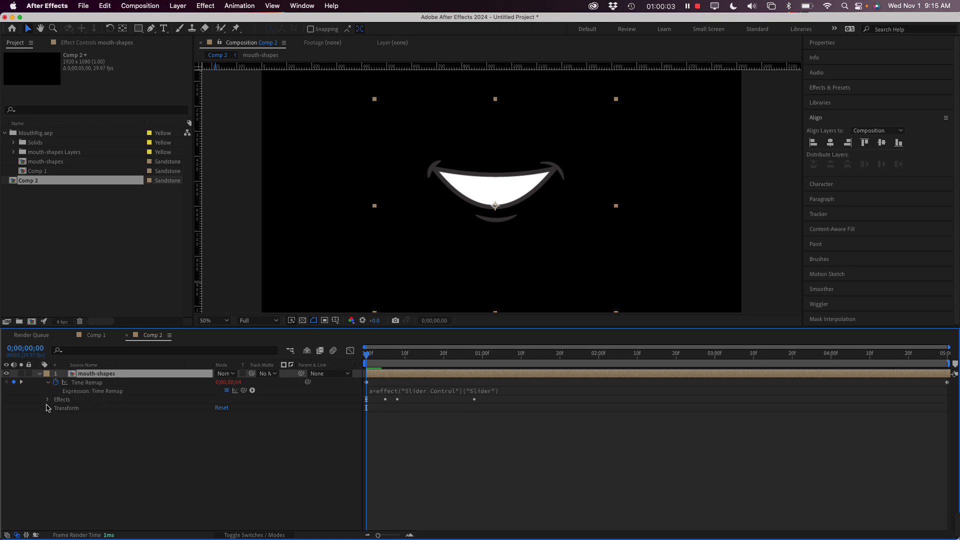
click(48, 400)
click(56, 408)
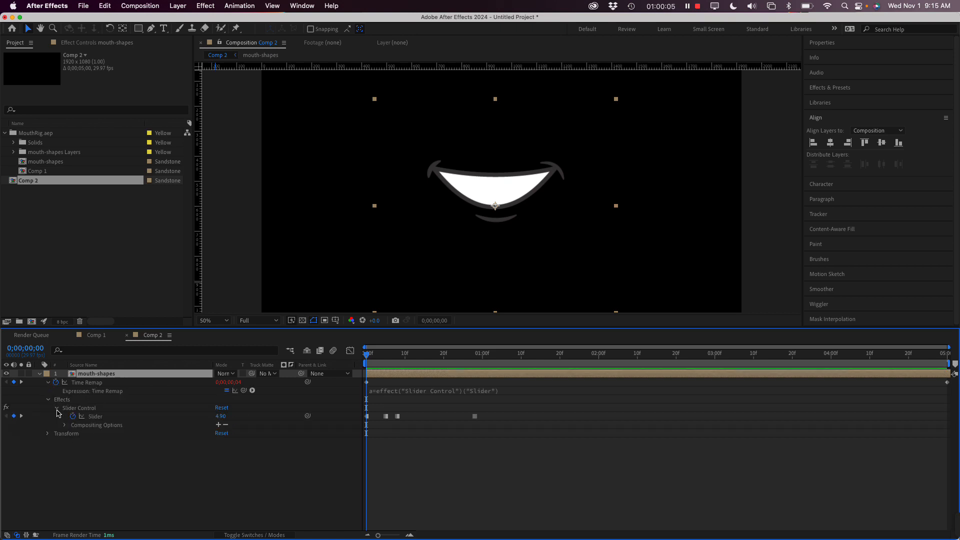
drag(511, 407, 385, 430)
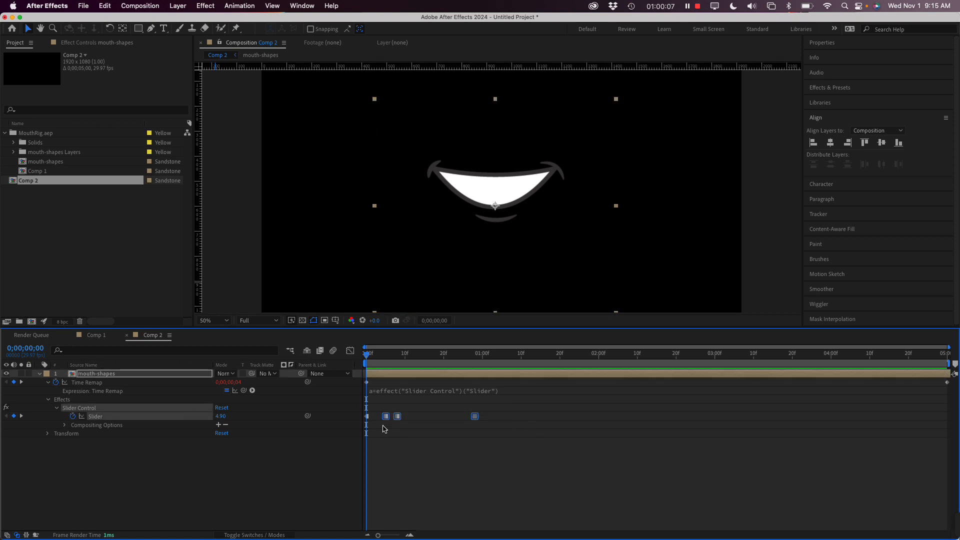
key(Delete)
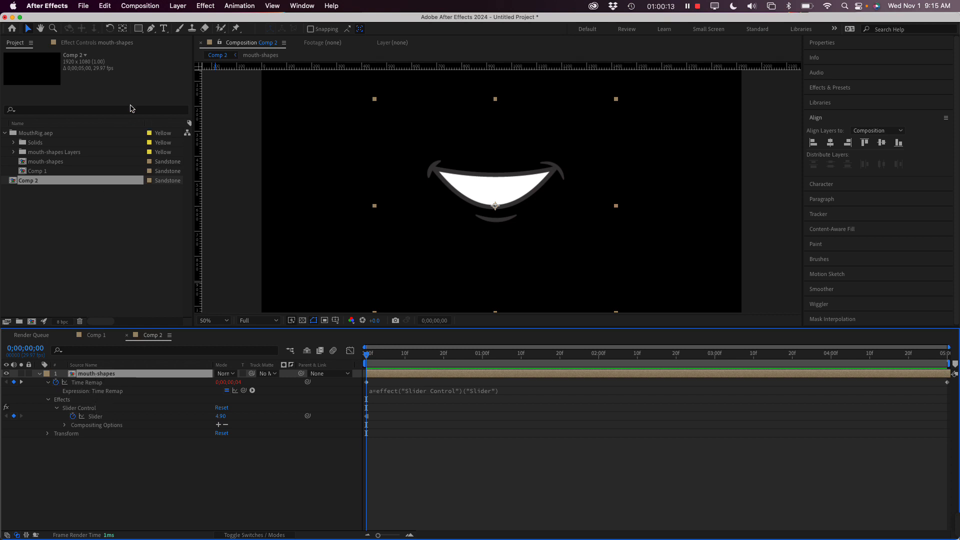
Show the mouth-shapes layer's Slider Control effect and set the Slider to about 3.57 at frame 0.
click(109, 42)
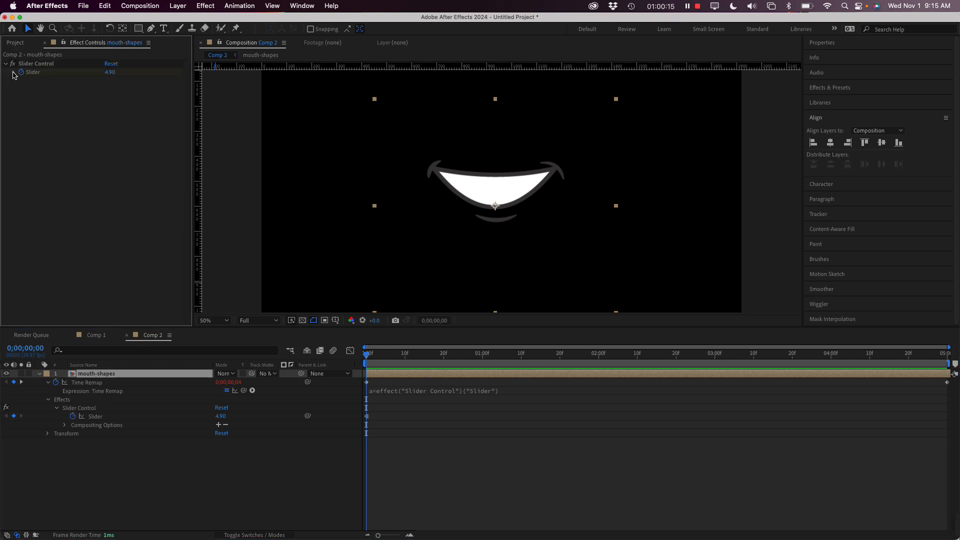
click(13, 72)
drag(106, 86, 86, 88)
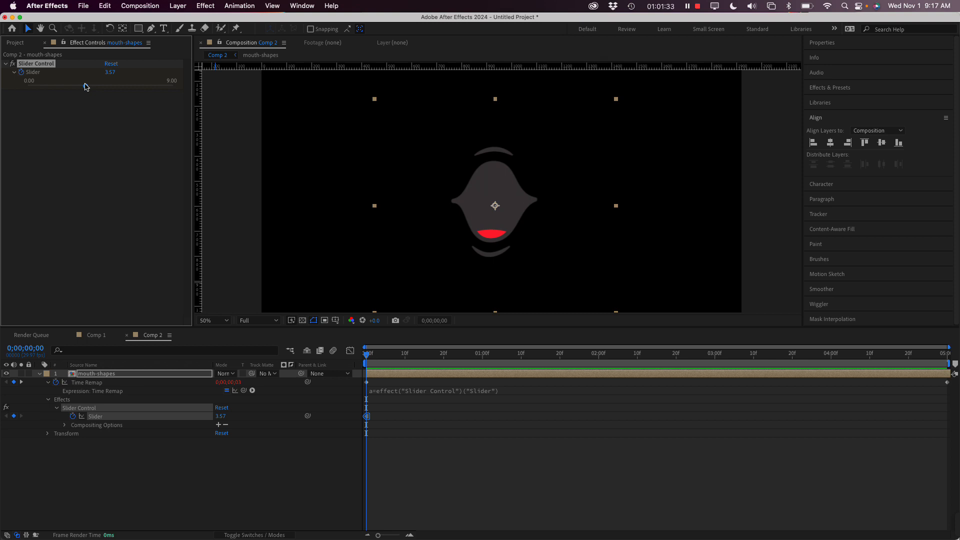
Open the Slider's value settings to check its range, and close them without changes.
right_click(43, 74)
click(65, 83)
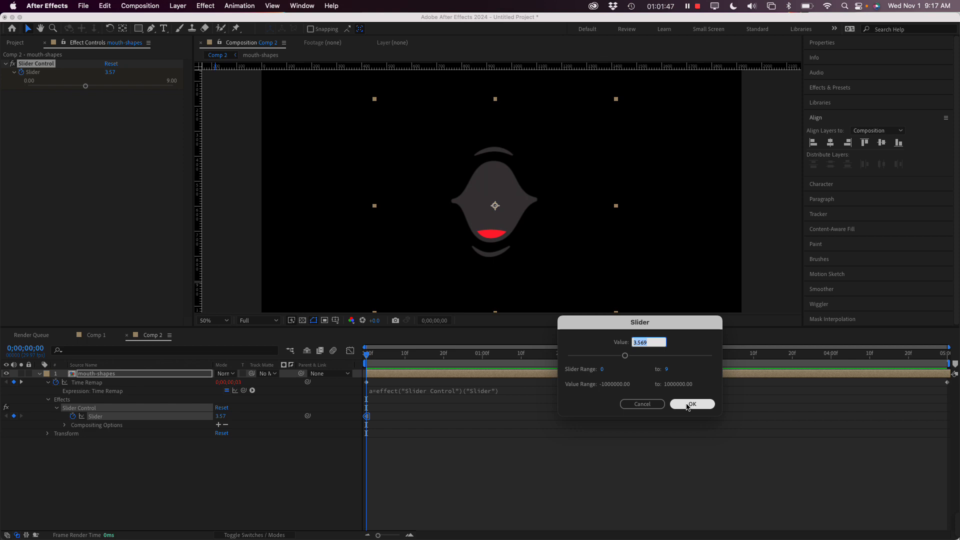
click(645, 405)
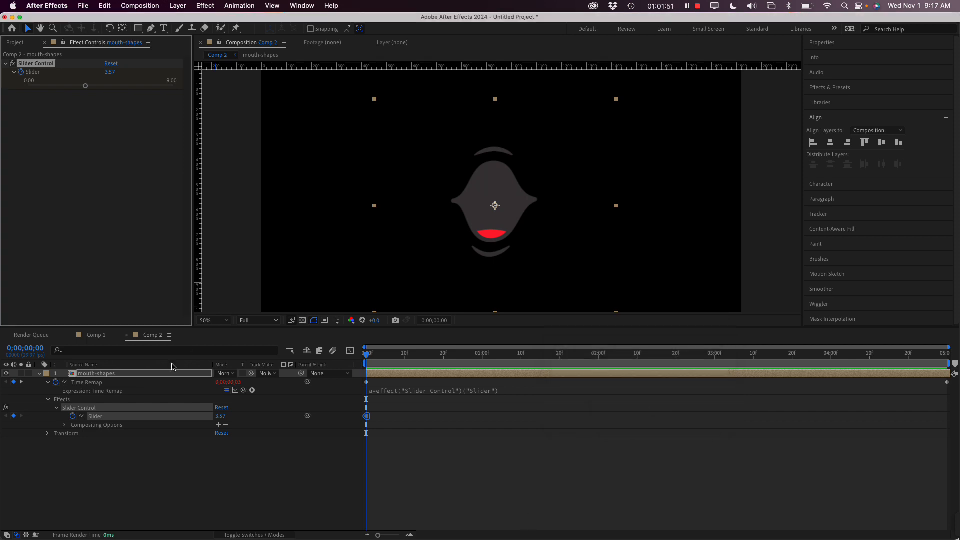
Preview the first frames of the new composition and return the playhead to frame 0.
mouse_move(369, 357)
mouse_down()
mouse_move(409, 356)
mouse_move(367, 356)
mouse_up()
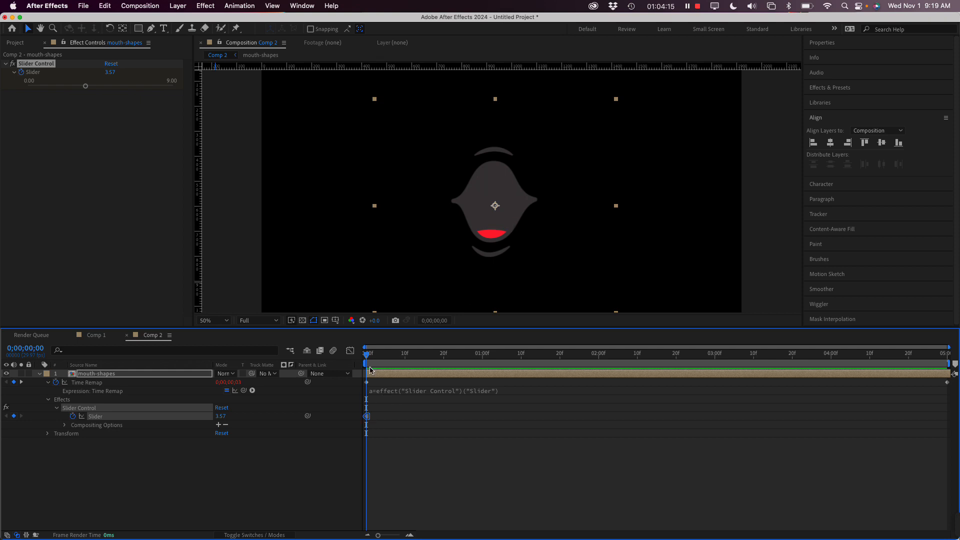
mouse_move(368, 356)
mouse_down()
mouse_move(402, 356)
mouse_move(366, 355)
mouse_up()
click(371, 356)
key(space)
key(space)
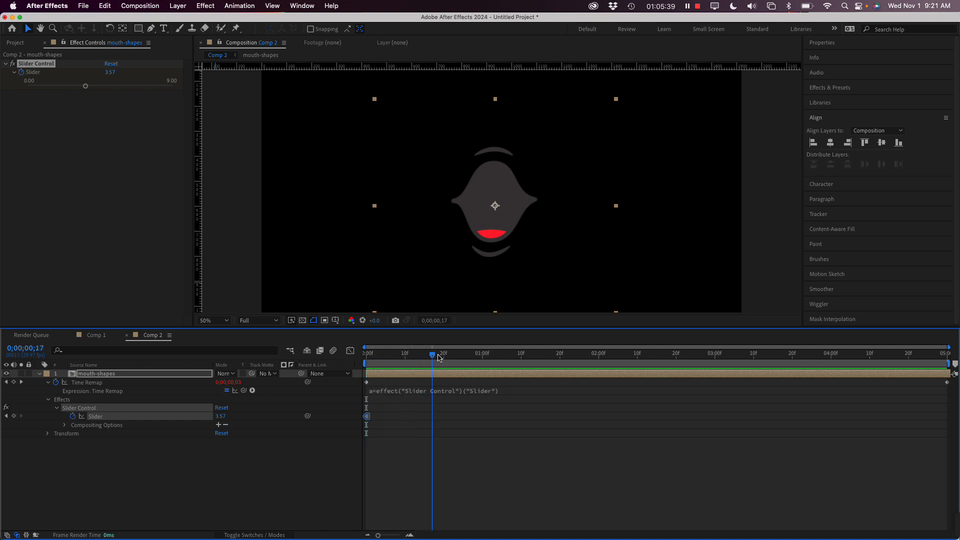
click(374, 356)
click(366, 356)
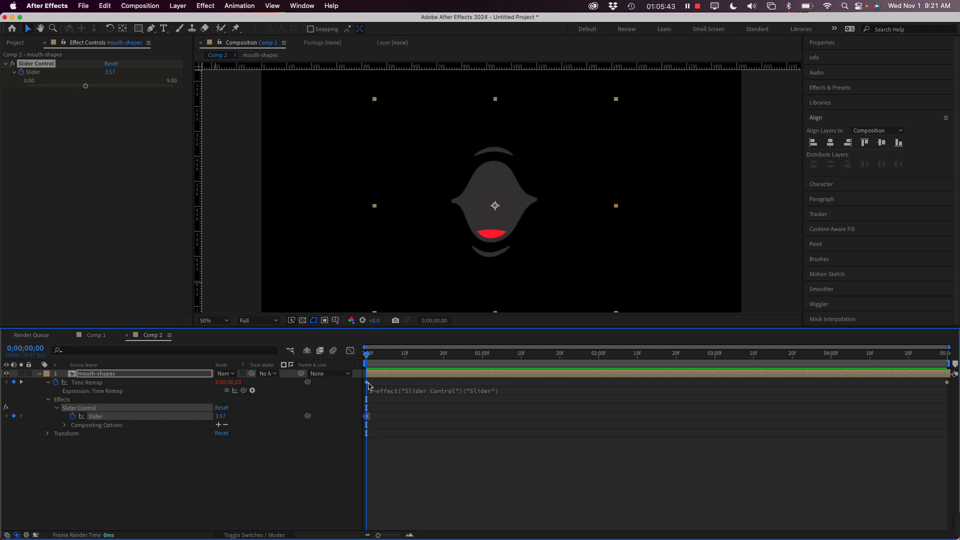
click(371, 356)
click(372, 352)
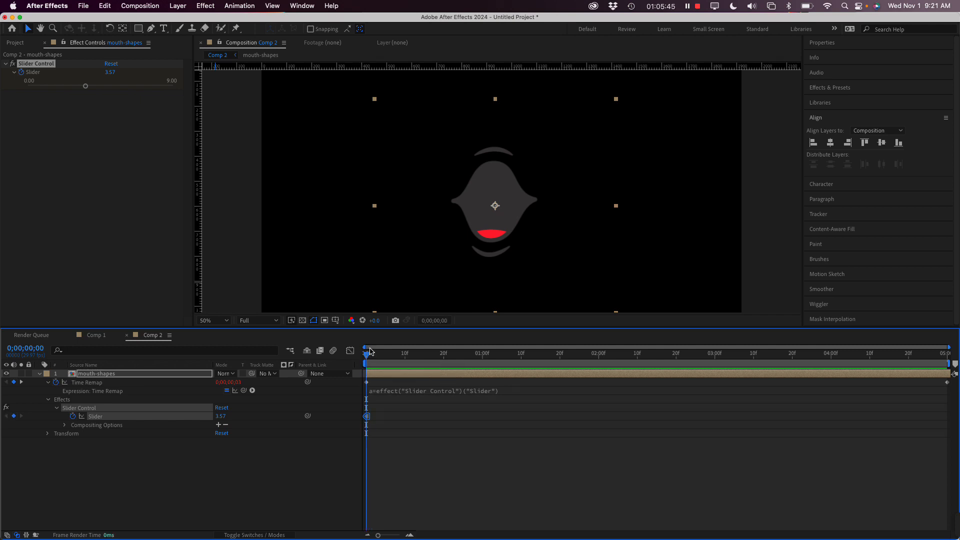